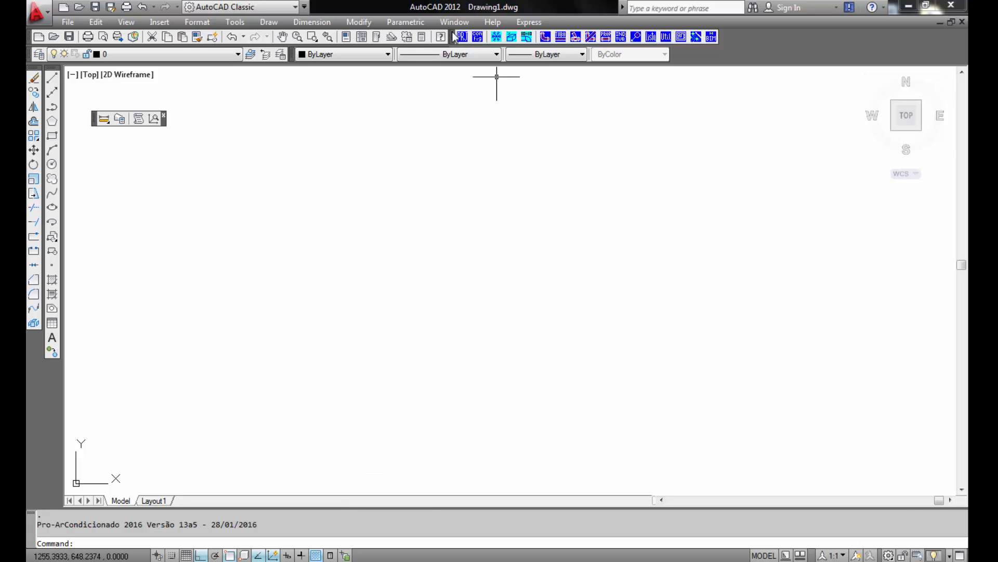
- Undock the plugin toolbar and insert the drawing Escritoriosl.dwg as an exploded block at a picked point
left_click_drag(453, 37, 320, 162)
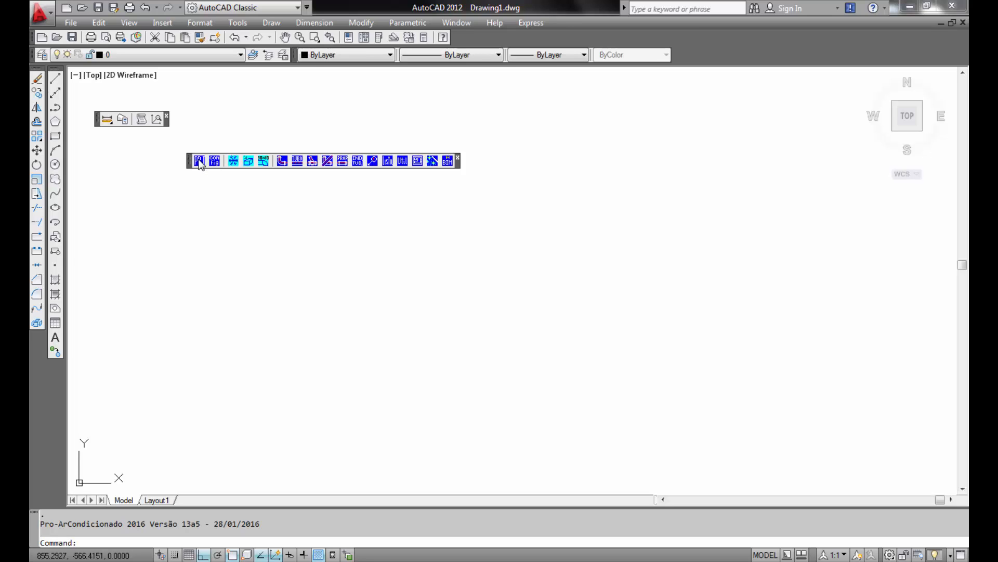
left_click(164, 24)
left_click(173, 36)
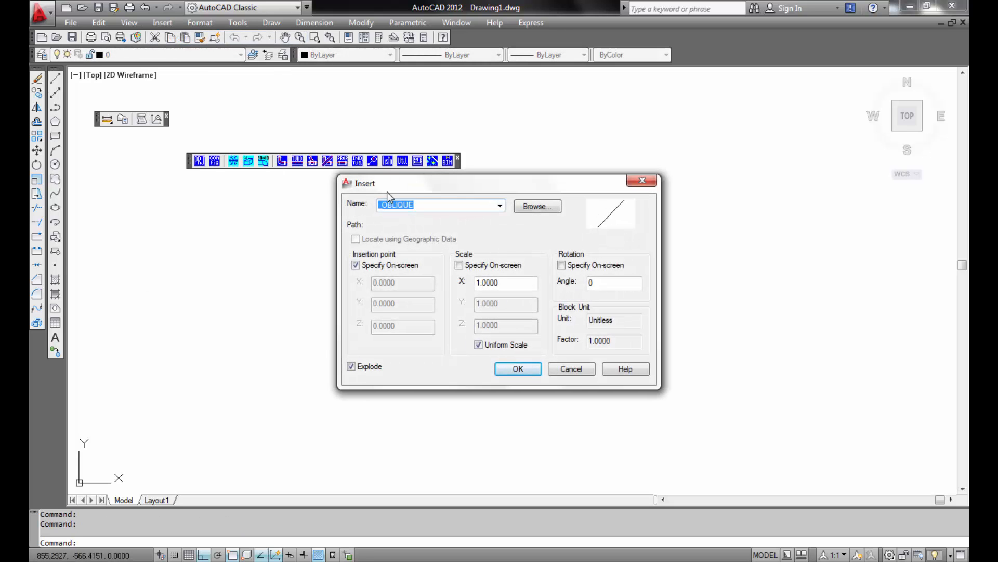
left_click(526, 206)
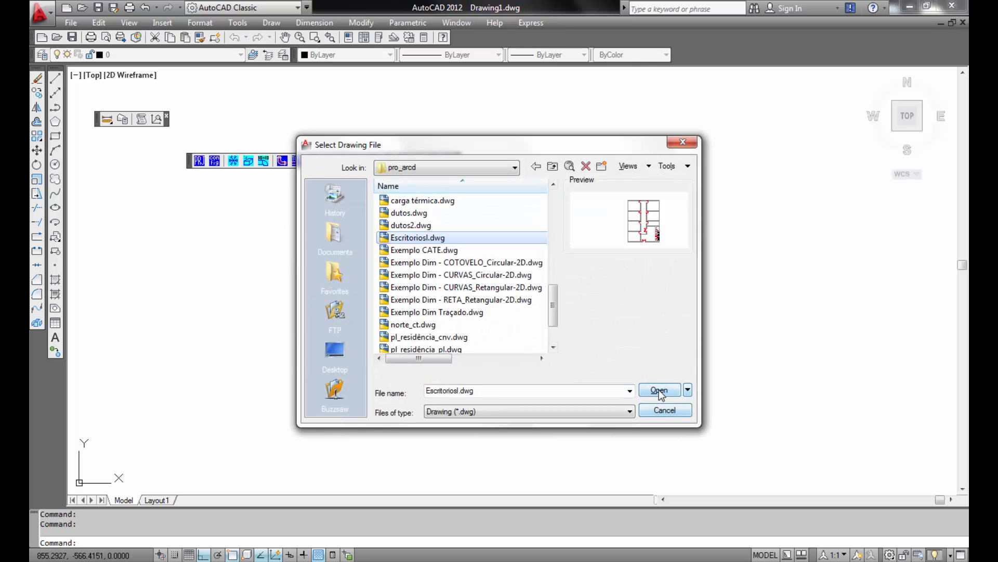
left_click(662, 391)
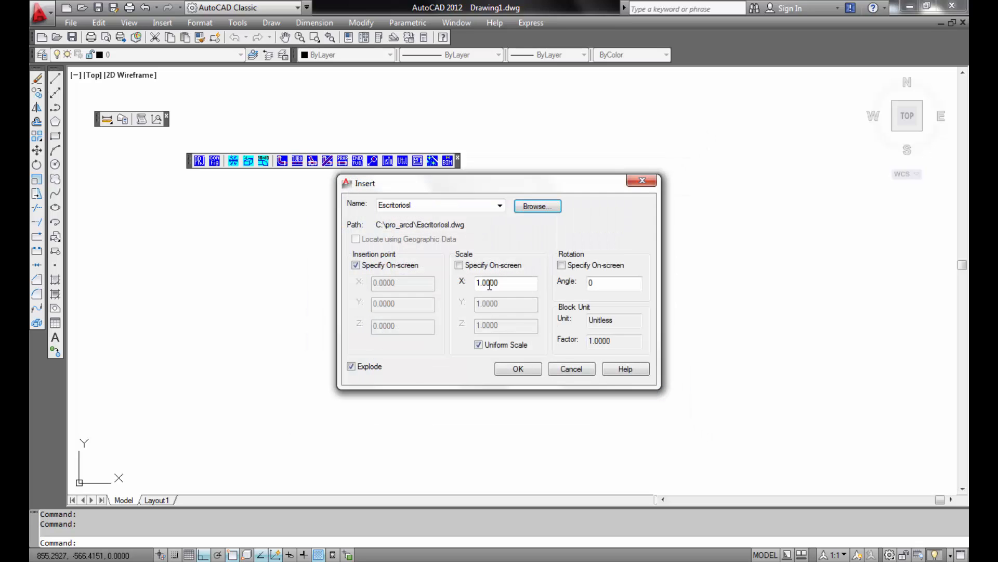
left_click(519, 368)
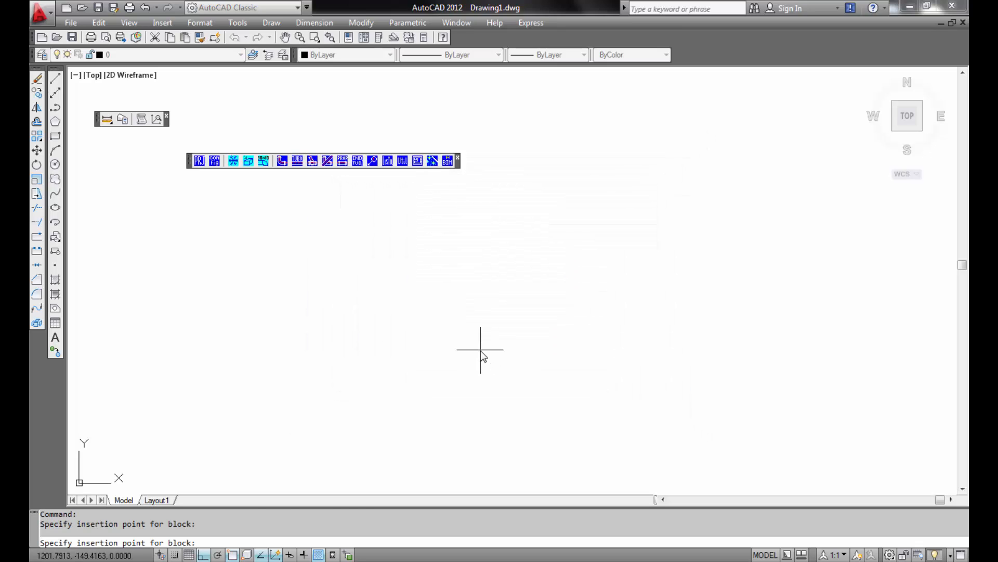
left_click(480, 351)
- Start the floor-plan wall recognition and select the whole inserted plan
type("z")
key("Return")
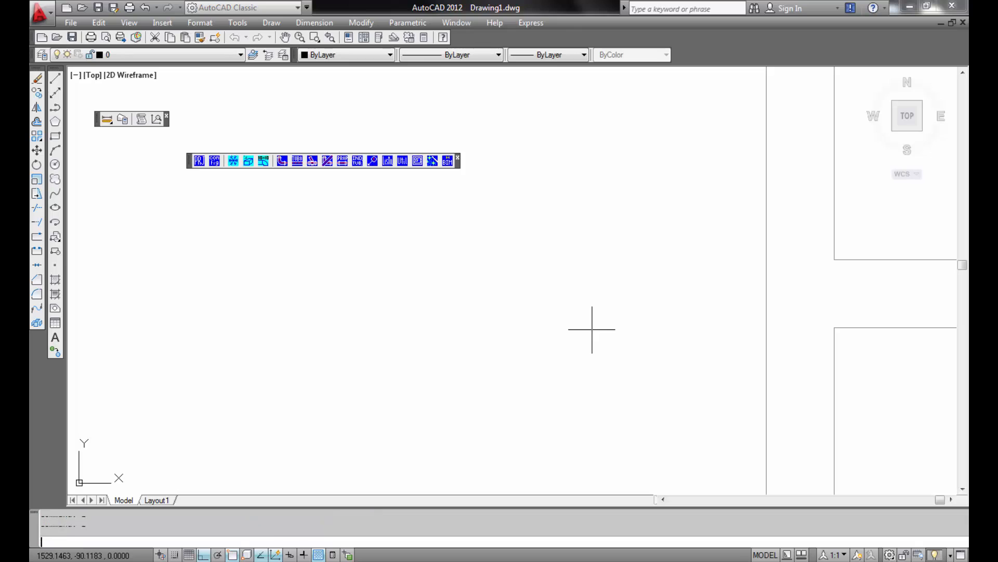
type("e")
key("Return")
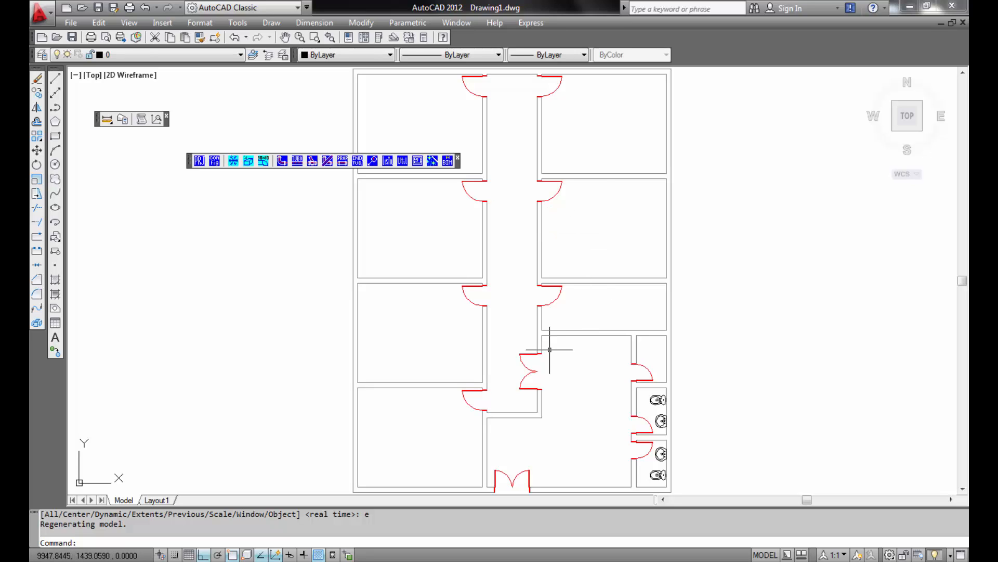
left_click(246, 162)
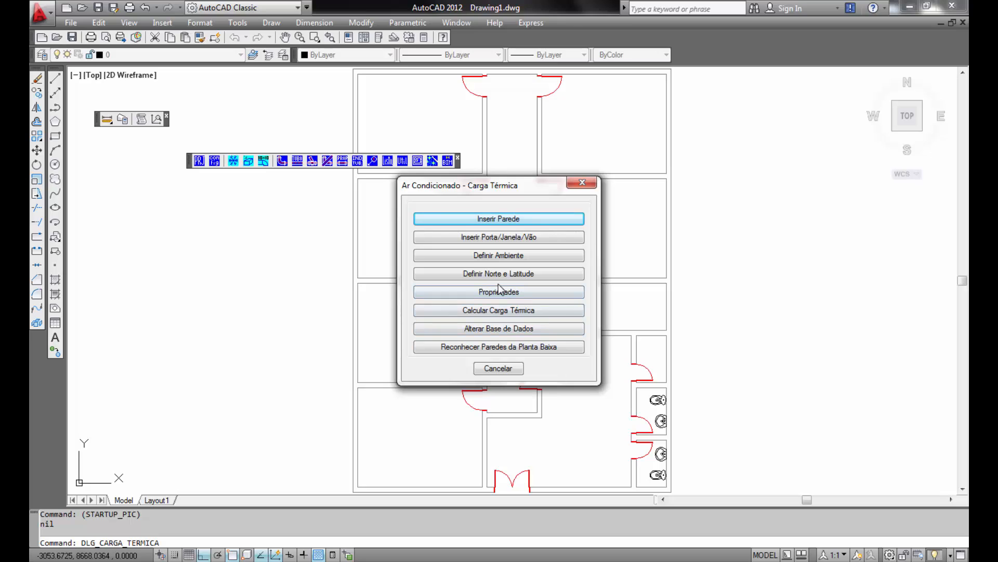
left_click(509, 348)
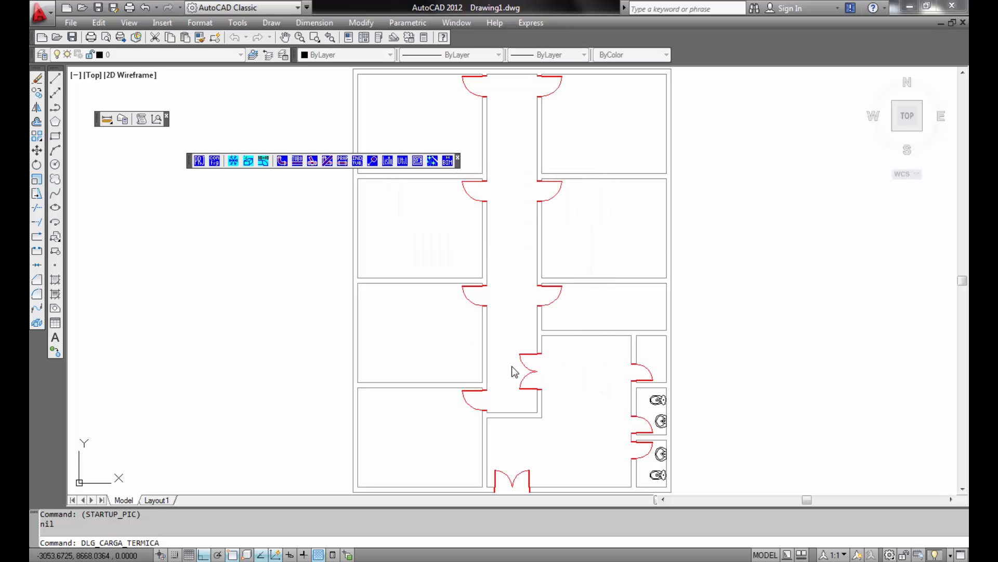
scroll(728, 338, "down", 4)
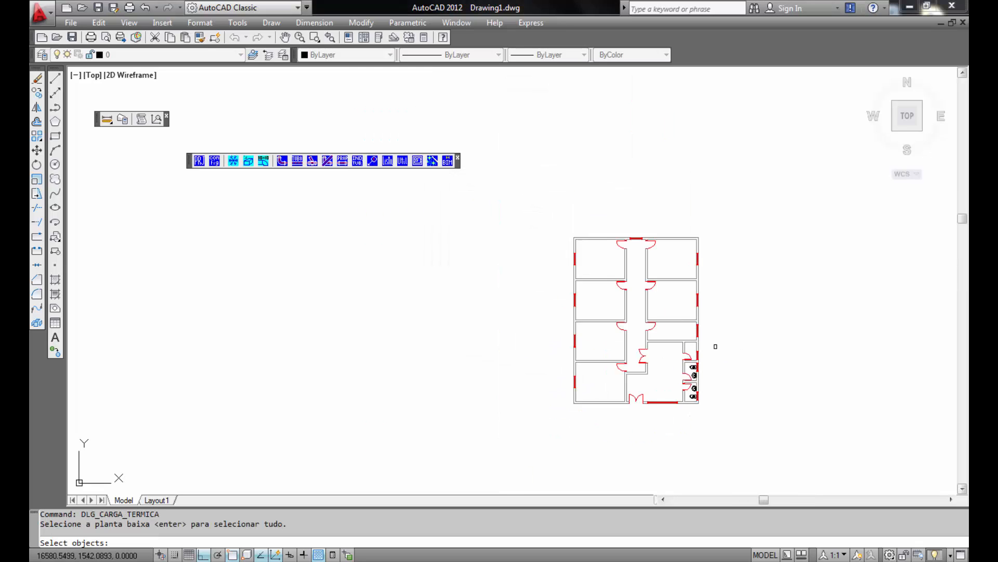
left_click(751, 244)
left_click(523, 468)
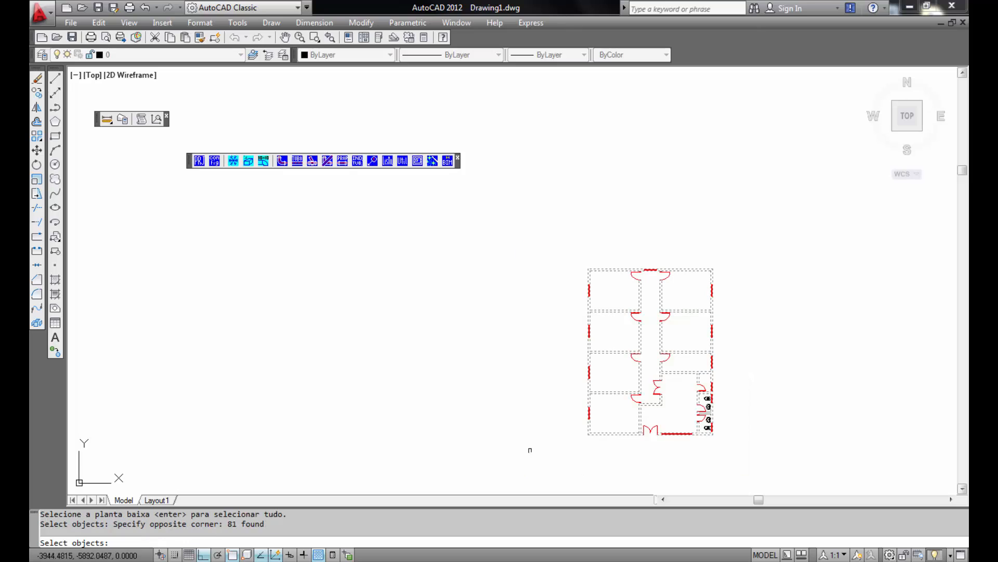
key("Return")
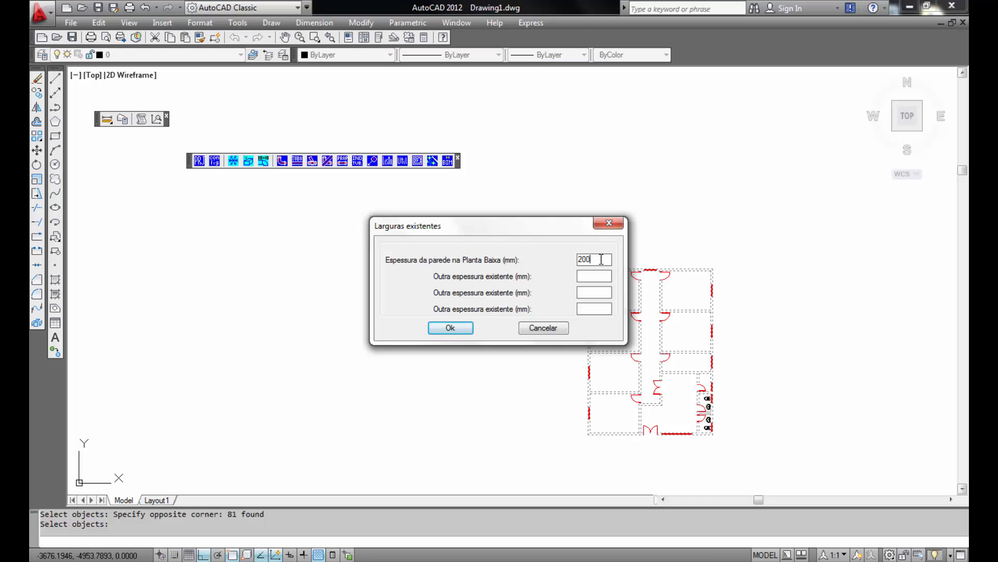
- Accept the existing wall thickness of 200 mm and use a 200 mm width for those walls
left_click(592, 292)
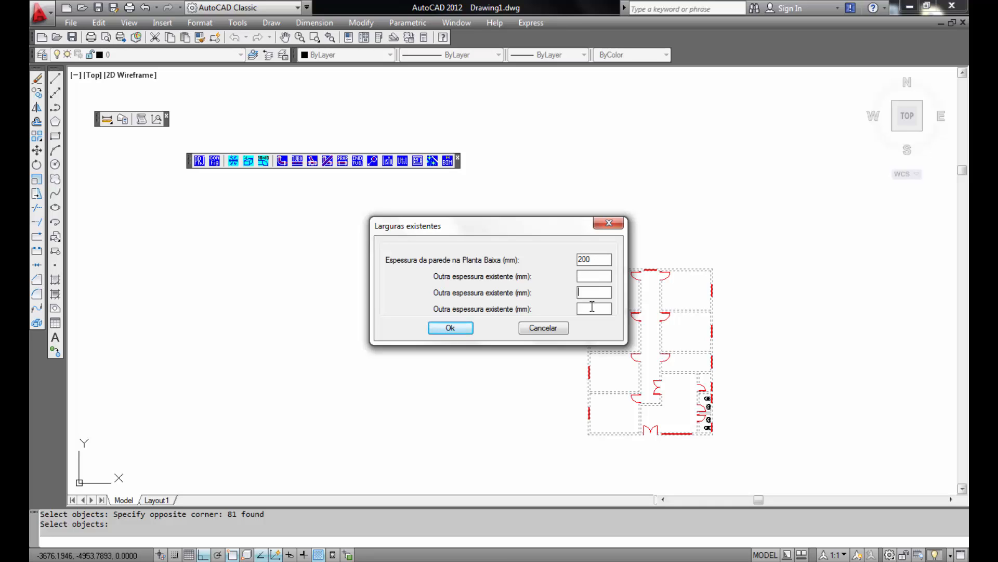
left_click(451, 328)
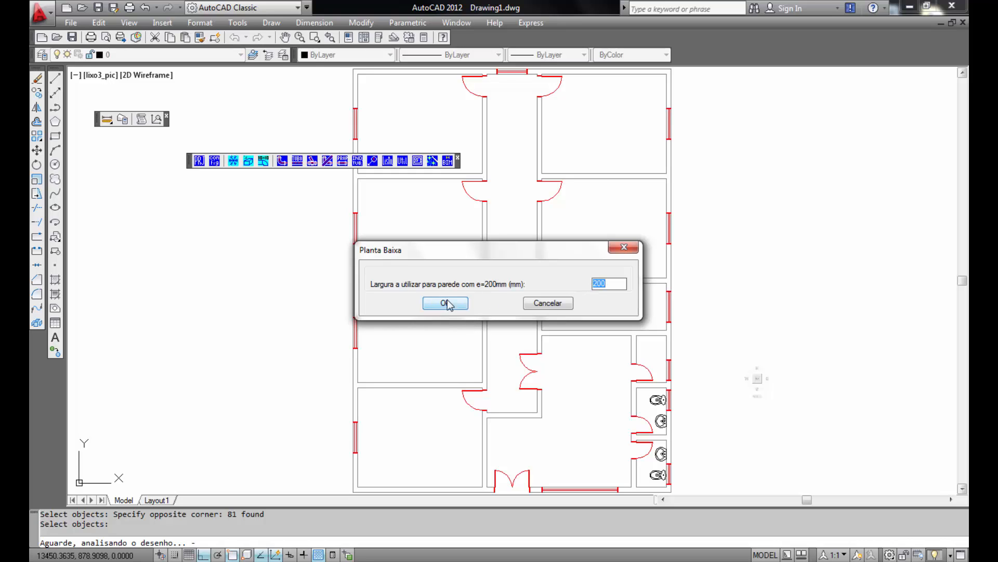
left_click(447, 305)
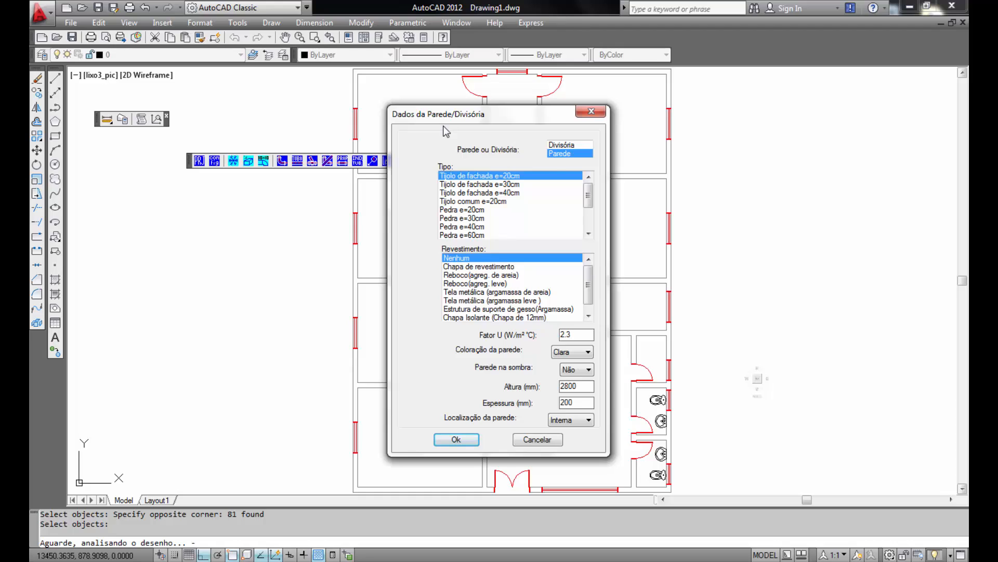
- Set the wall type to Tijolo comum e=20cm with Reboco (agreg. de areia) finish
left_click(503, 185)
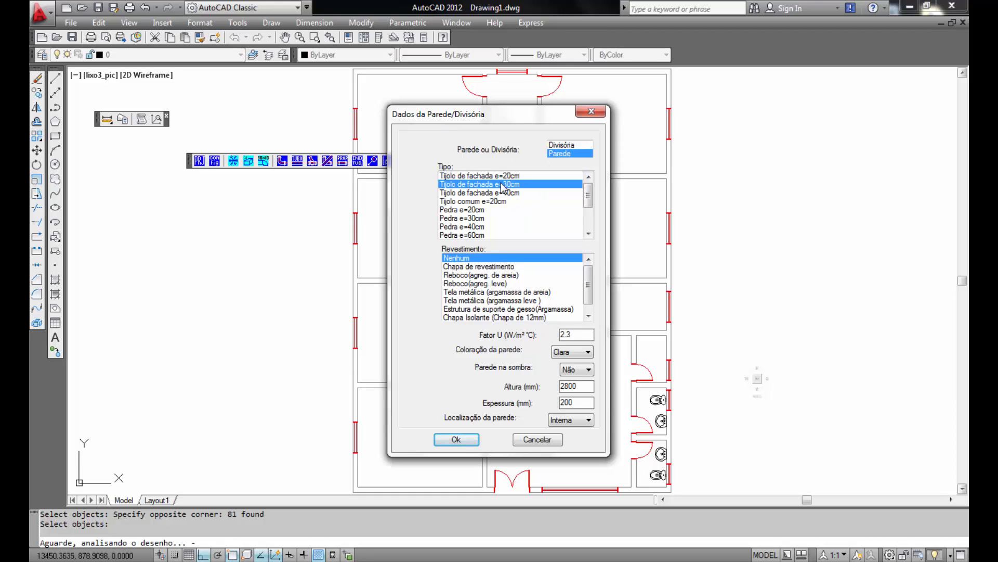
left_click(494, 194)
left_click(486, 201)
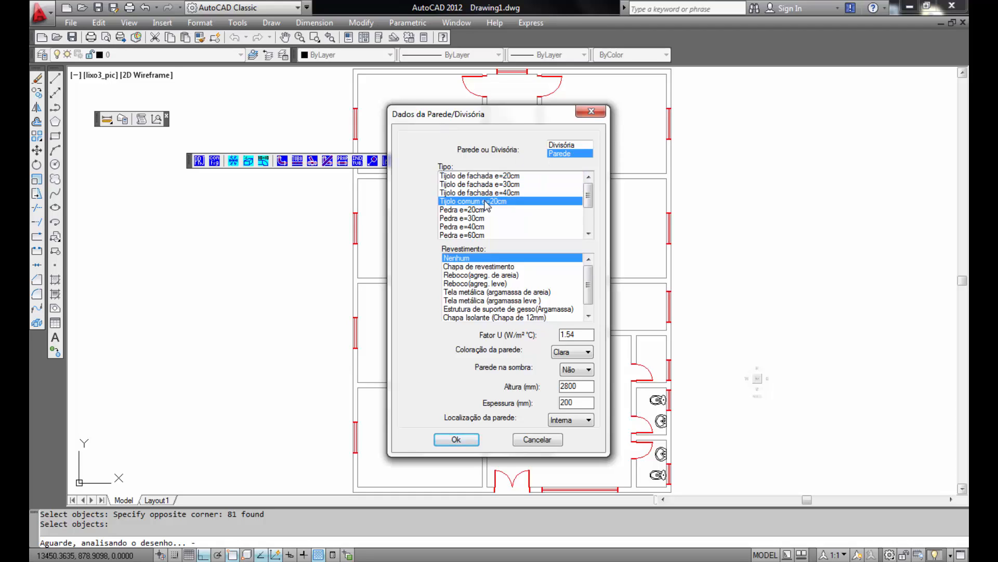
left_click(467, 267)
left_click(463, 276)
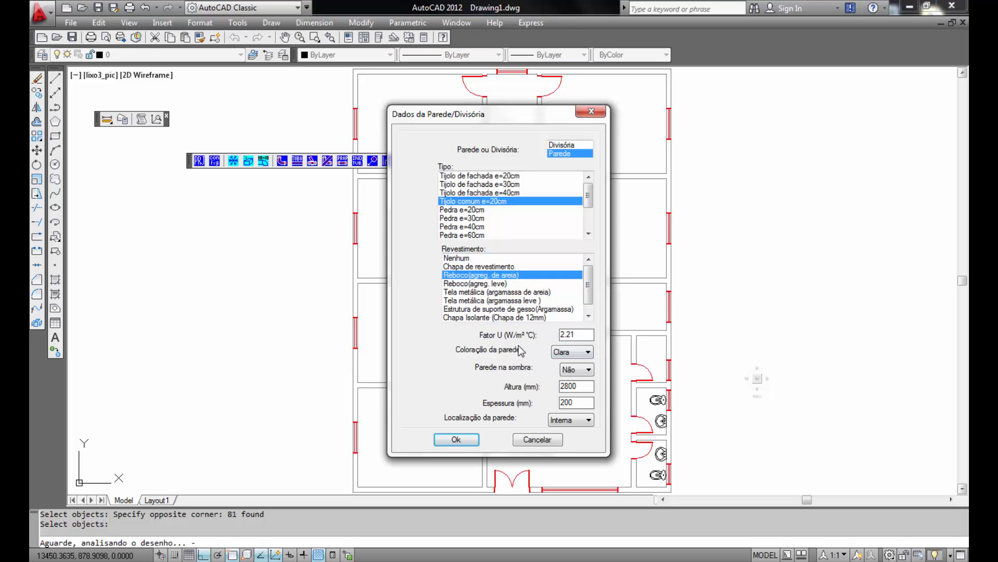
- Set the wall colour to Clara, shade to Não and wall location to Externa
left_click(590, 353)
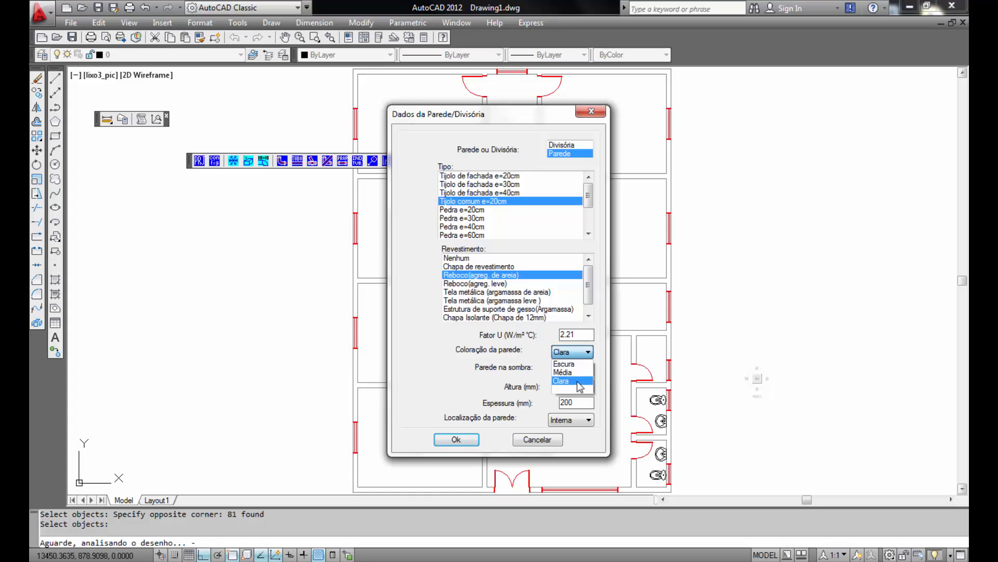
left_click(576, 382)
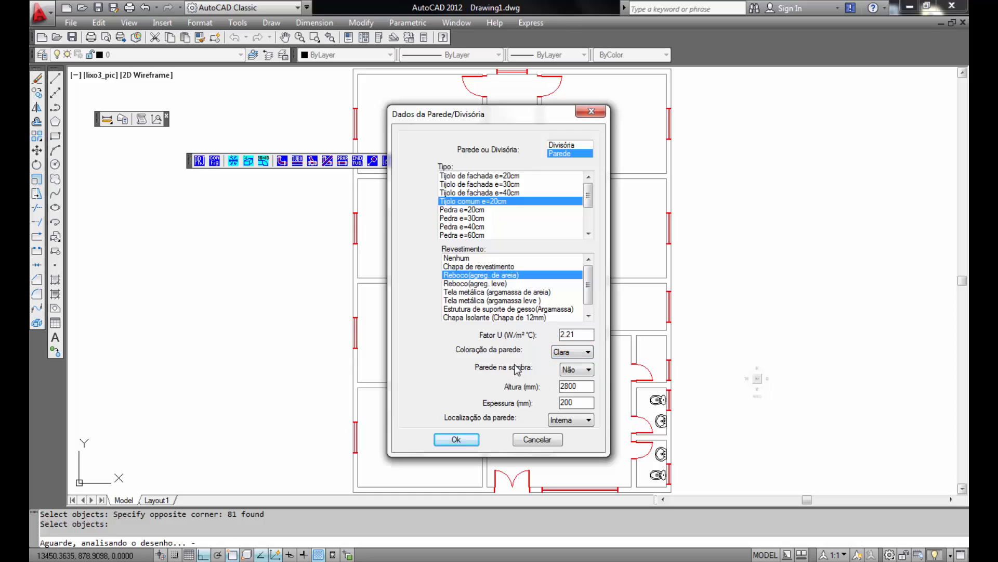
left_click(589, 371)
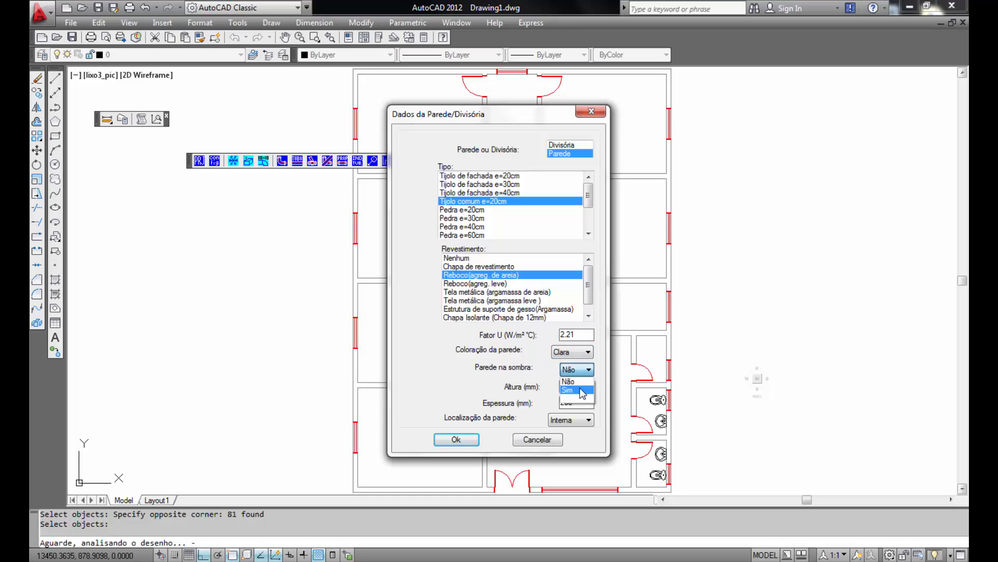
left_click(581, 381)
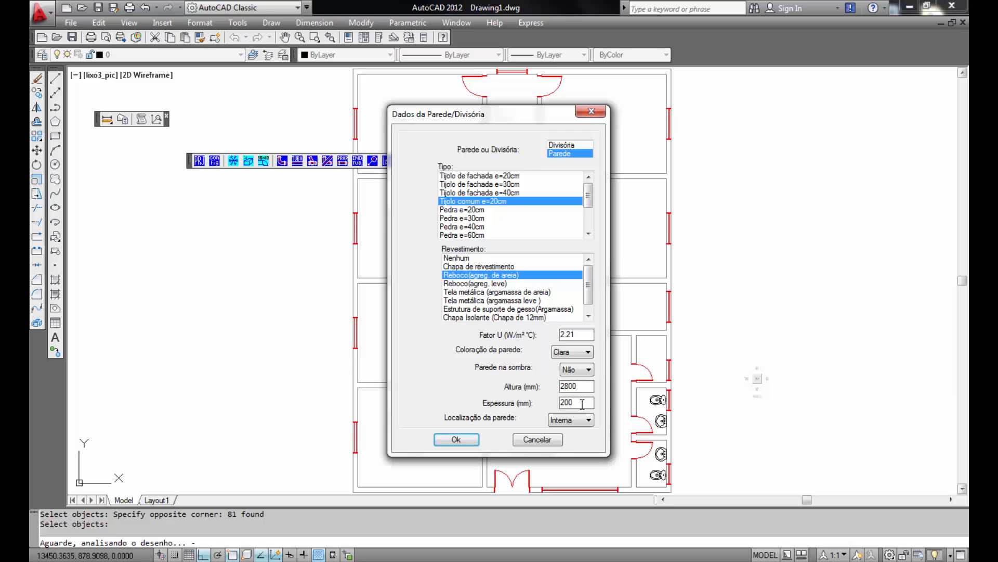
left_click(587, 420)
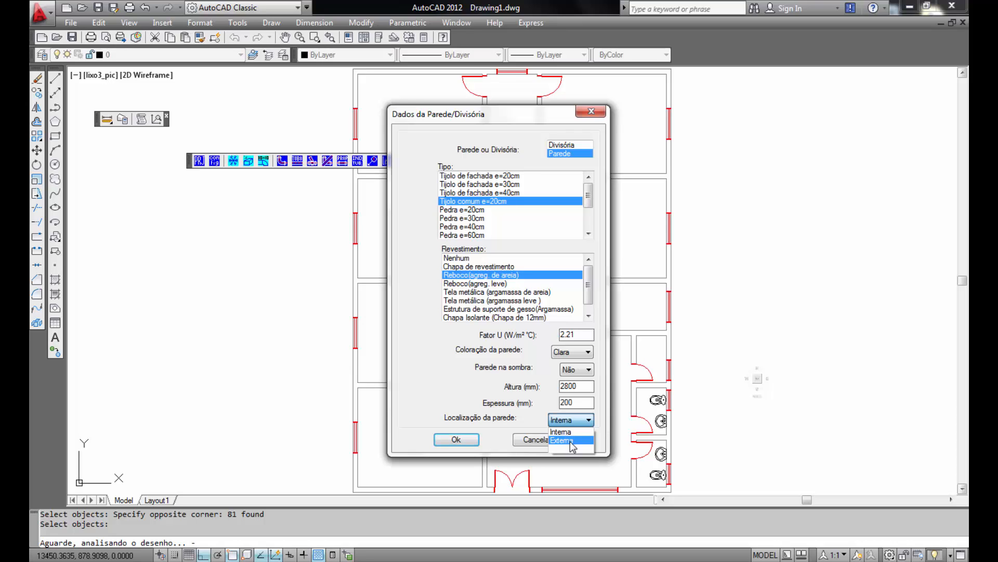
left_click(571, 441)
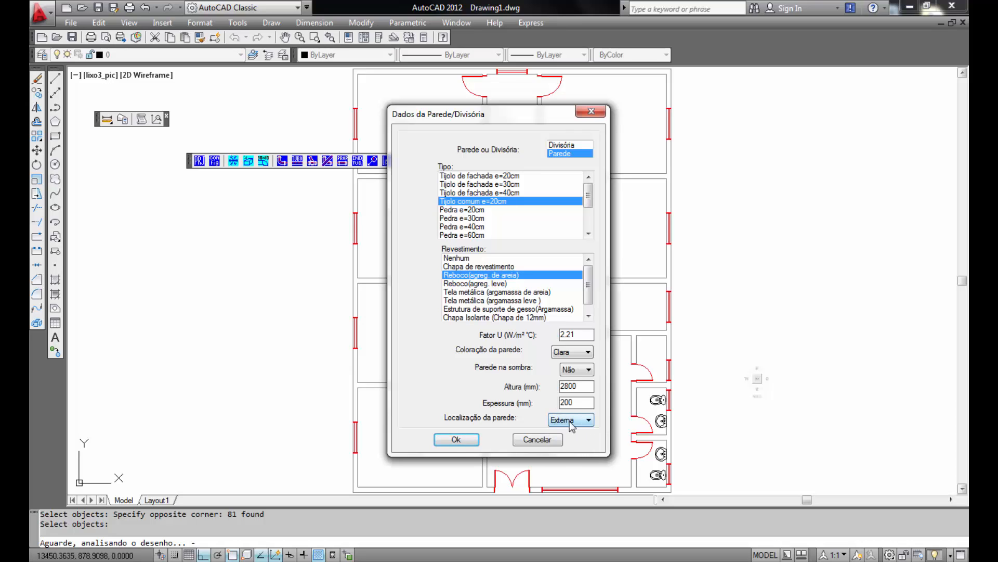
- Confirm the wall data and accept the door data with its default values
left_click(457, 440)
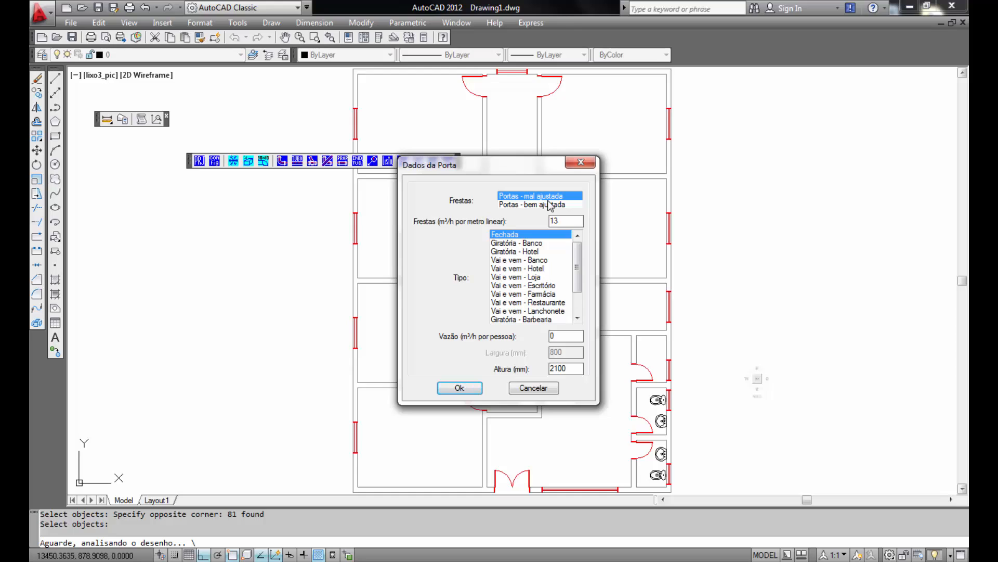
left_click(573, 222)
left_click(460, 388)
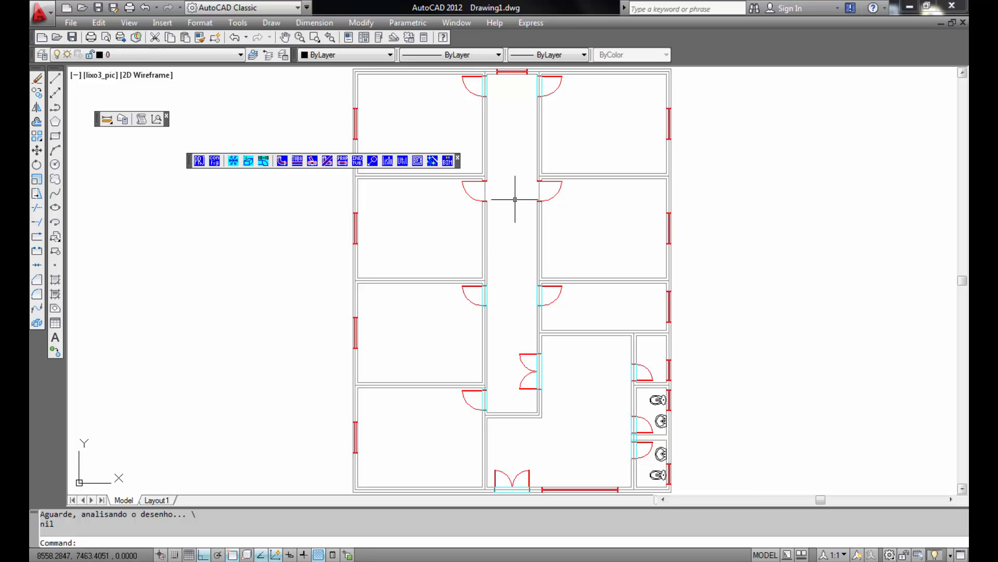
- Select the corridor and bathroom walls and change their wall location to Interna, applying to all selected walls
left_click(564, 441)
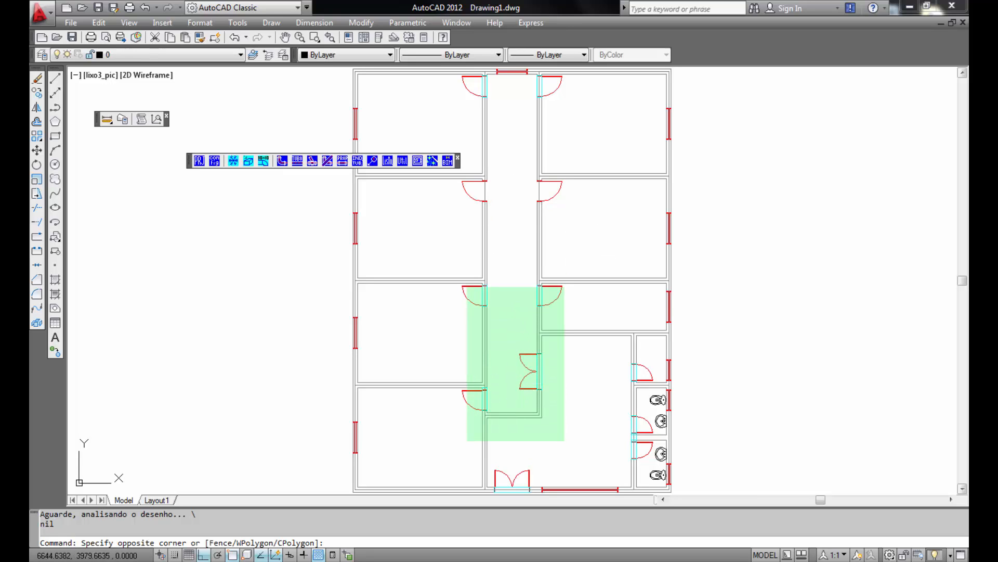
left_click(475, 156)
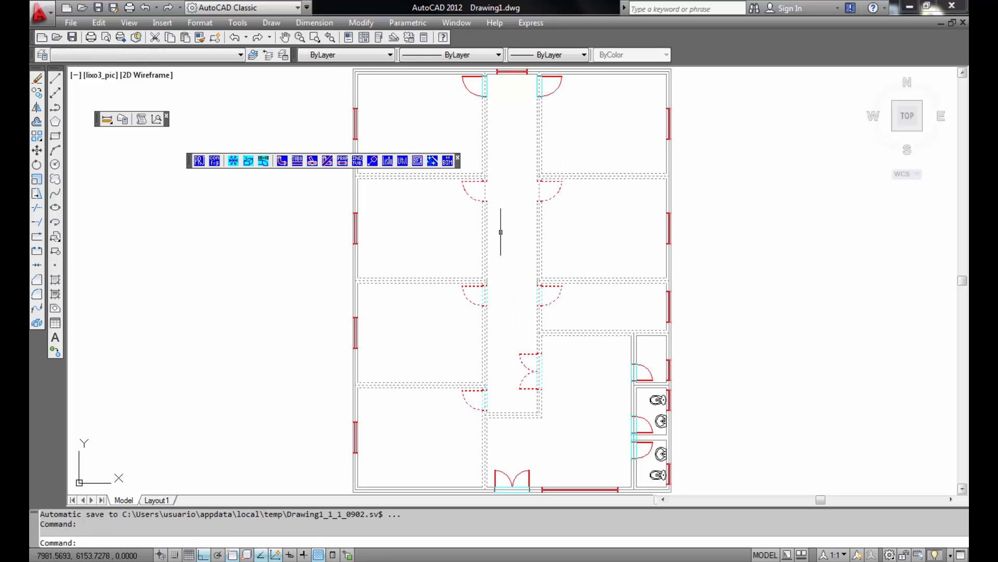
left_click(645, 317)
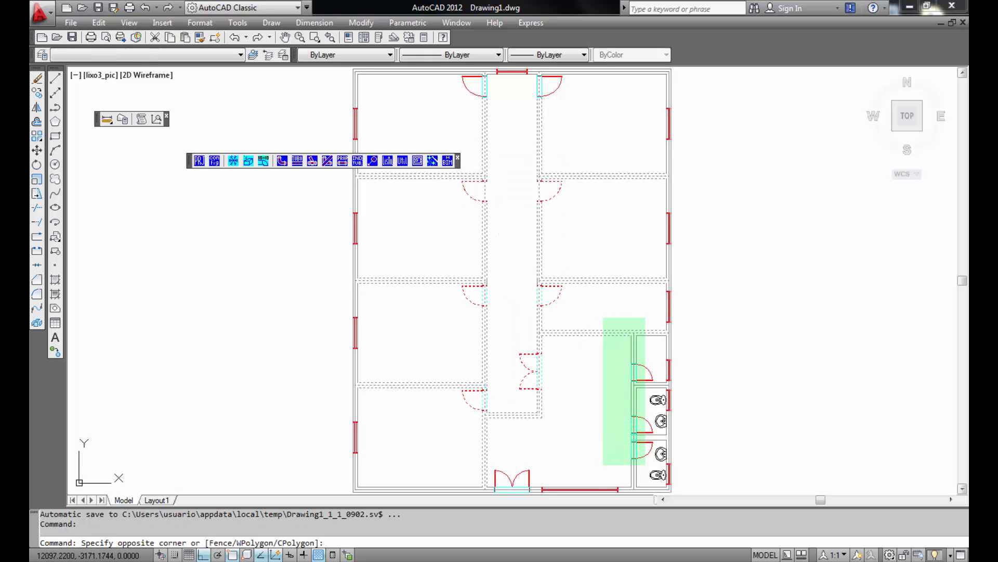
left_click(603, 464)
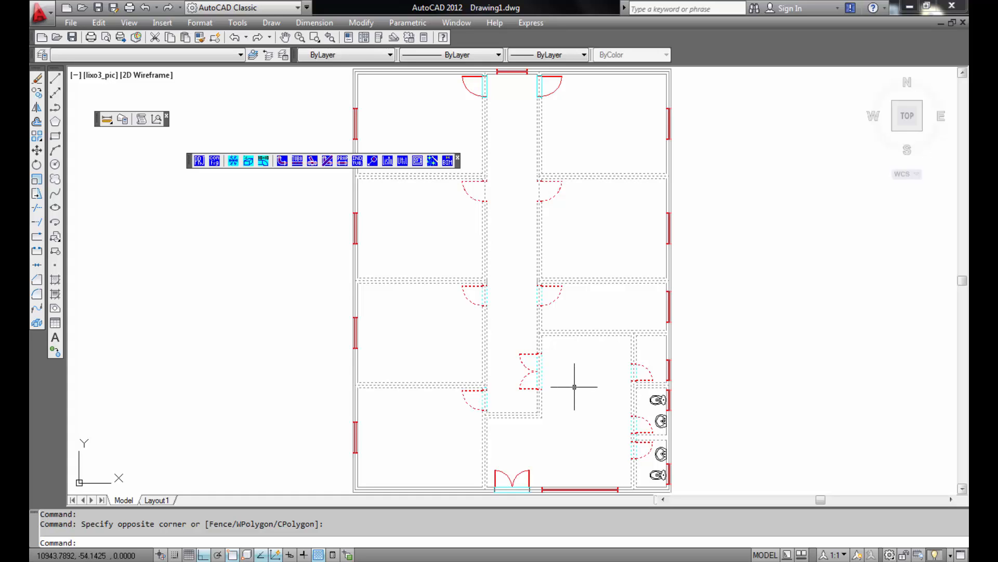
left_click(343, 161)
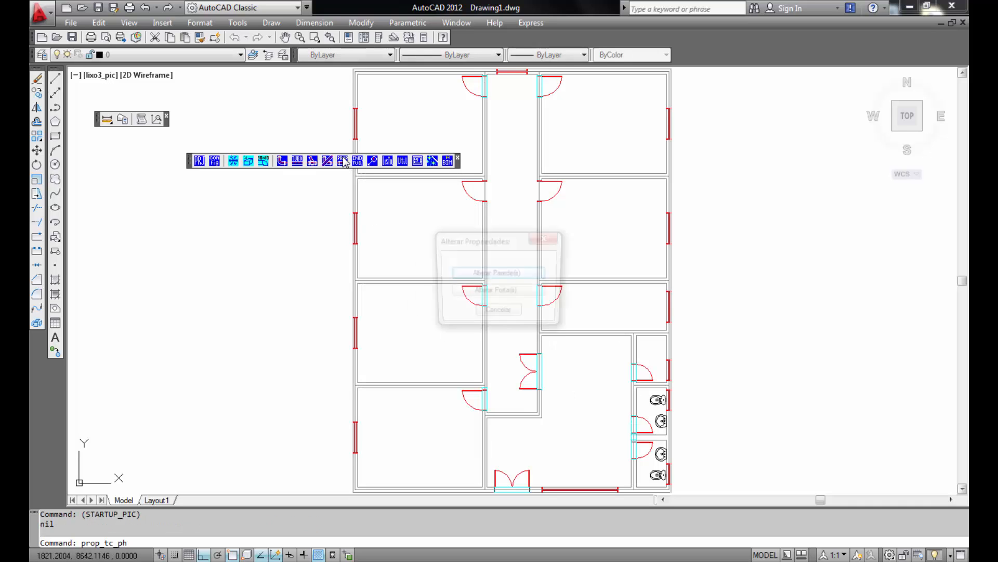
left_click(496, 274)
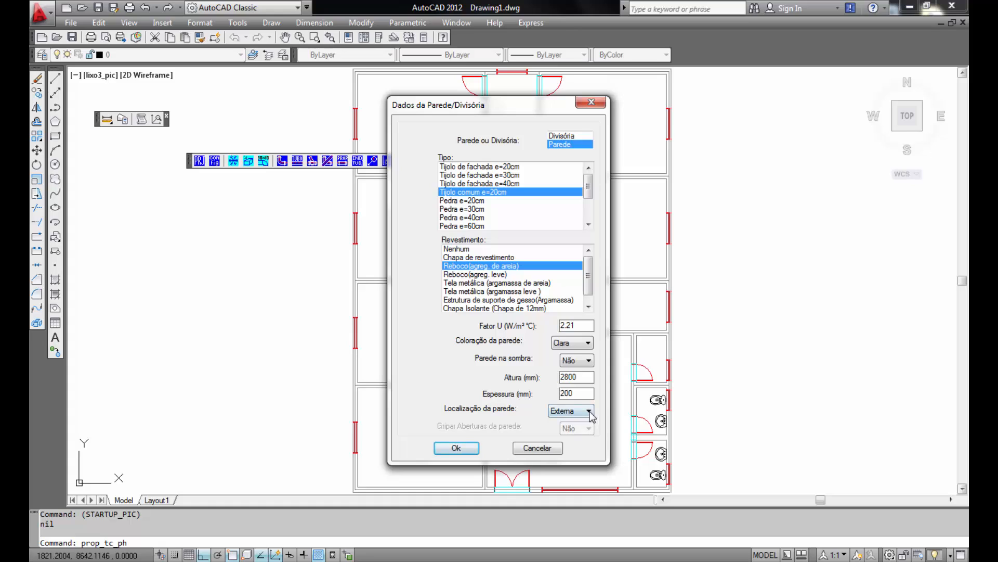
left_click(588, 410)
left_click(564, 423)
left_click(457, 448)
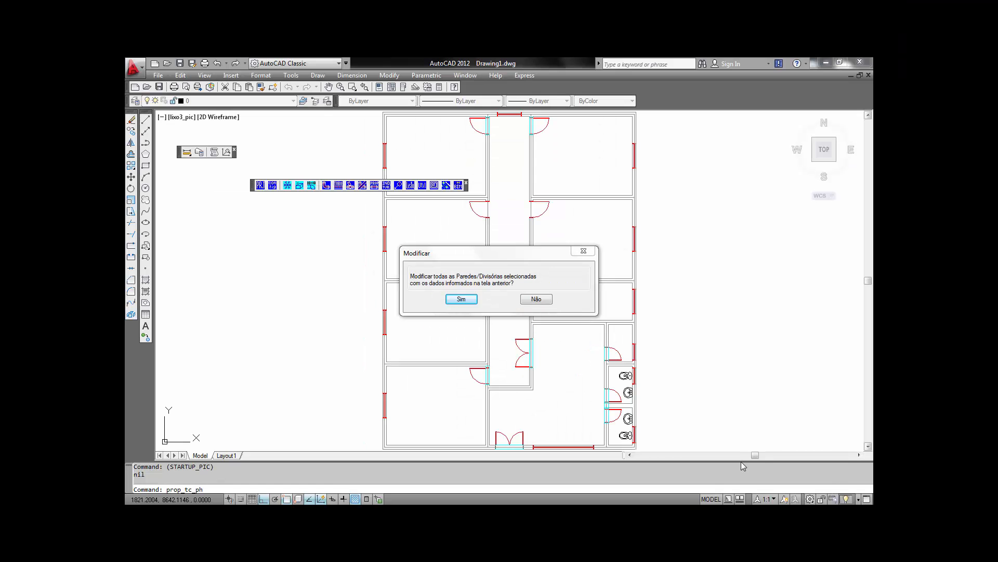
left_click(462, 299)
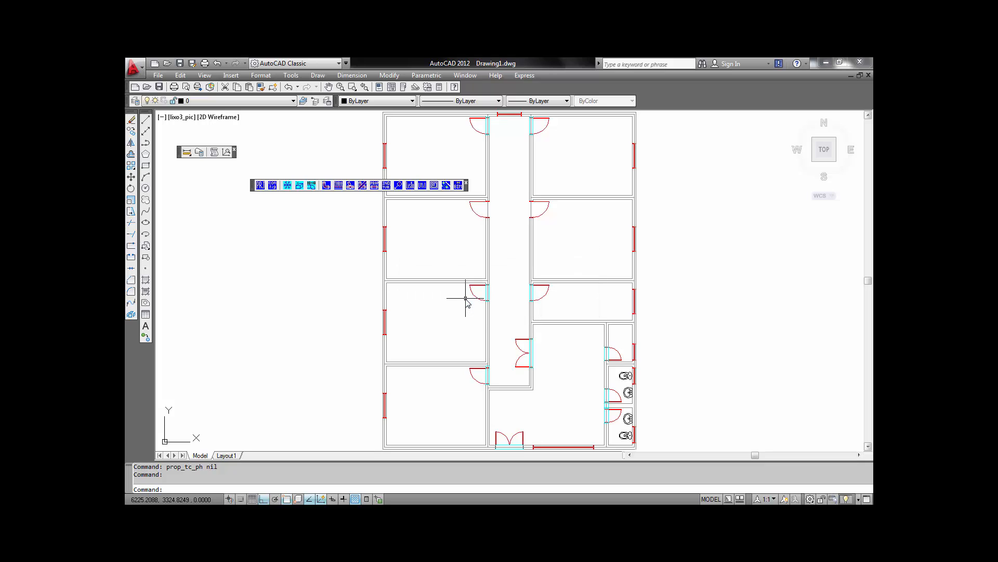
scroll(468, 310, "down", 2)
scroll(536, 354, "up", 2)
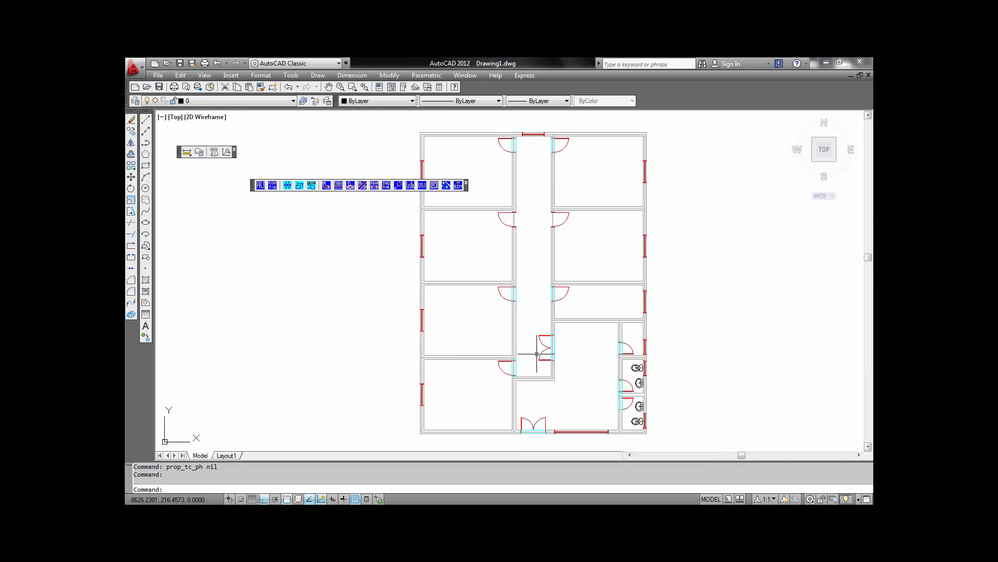
scroll(537, 354, "up", 4)
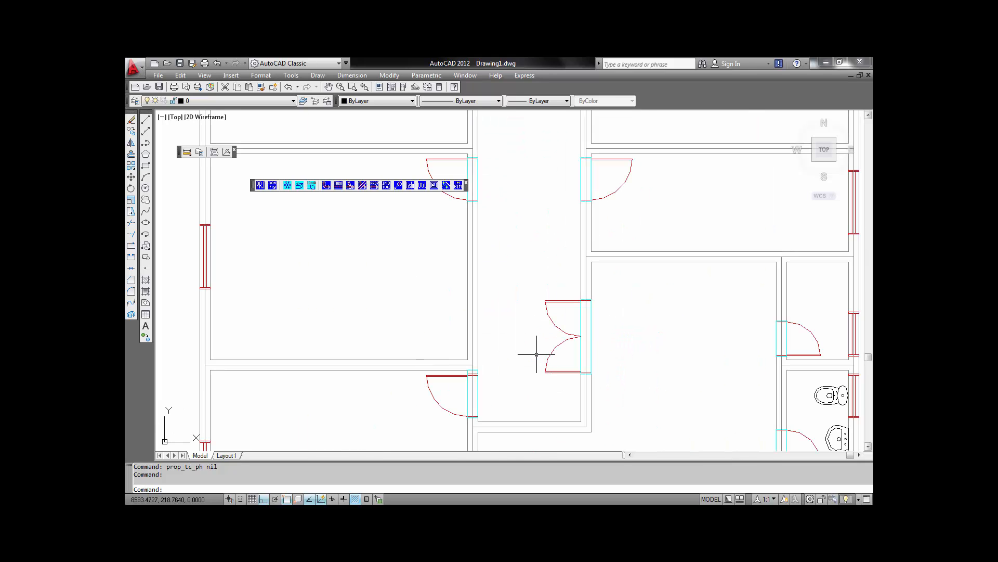
- Start the Inserir Janela command from the thermal load tools, choosing to select several walls at once
left_click(592, 349)
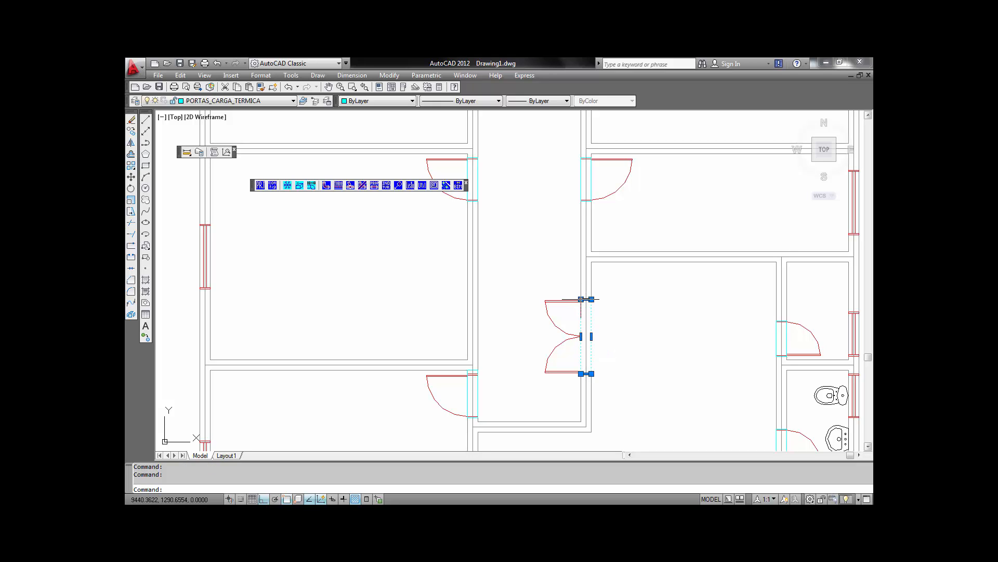
key("Escape")
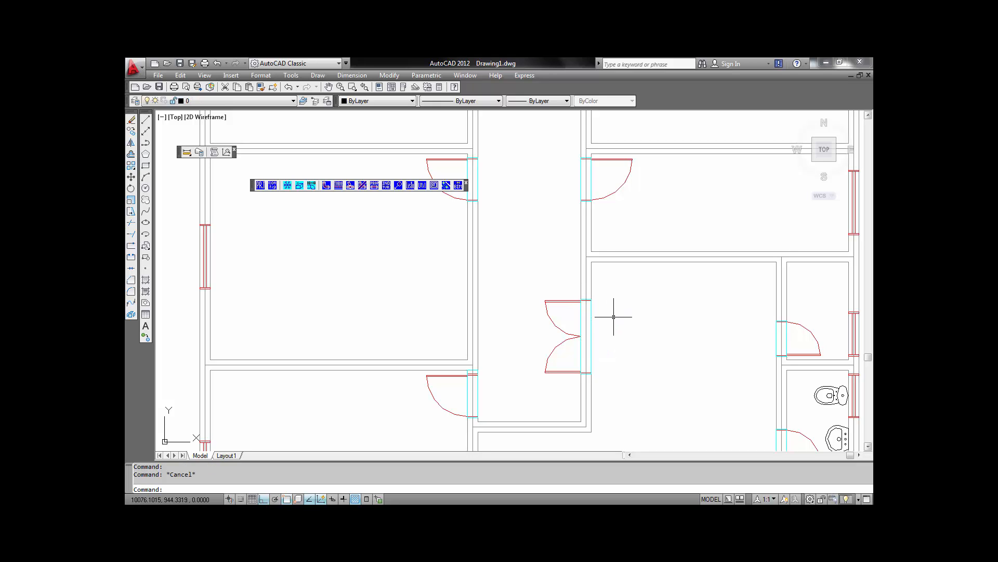
scroll(402, 279, "down", 4)
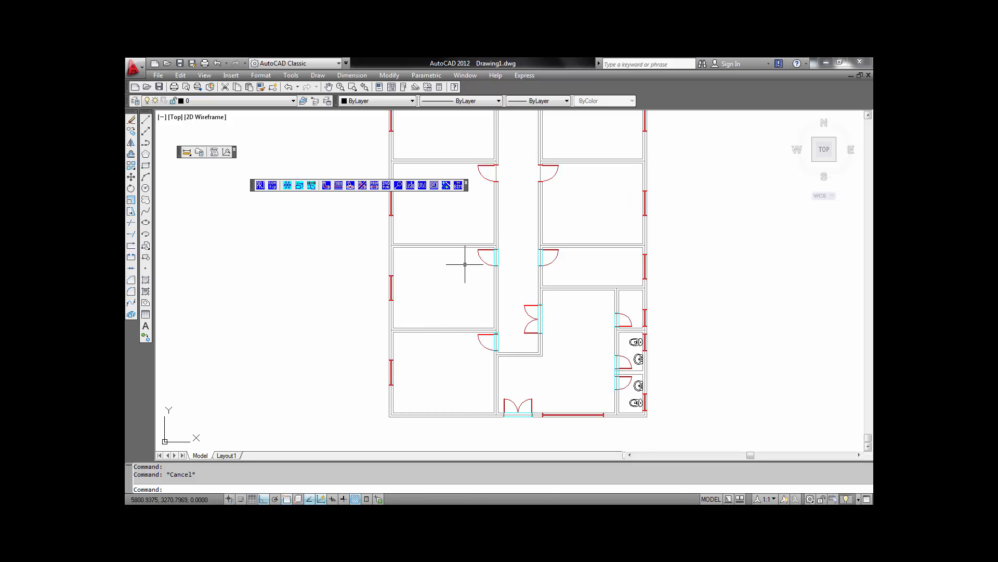
middle_click_drag(462, 263, 459, 363)
middle_click_drag(490, 234, 506, 309)
scroll(415, 279, "up", 5)
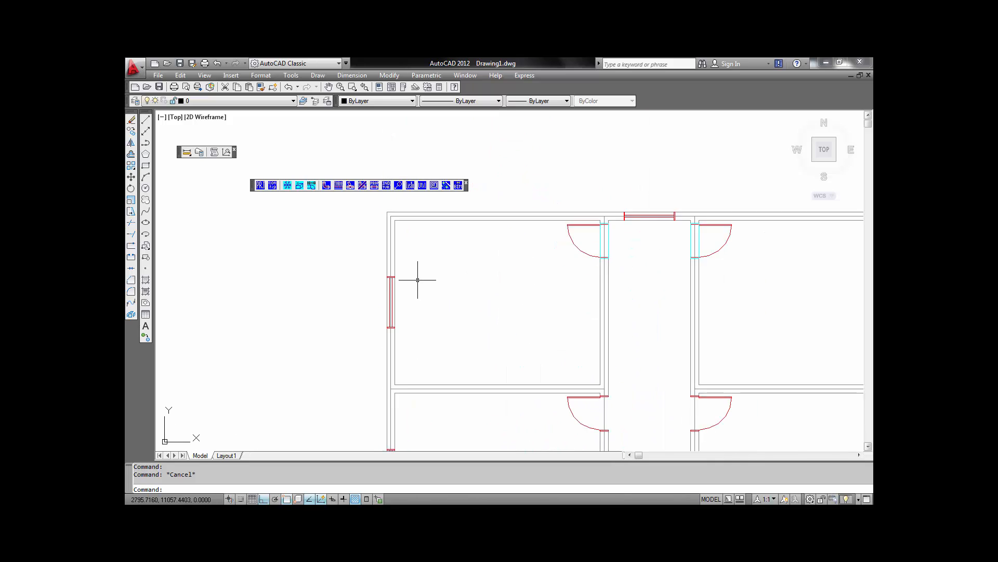
left_click(300, 186)
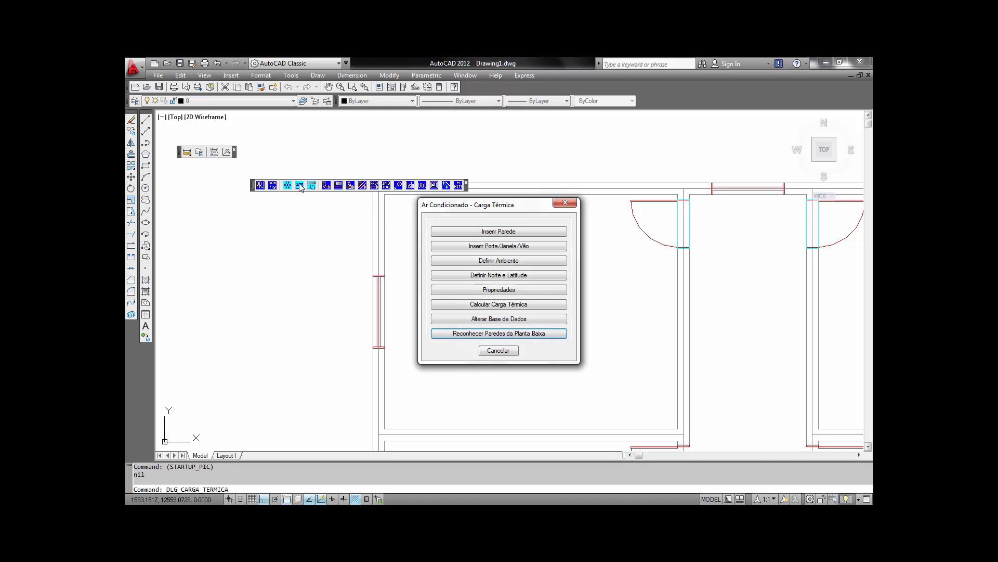
left_click(502, 247)
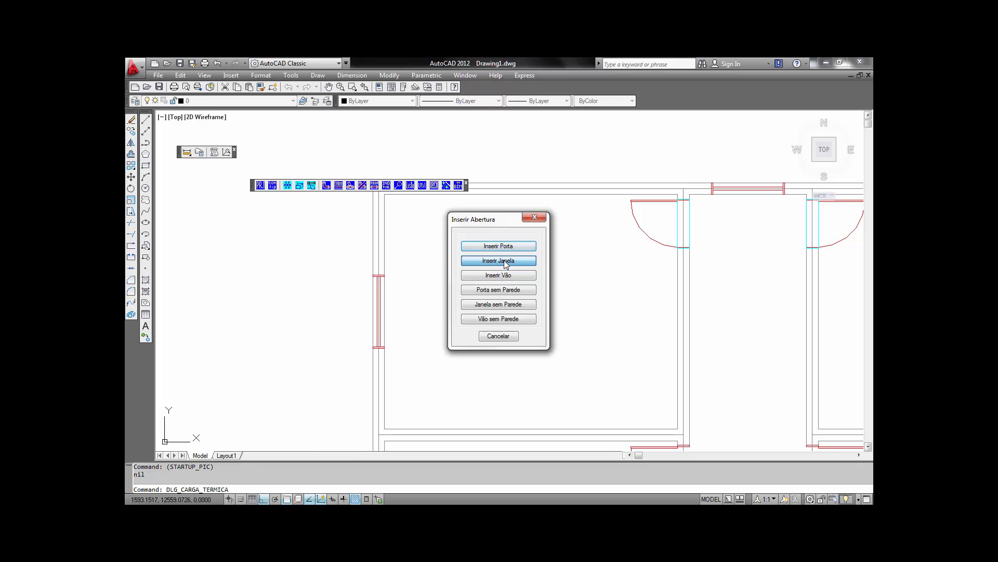
left_click(504, 260)
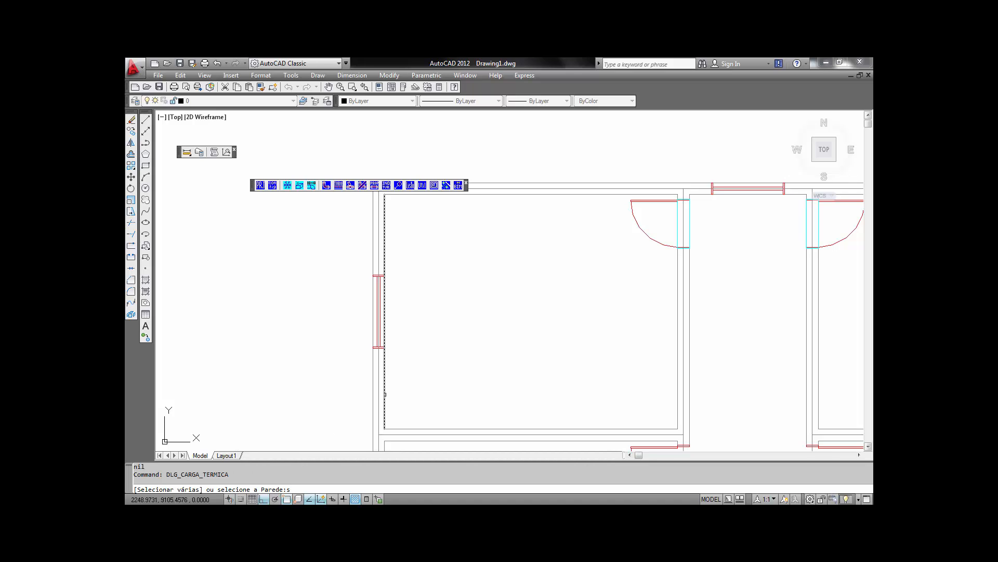
key("Return")
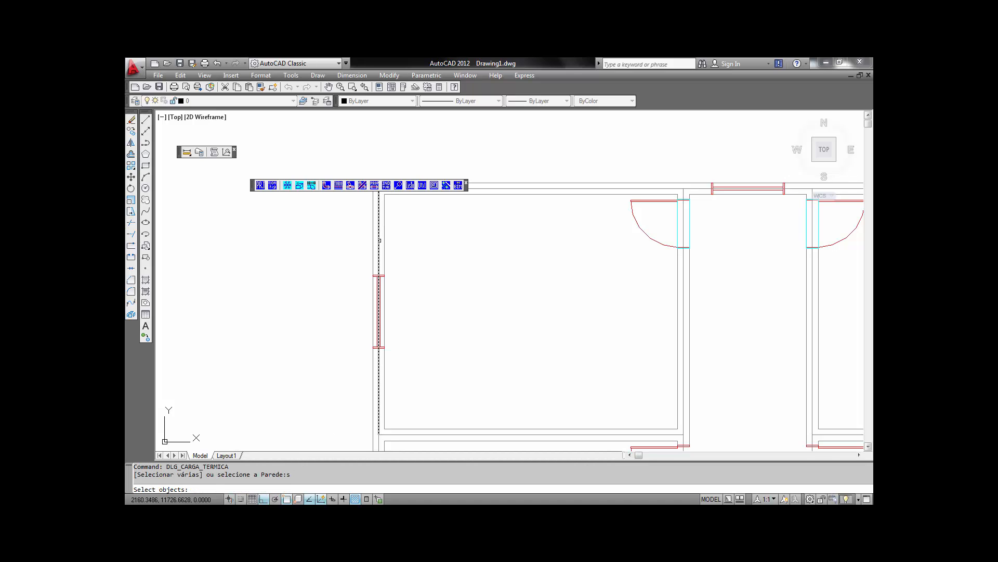
- Select the exterior office walls that should receive windows and finish the selection
left_click(380, 240)
left_click(700, 188)
scroll(739, 239, "down", 3)
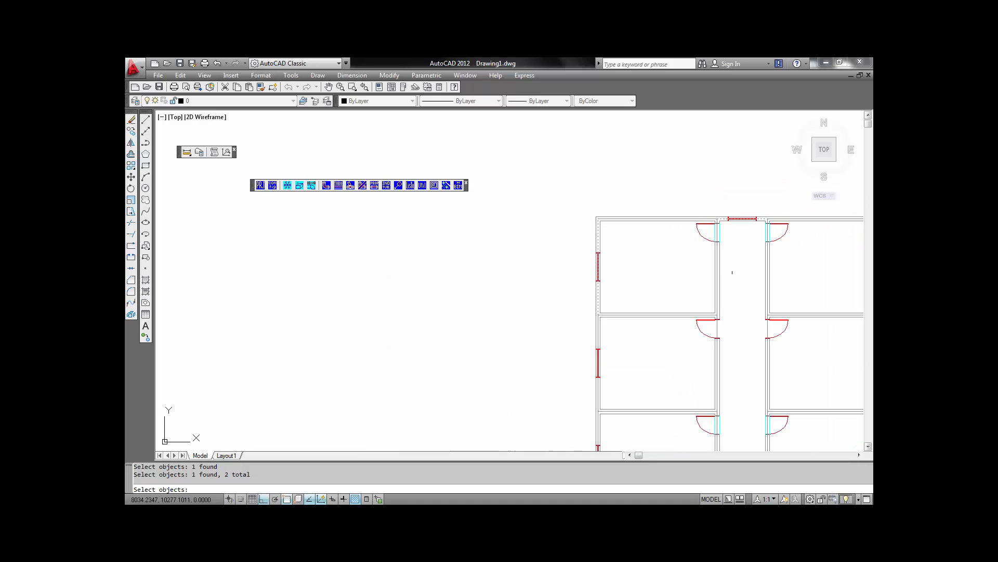
middle_click_drag(733, 272, 628, 202)
left_click(507, 284)
left_click(469, 326)
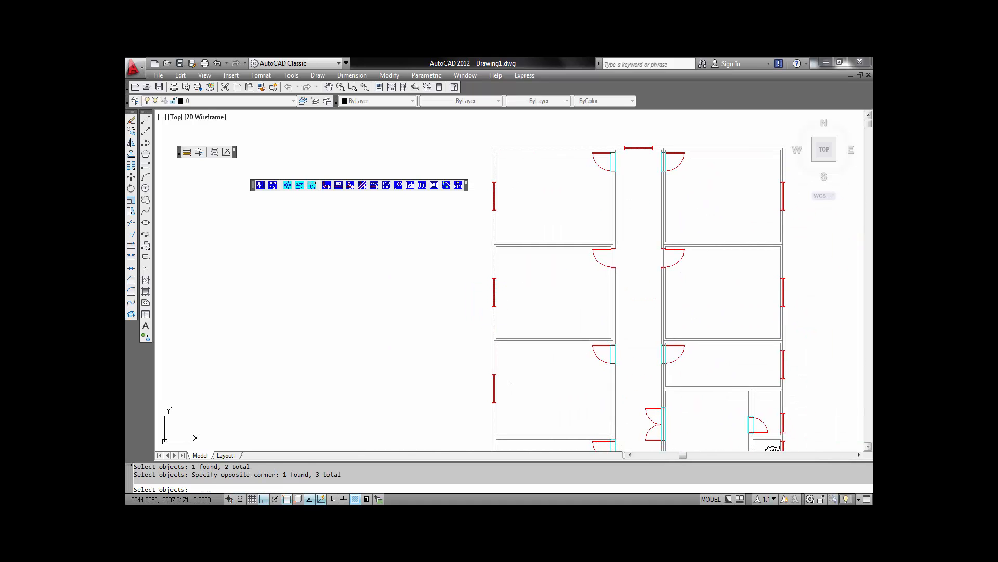
left_click(510, 383)
left_click(477, 403)
middle_click_drag(469, 373, 443, 186)
left_click(483, 296)
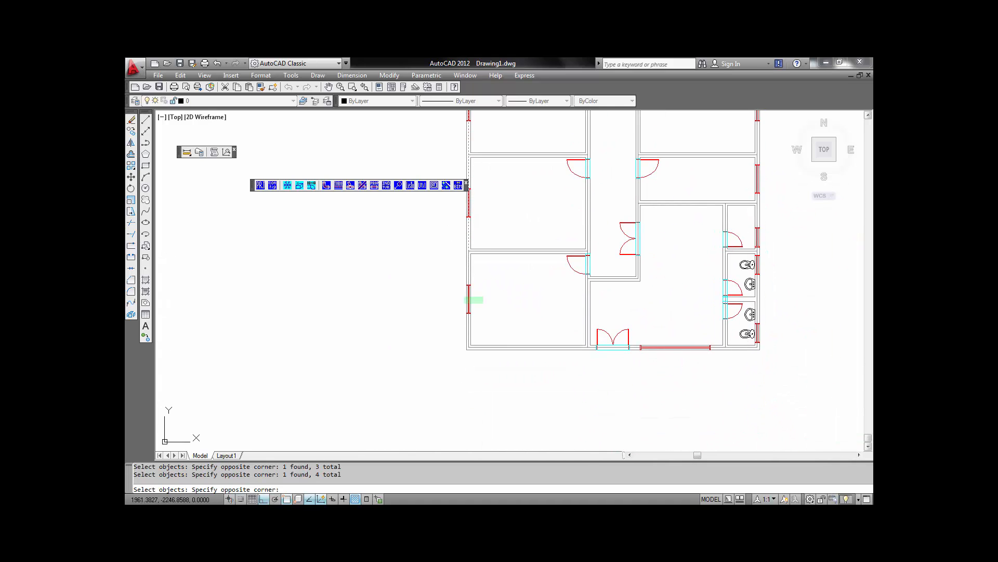
left_click(441, 314)
middle_click_drag(778, 188, 702, 298)
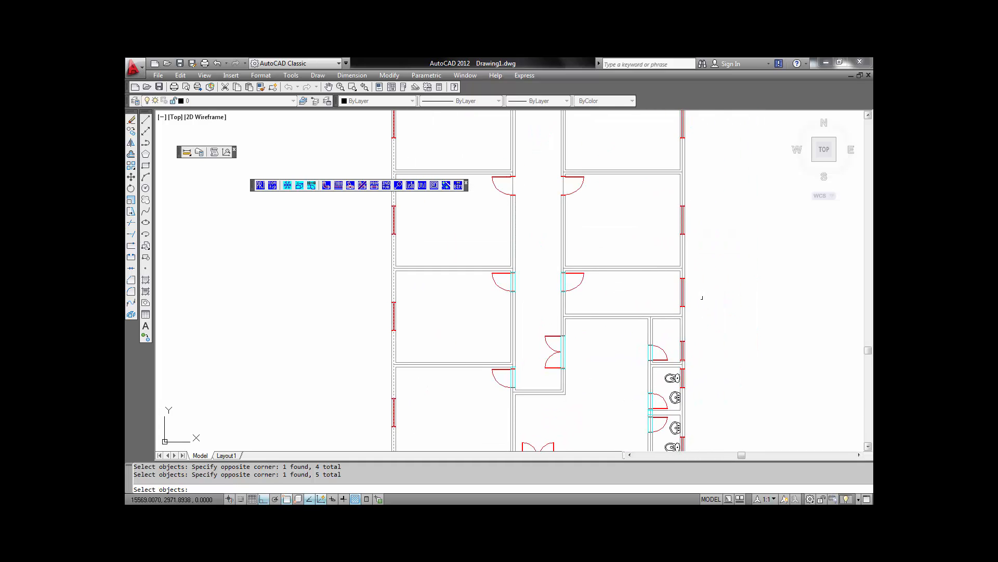
left_click(699, 296)
left_click(670, 281)
left_click(697, 213)
left_click(659, 199)
middle_click_drag(660, 220, 694, 351)
left_click(733, 250)
left_click(664, 272)
key("Return")
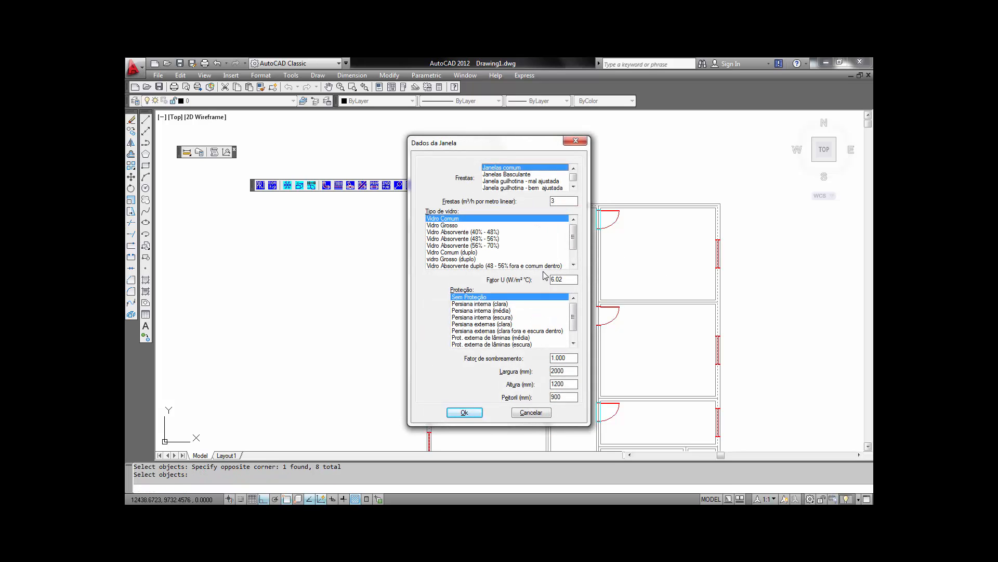
key("Down")
key("Down")
key("Down")
key("Down")
key("Down")
key("Down")
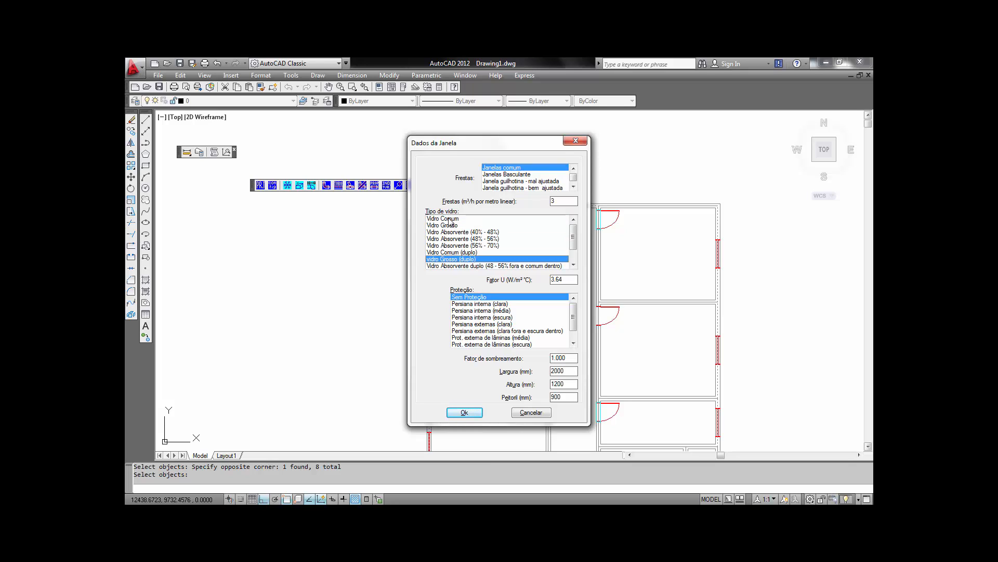
left_click(449, 219)
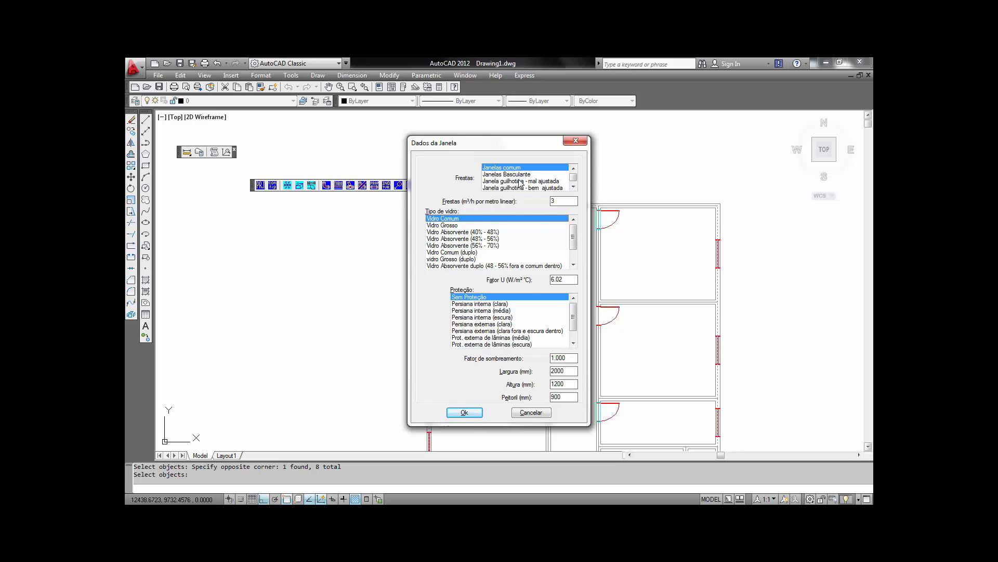
- Set the window protection to Persiana interna (clara), edit the width, confirm the window data and close the opening dialog
left_click(485, 304)
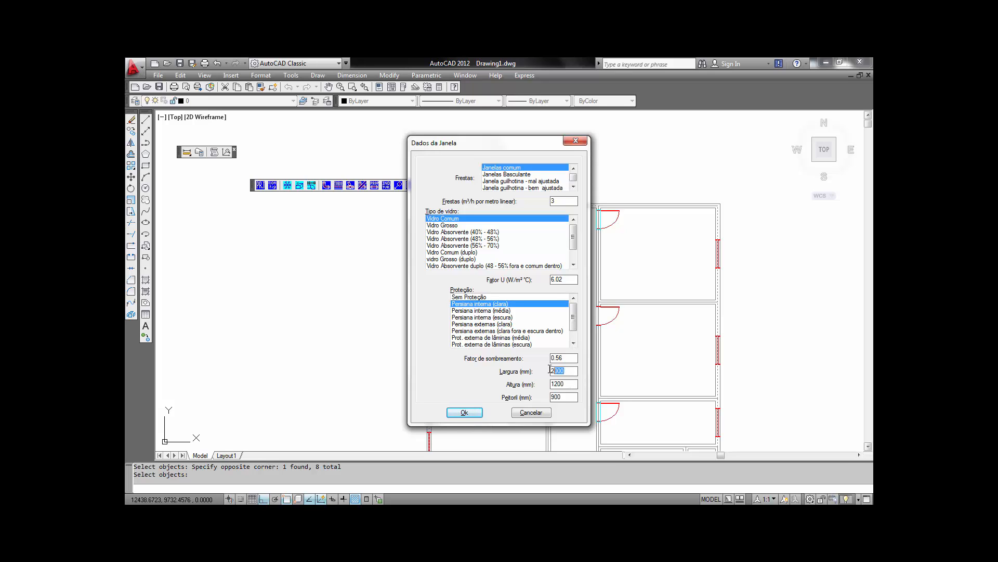
type("1")
left_click(464, 412)
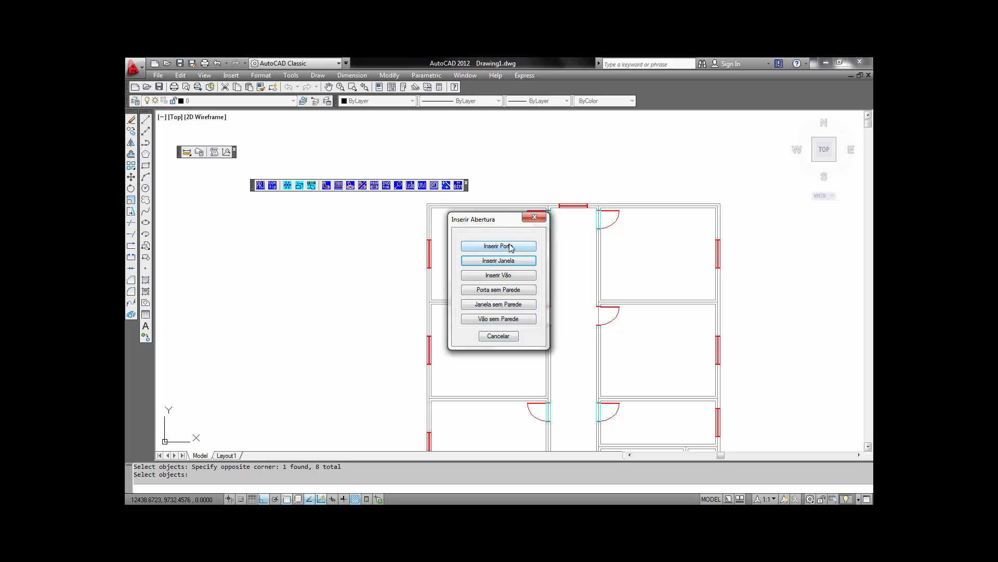
left_click(497, 336)
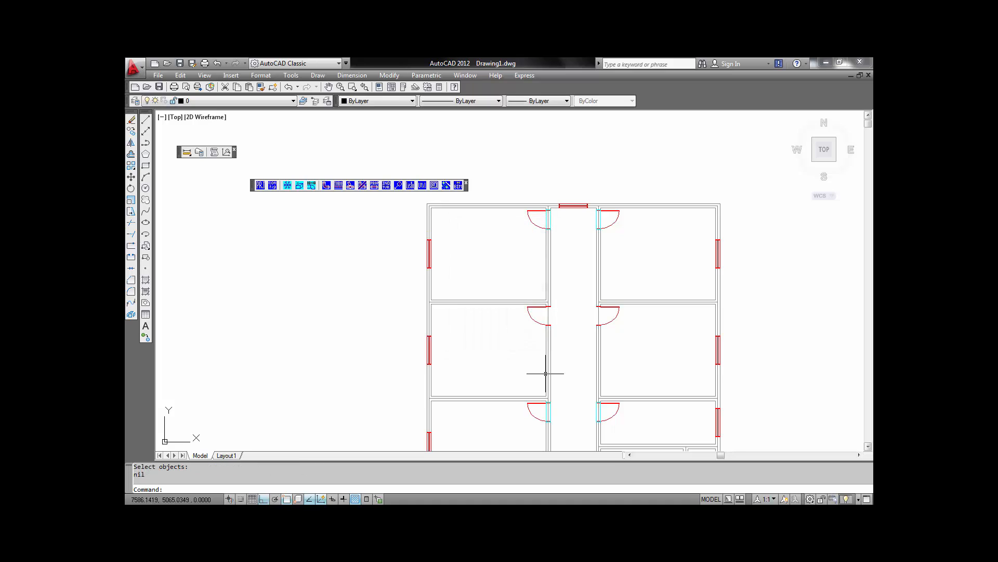
- Insert a window in the front wall beside the entrance door with width 3000, height 1800 and sill 300 mm
middle_click_drag(546, 379, 514, 199)
middle_click_drag(559, 416, 568, 335)
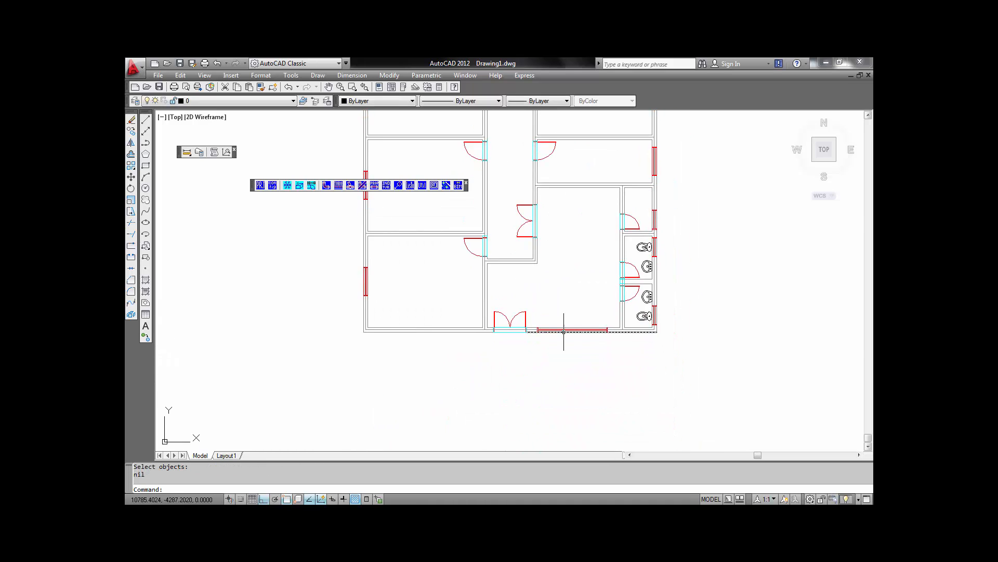
scroll(610, 327, "up", 3)
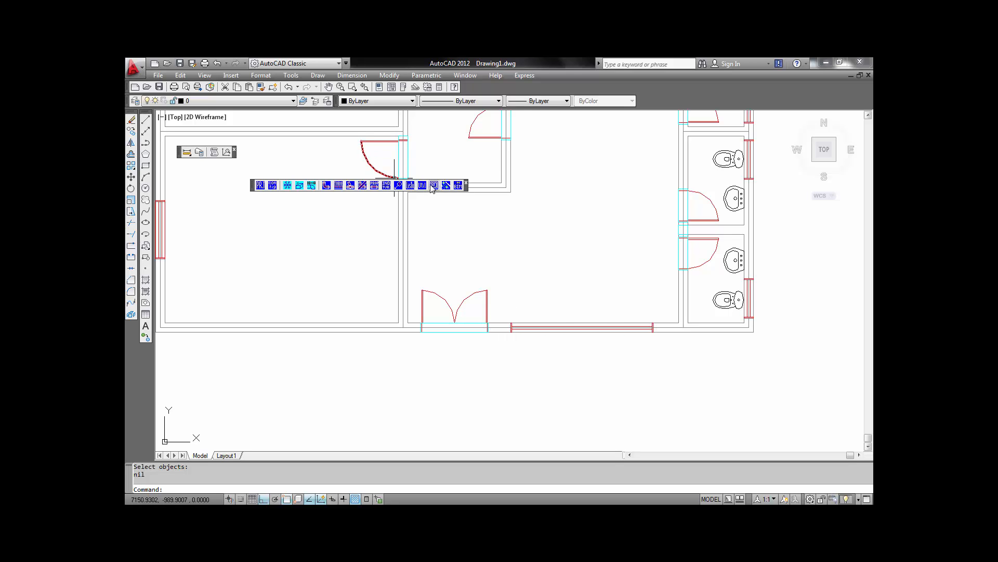
left_click(299, 186)
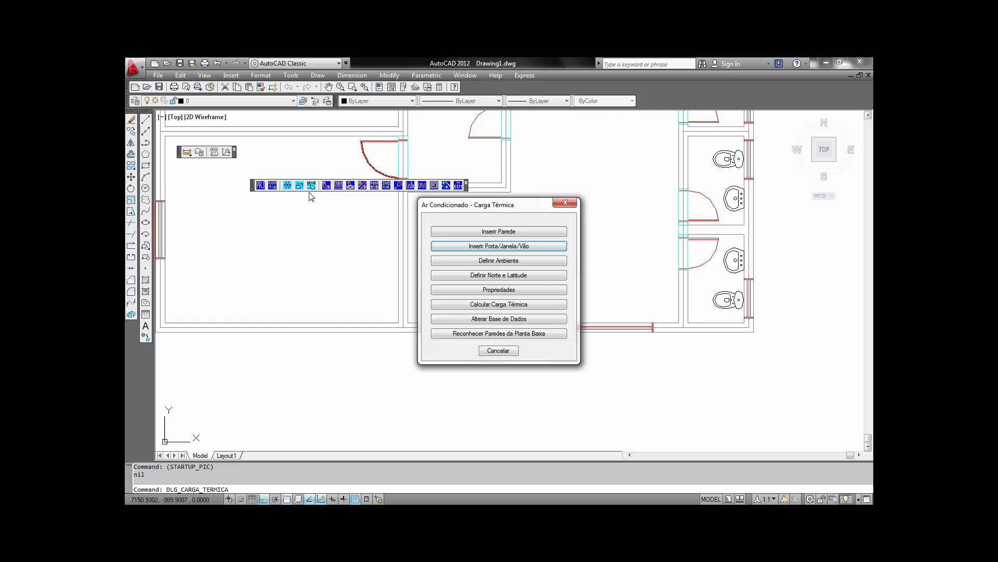
left_click(514, 248)
left_click(515, 262)
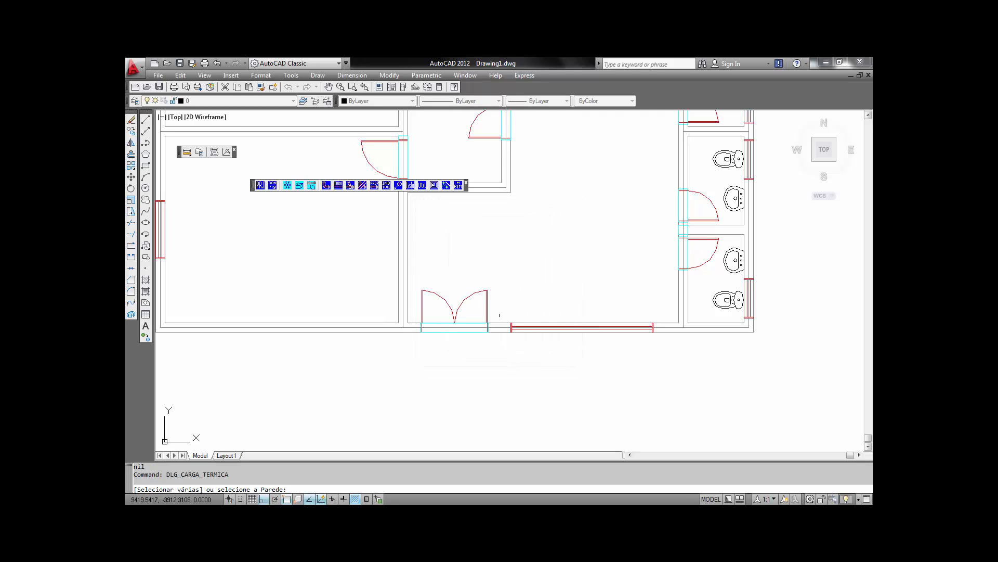
left_click(502, 327)
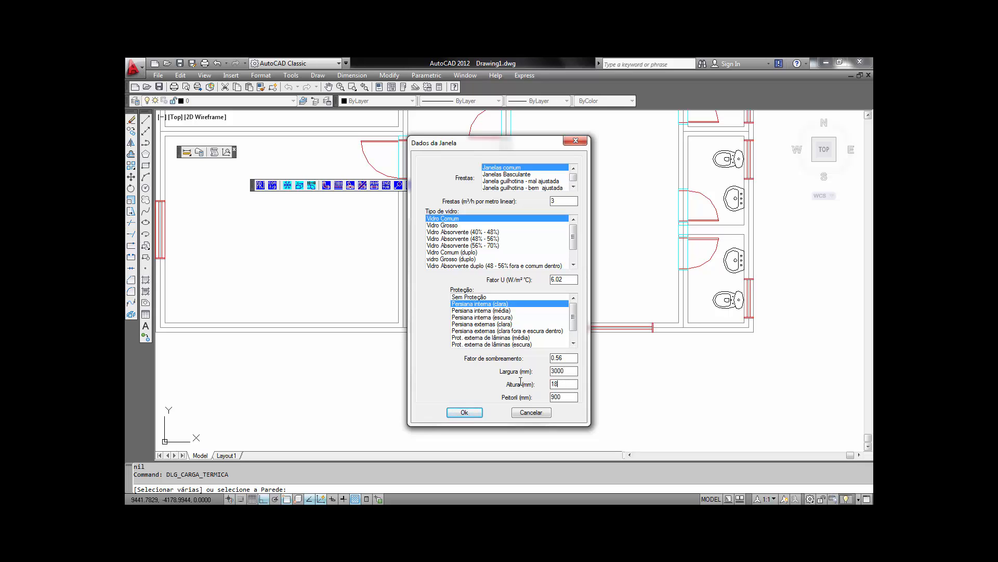
type("00")
type("3")
left_click(464, 413)
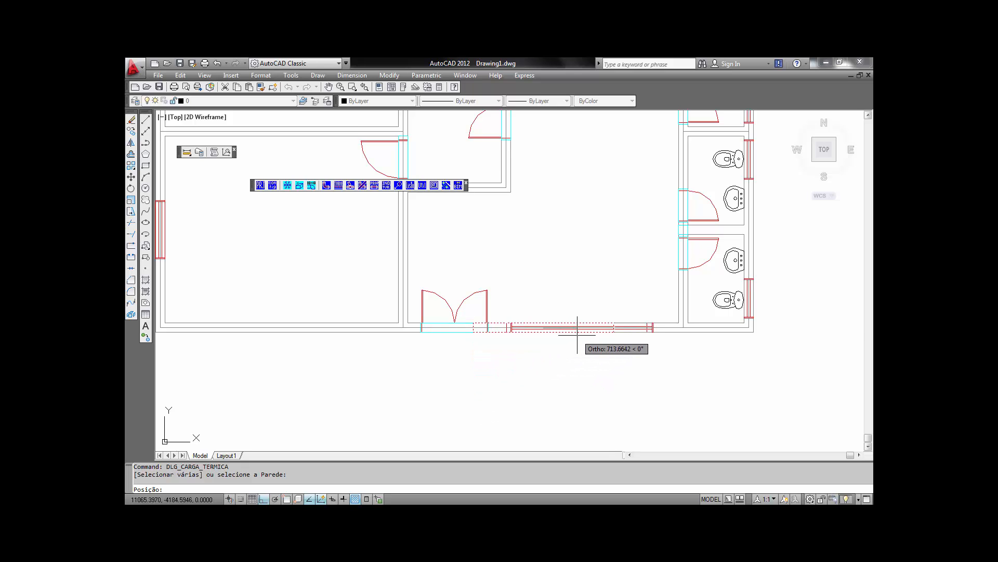
- Position the window on the front wall to the right of the entrance door and close the opening dialog
scroll(577, 335, "up", 2)
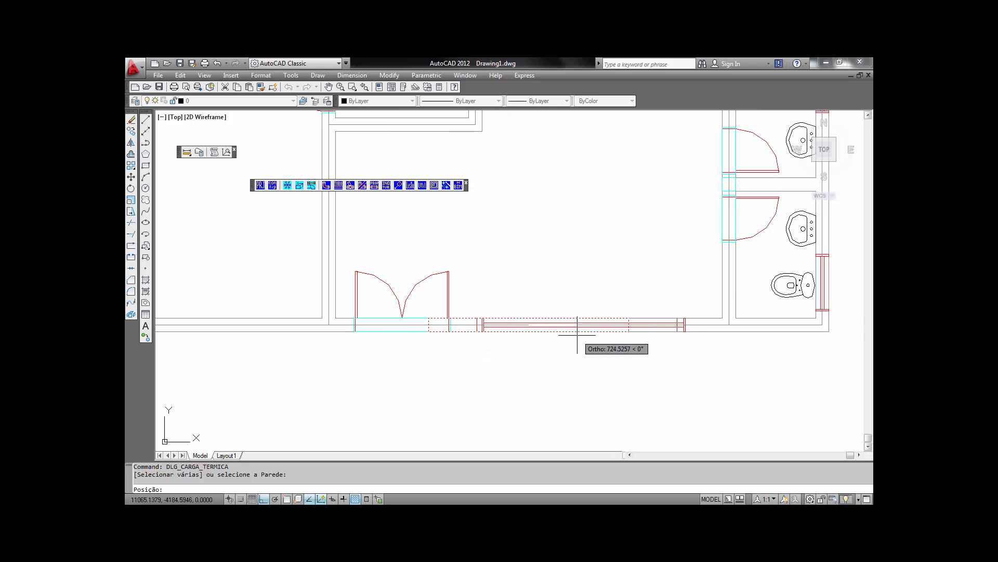
left_click(584, 362)
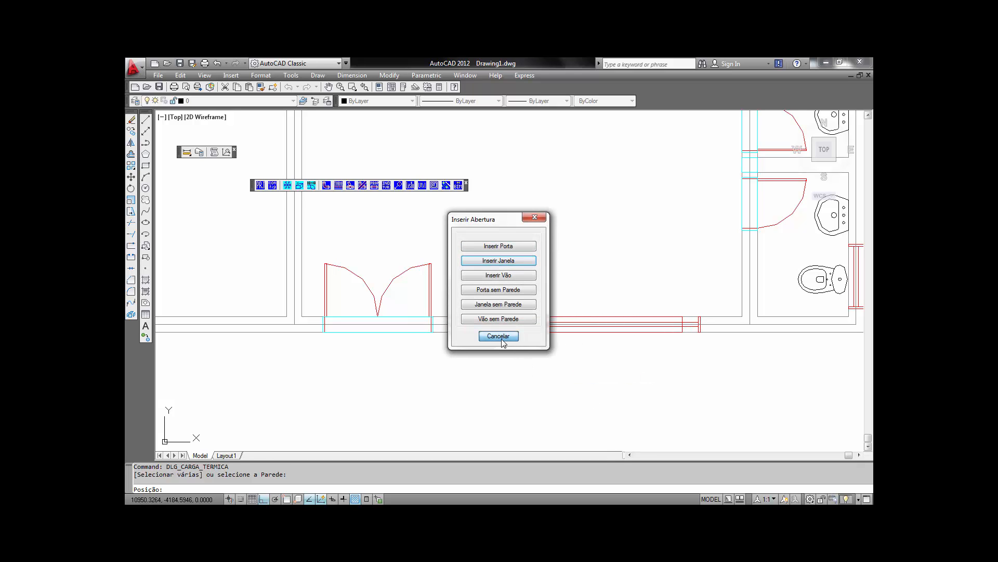
left_click(500, 337)
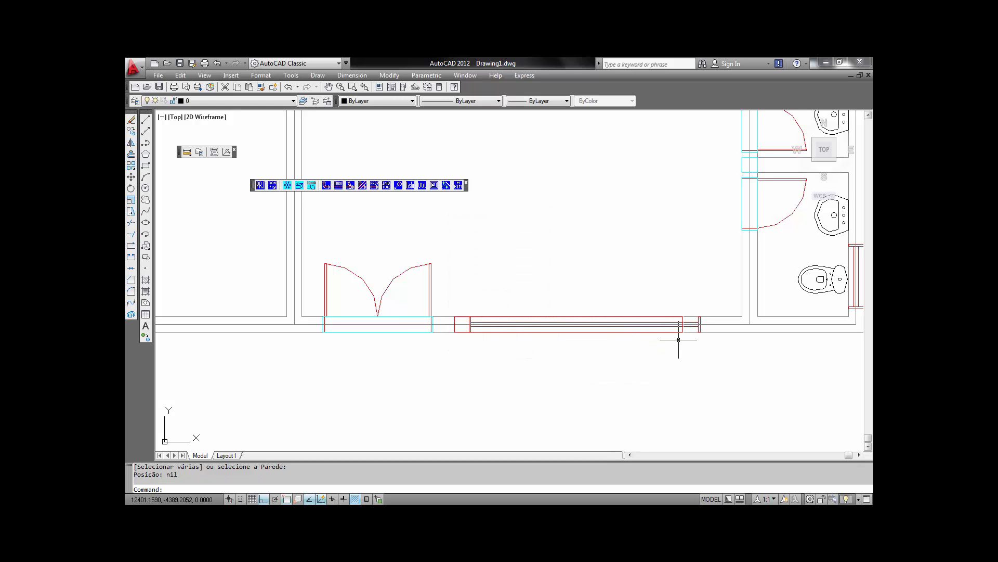
- Open the new front window's data to review its properties, then cancel without changes
left_click(423, 186)
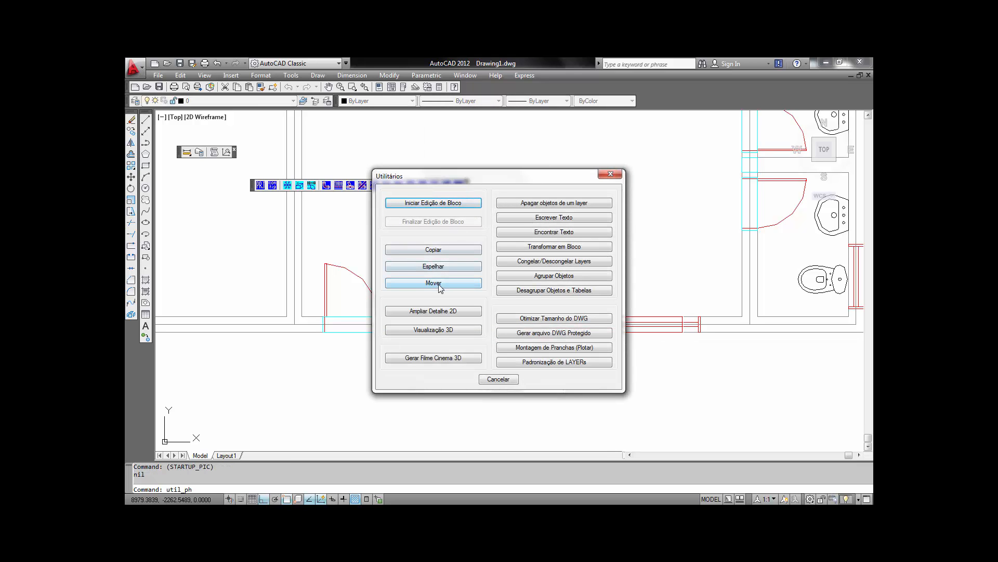
left_click(499, 379)
double_click(682, 323)
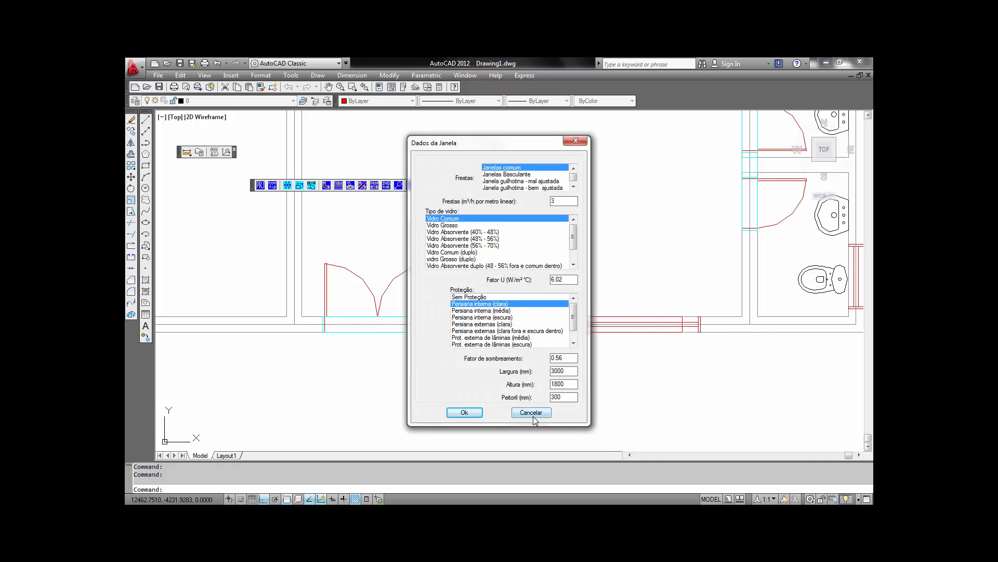
left_click(532, 412)
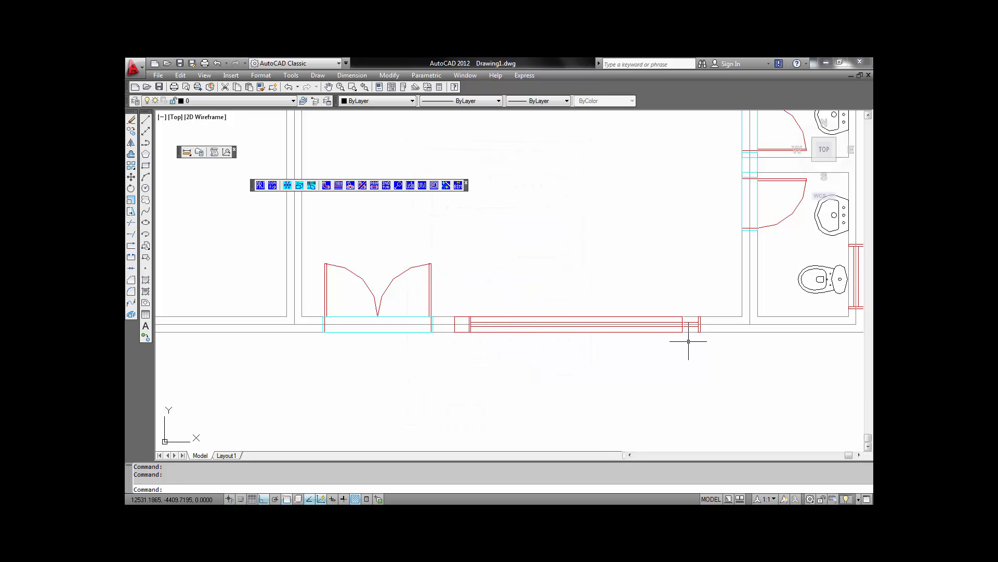
- Move the front window slightly to the right with the MM command
type("mm")
key("Return")
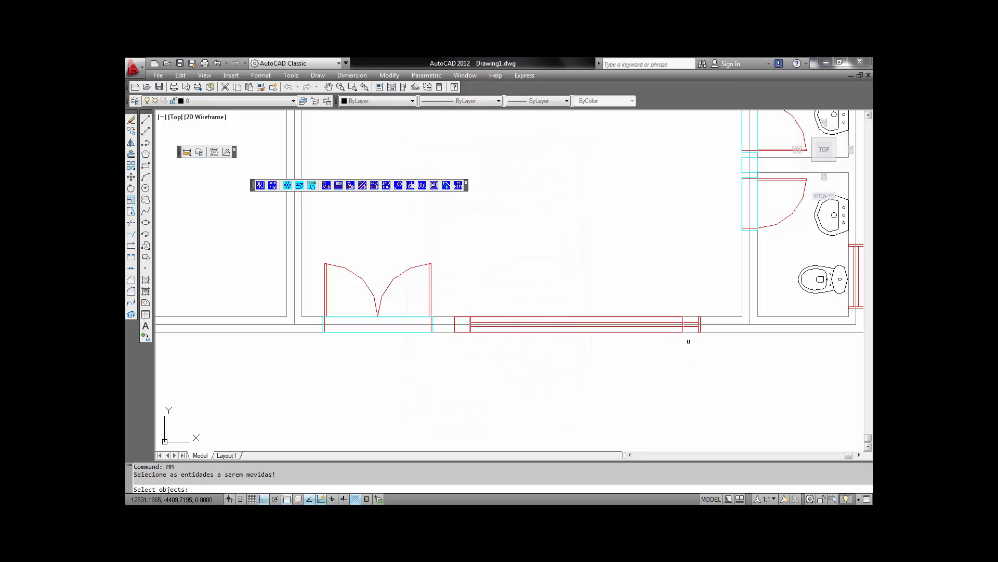
scroll(686, 335, "up", 3)
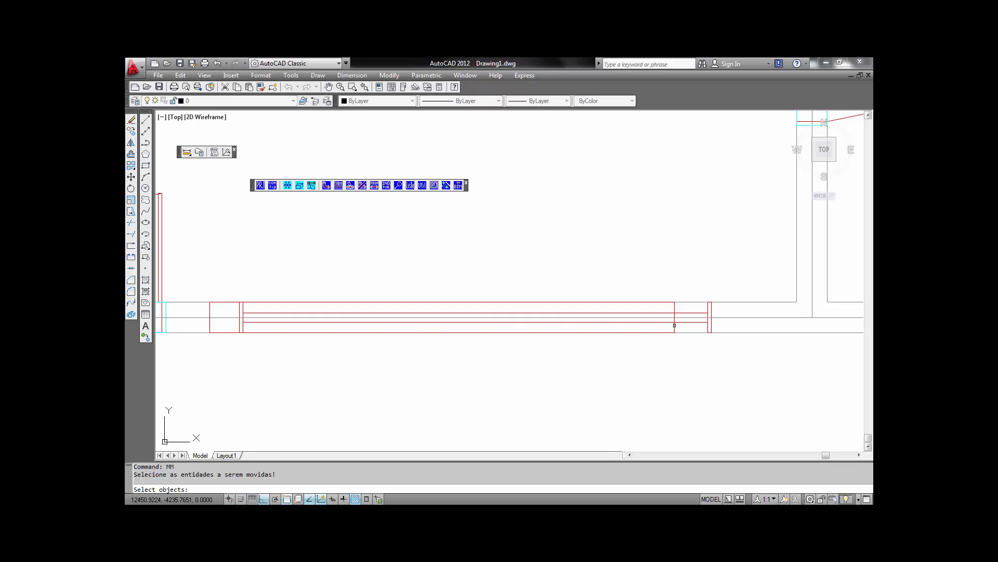
left_click(675, 331)
key("Return")
left_click(675, 332)
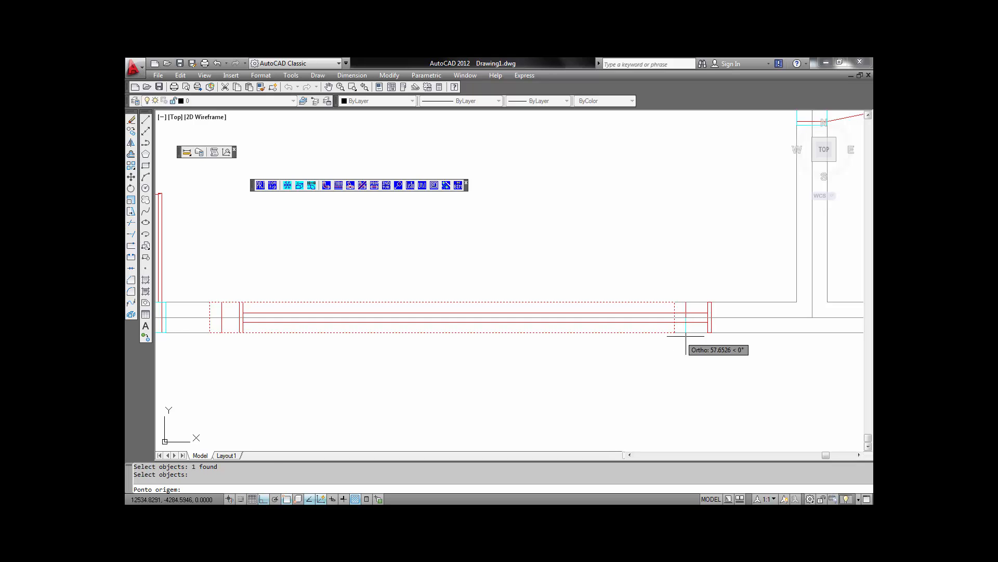
left_click(708, 335)
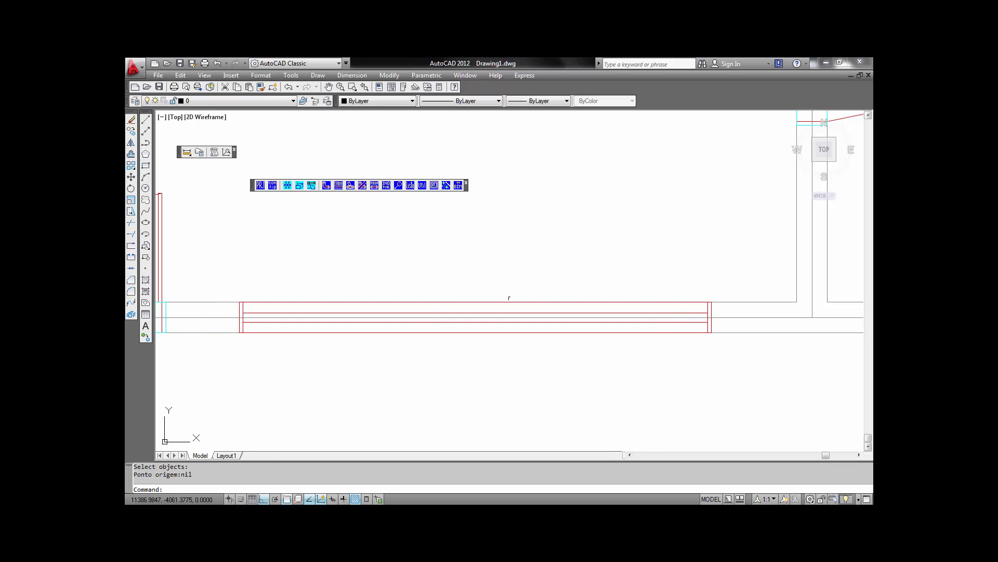
- Review the moved front window's data, cancel the dialog, and zoom out to the whole floor plan
left_click(564, 303)
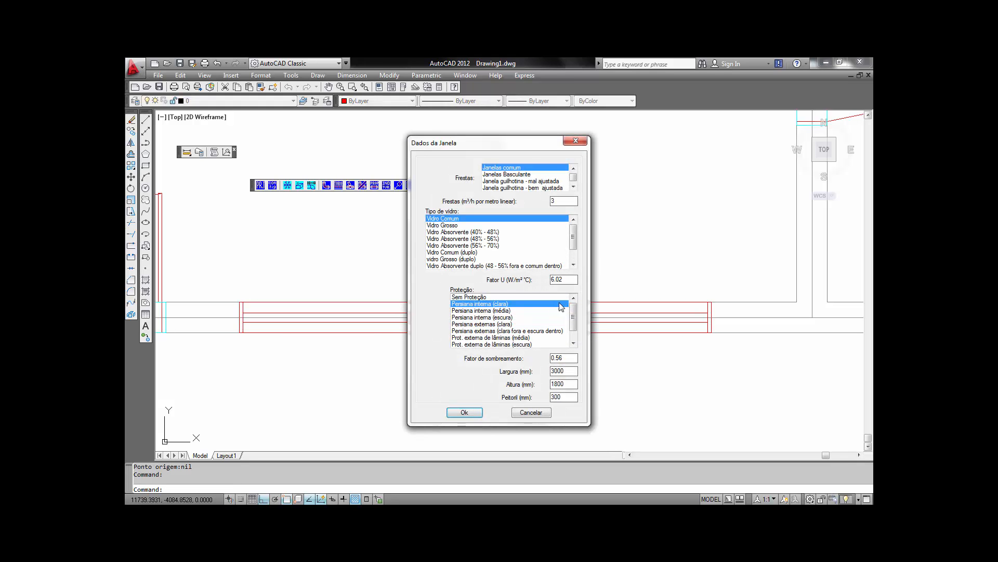
left_click(539, 413)
scroll(631, 251, "down", 3)
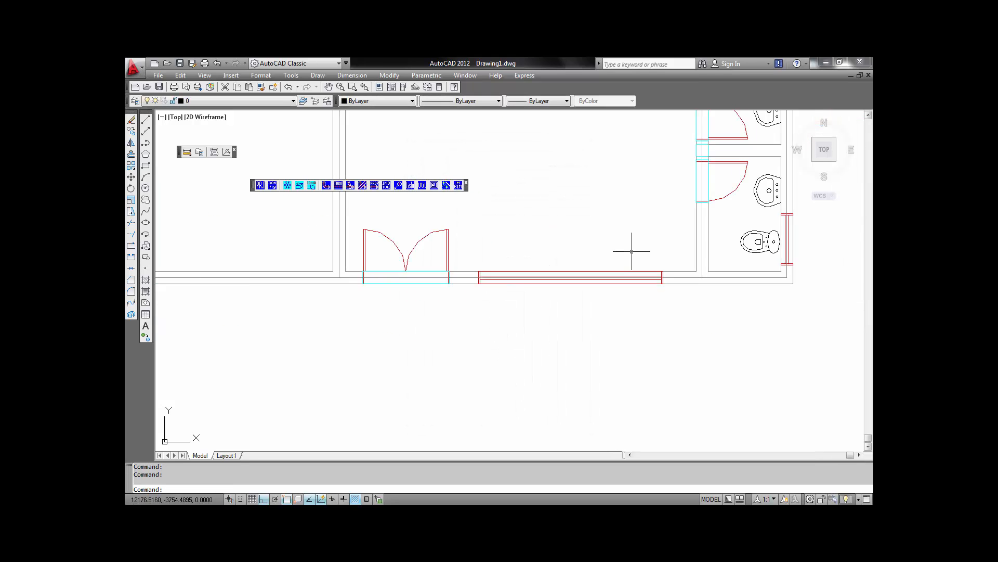
middle_click_drag(631, 251, 677, 431)
scroll(666, 369, "down", 5)
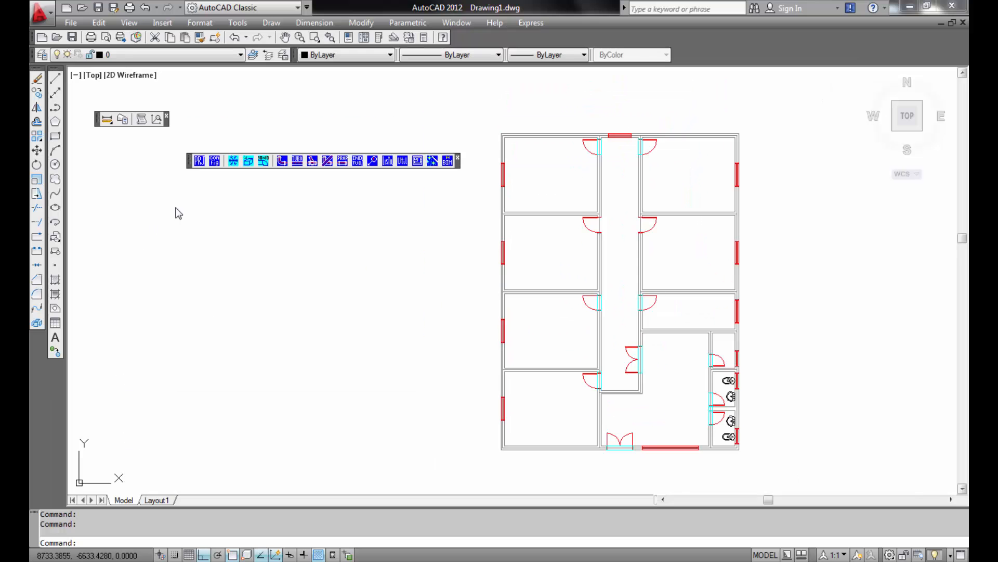
- Start Definir Ambiente and select all the walls enclosing the reception room
left_click(248, 161)
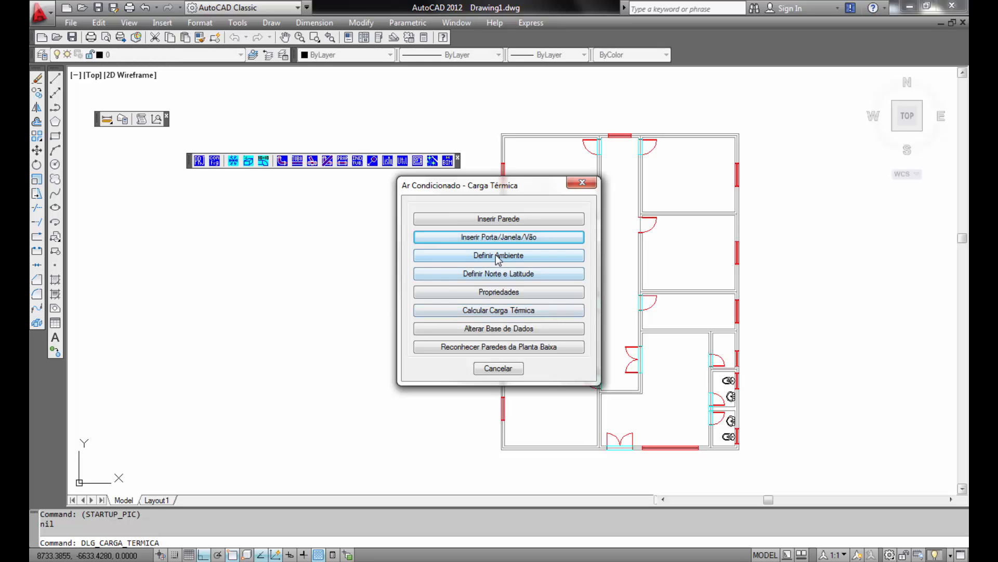
left_click(498, 255)
scroll(618, 445, "up", 3)
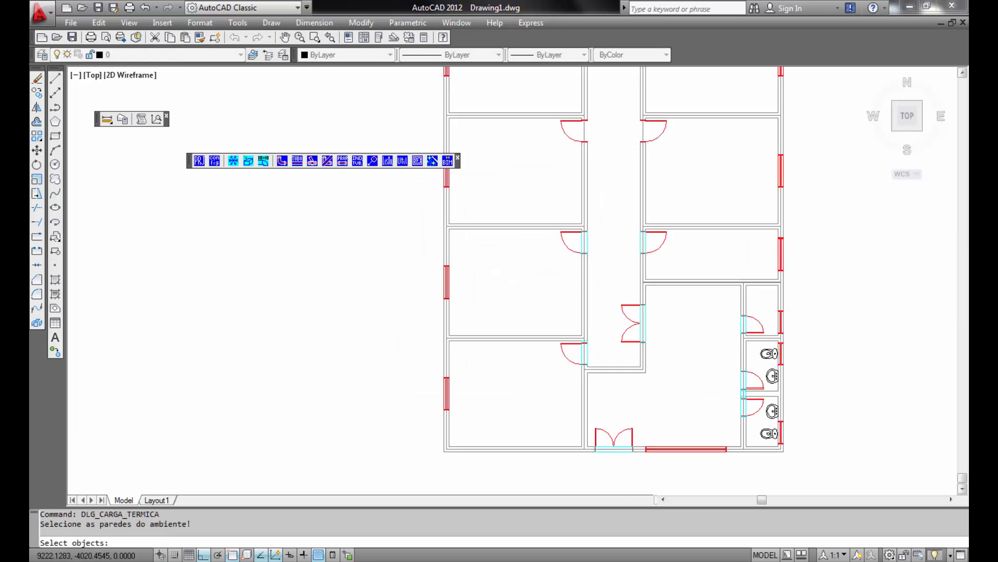
middle_click_drag(594, 421, 591, 420)
left_click(490, 464)
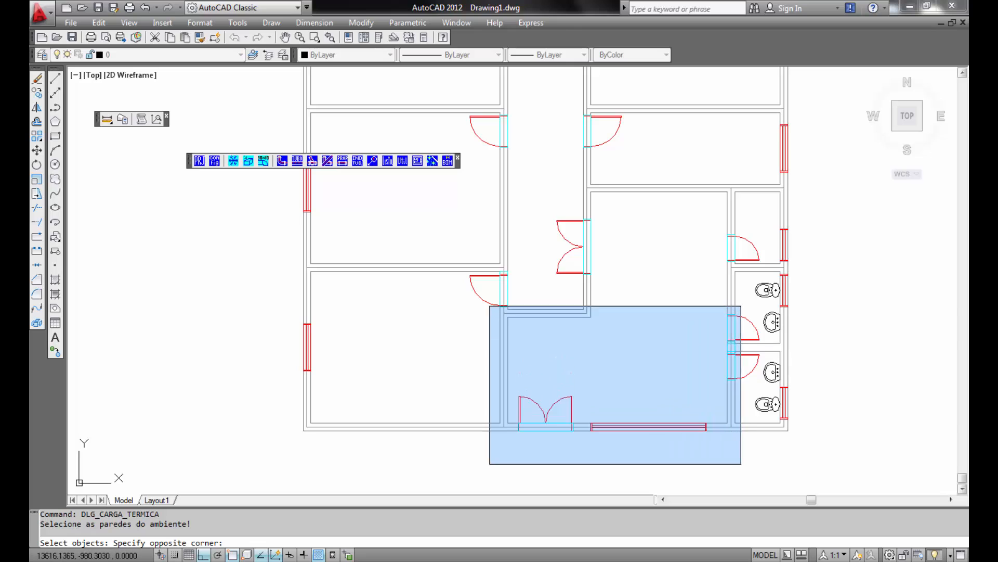
left_click(743, 292)
left_click(567, 344)
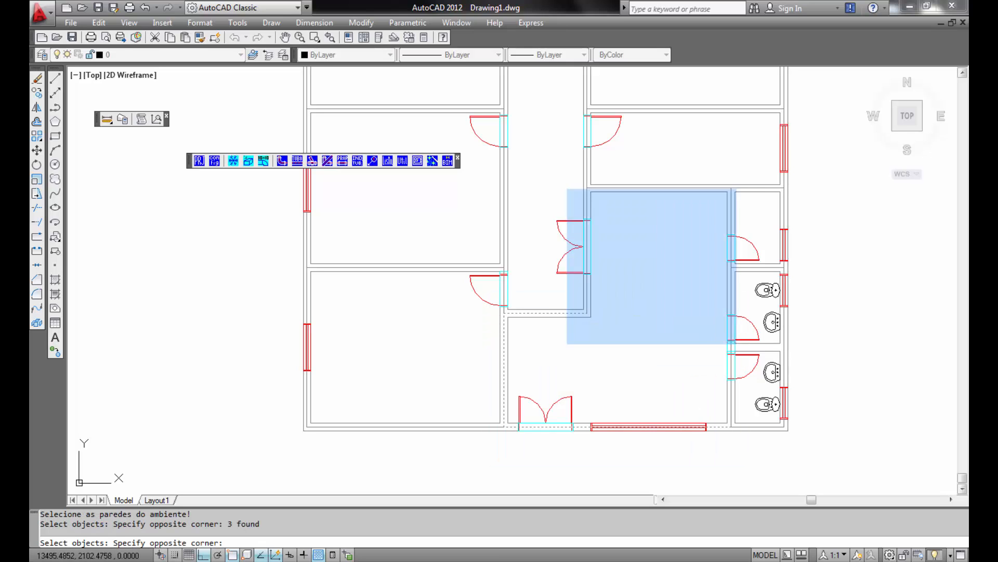
left_click(749, 171)
left_click(706, 171)
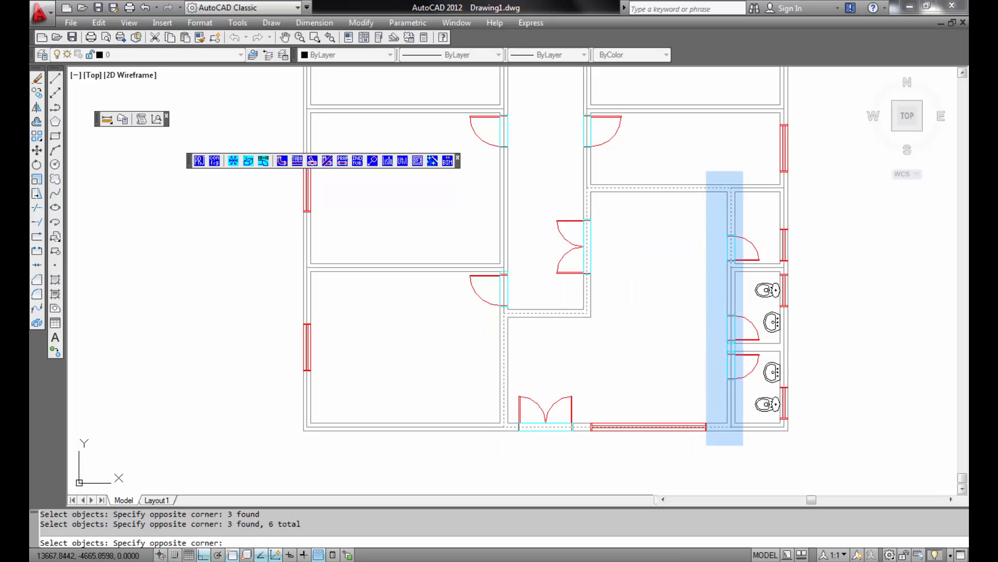
left_click(742, 450)
key("Return")
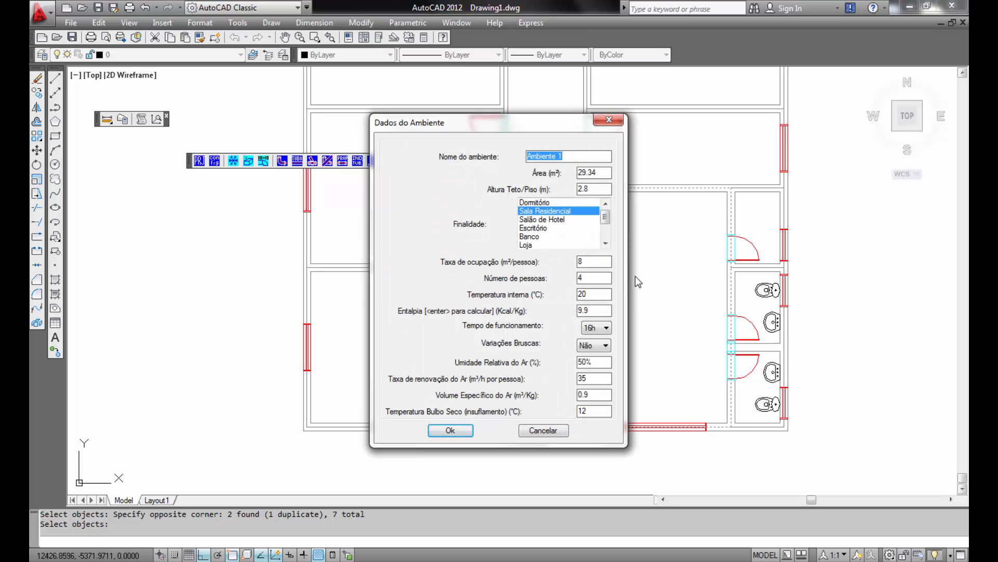
- Name the room Recepção and set its purpose to Escritório
type("Recepção")
left_click(545, 228)
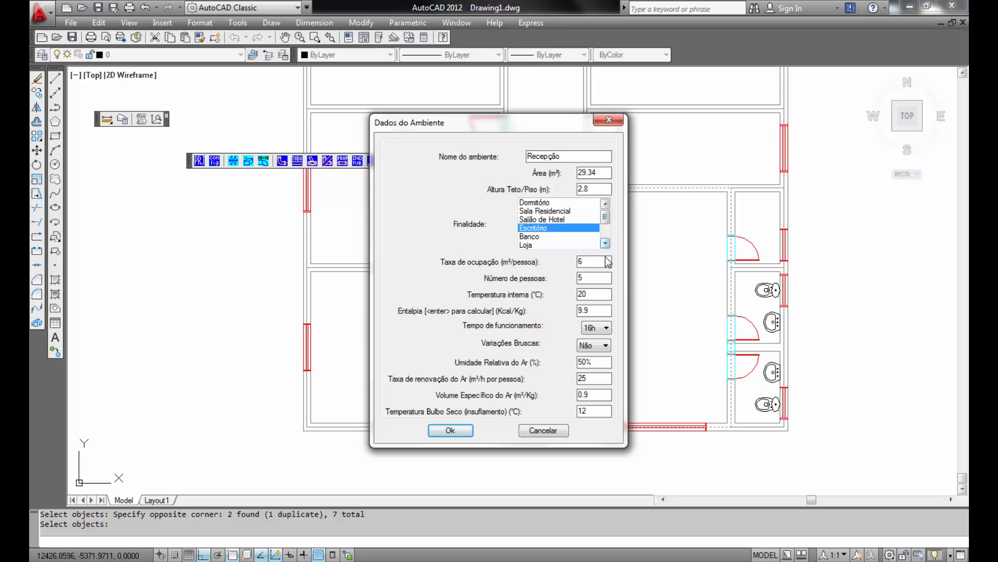
- Calculate the room's enthalpy from the internal conditions, entering 10 for the altitude
left_click(593, 311)
key("Return")
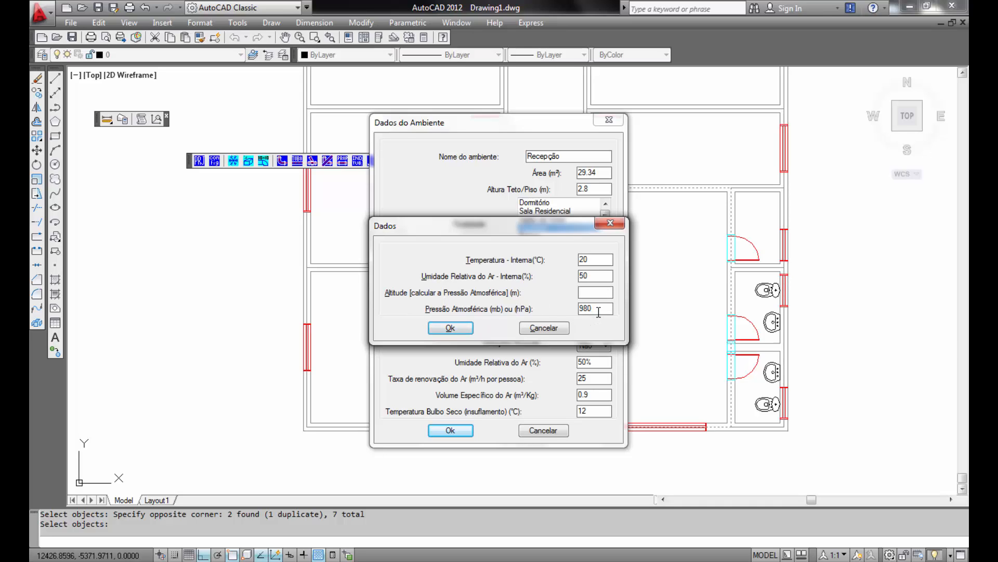
key("Tab")
type("10")
left_click(451, 327)
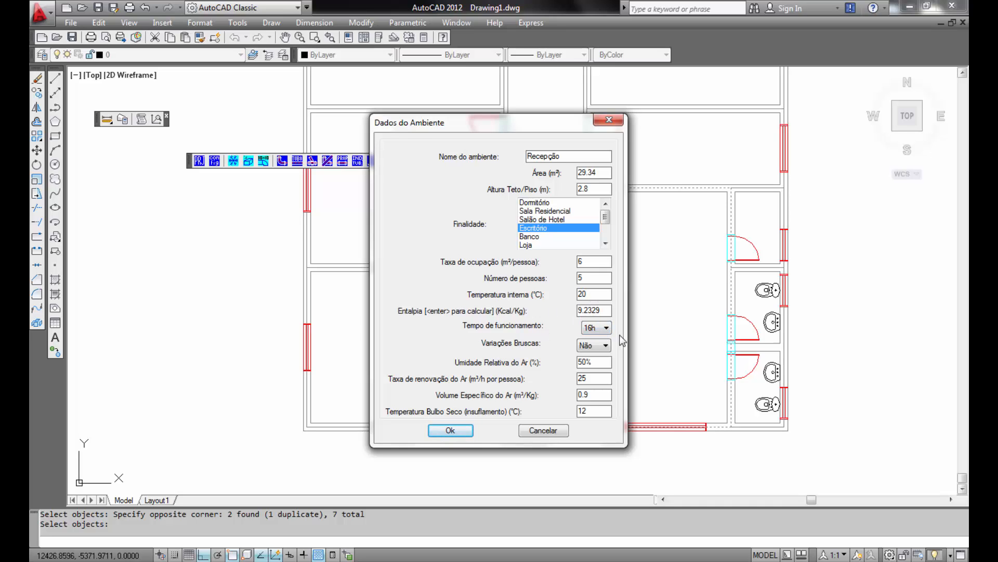
- Set sudden temperature variations to Não and confirm the reception room data
left_click(603, 328)
left_click(606, 348)
left_click(601, 345)
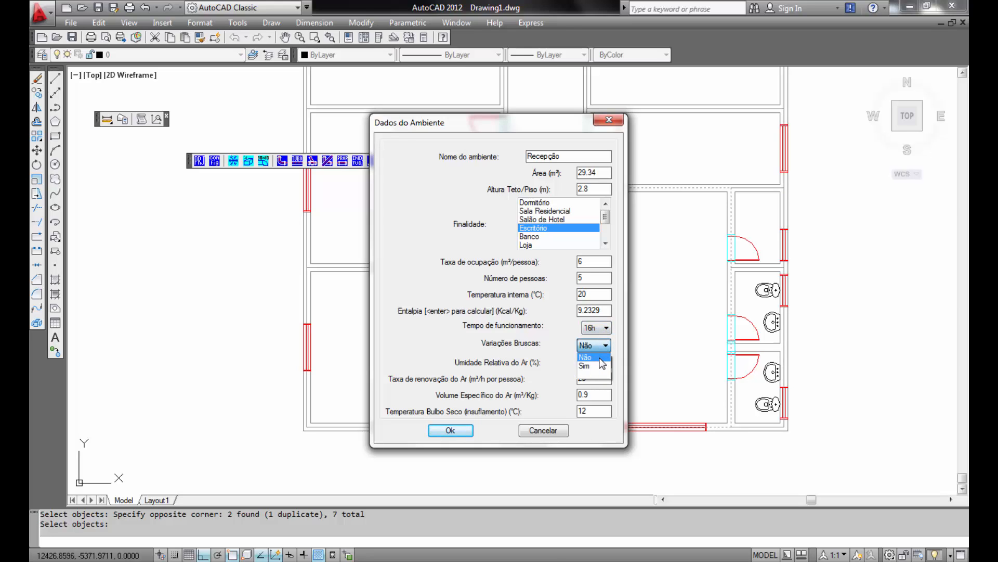
left_click(603, 358)
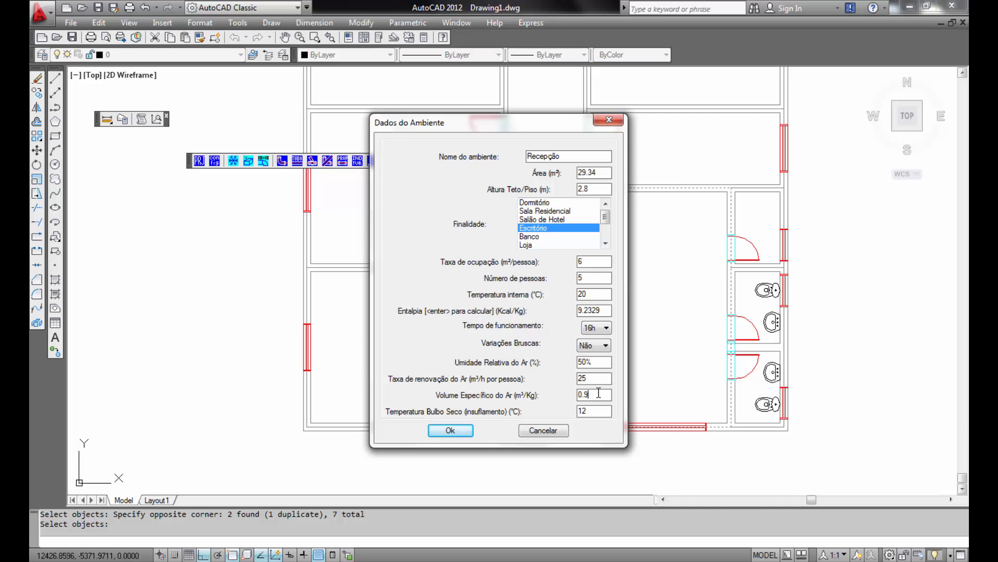
left_click(449, 431)
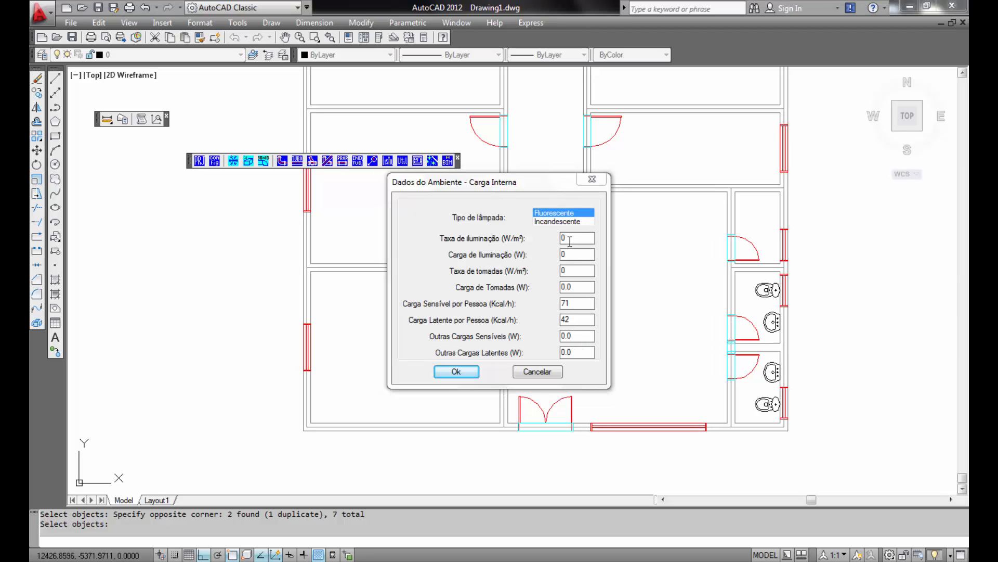
- Set the lighting rate to 100 W/m² and the outlet rate to 75 W/m², then confirm the internal loads
double_click(570, 241)
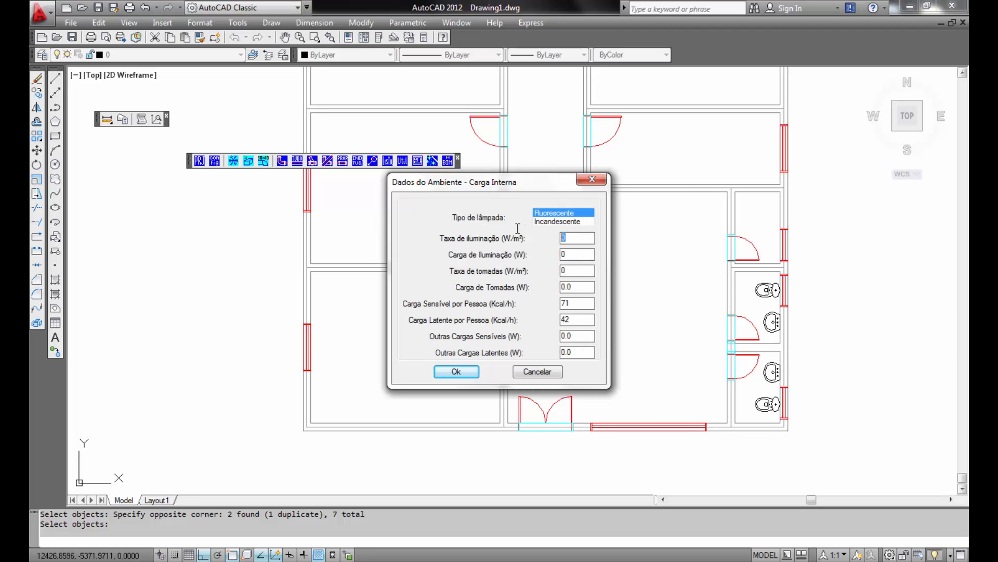
type("1000")
key("Tab")
type("75")
left_click(584, 290)
left_click(474, 372)
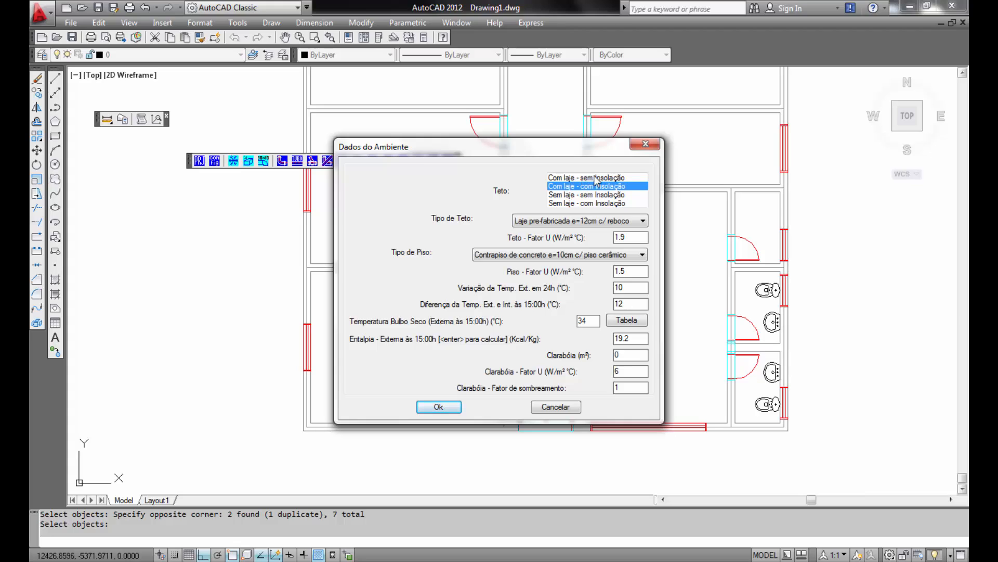
- Set the ceiling type to Com laje - sem Insolação
left_click(606, 196)
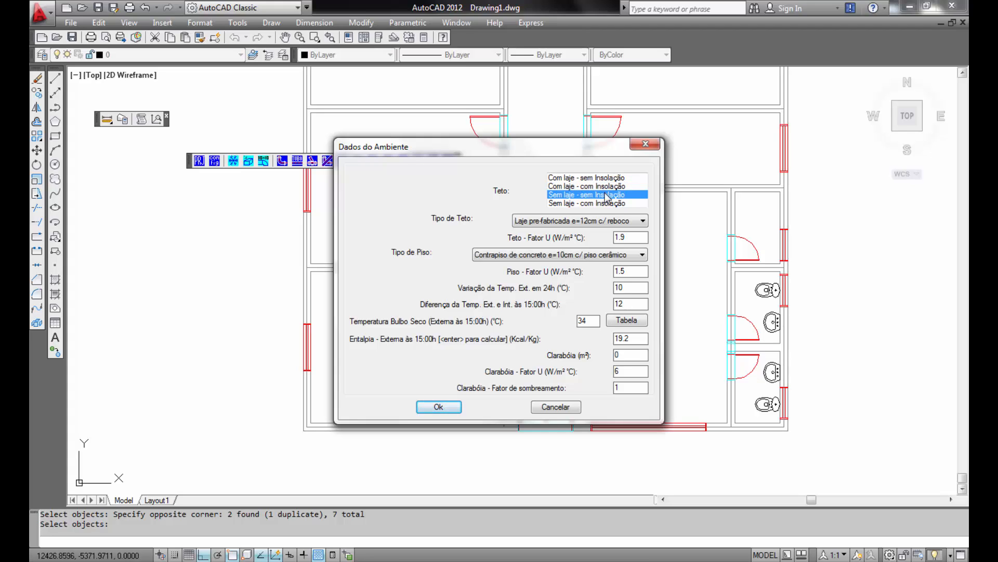
left_click(608, 206)
left_click(601, 197)
left_click(598, 187)
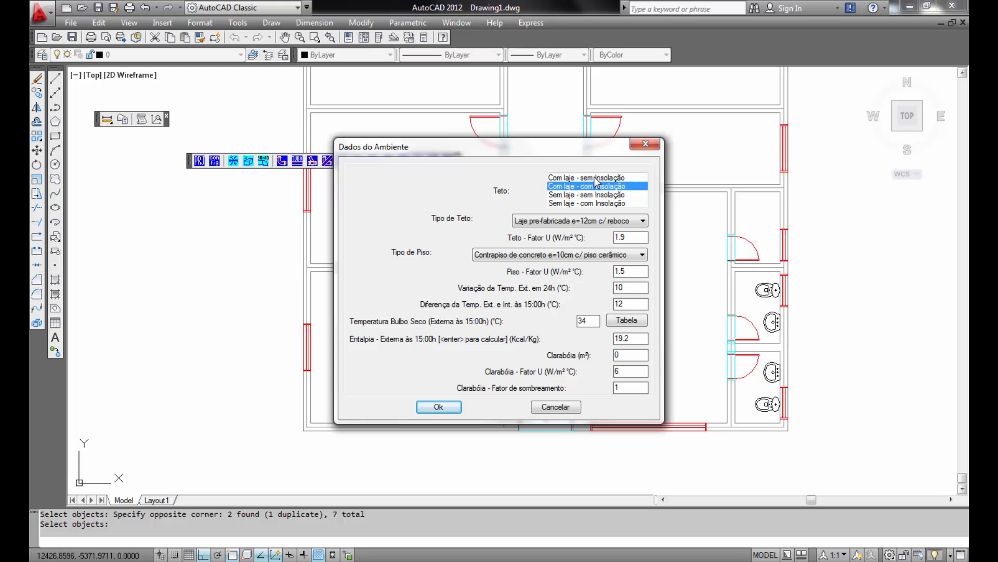
left_click(605, 179)
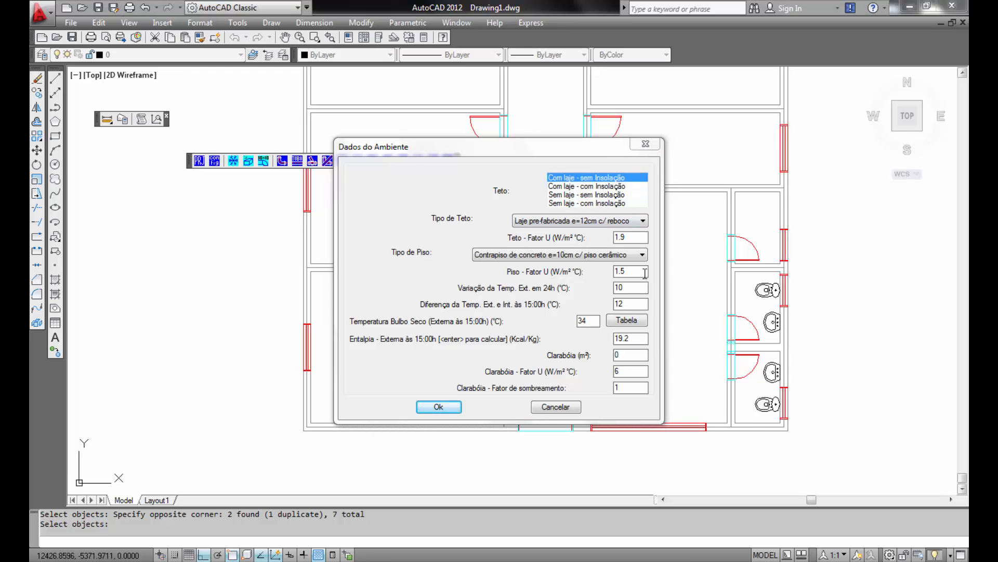
- Open the external temperature history table, cancel it, and confirm the reception's ceiling and floor data
left_click(642, 271)
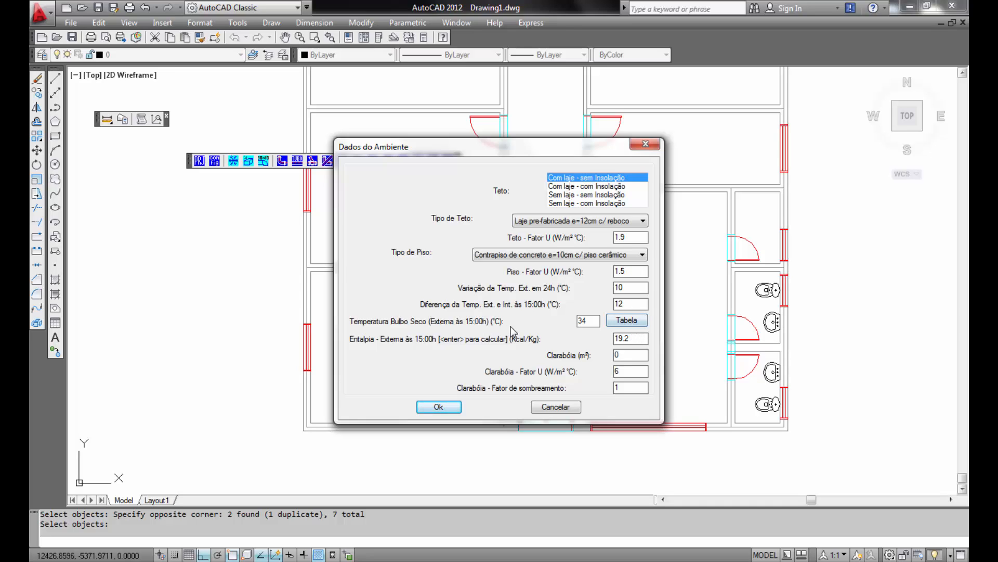
left_click(636, 320)
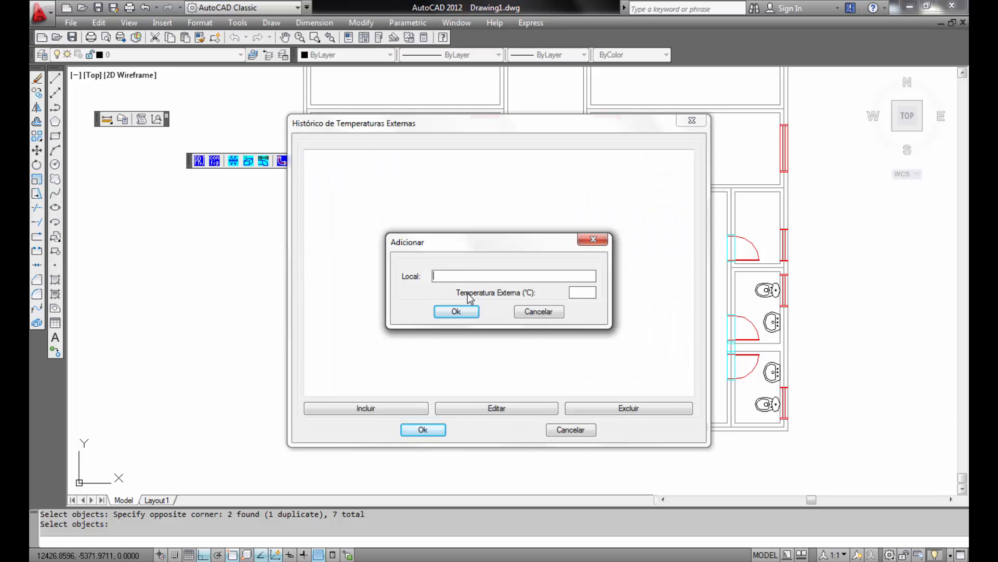
left_click(538, 312)
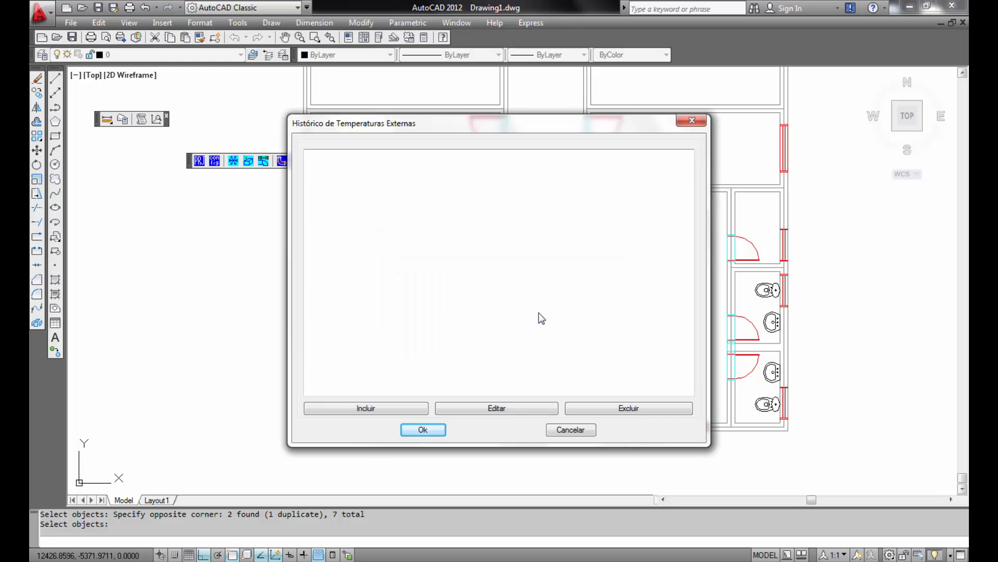
left_click(581, 432)
left_click(633, 355)
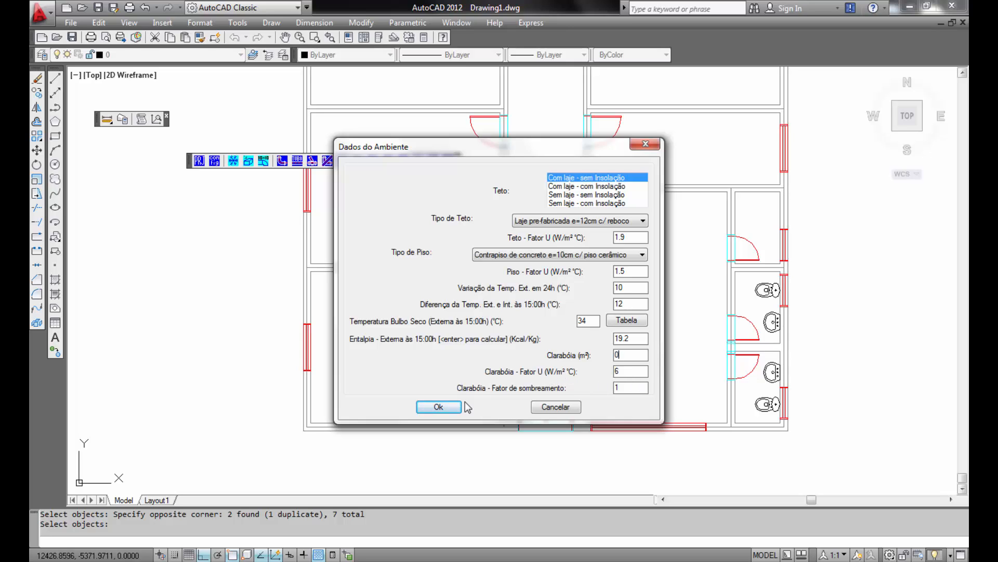
left_click(438, 406)
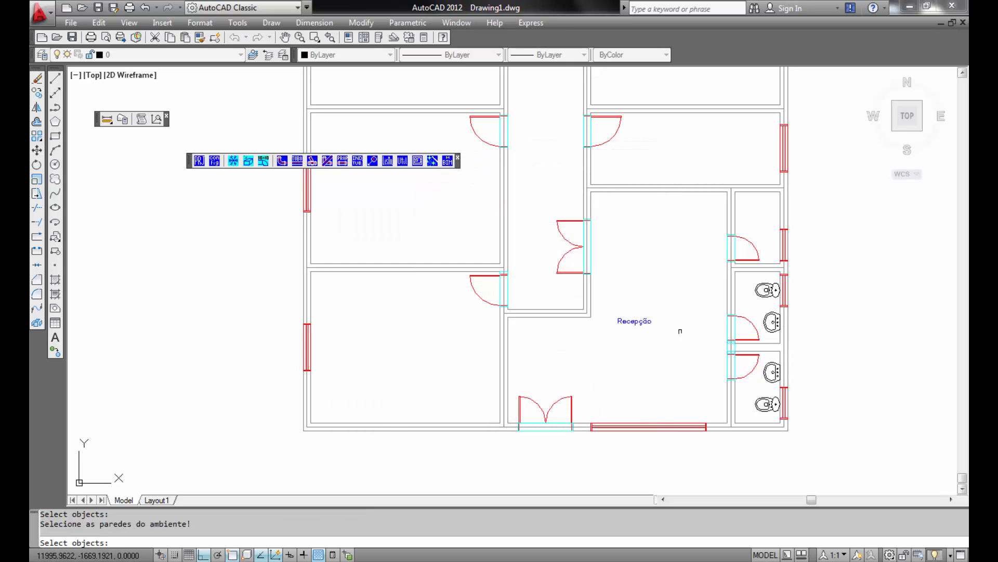
- Define the room left of the reception as Sala 1 by selecting its walls and accepting the default data
middle_click_drag(671, 323, 779, 245)
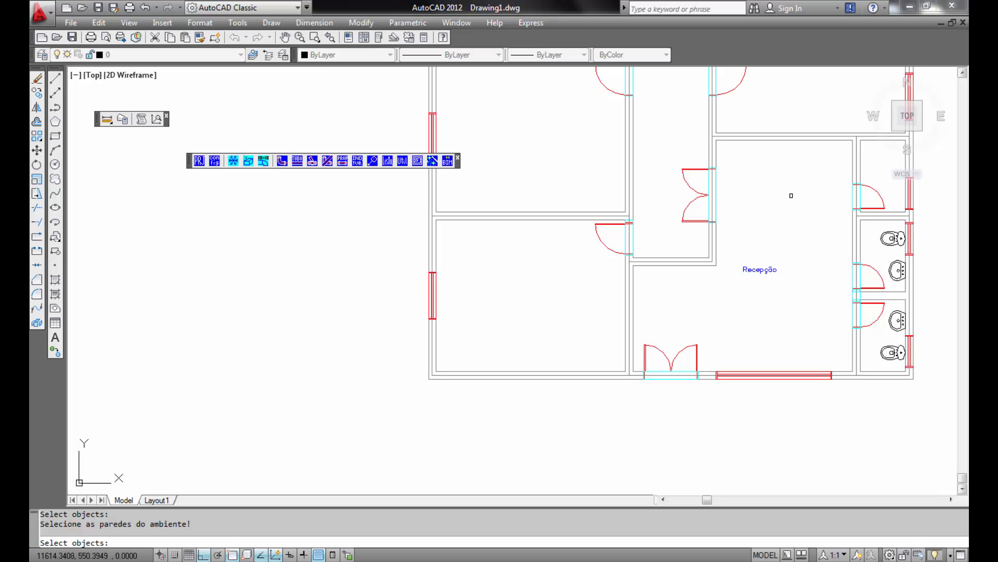
middle_click_drag(621, 312, 722, 297)
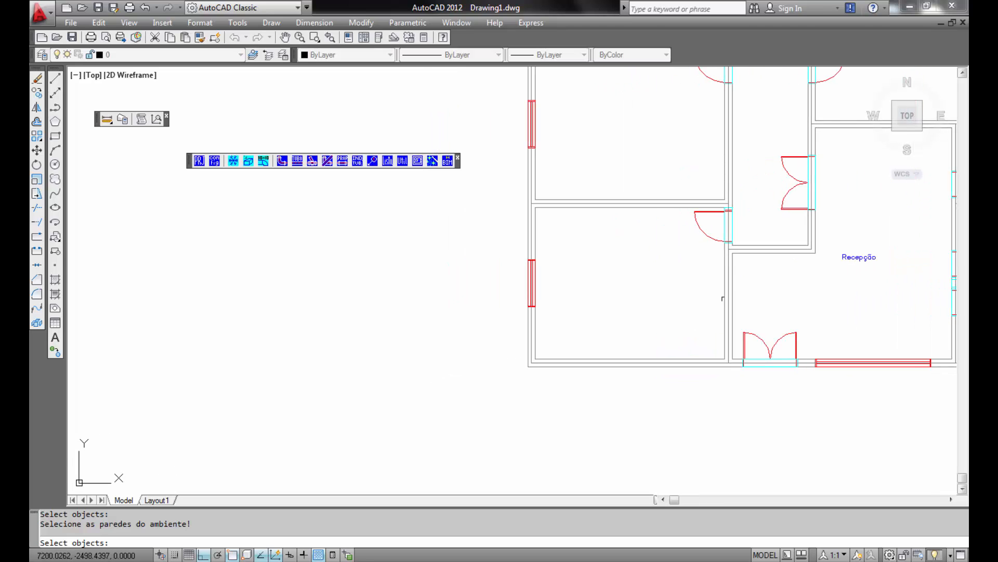
left_click(509, 196)
left_click(735, 378)
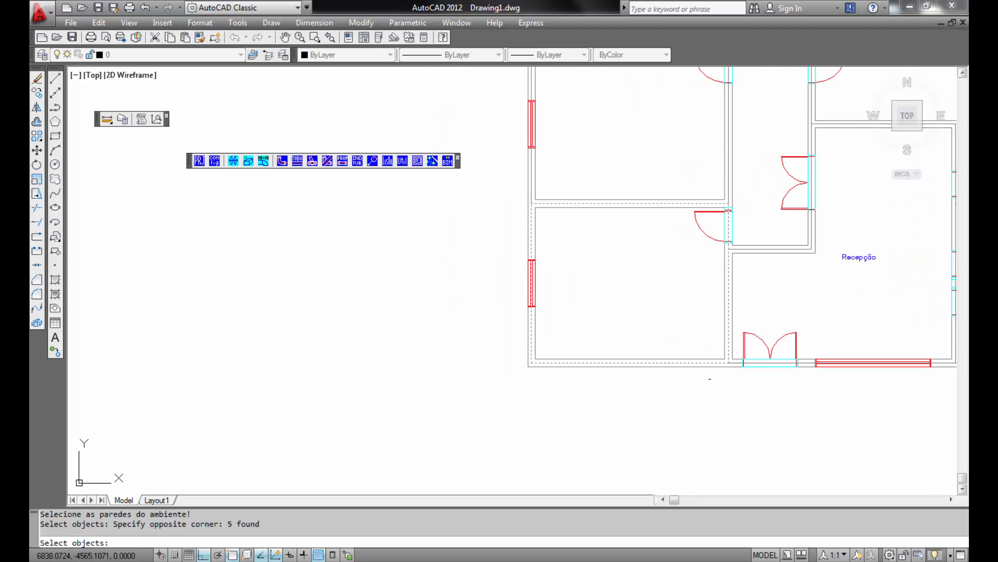
key("Return")
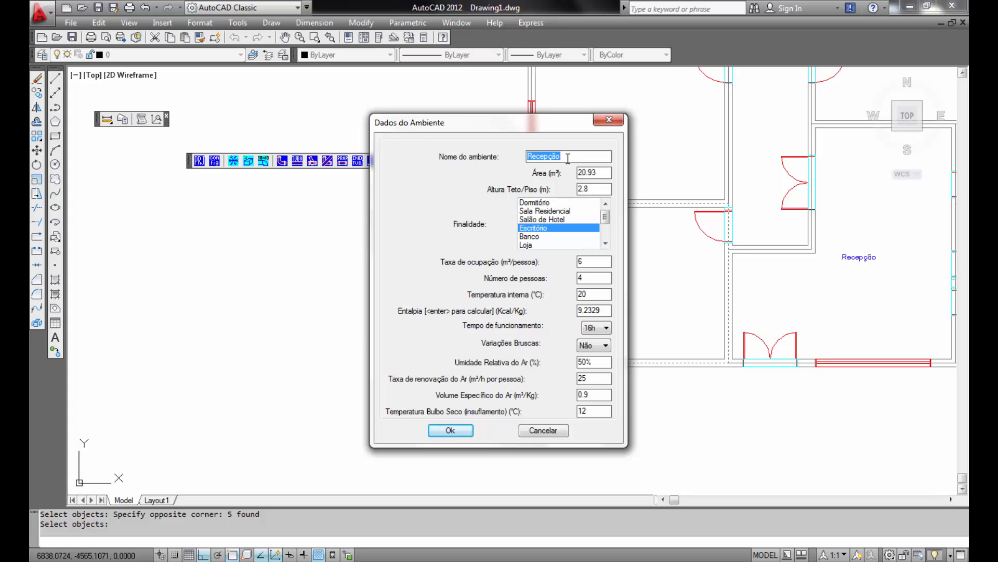
type("Sala 1")
left_click(458, 429)
left_click(455, 372)
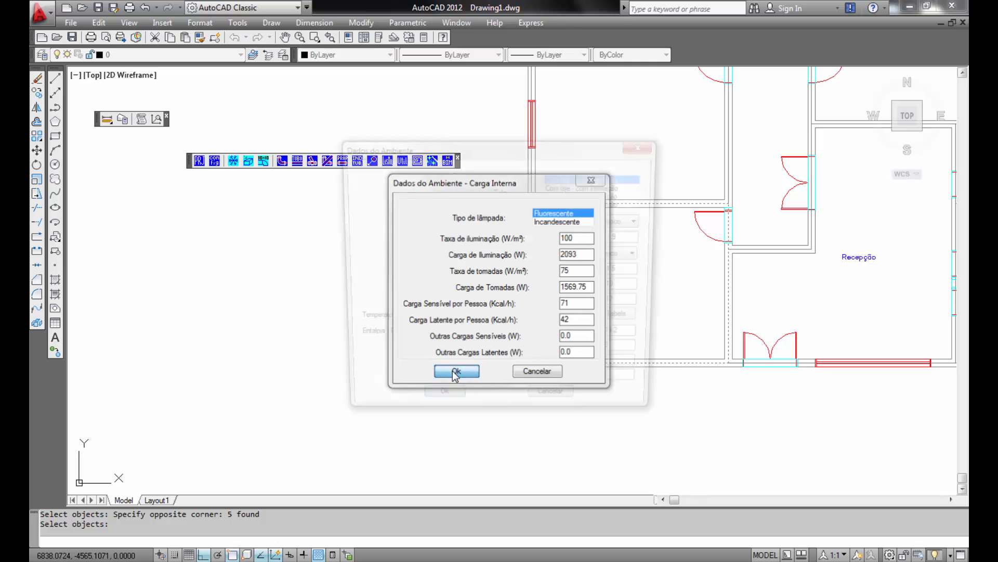
left_click(445, 406)
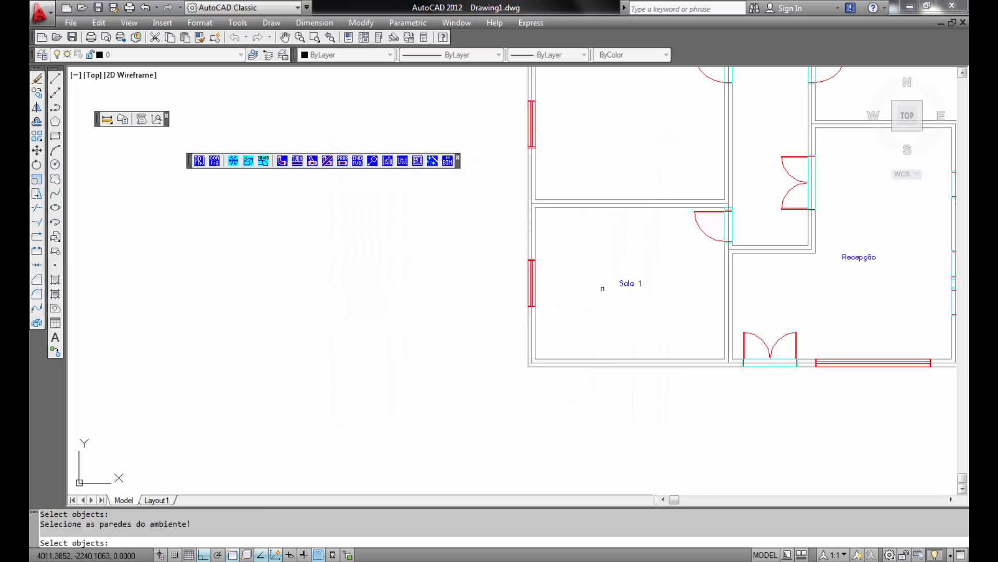
- Define the room above Sala 1 as Sala 2 by selecting its walls and accepting the default room, load and ceiling data
middle_click_drag(633, 256, 591, 492)
left_click(464, 266)
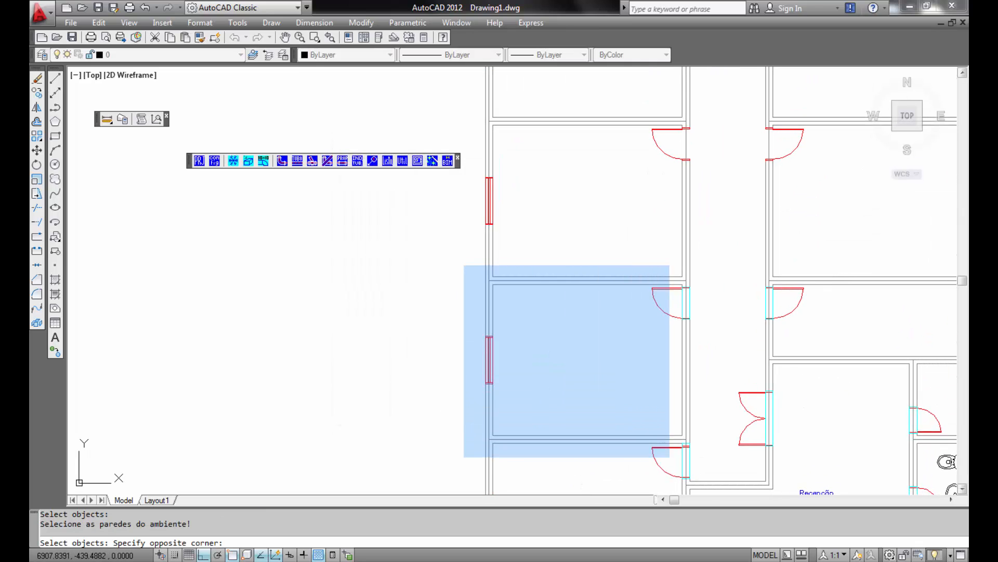
left_click(713, 458)
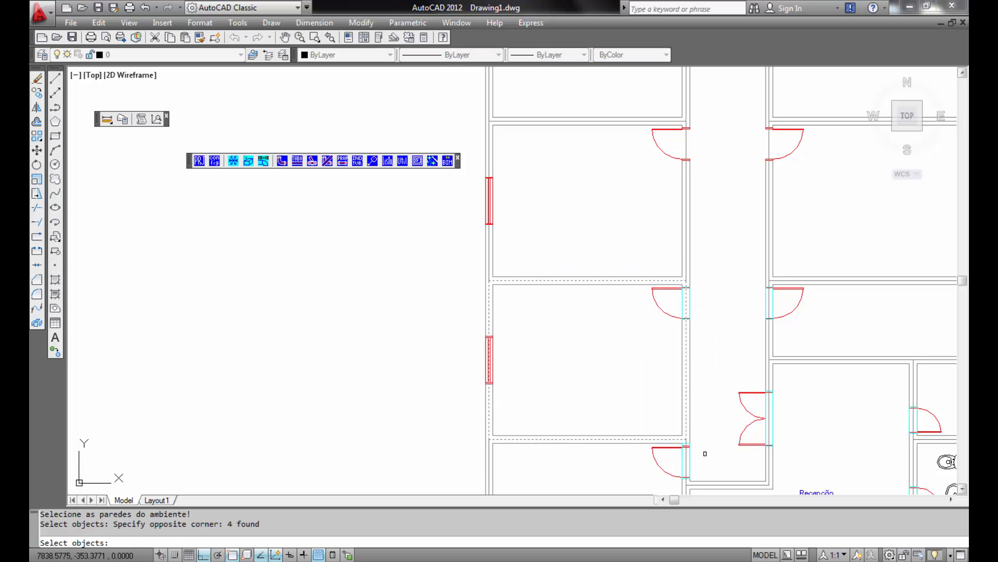
key("Return")
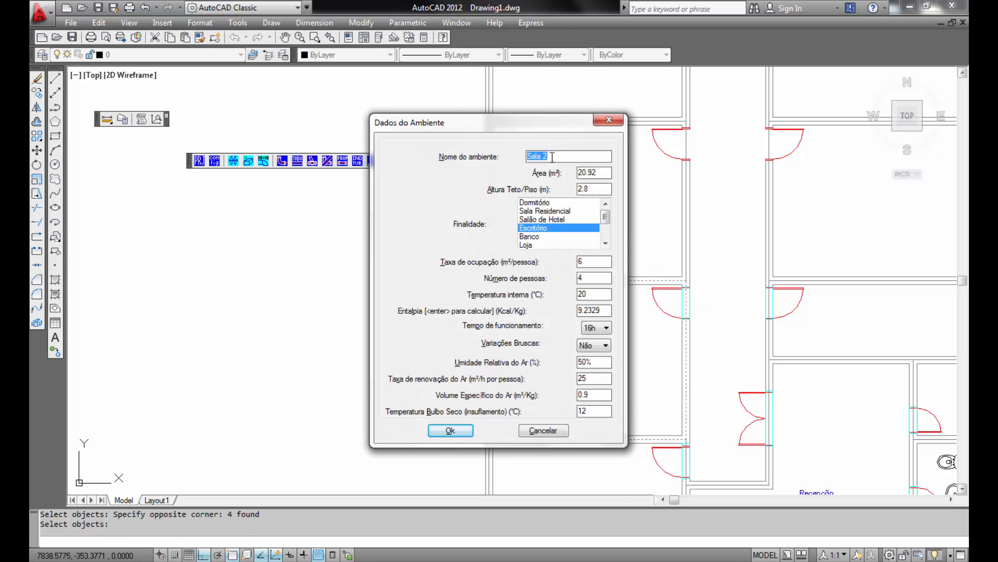
left_click(450, 430)
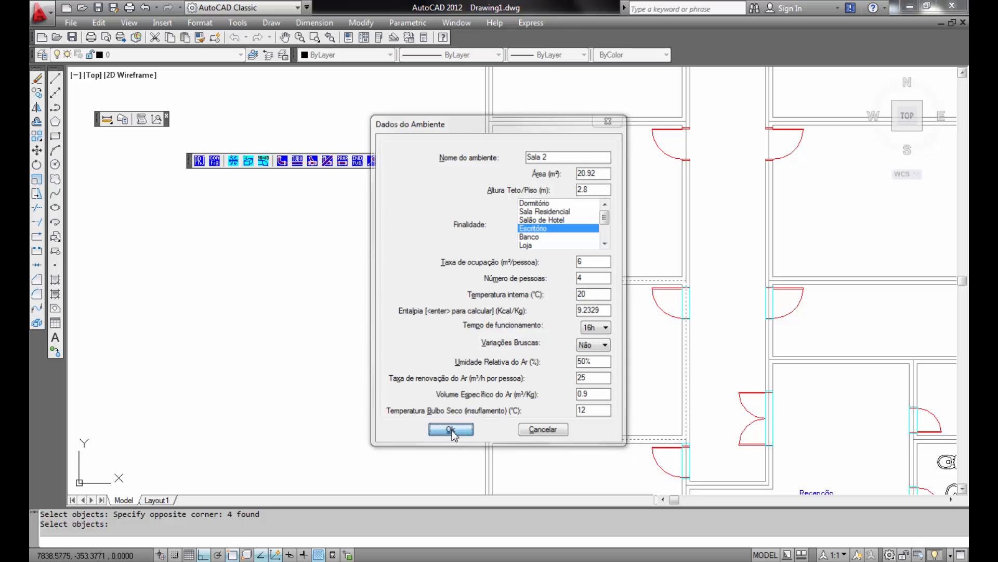
left_click(458, 371)
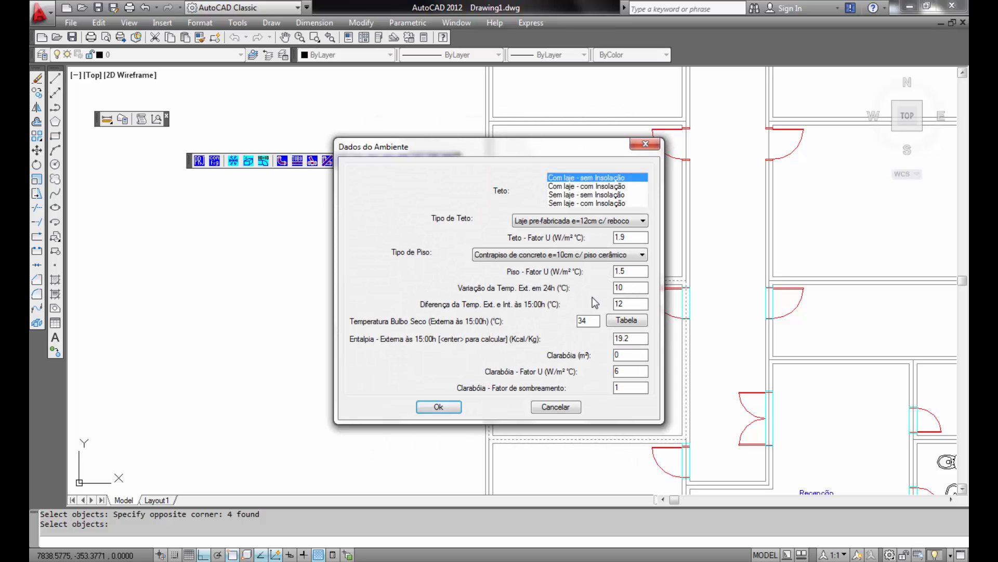
left_click(438, 407)
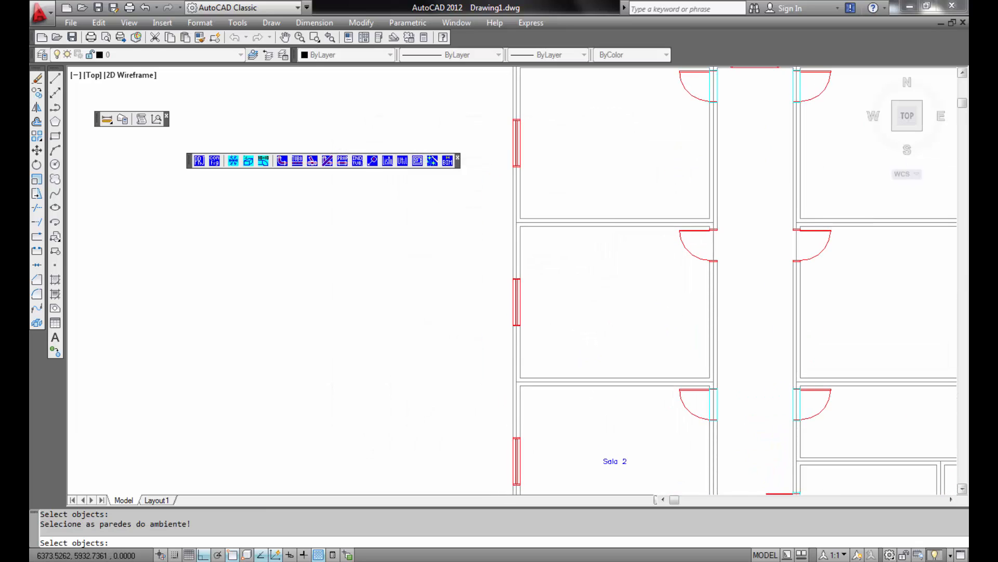
- Define the next room up as Sala 3 by selecting its walls and accepting the default room, load and ceiling data
left_click(495, 214)
left_click(740, 401)
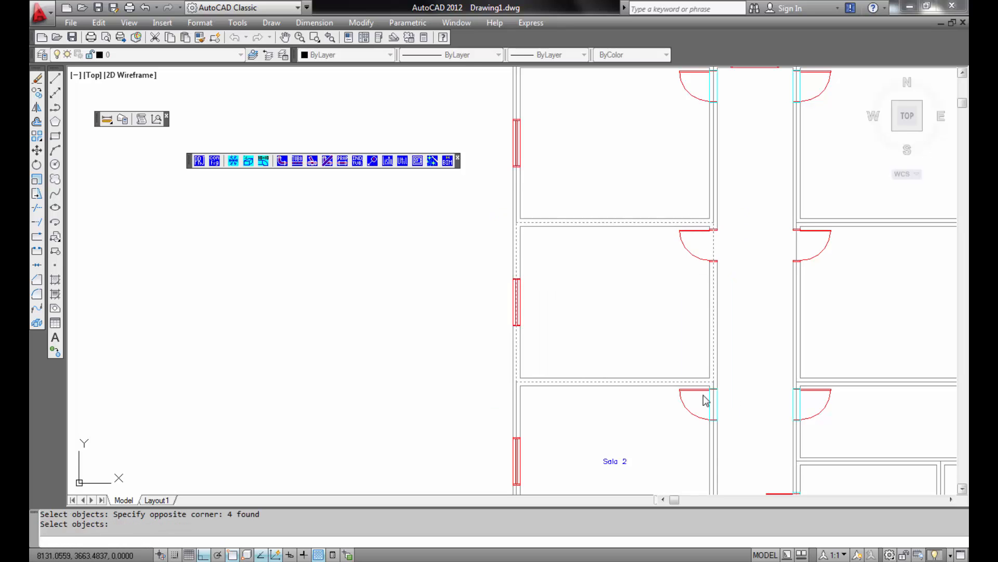
key("Return")
left_click(453, 430)
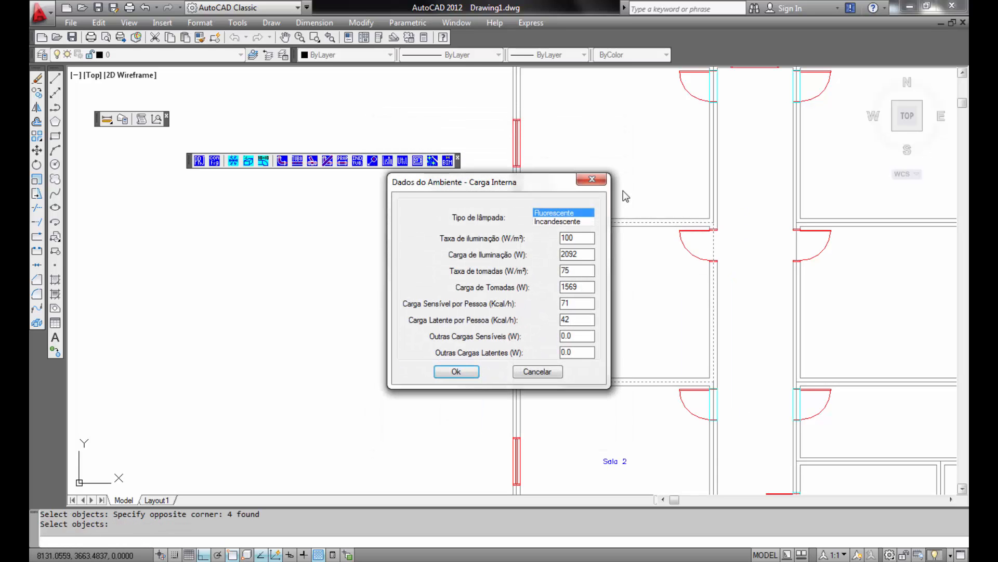
left_click(455, 372)
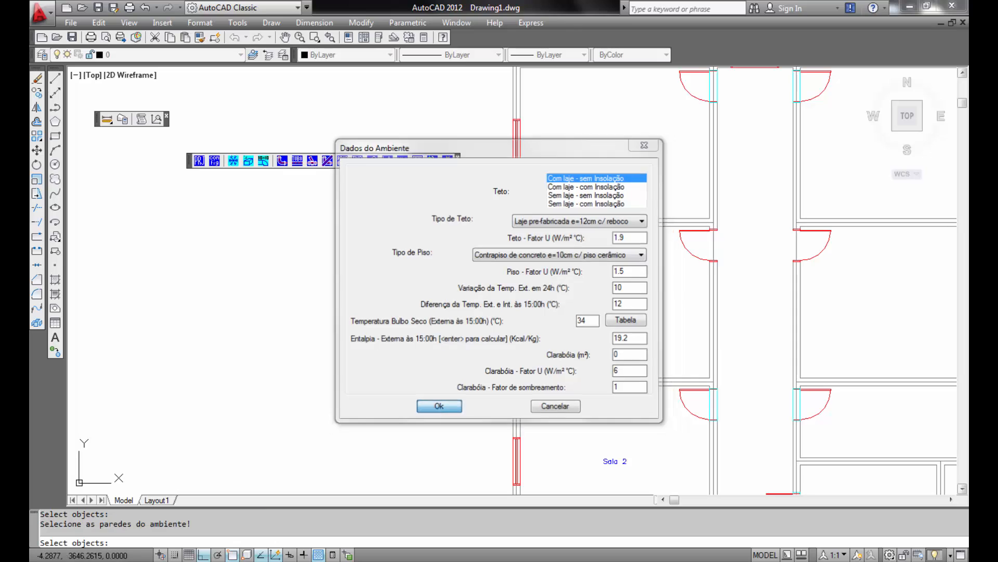
left_click(438, 408)
- Define the top-left corner room as Sala 4 by selecting its walls and accepting the default data
middle_click_drag(613, 192, 615, 390)
left_click(490, 239)
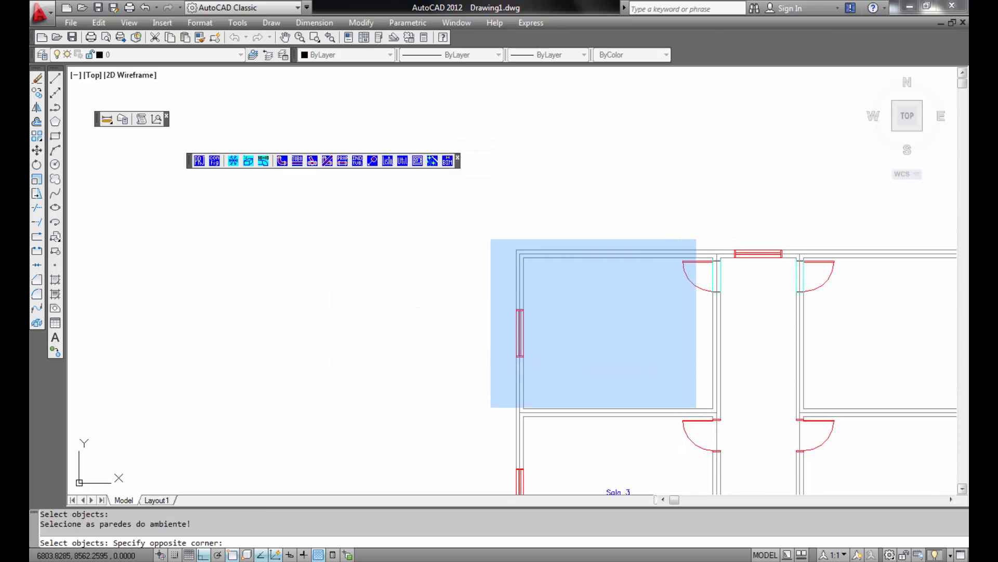
left_click(736, 422)
key("Return")
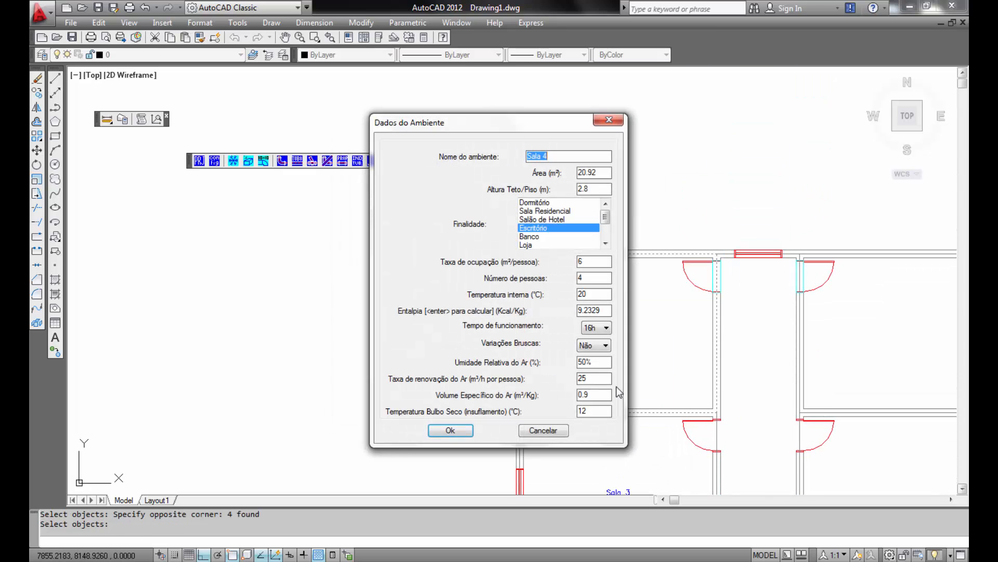
left_click(463, 435)
left_click(466, 372)
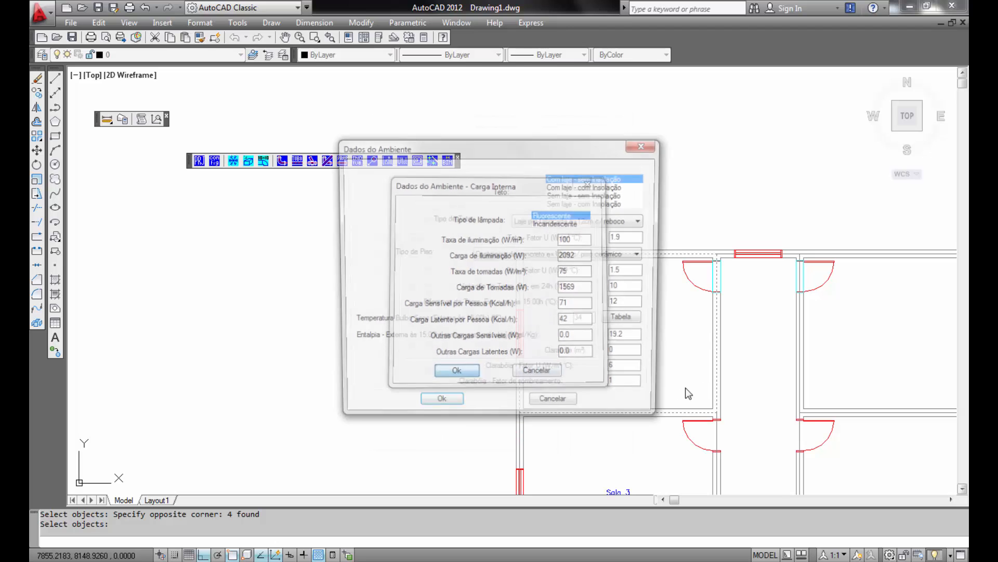
left_click(449, 410)
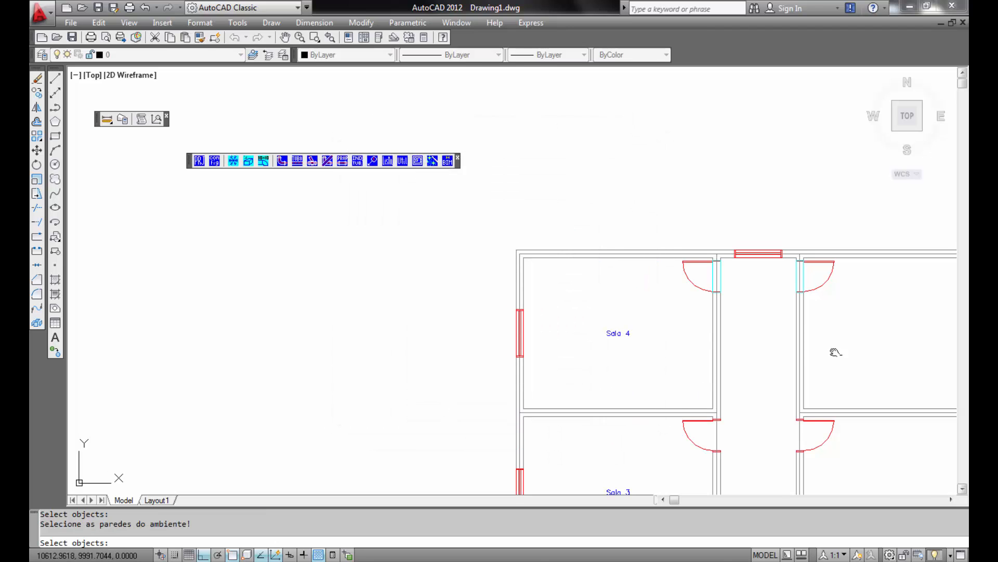
- Define the top room across the corridor as Sala 5 by selecting its walls and accepting the default data
middle_click_drag(832, 350, 539, 221)
left_click(495, 113)
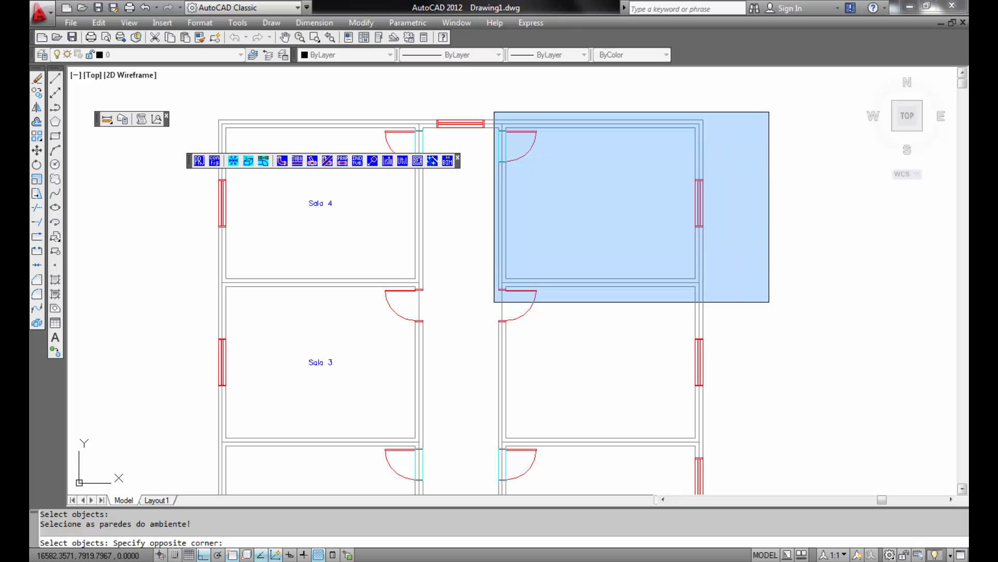
left_click(773, 304)
key("Return")
left_click(451, 430)
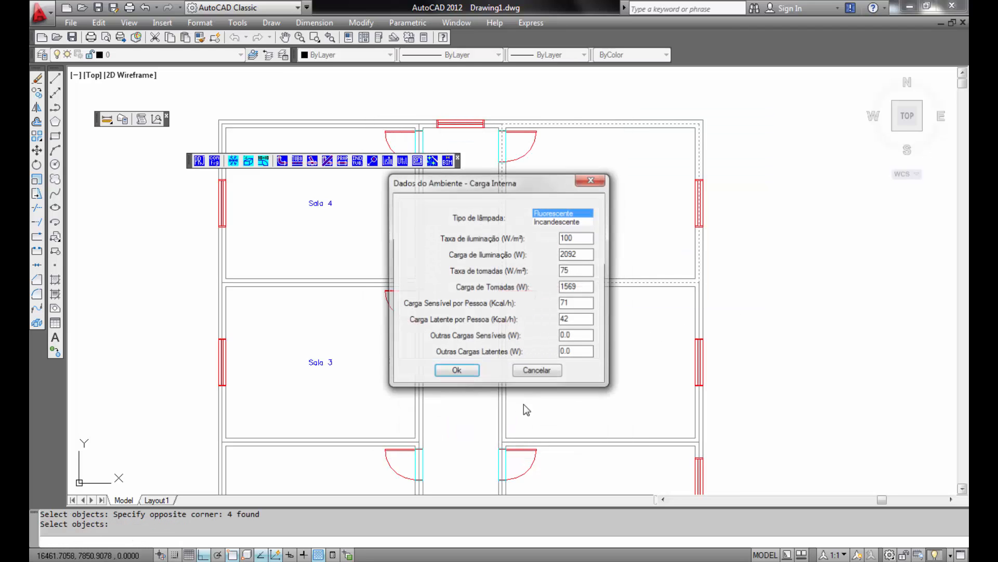
left_click(457, 371)
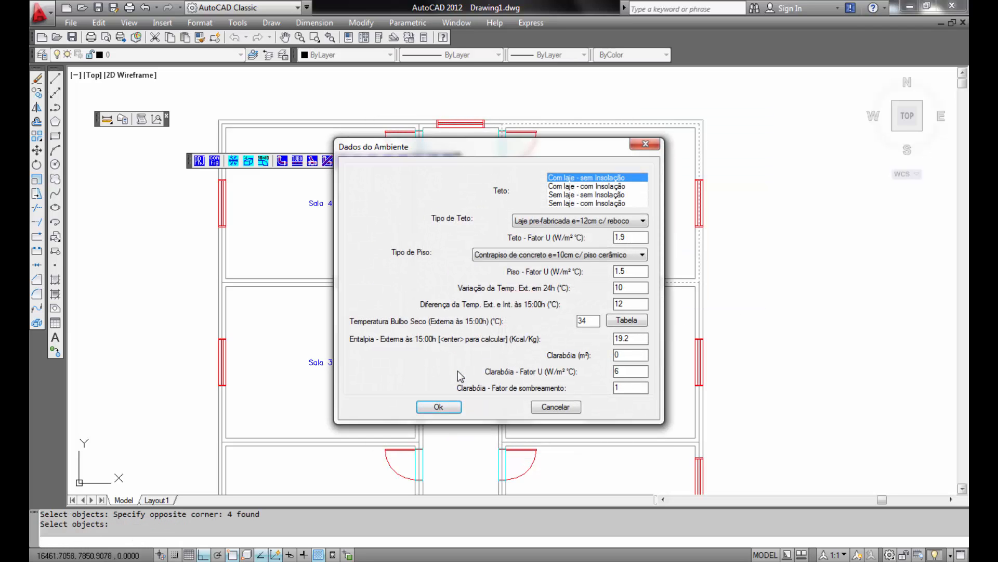
left_click(438, 406)
- Define the room below Sala 5 as Sala 6 by selecting its walls and accepting the default data
left_click(479, 269)
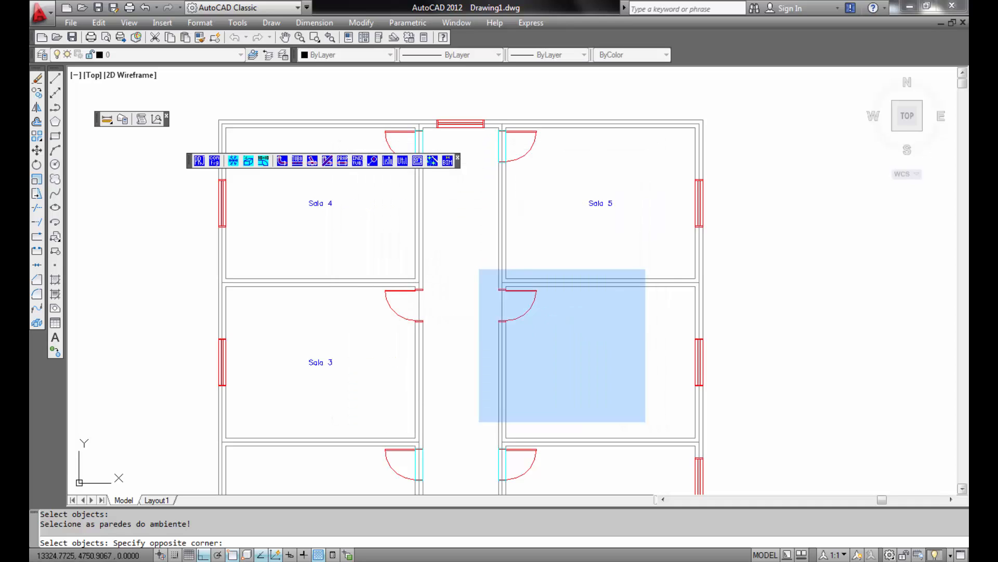
left_click(734, 459)
key("Return")
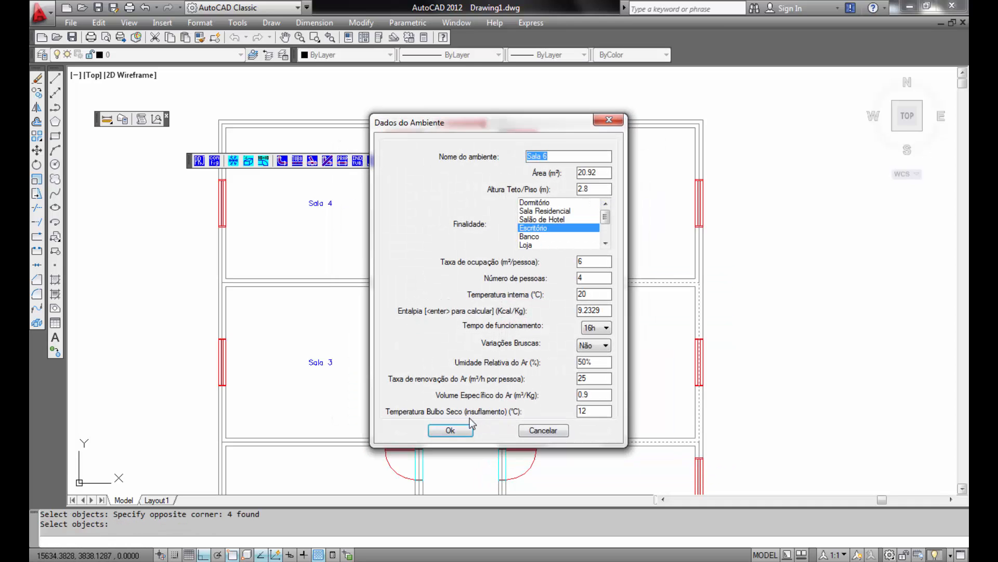
left_click(463, 430)
left_click(458, 372)
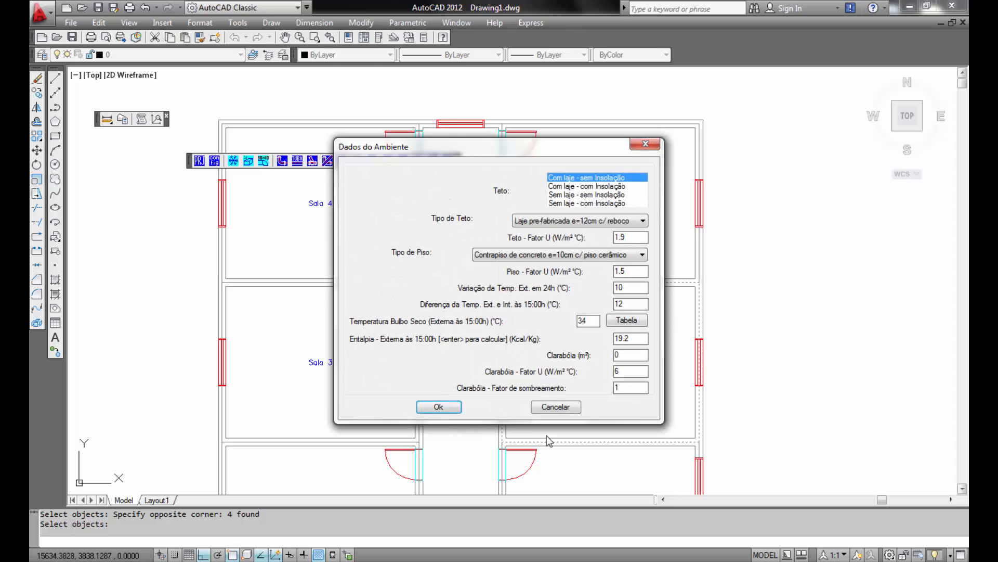
left_click(439, 407)
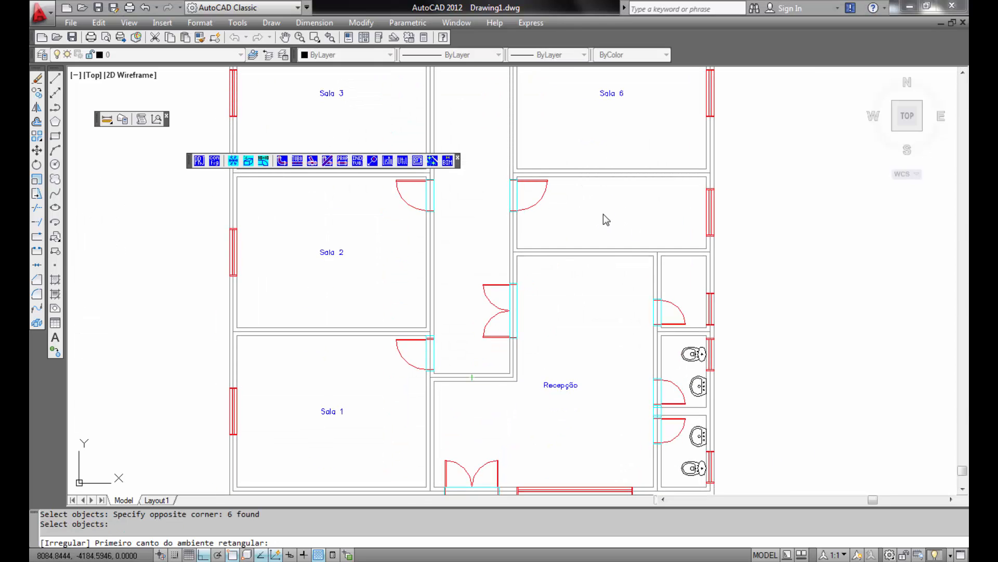
- Define the central corridor as a room named Corredor by selecting its walls and accepting the default data
scroll(710, 274, "down", 3)
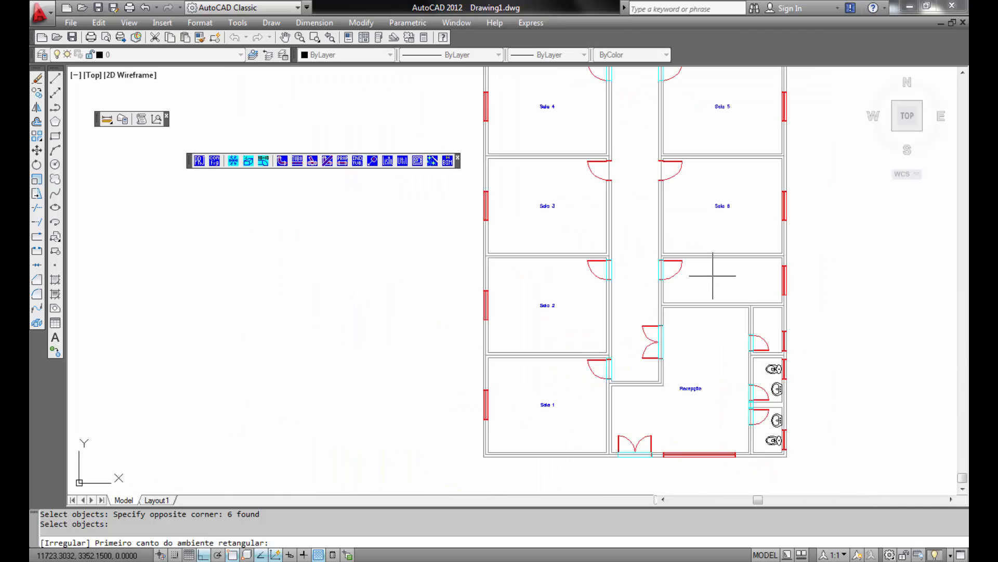
middle_click_drag(712, 276, 709, 318)
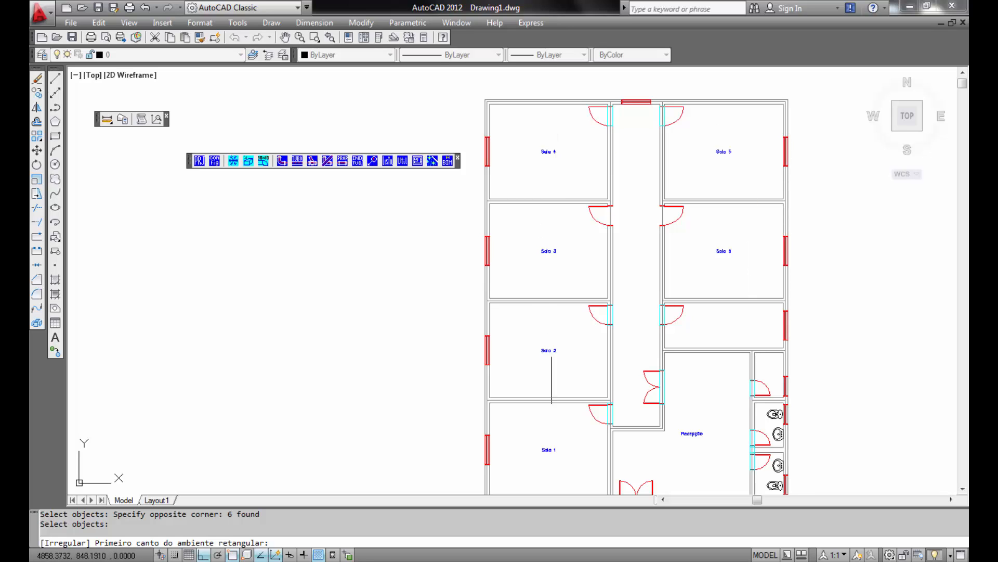
middle_click_drag(613, 464, 586, 429)
middle_click_drag(662, 380, 628, 399)
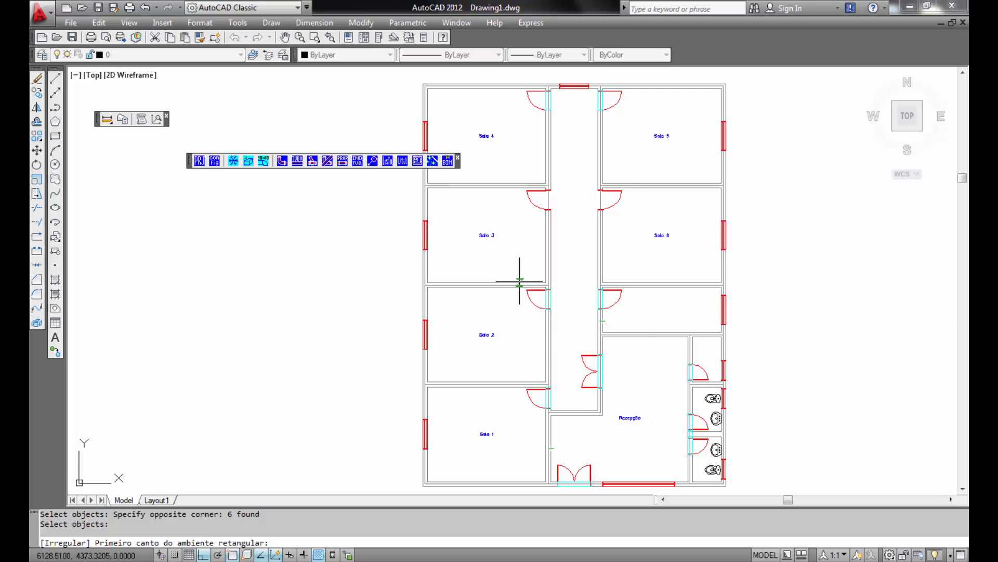
left_click(249, 163)
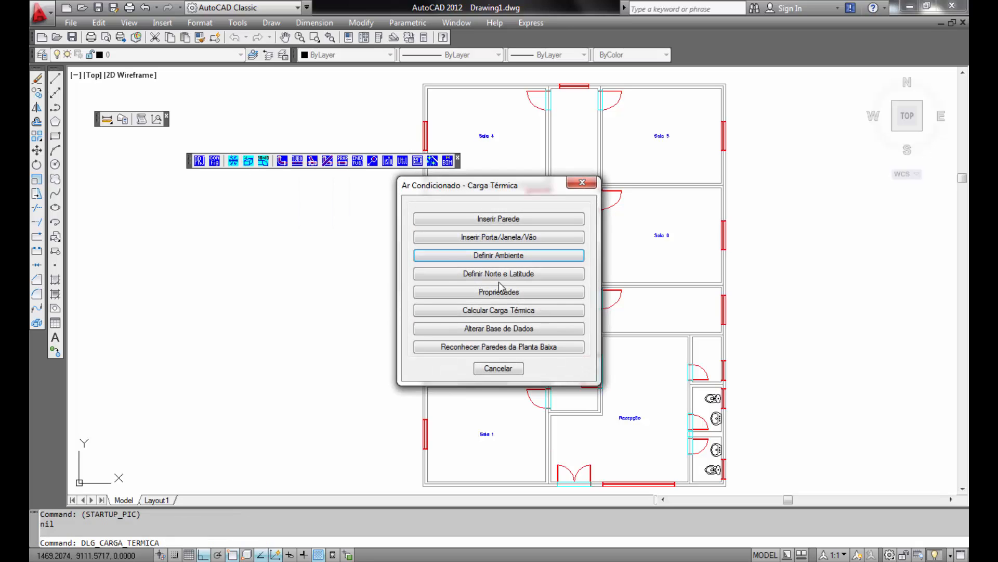
left_click(513, 257)
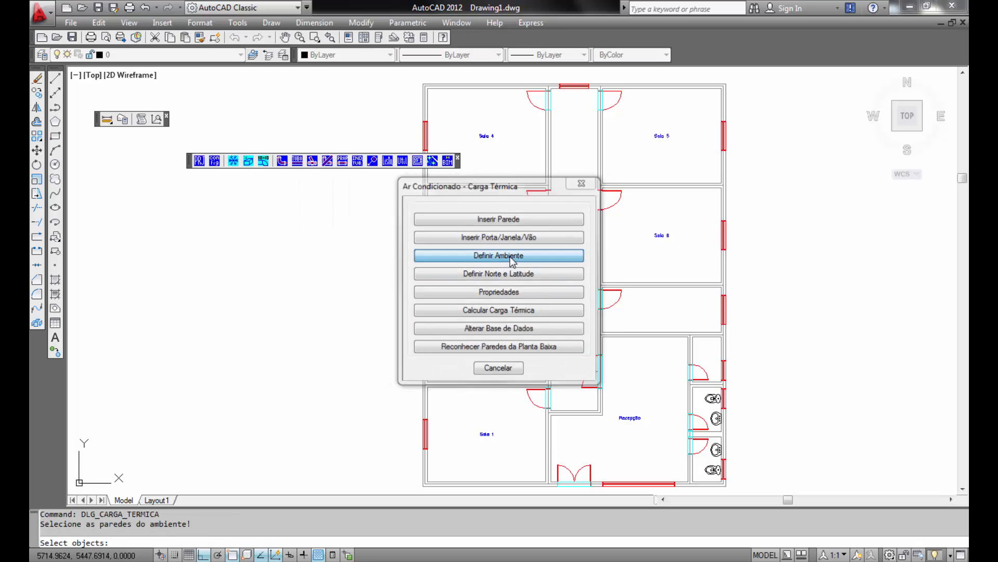
left_click(531, 422)
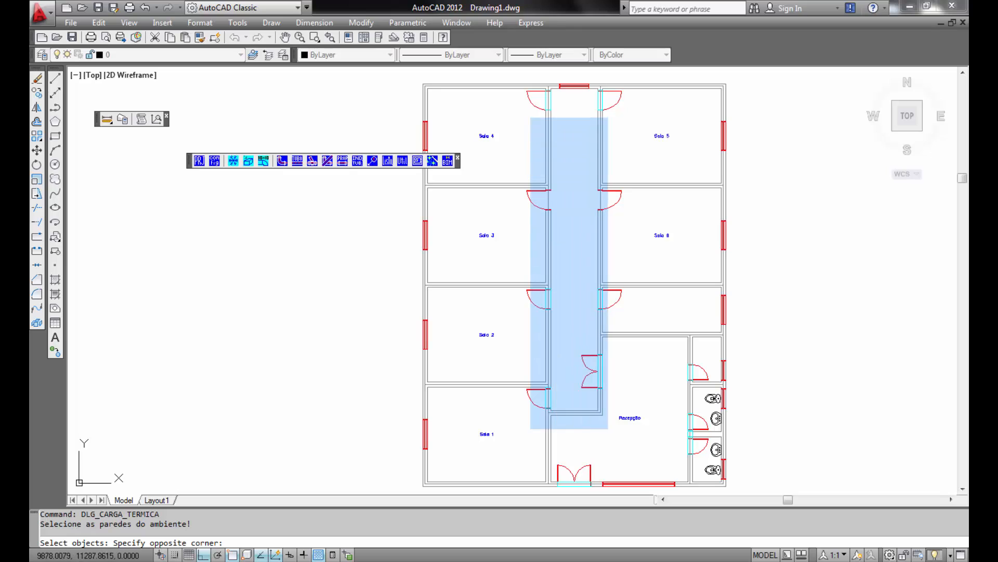
left_click(622, 68)
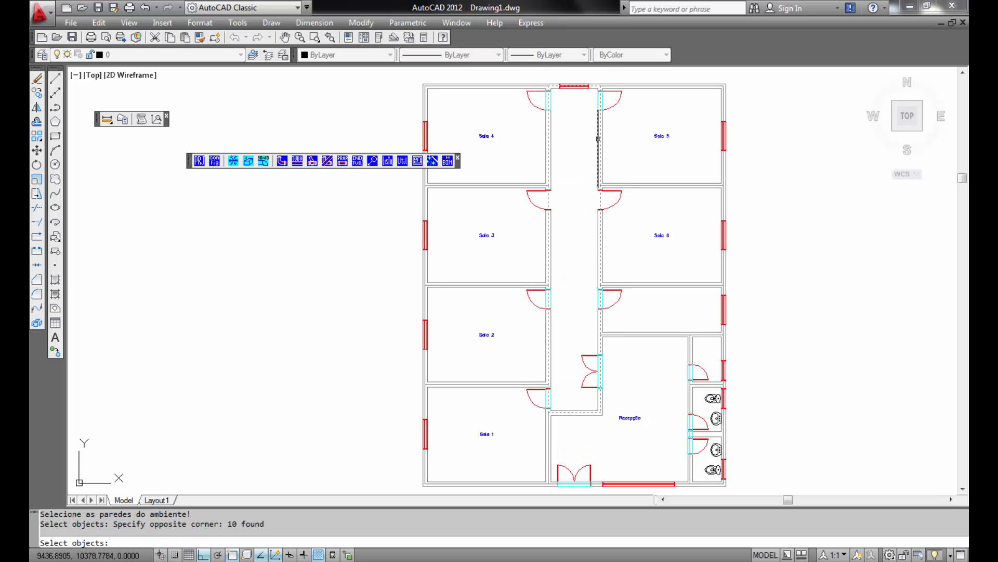
key("Return")
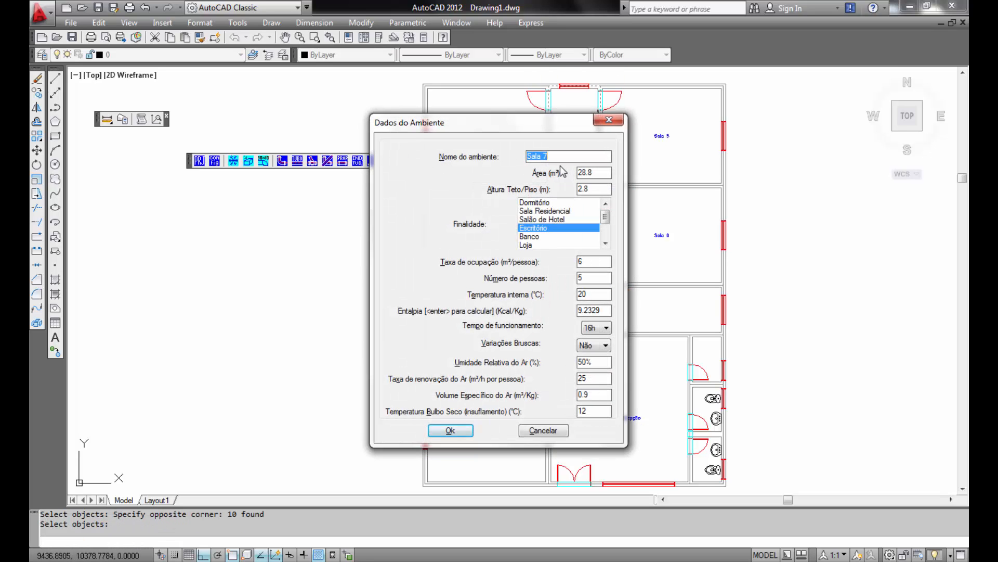
type("Corredor")
left_click(451, 430)
left_click(446, 373)
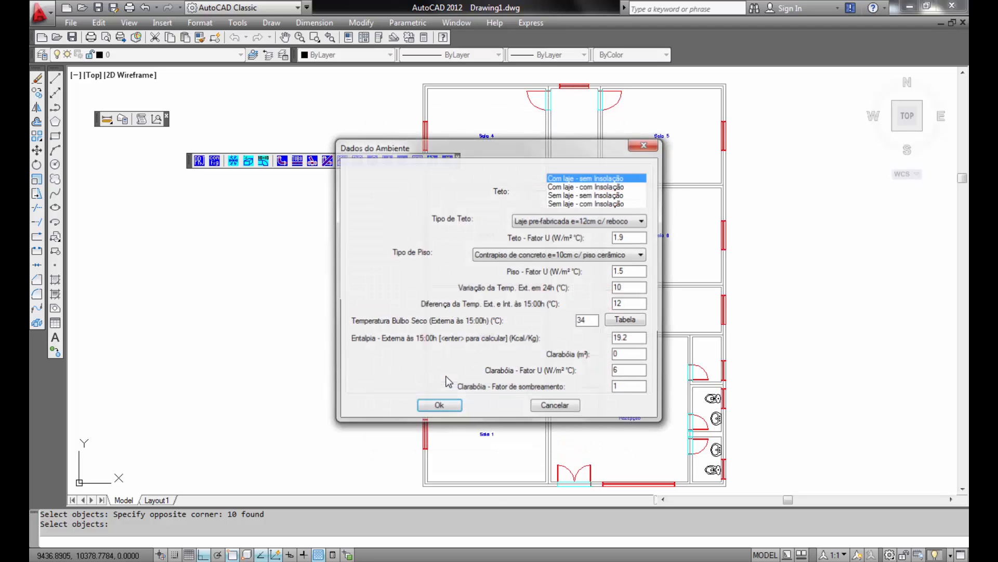
left_click(440, 408)
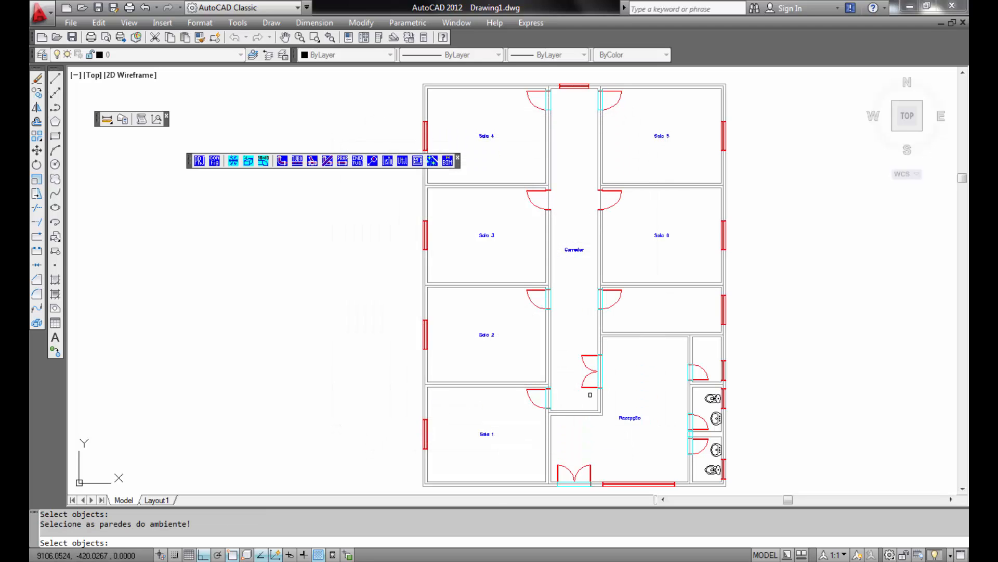
key("Return")
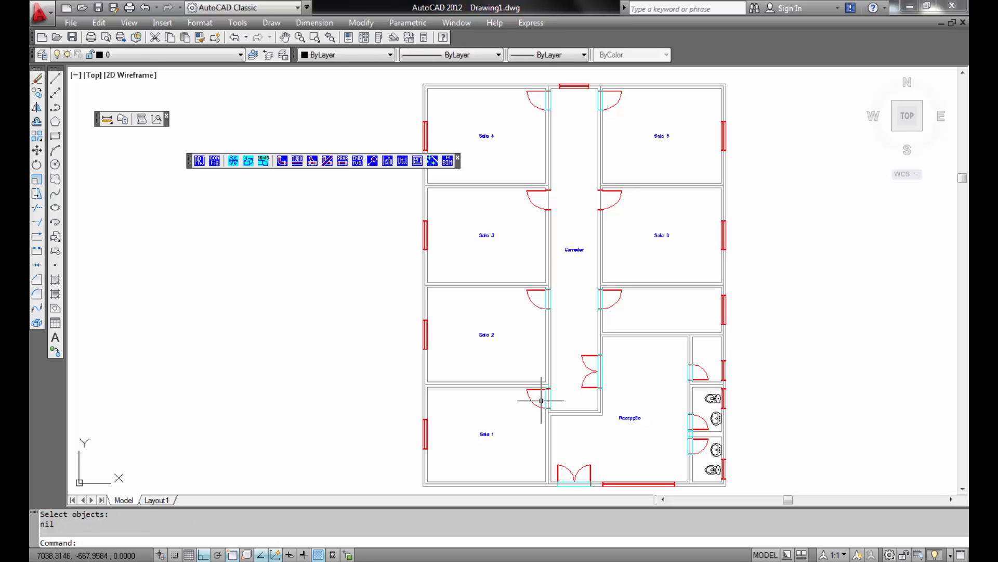
- Place the north symbol to the right of the plan, point it toward the east wall, and set the south latitude to 20°
left_click(248, 161)
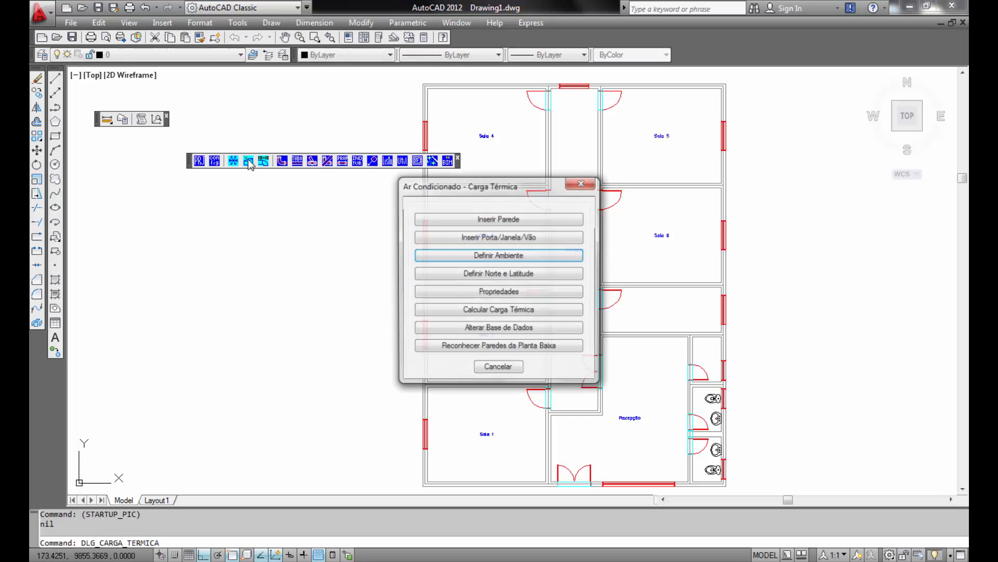
left_click(508, 274)
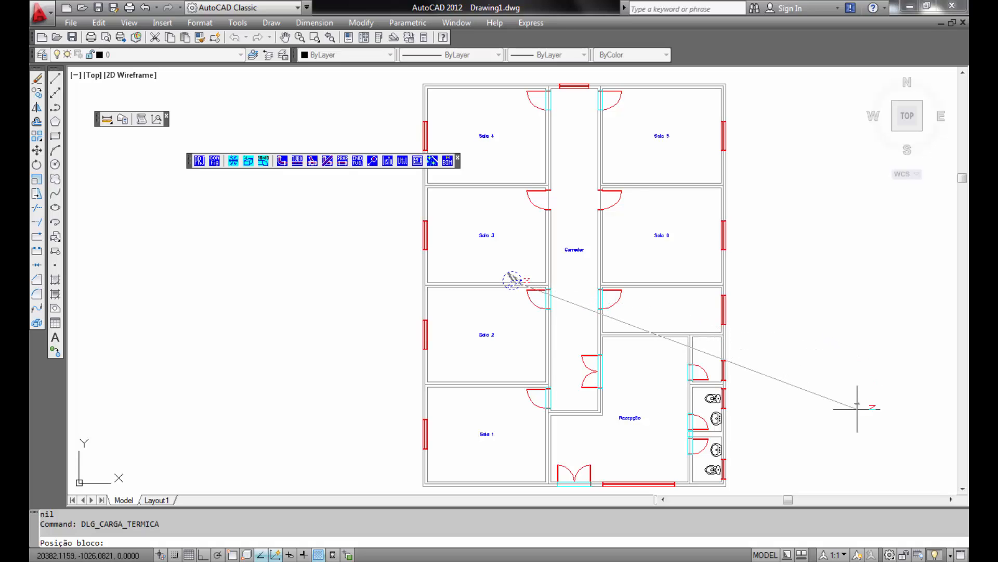
left_click(829, 433)
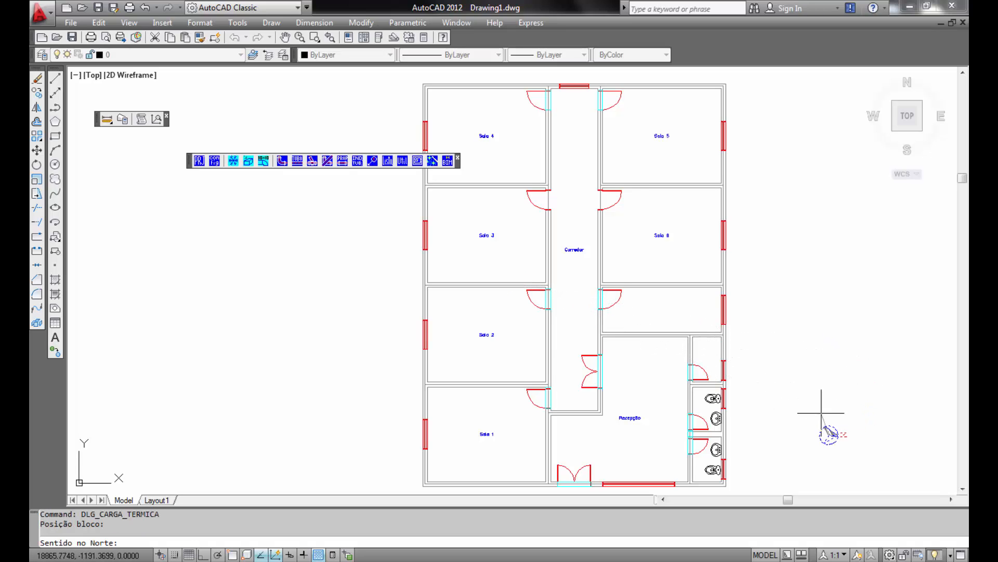
left_click(741, 240)
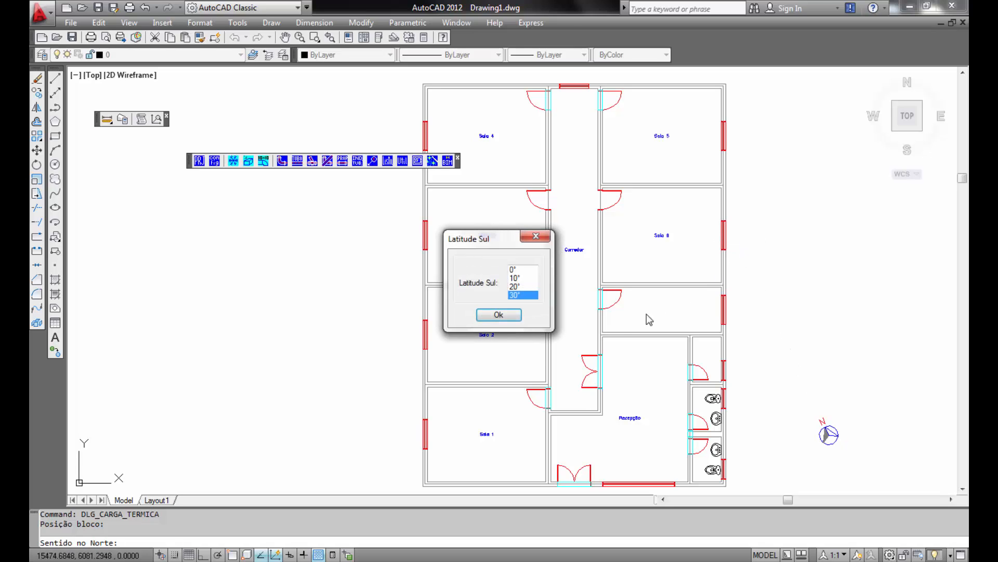
left_click(524, 286)
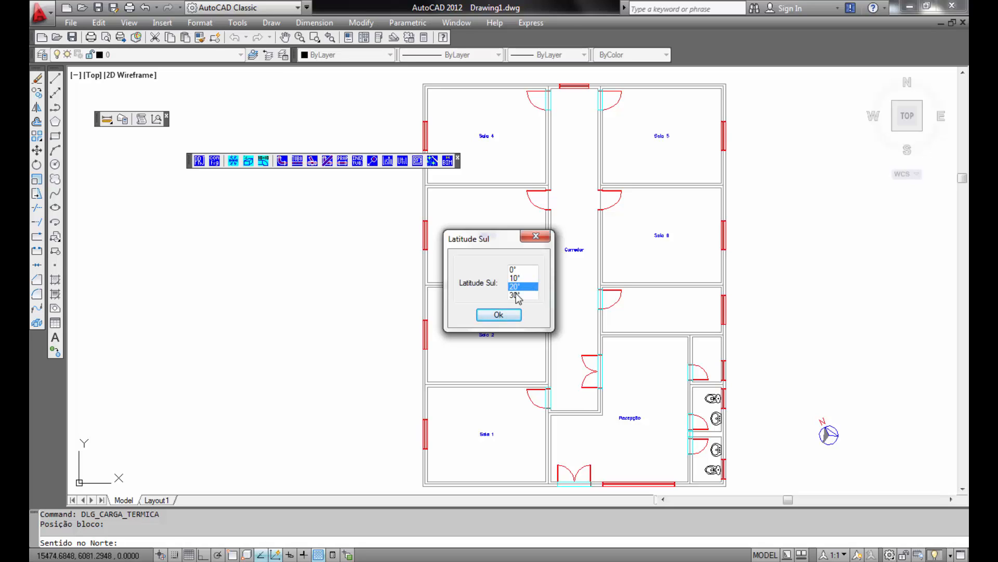
left_click(500, 314)
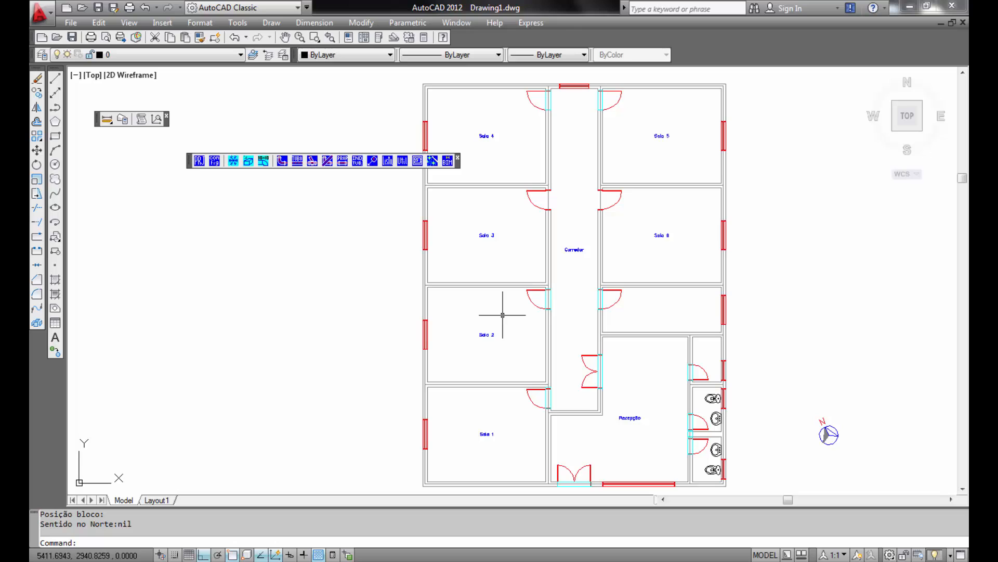
- Inspect the room data of Recepção and Sala 1 without changing anything
left_click(249, 161)
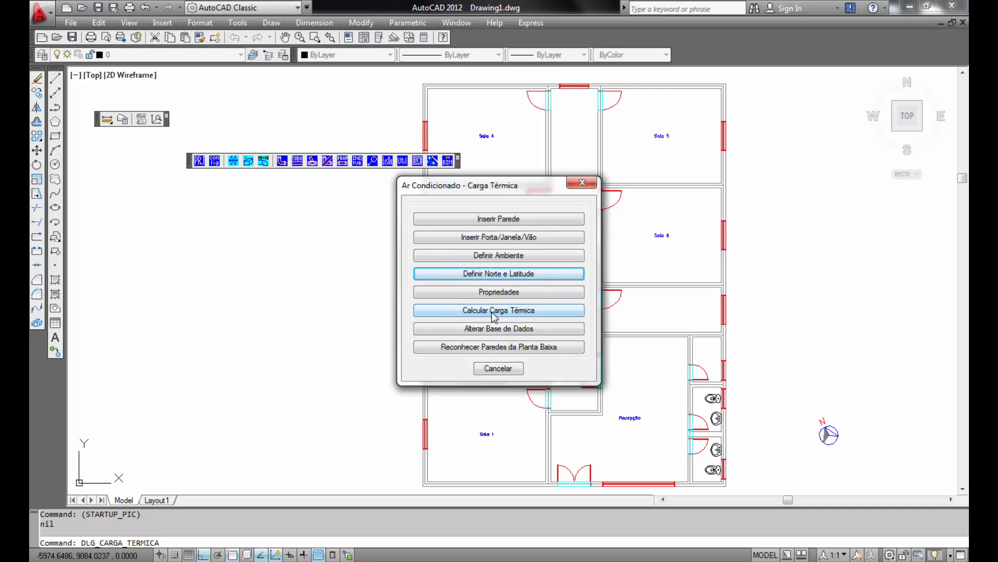
left_click(501, 369)
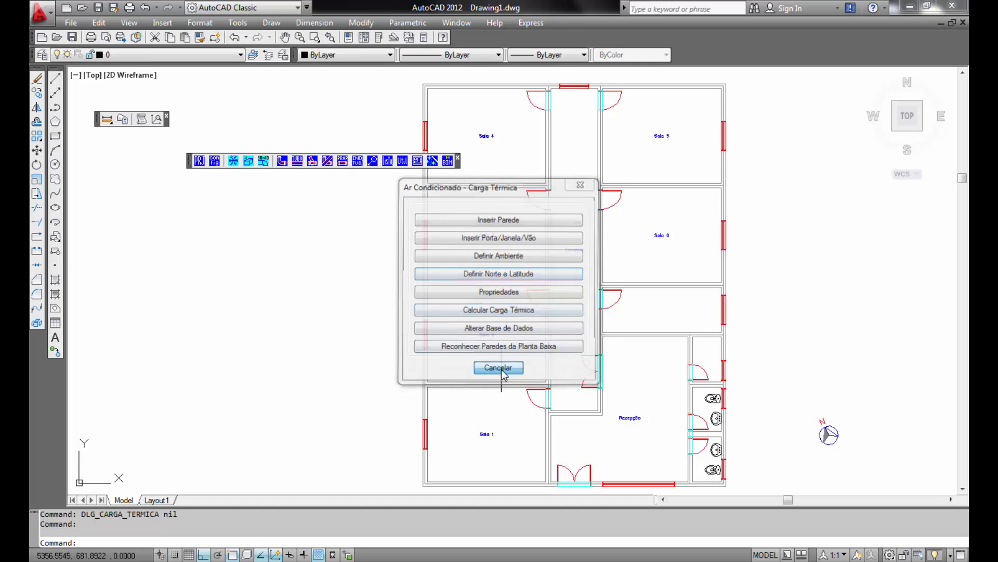
double_click(635, 422)
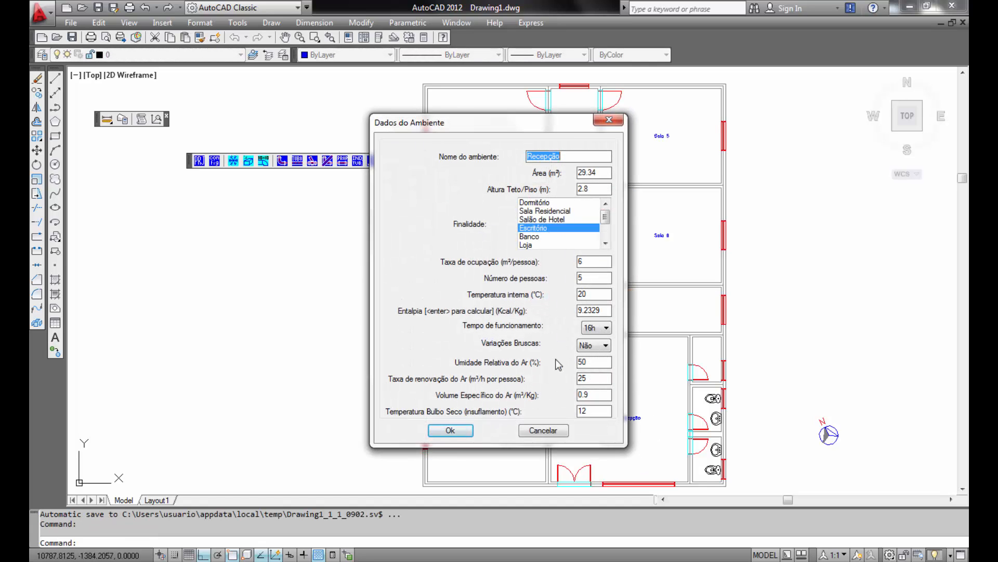
left_click(538, 430)
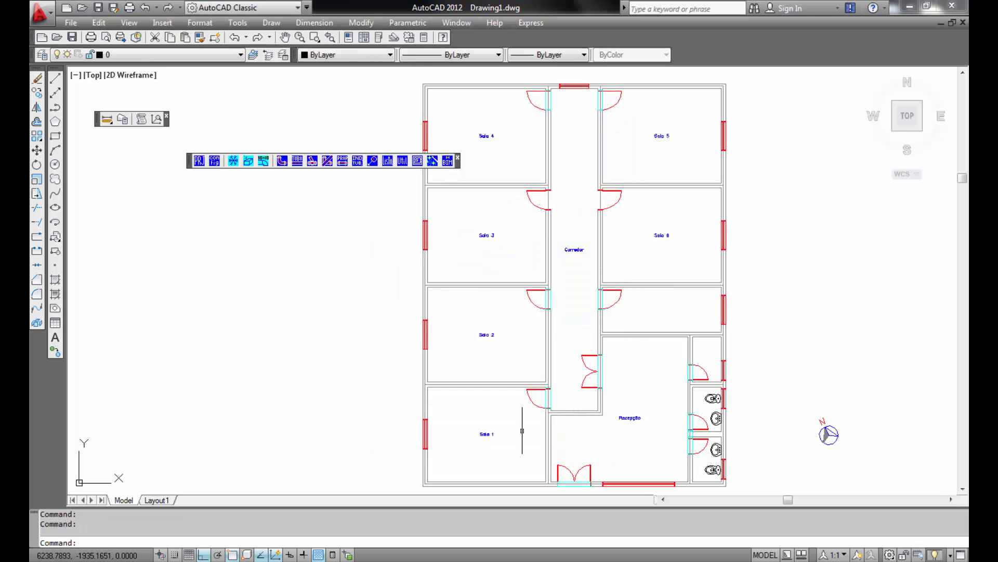
double_click(484, 435)
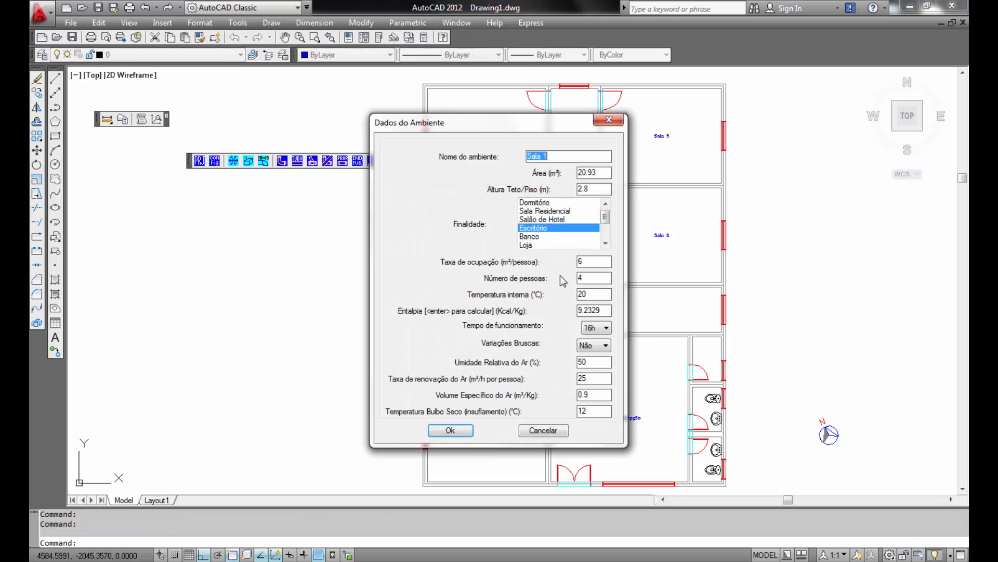
left_click(552, 430)
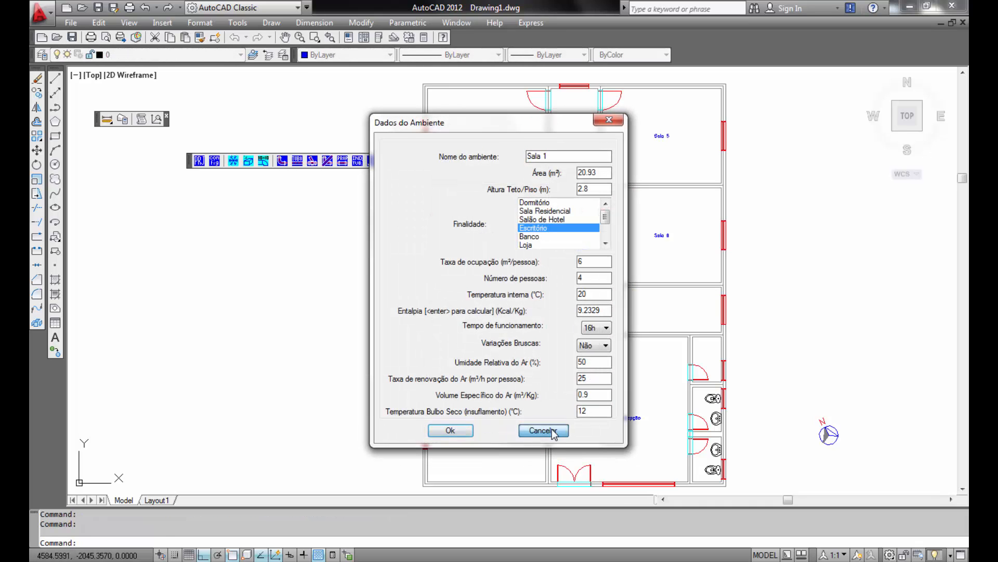
- Calculate the thermal load for all rooms in Btu/h using the Tx.de Renovação + Infilt. + Vent. air flow option
left_click(249, 161)
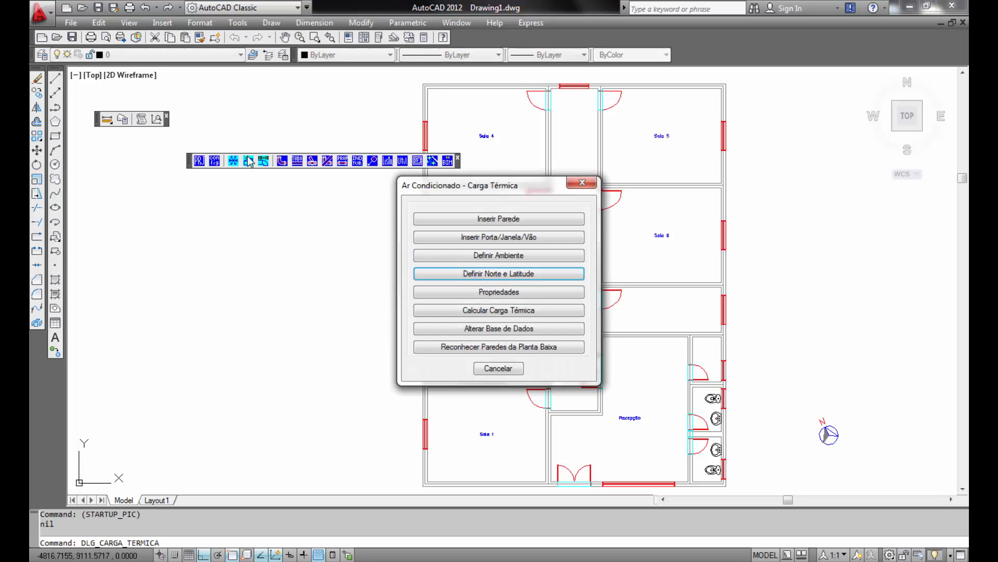
left_click(516, 312)
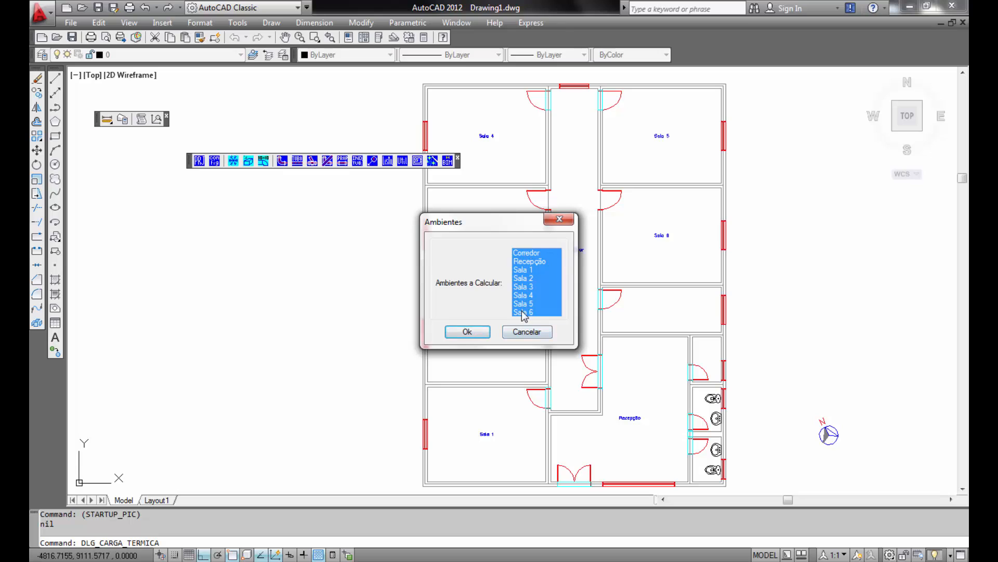
left_click(468, 333)
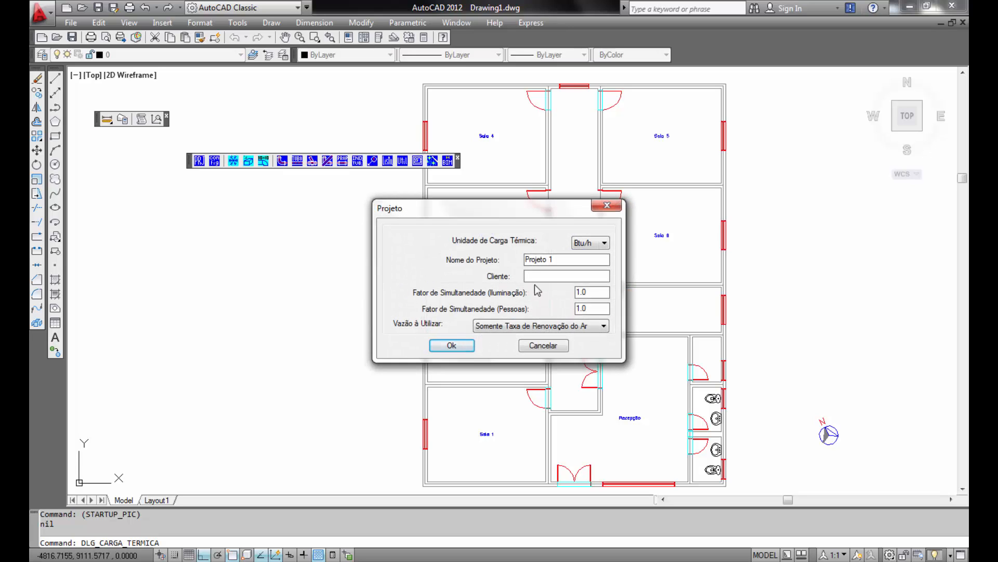
left_click(605, 243)
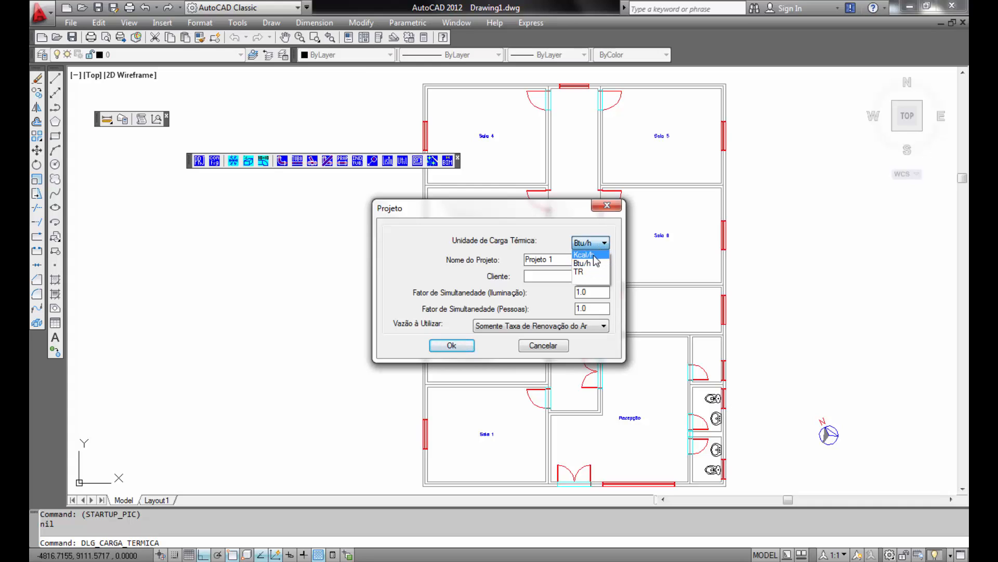
left_click(595, 272)
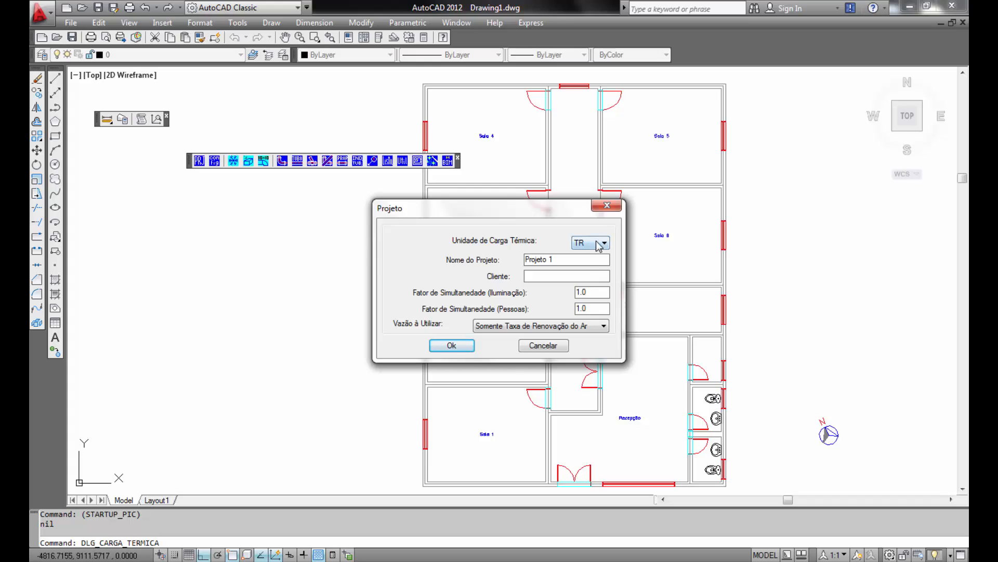
left_click(598, 245)
left_click(594, 256)
left_click(604, 327)
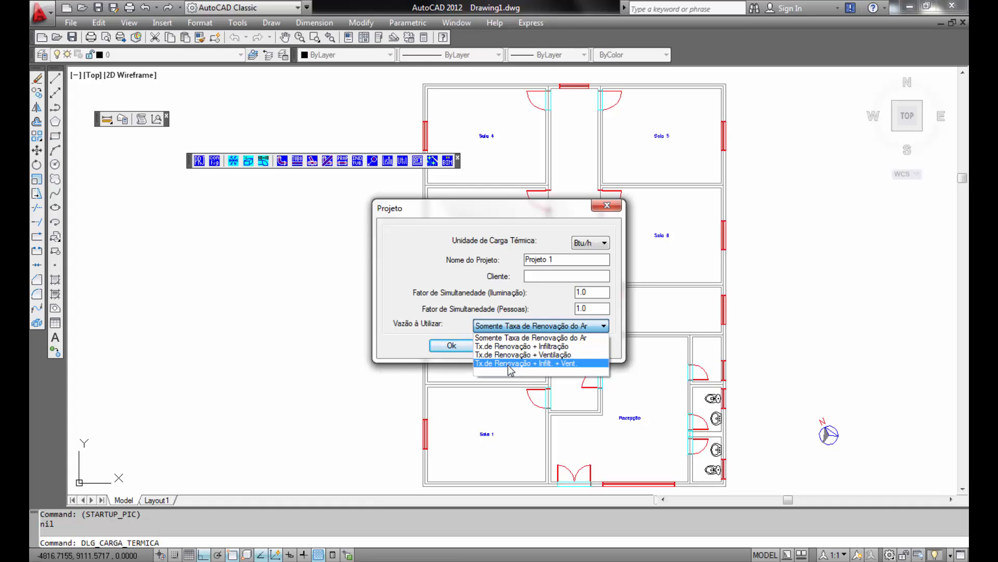
left_click(560, 363)
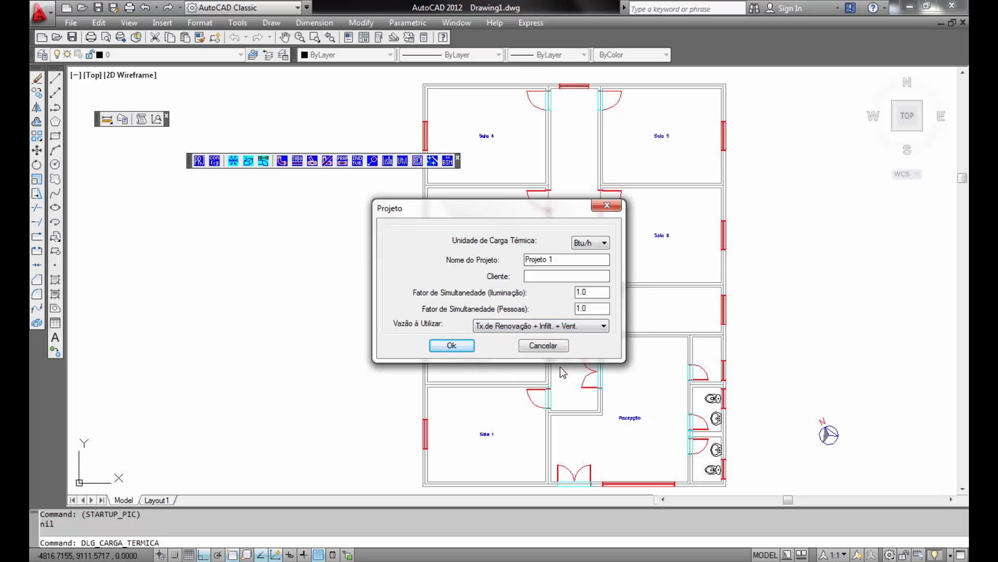
left_click(452, 345)
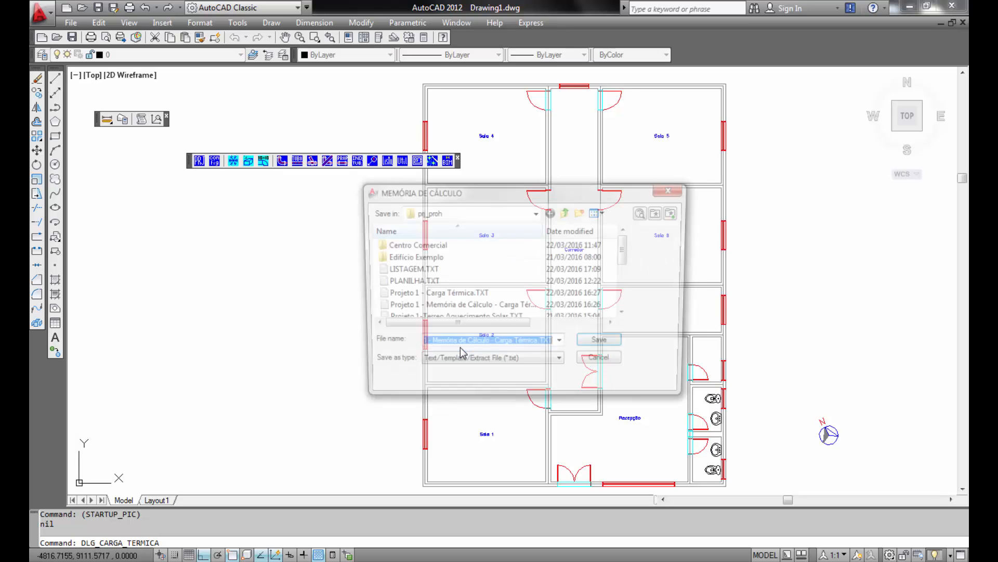
- Save the calculation memory text file and the Excel spreadsheet Projeto 1 - Carga Térmica.CSV, replacing the existing files
left_click(617, 347)
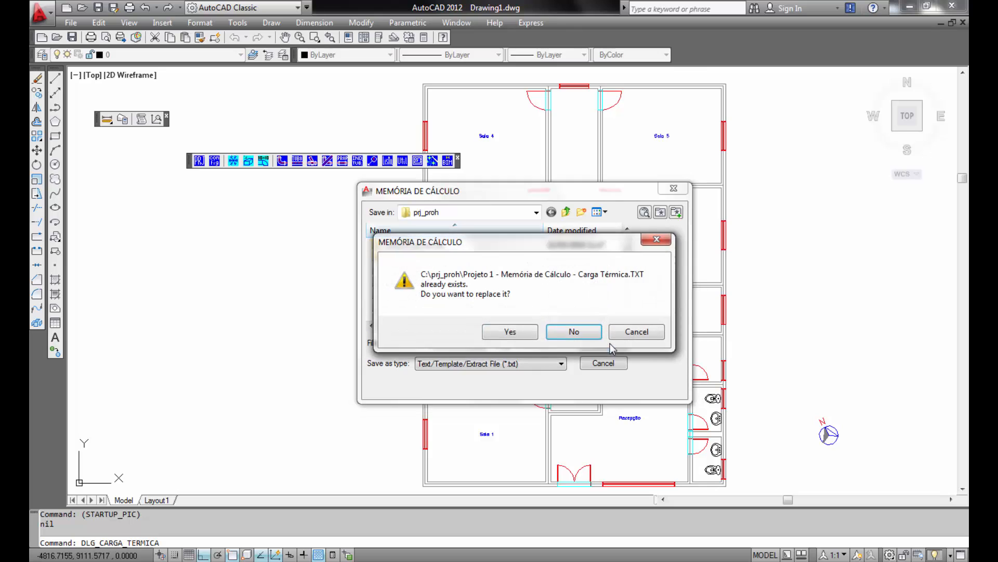
left_click(500, 332)
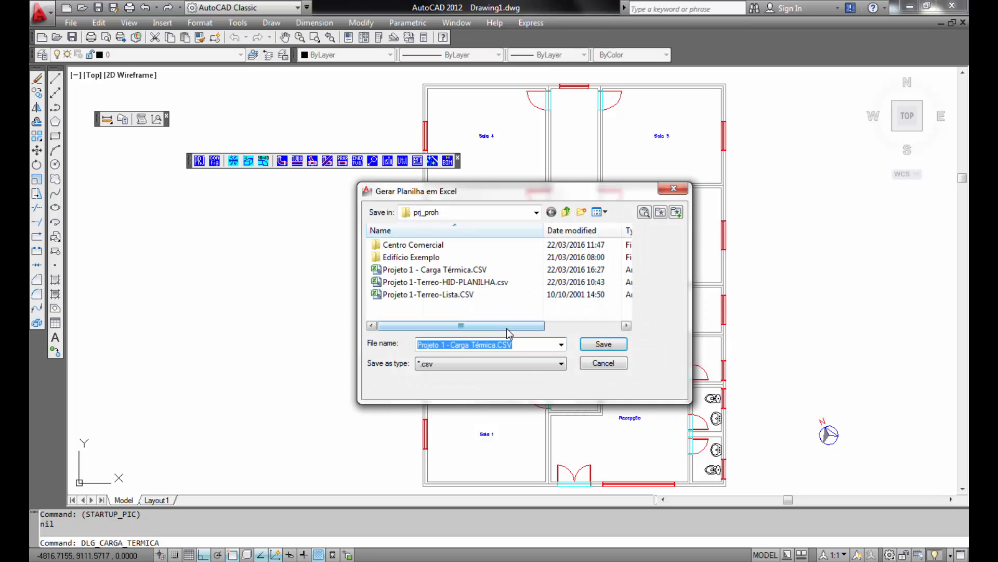
left_click(618, 348)
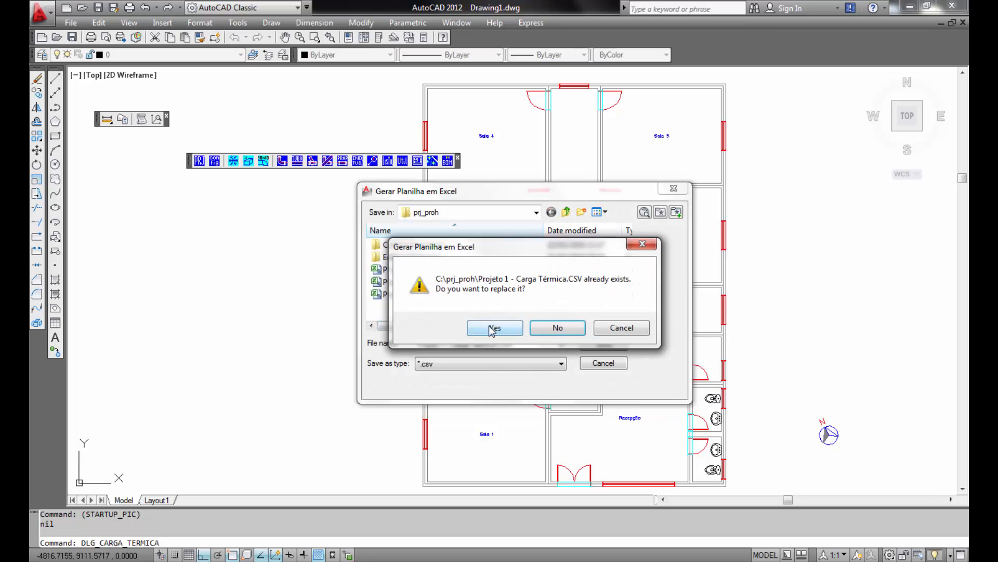
left_click(494, 327)
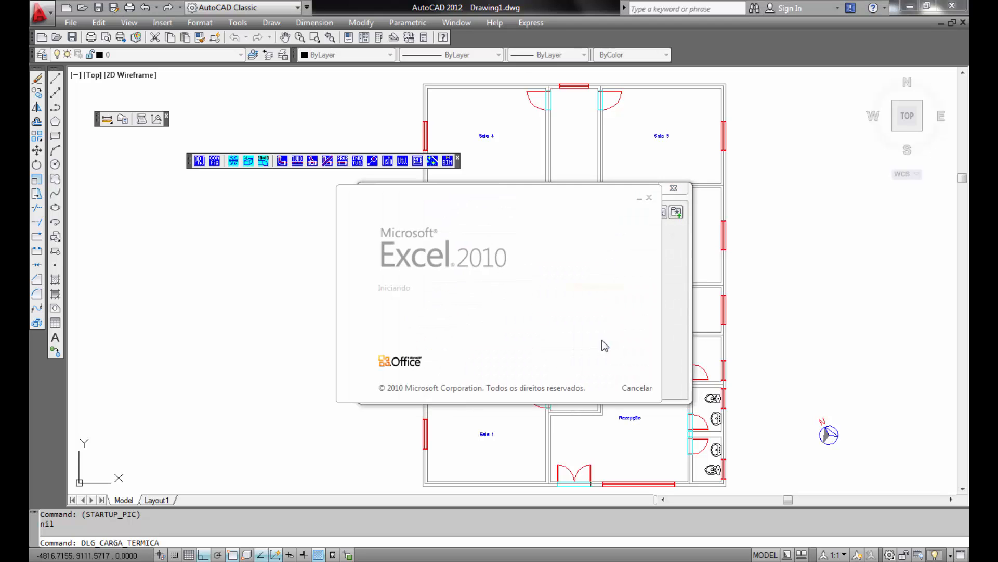
left_click(603, 345)
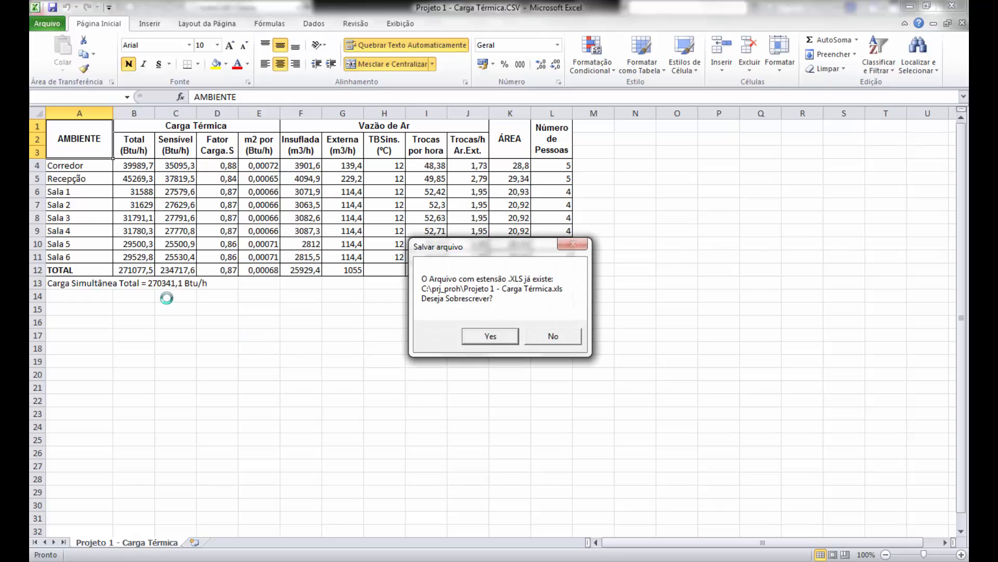
left_click(501, 337)
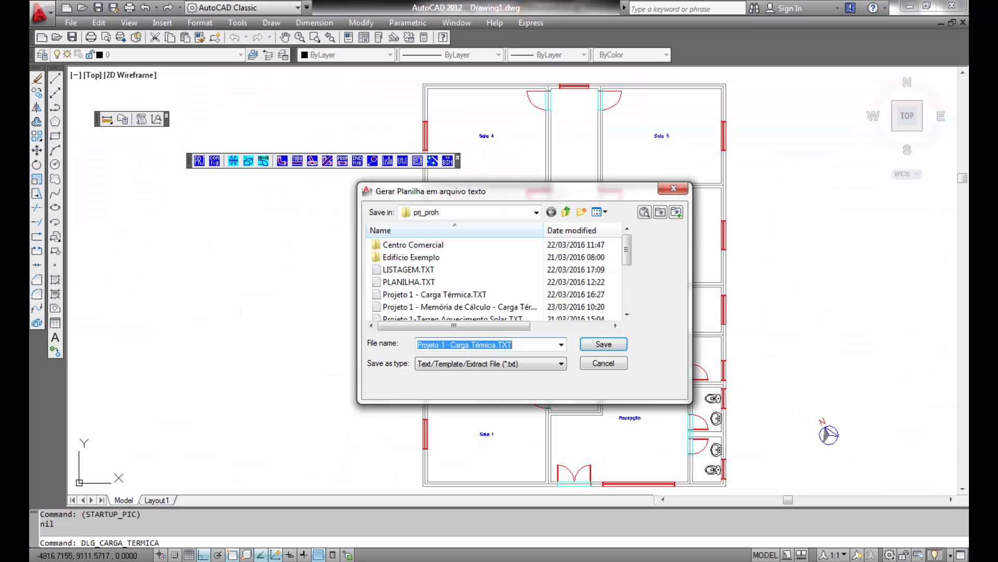
- Save the load table as Projeto 1 - Carga Térmica.TXT, replacing the existing file, and review it in Notepad
left_click(603, 344)
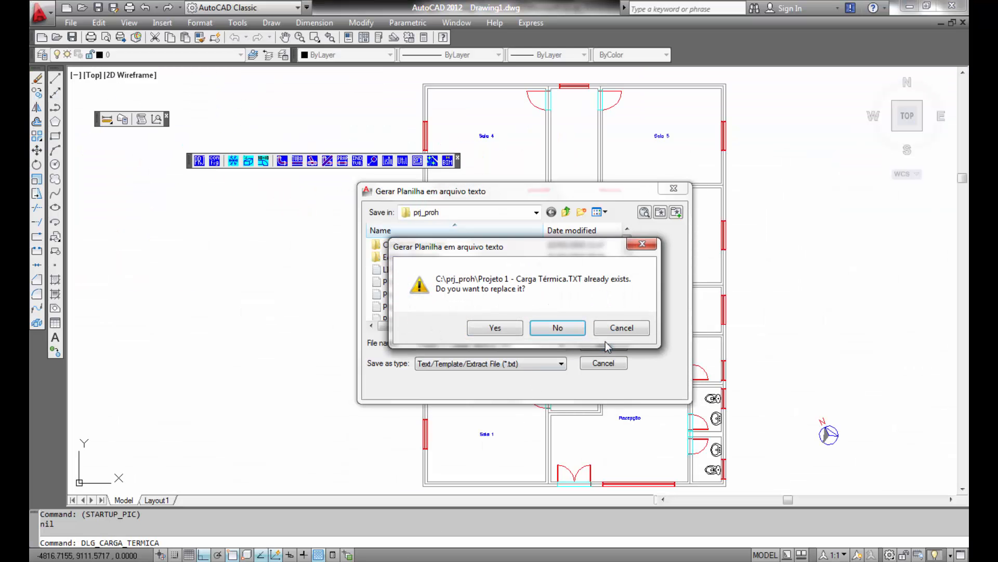
left_click(495, 327)
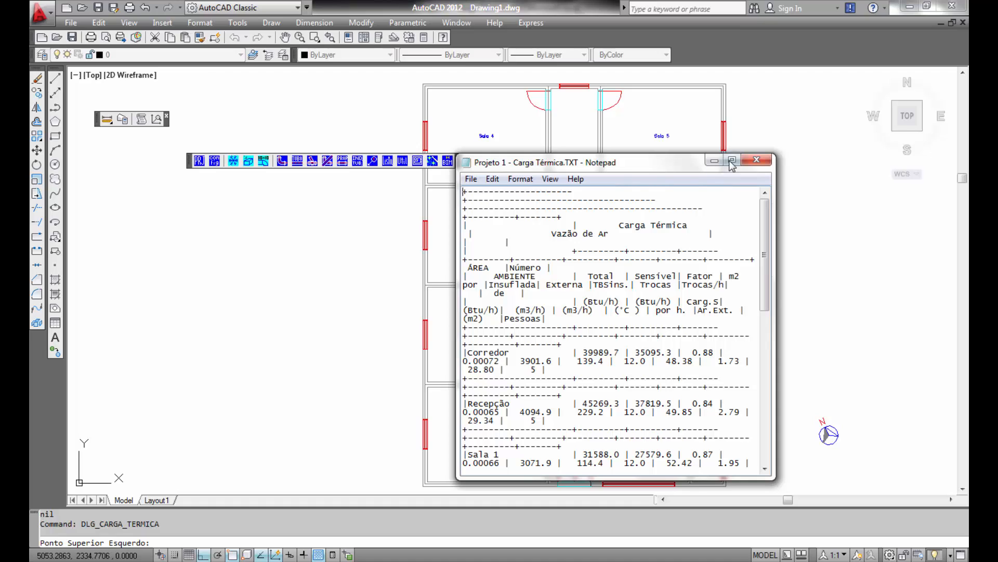
left_click(732, 160)
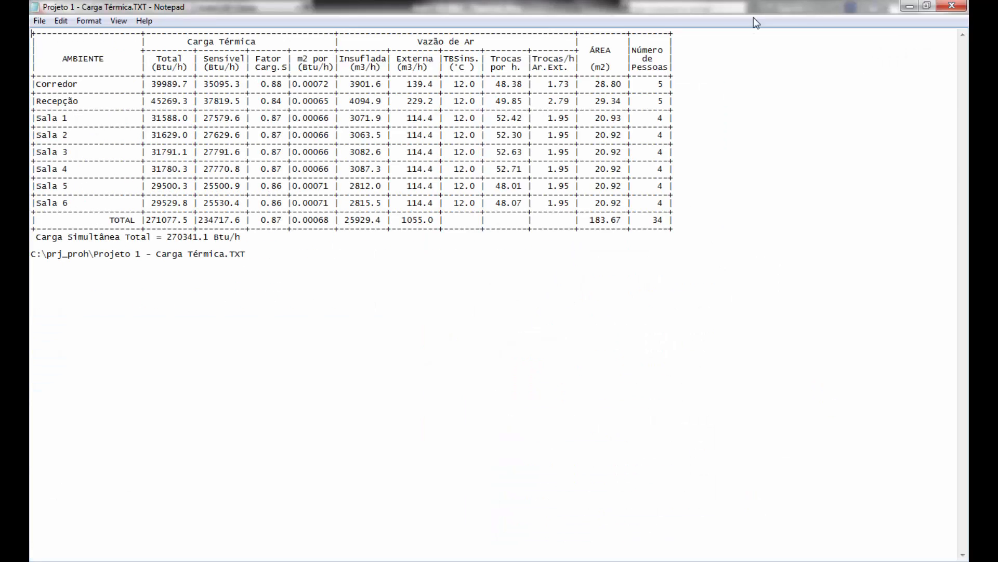
left_click(952, 6)
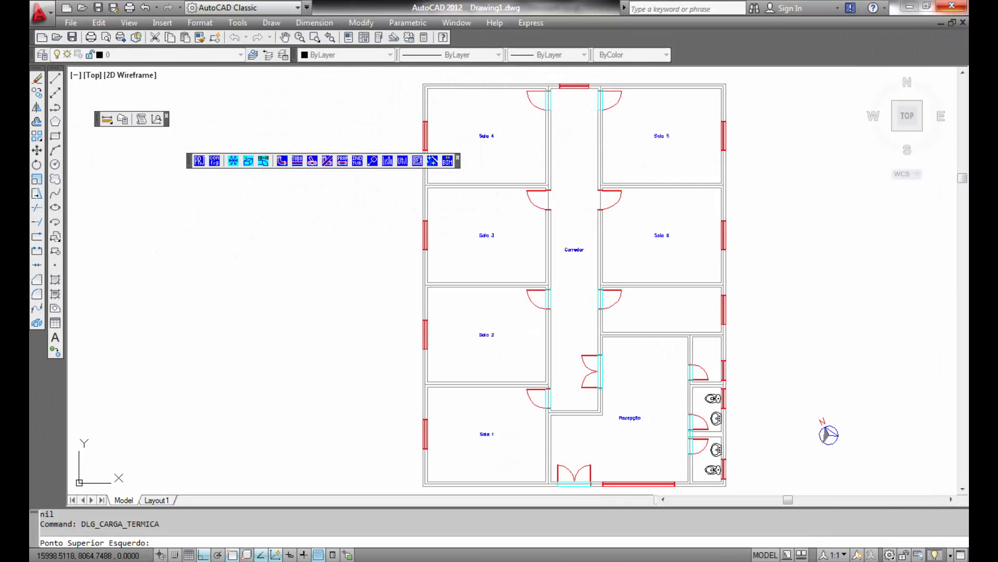
- Insert the thermal load table to the right of the floor plan and the load chart below it
middle_click_drag(754, 316, 670, 318)
scroll(622, 290, "down", 3)
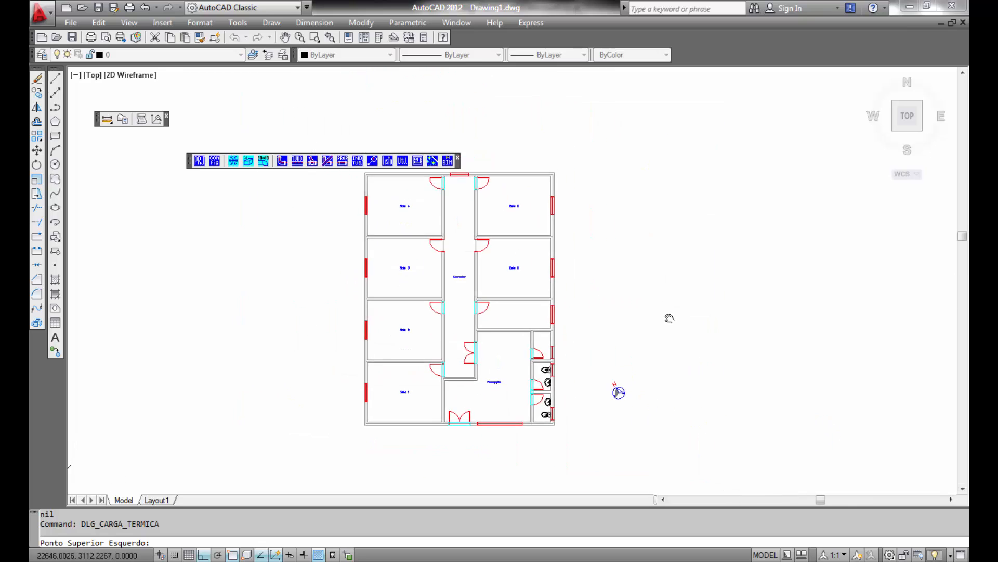
left_click(683, 169)
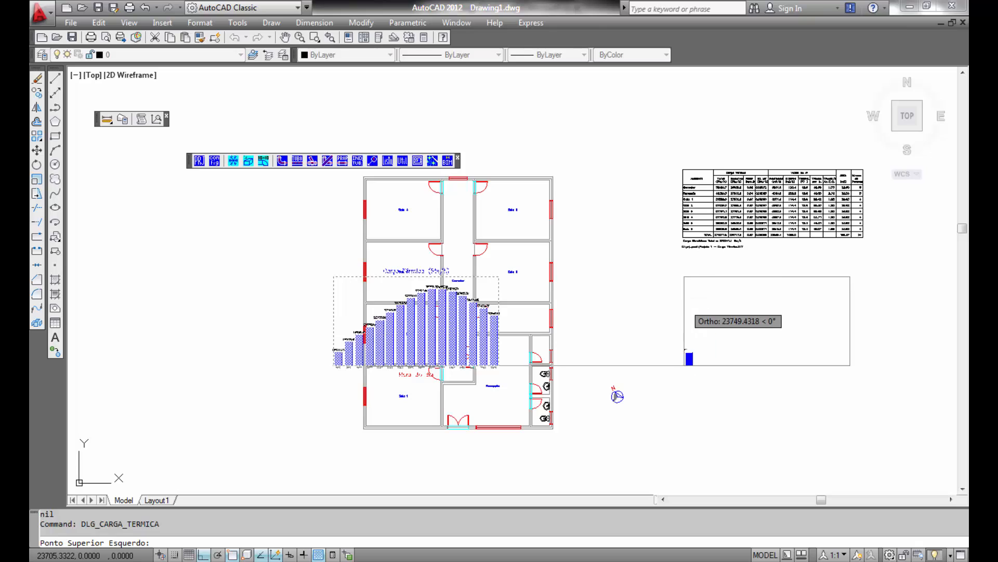
left_click(689, 358)
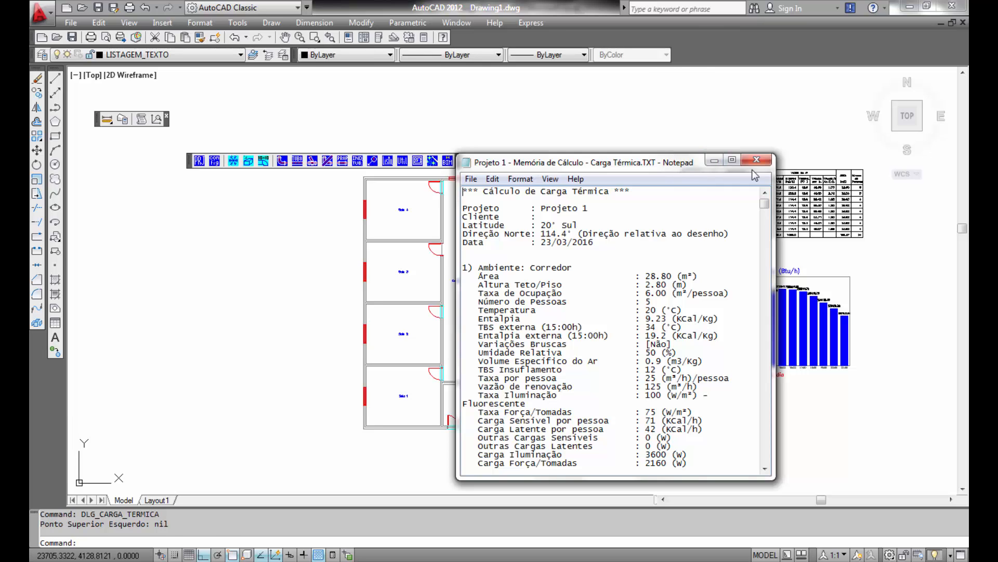
- Review the calculation memory text file in Notepad, reading through each room's loads and results, and close it
left_click(732, 159)
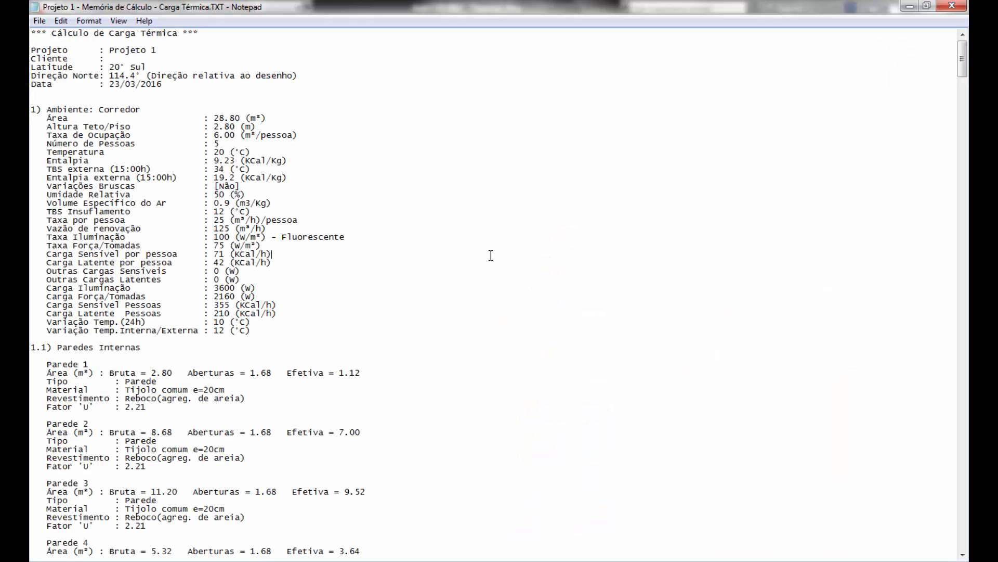
scroll(491, 255, "down", 10)
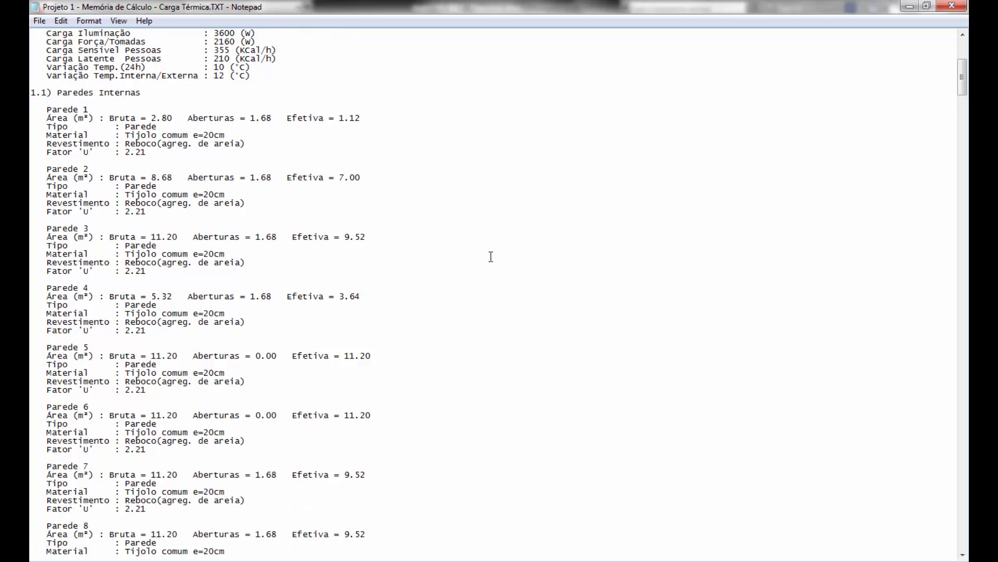
scroll(491, 256, "down", 18)
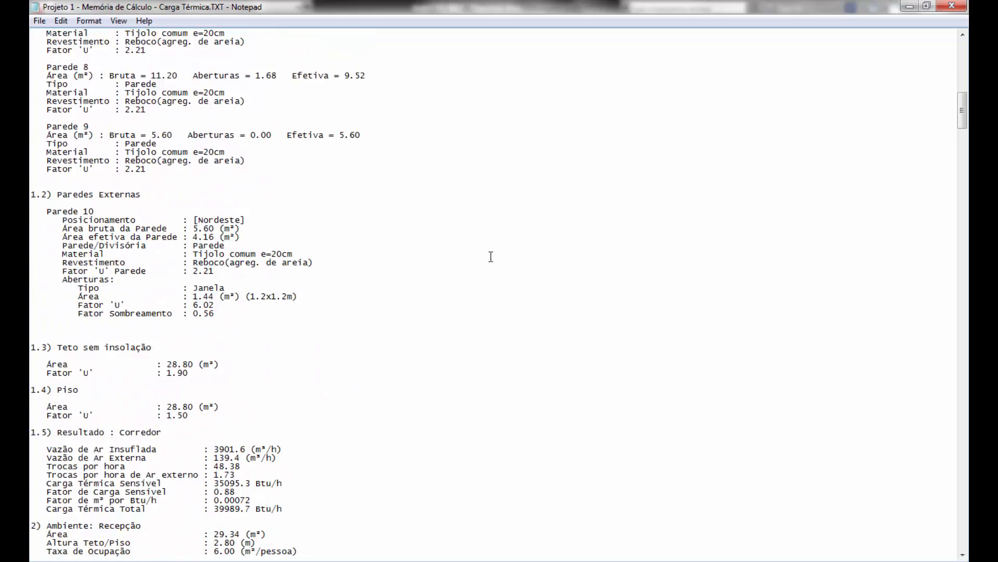
scroll(491, 256, "down", 13)
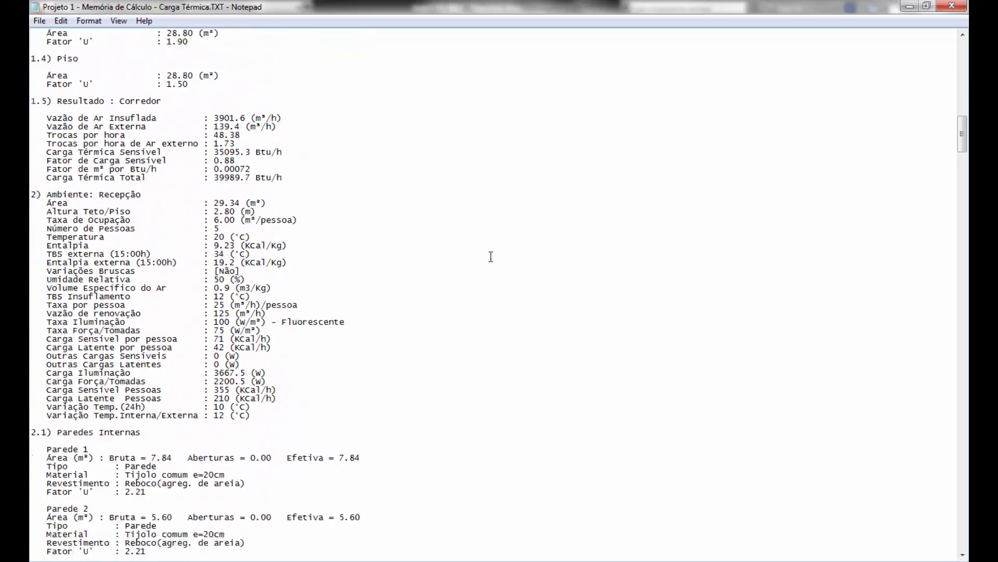
scroll(491, 256, "down", 18)
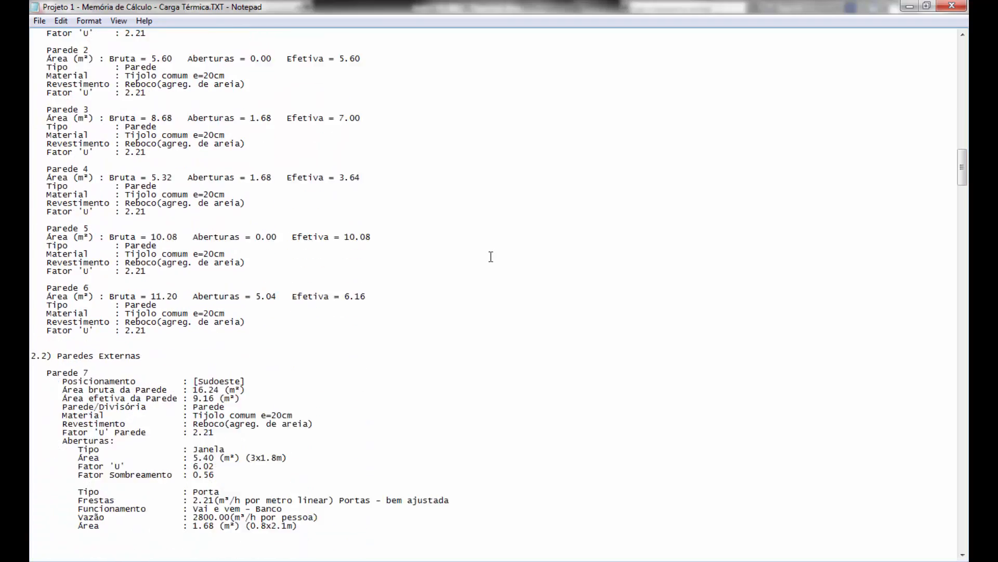
scroll(491, 256, "down", 20)
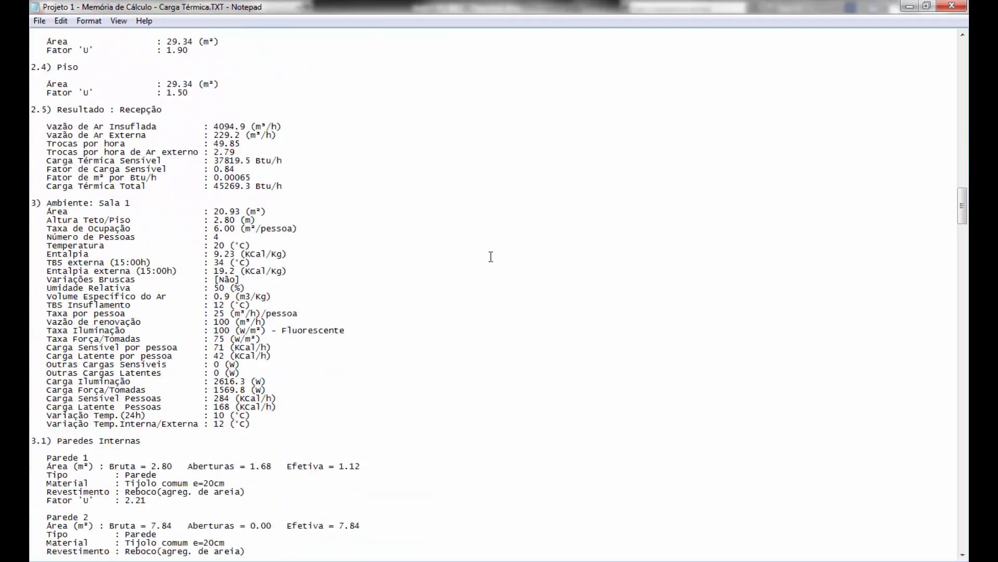
scroll(491, 257, "down", 20)
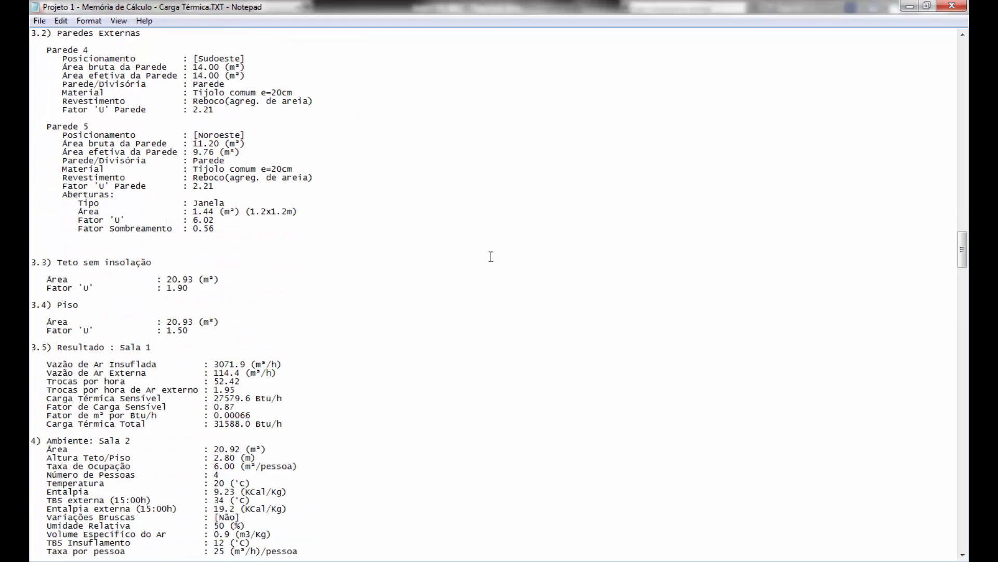
scroll(491, 256, "down", 20)
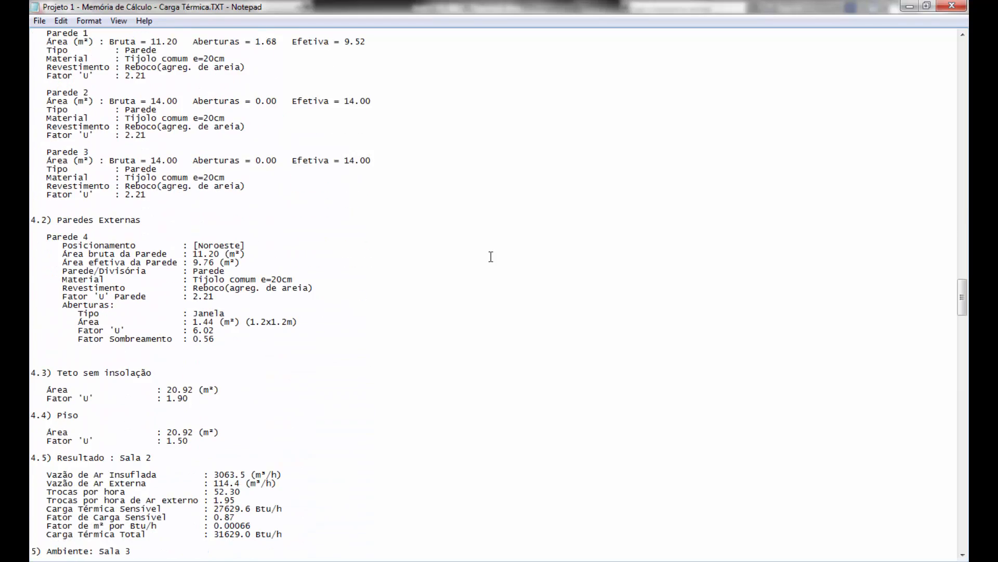
left_click(966, 5)
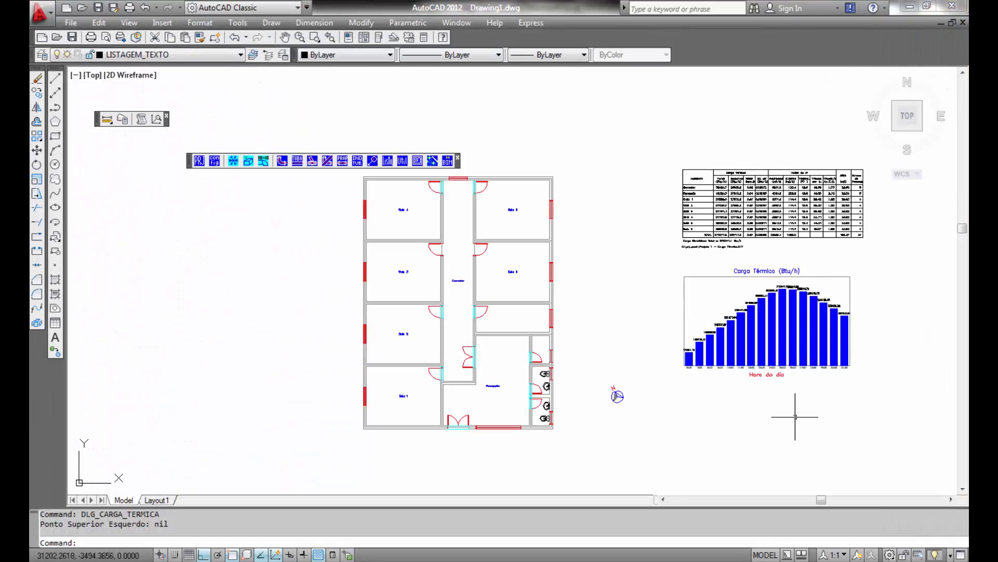
- Inspect the inserted thermal load table and load chart beside the floor plan
middle_click_drag(798, 414, 564, 461)
scroll(564, 461, "up", 6)
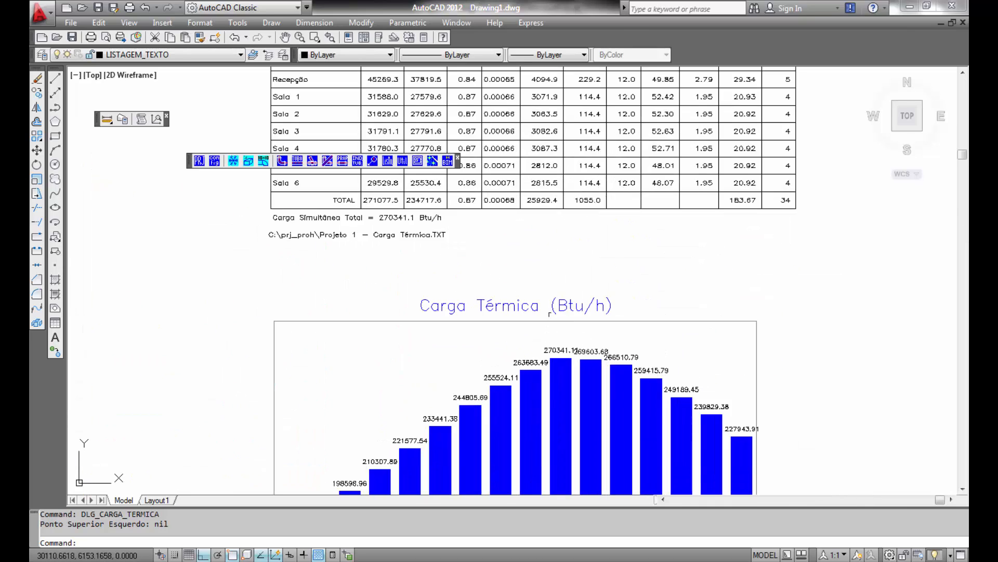
scroll(509, 427, "up", 2)
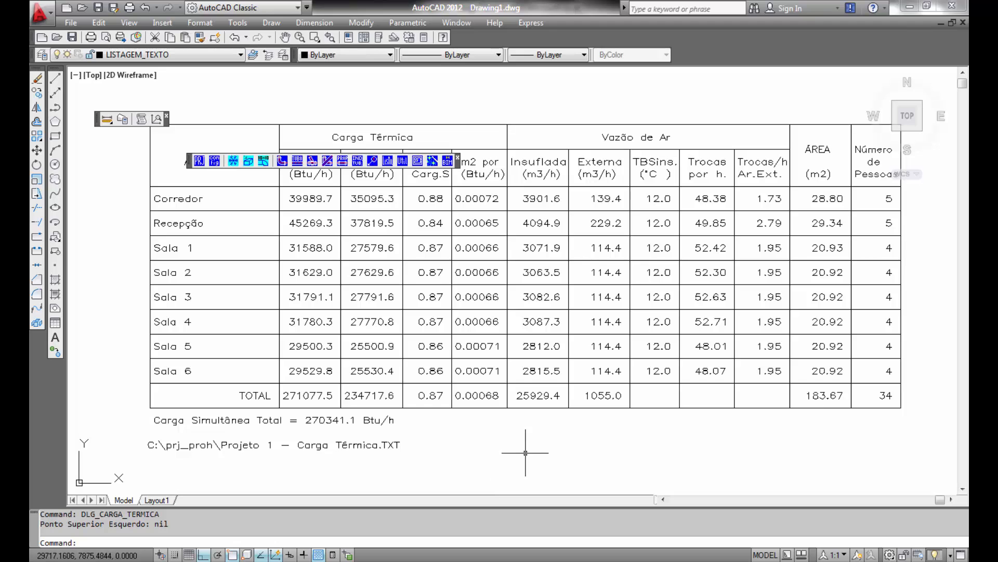
scroll(519, 445, "down", 2)
mouse_move(519, 446)
middle_mouse_down()
mouse_move(513, 286)
mouse_move(548, 286)
mouse_move(553, 271)
middle_mouse_up()
middle_click_drag(545, 378, 552, 322)
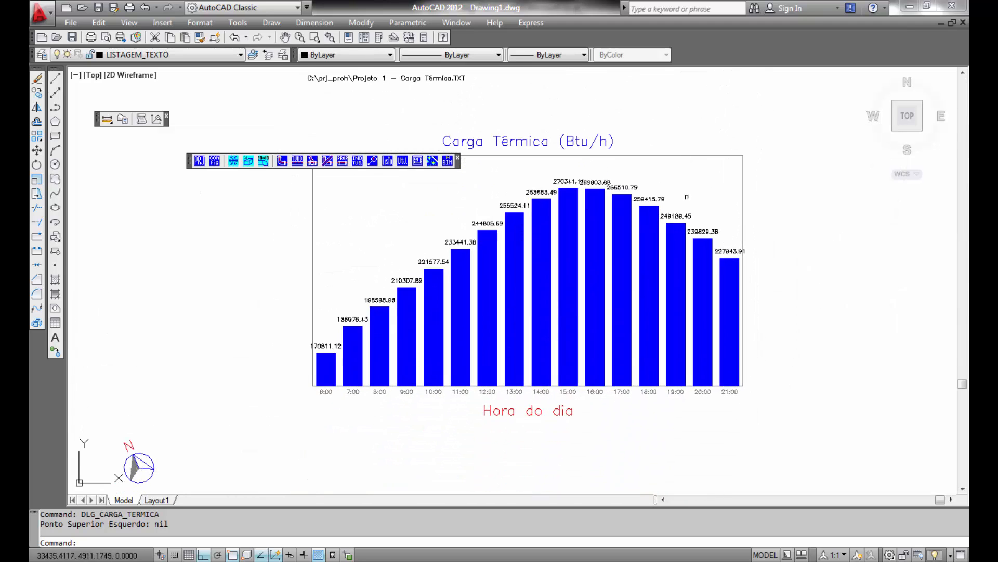
scroll(575, 234, "down", 4)
middle_click_drag(527, 275, 676, 326)
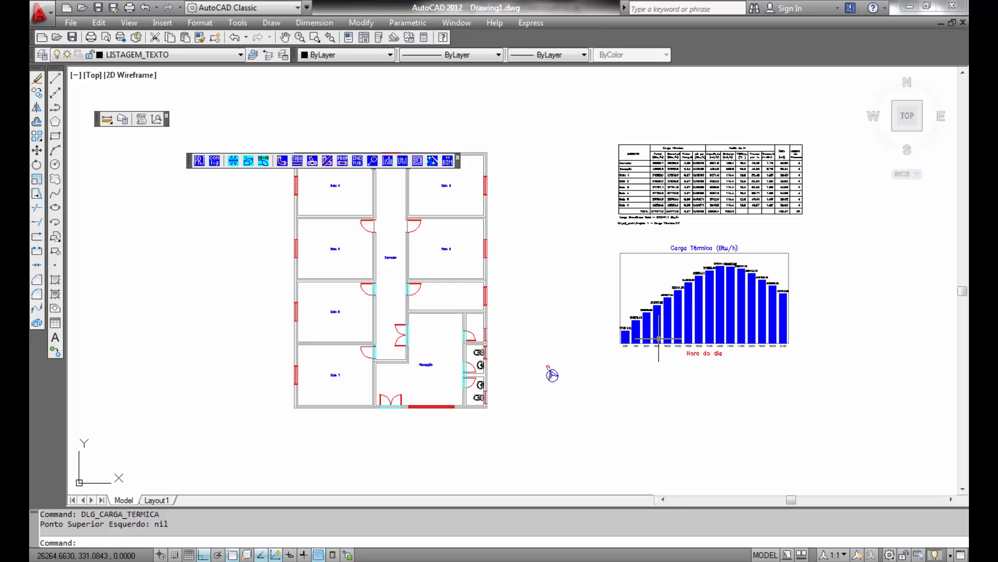
- Choose the Carrier - 3940AQ09 equipment in detailed plan view from the Inserir Conexão library for insertion
left_click(282, 162)
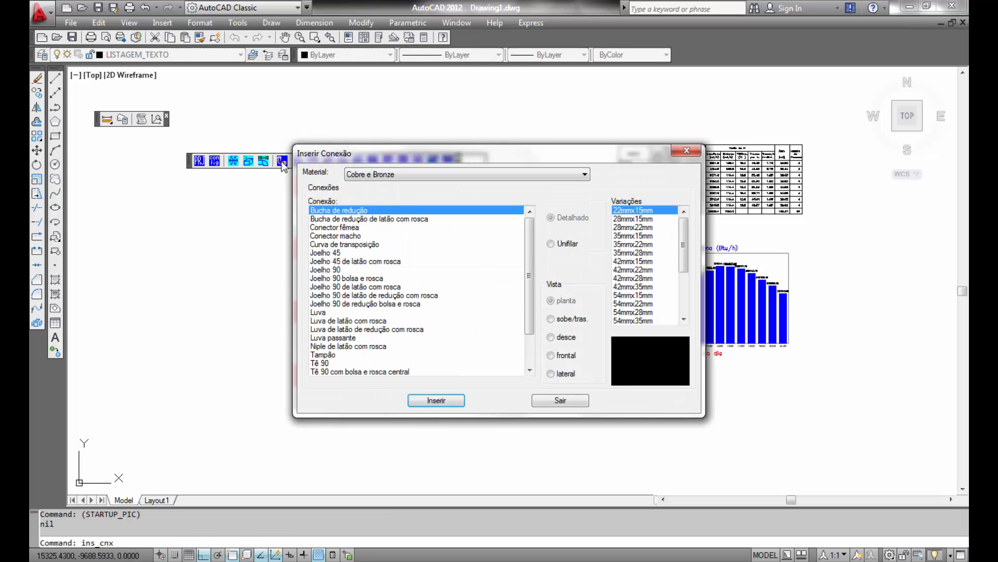
left_click(583, 176)
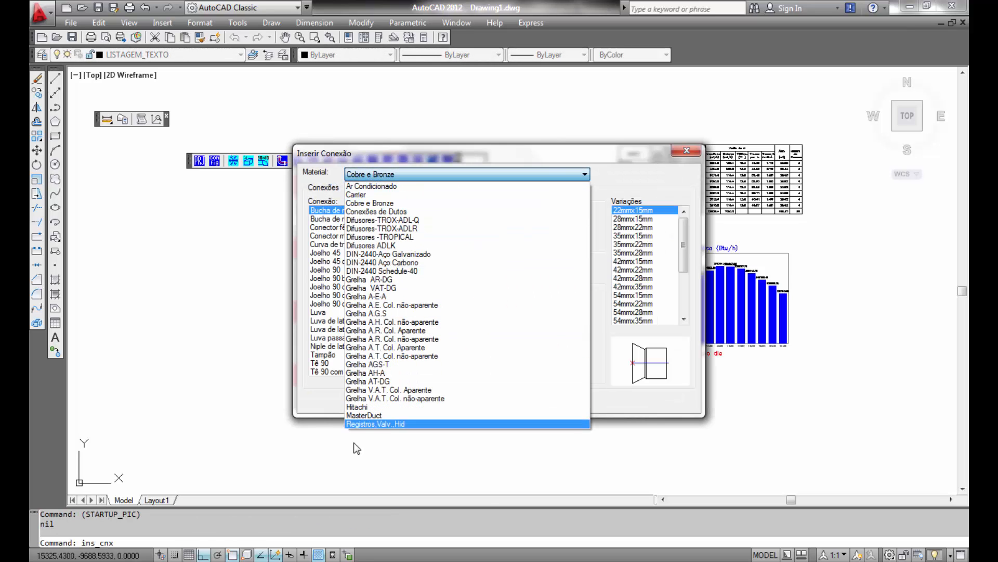
left_click(369, 194)
left_click_drag(529, 229, 529, 341)
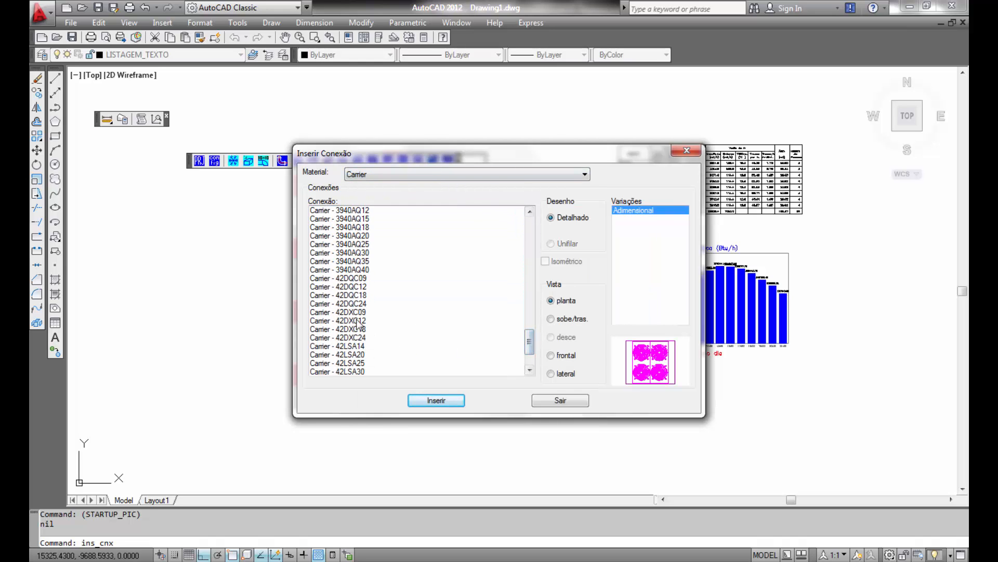
left_click(353, 320)
left_click(348, 345)
left_click(346, 356)
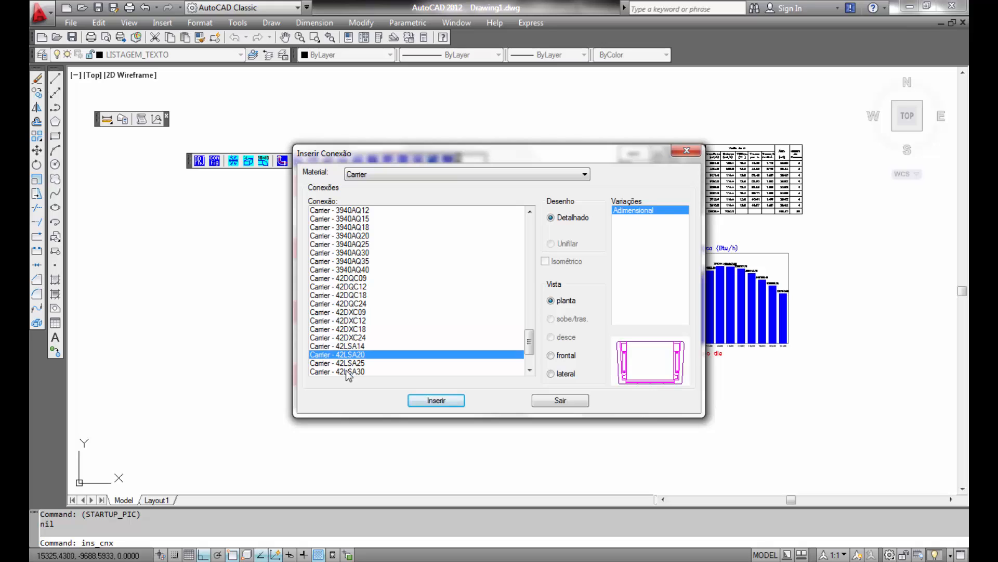
left_click(361, 244)
left_click(356, 227)
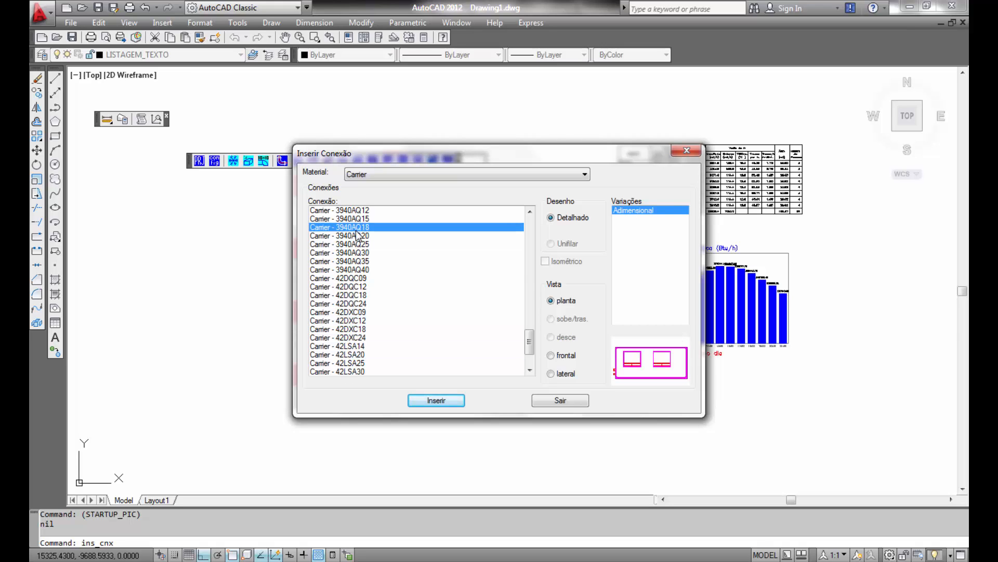
left_click(354, 219)
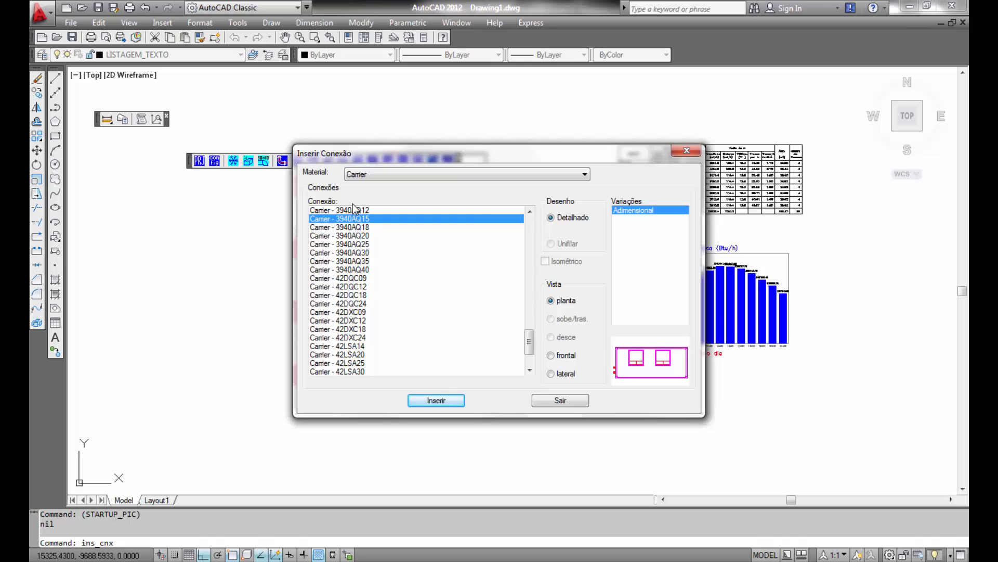
left_click(355, 210)
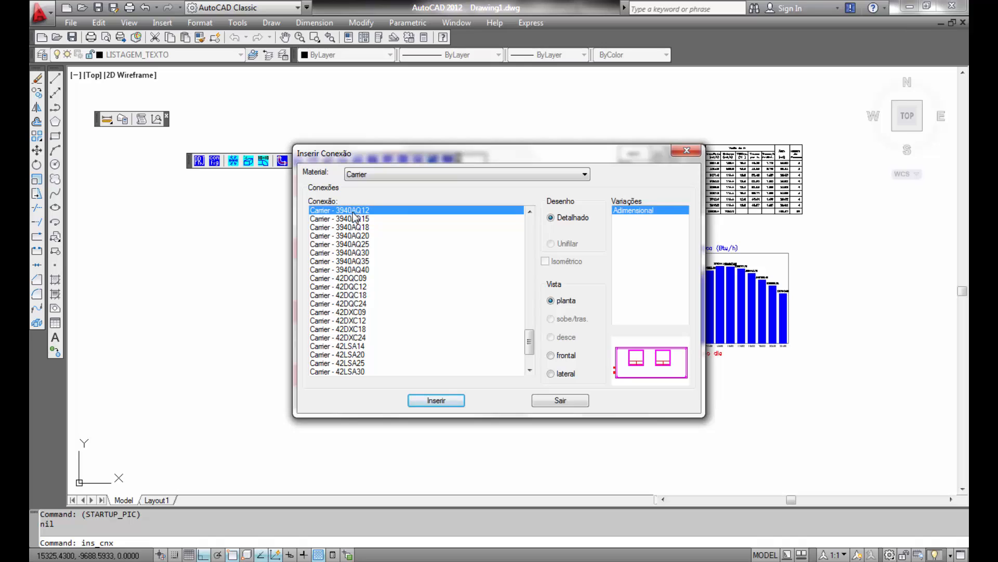
left_click(530, 211)
left_click(530, 211)
left_click(530, 212)
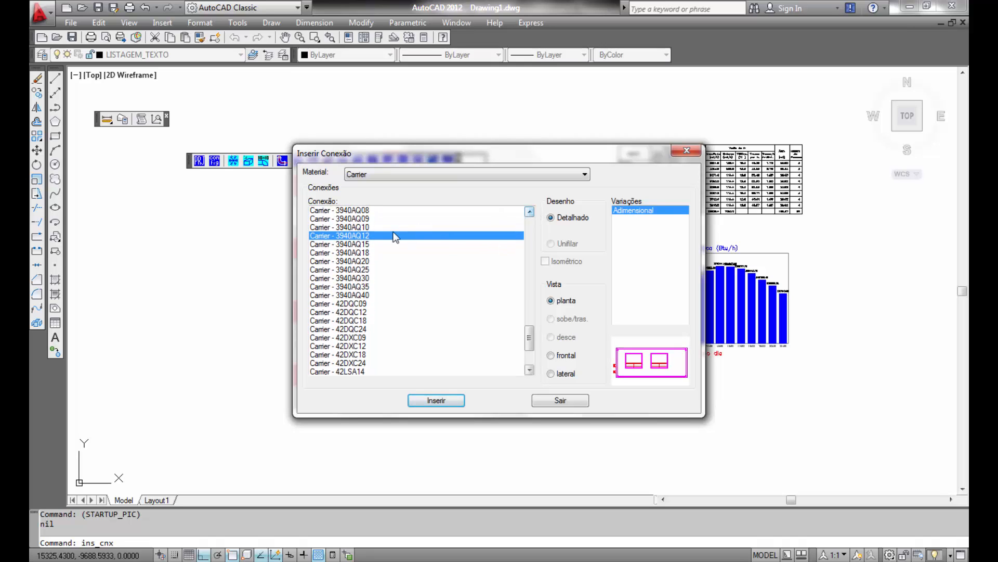
left_click(354, 219)
left_click(437, 400)
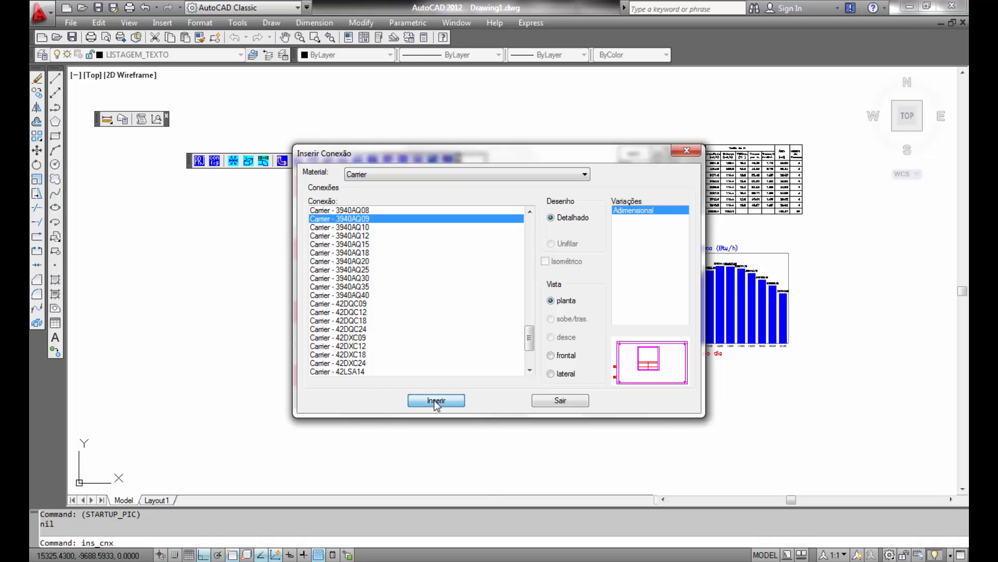
- Place the Carrier unit in the small room below Sala 6, rotated 180°, and finish inserting
scroll(473, 307, "up", 5)
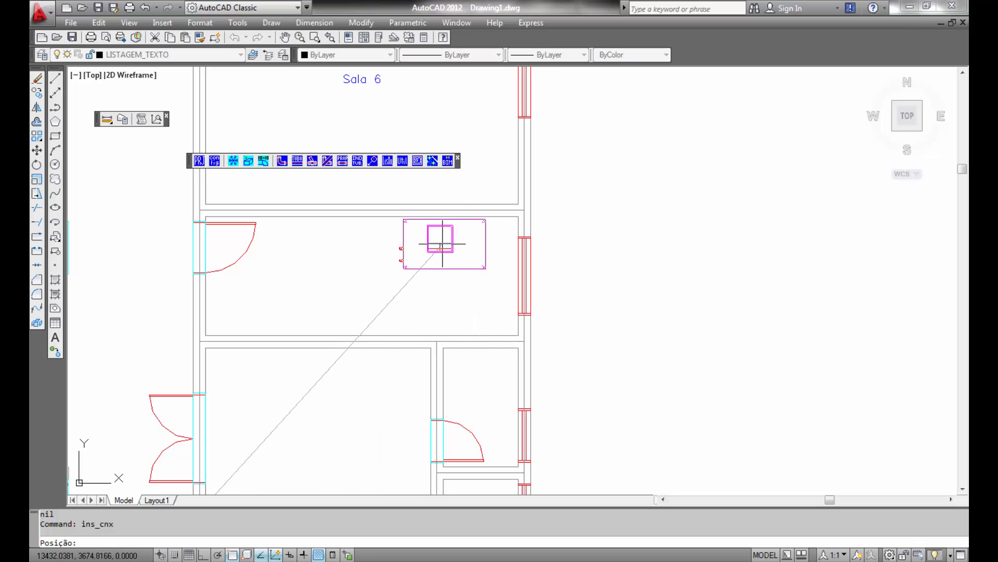
left_click(440, 244)
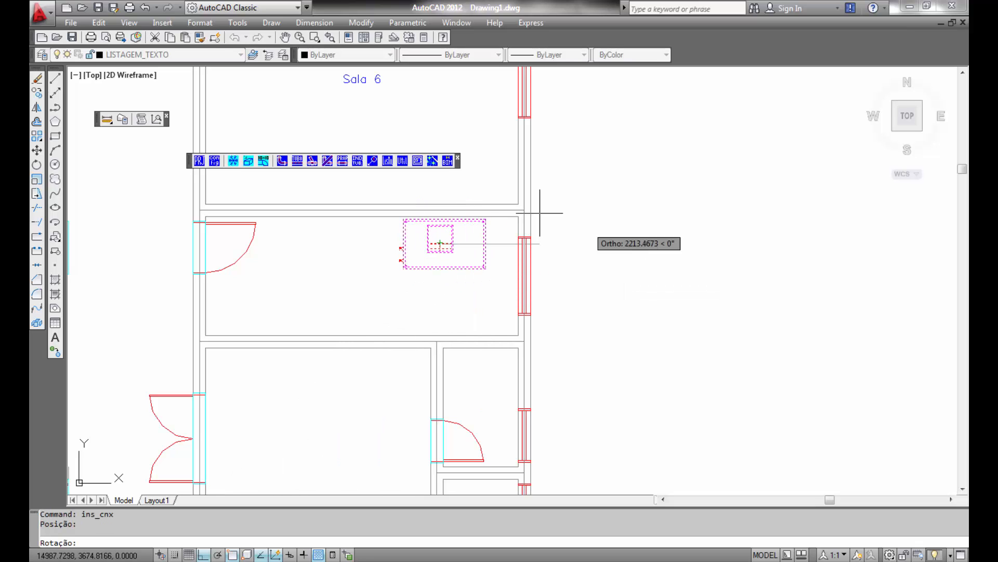
left_click(291, 237)
scroll(308, 242, "down", 1)
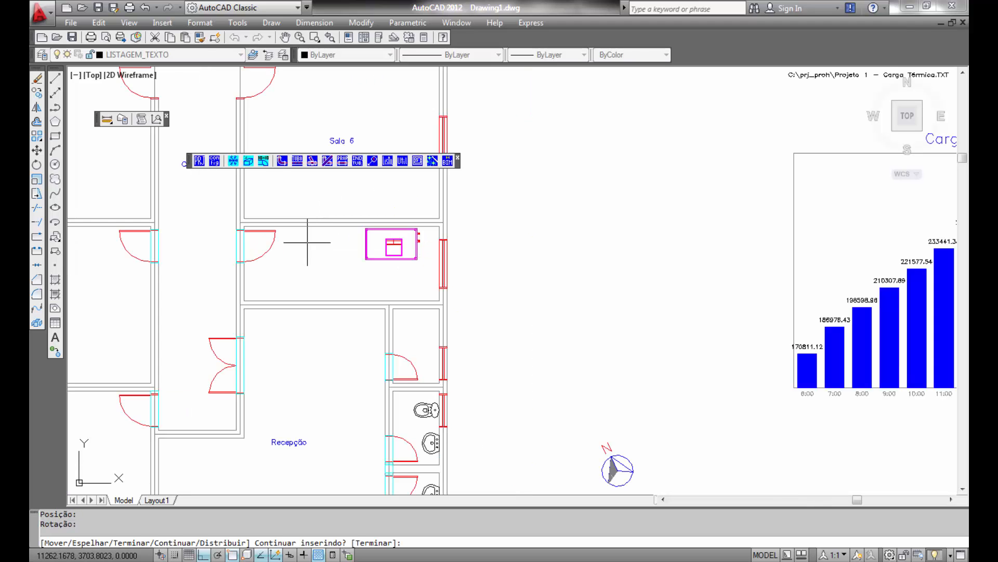
mouse_move(332, 250)
middle_mouse_down()
mouse_move(456, 312)
mouse_move(550, 334)
middle_mouse_up()
scroll(501, 290, "down", 2)
middle_click_drag(505, 304, 526, 373)
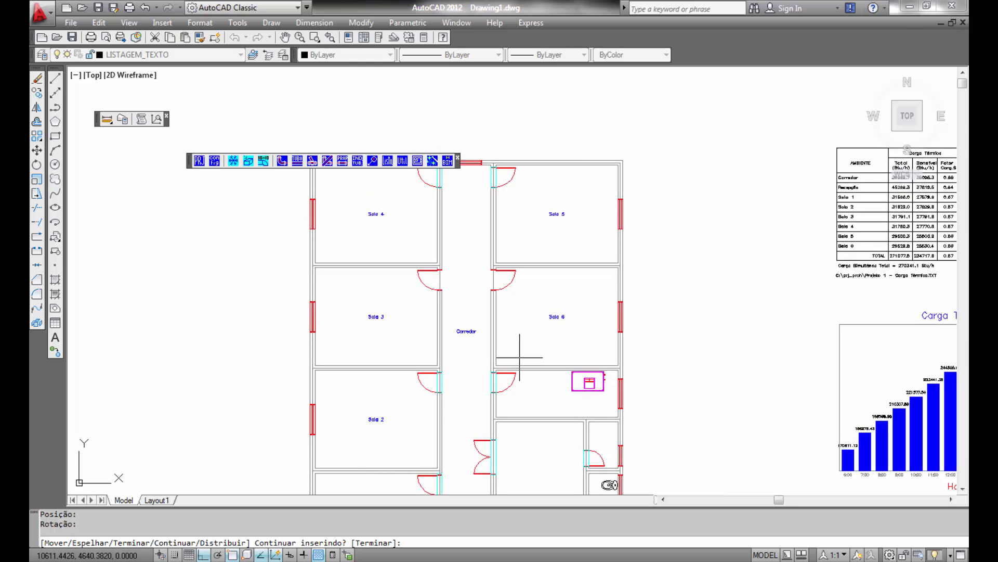
key("Return")
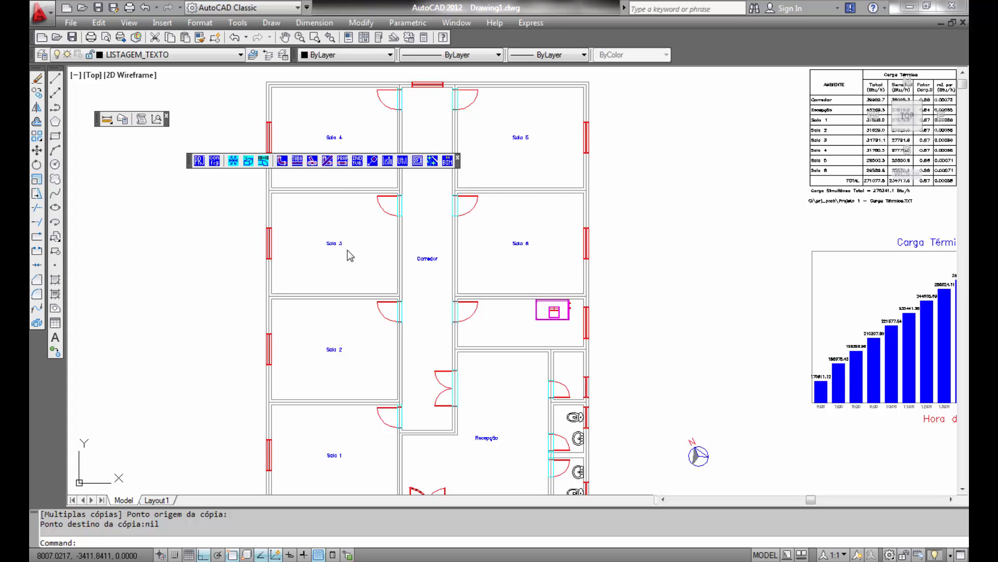
- Start duct sizing with the Recuperação de Pressão Estática method and the default 9 m/s initial velocity
left_click(263, 161)
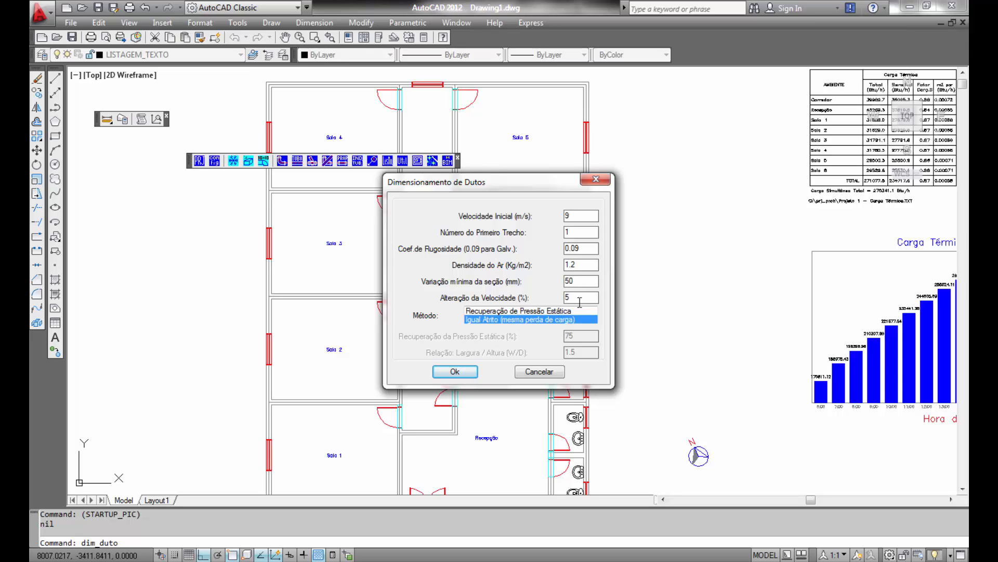
left_click(504, 311)
left_click(505, 319)
left_click(455, 371)
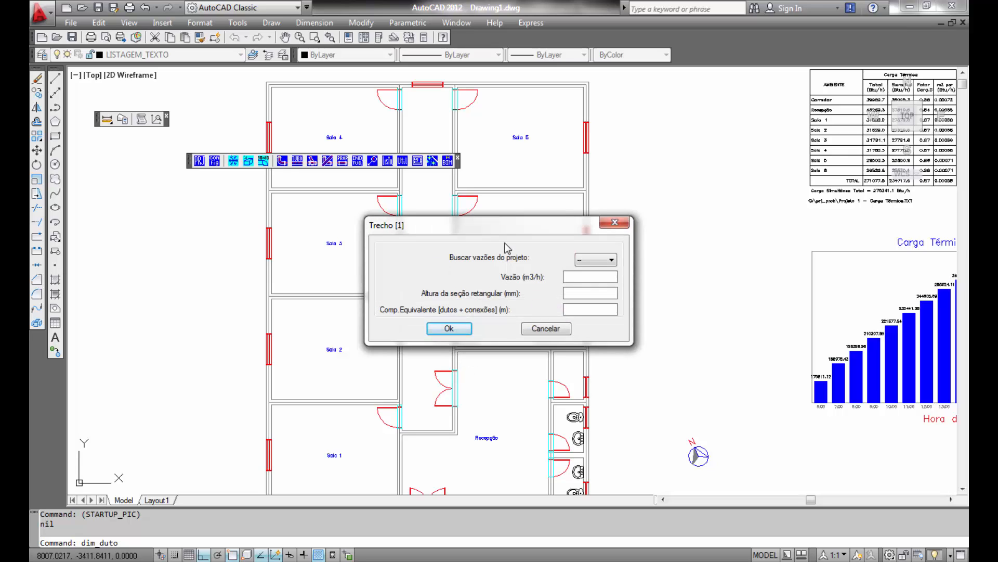
- Define duct section 1 with the summed air flow of all rooms and a rectangular section height of 500 mm
left_click_drag(554, 225, 733, 142)
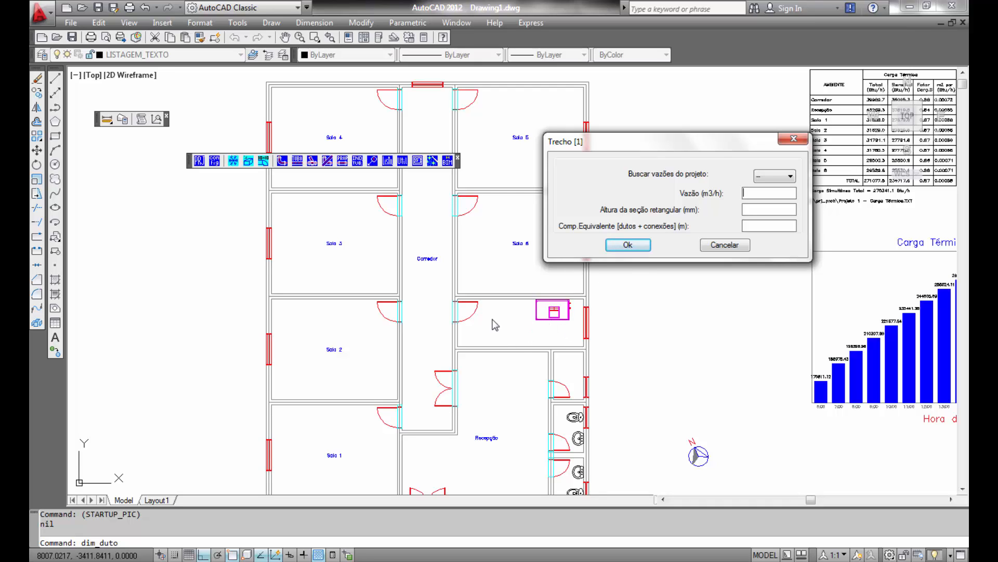
left_click(798, 176)
left_click(770, 191)
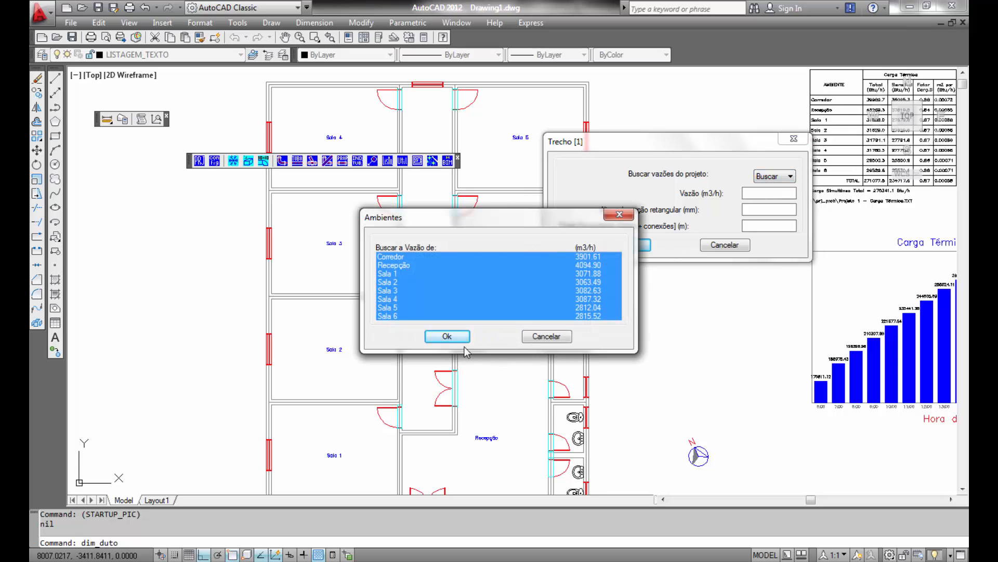
left_click(458, 339)
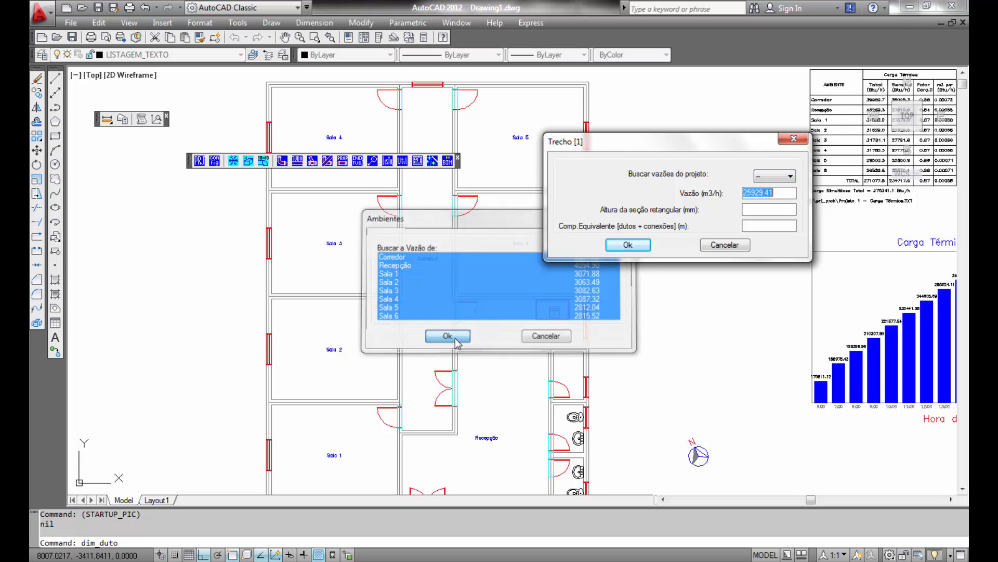
left_click(761, 209)
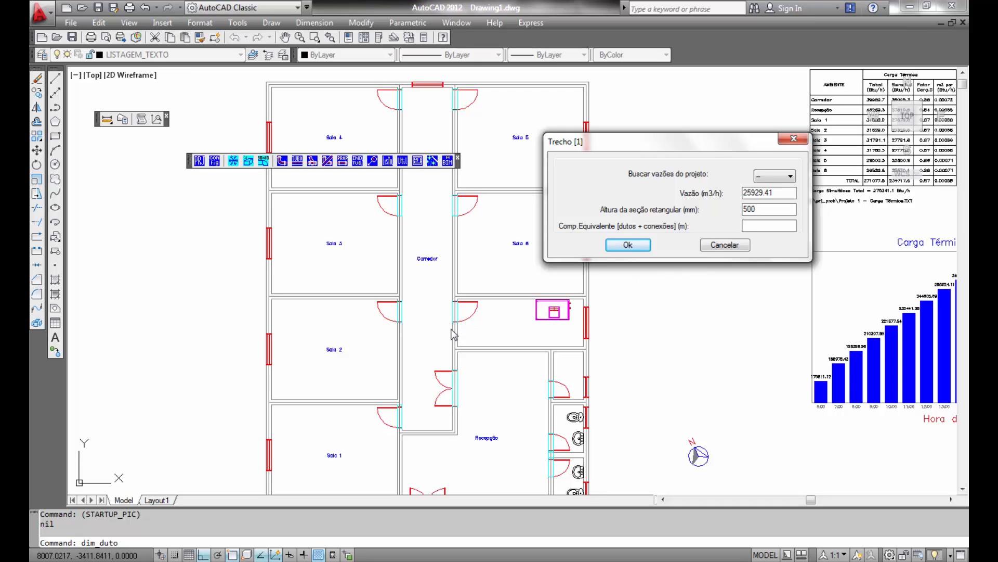
key("Tab")
left_click(635, 245)
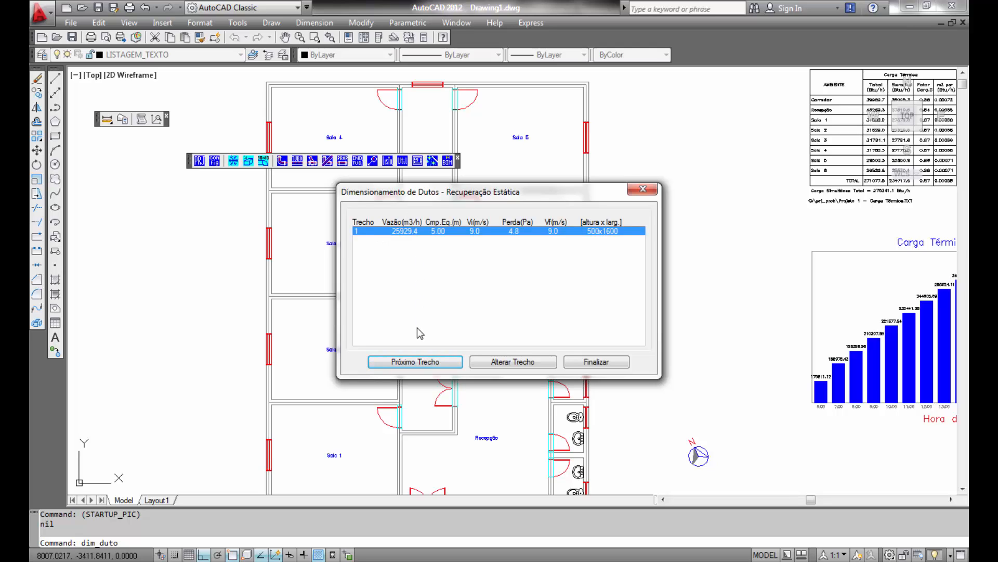
left_click_drag(449, 195, 644, 183)
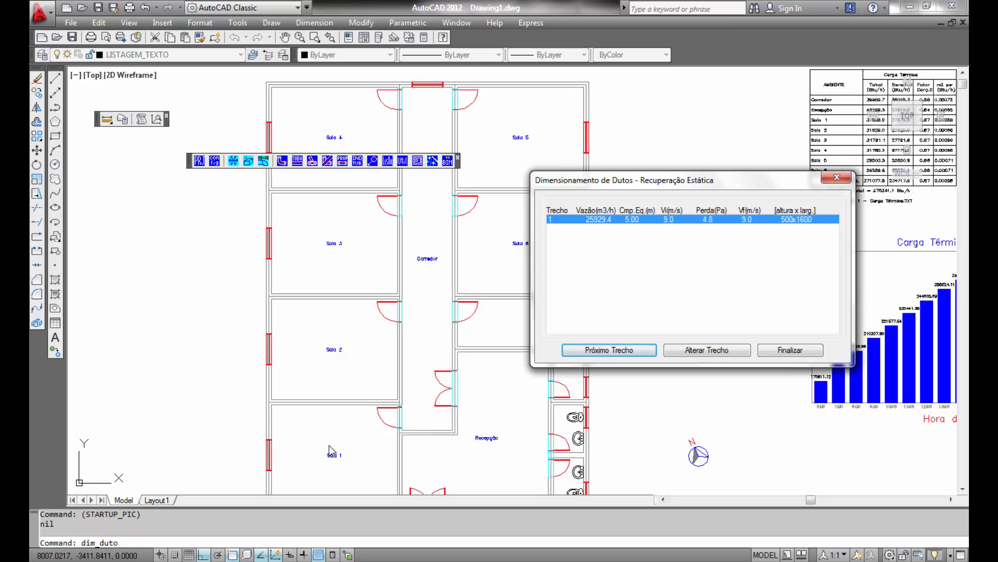
- Add duct section 2 using the combined air flow of Recepção, Sala 1 and Sala 2, with a 6.50 m equivalent length
left_click(630, 352)
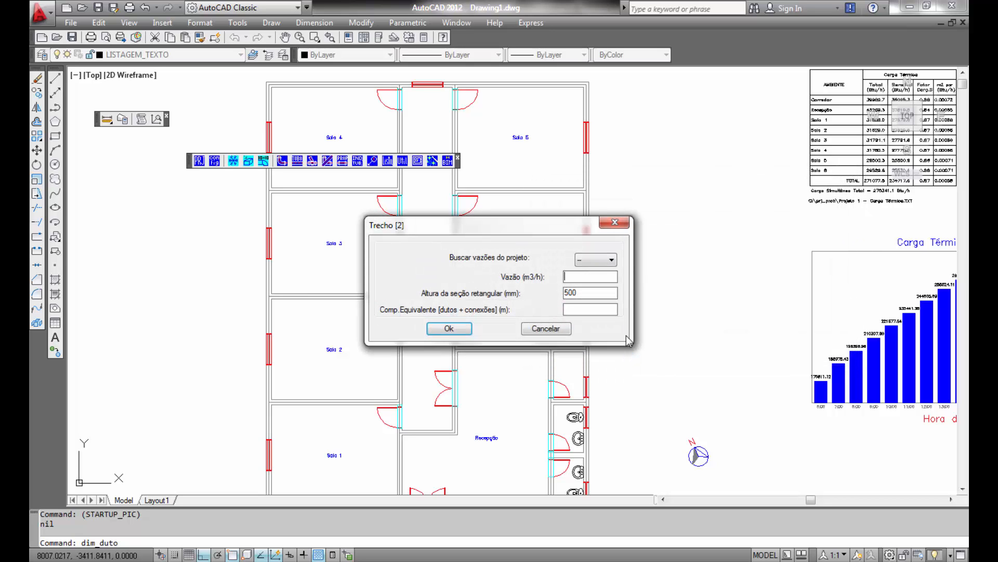
left_click(612, 260)
left_click(596, 280)
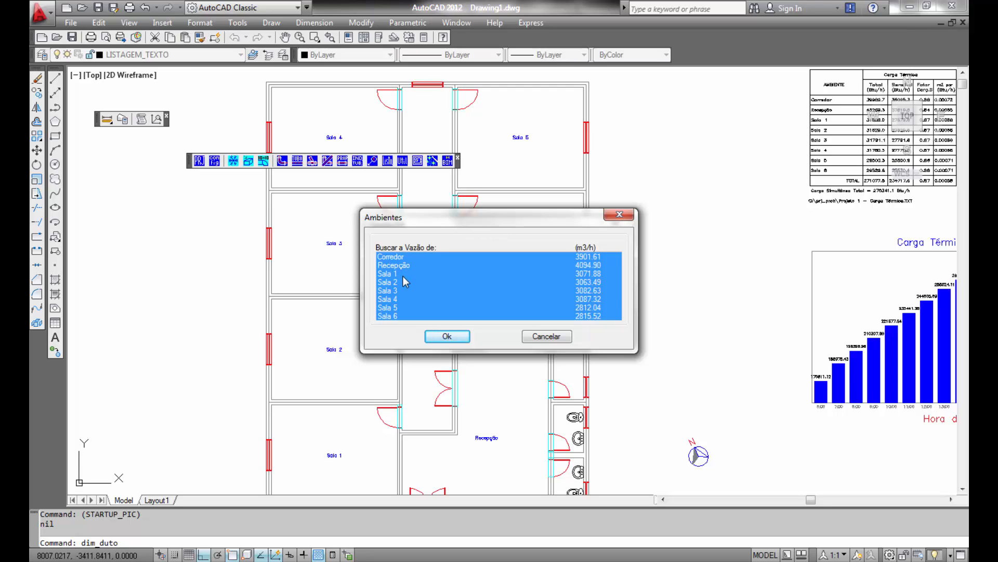
left_click(404, 266)
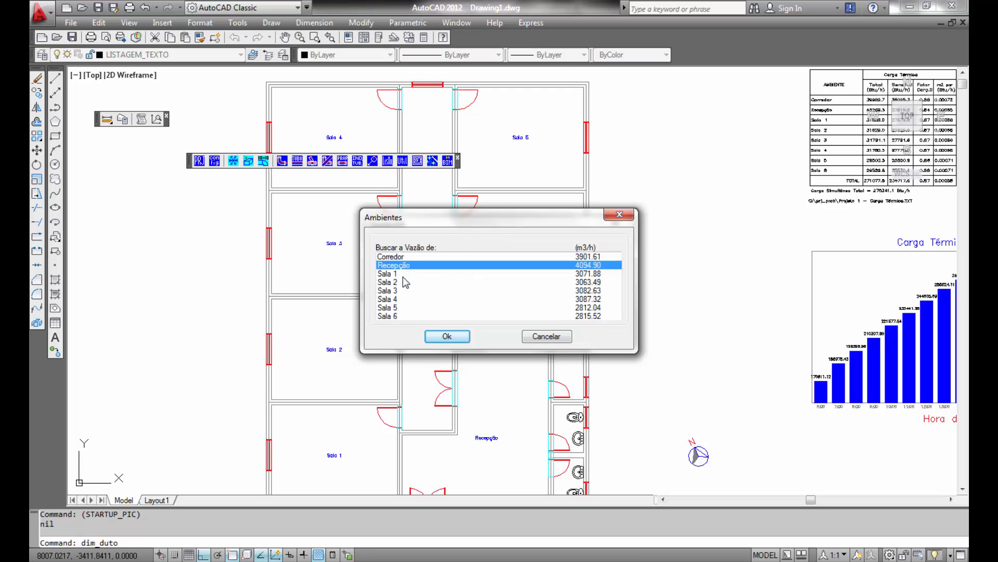
left_click(403, 276)
left_click(398, 282)
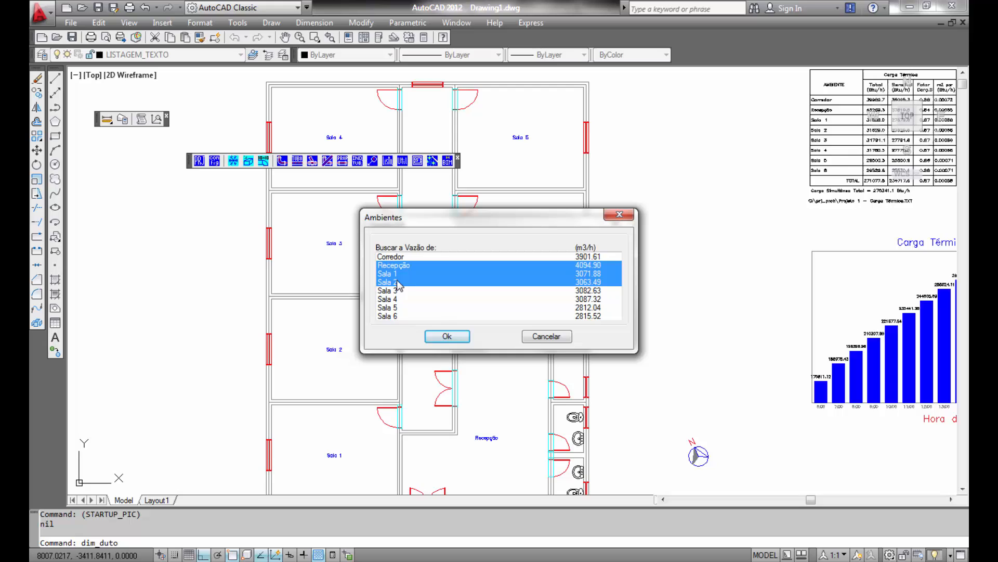
left_click(449, 336)
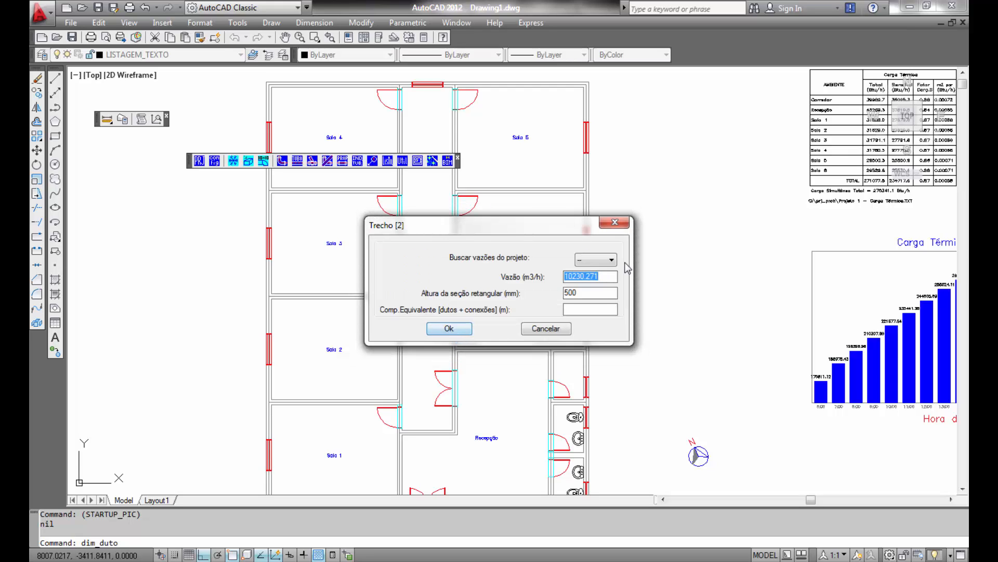
left_click(600, 309)
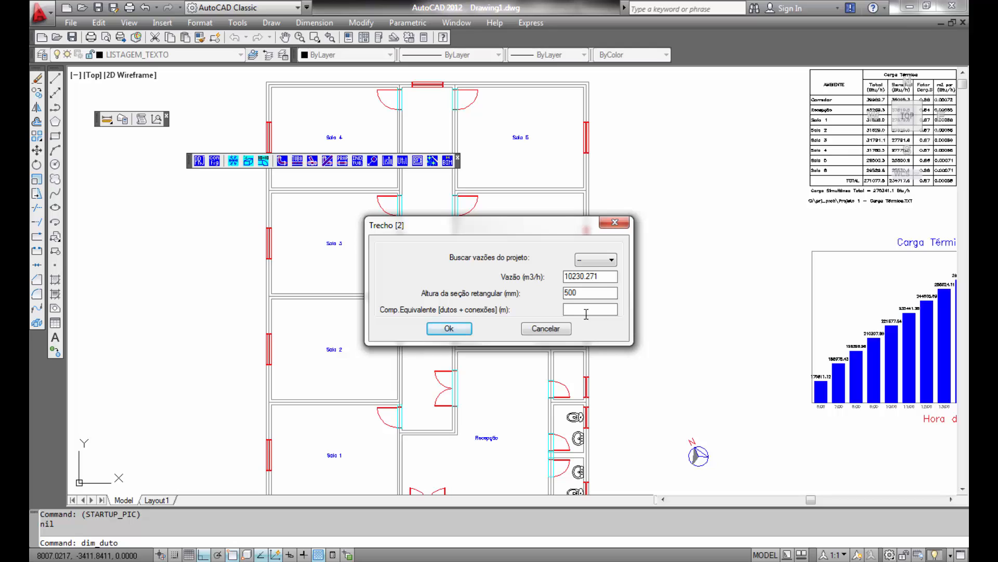
left_click(465, 328)
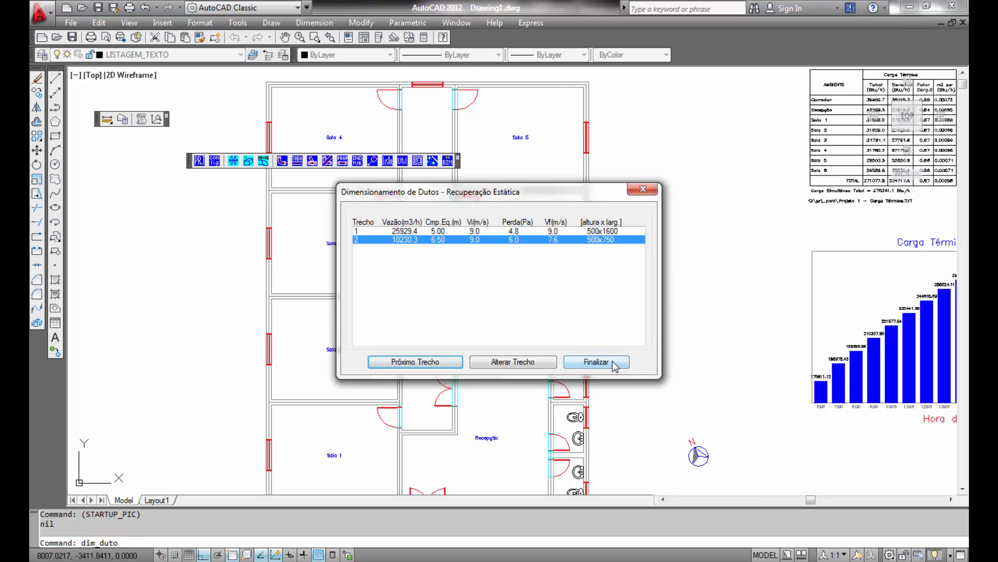
- Finish the static-recovery duct sizing, close the report, and place the duct sizing table below the thermal-load chart
left_click(597, 362)
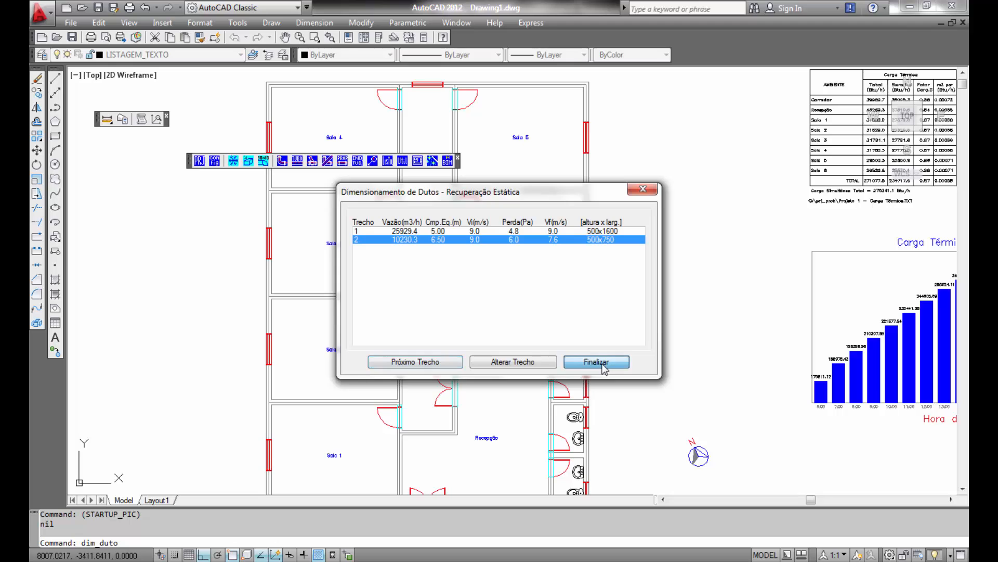
left_click(597, 345)
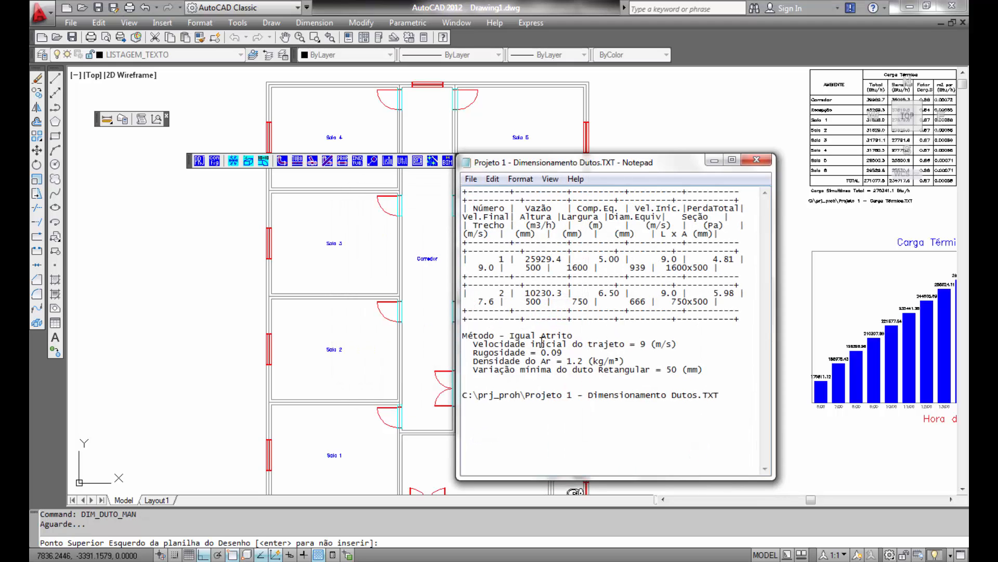
left_click(756, 160)
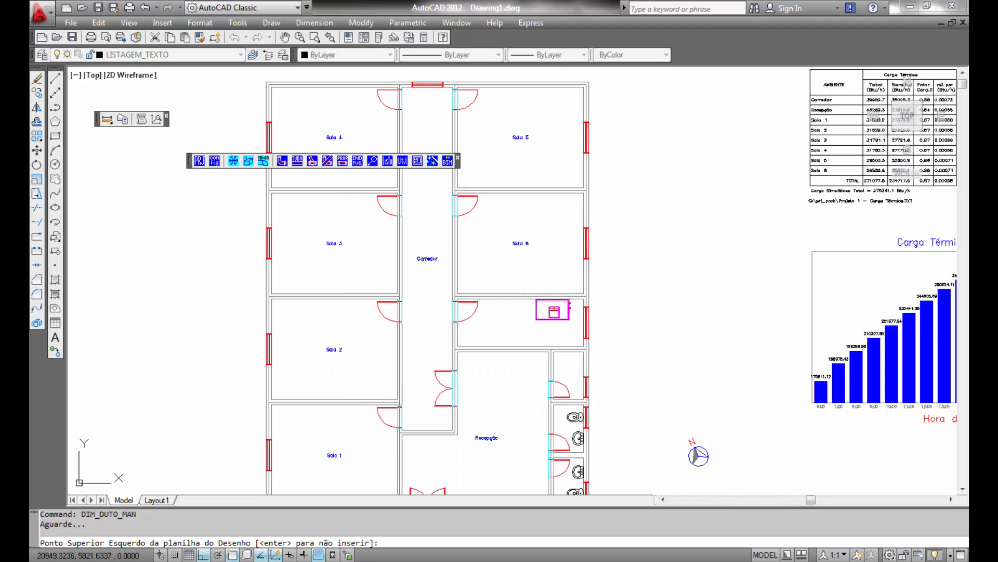
scroll(707, 421, "down", 3)
middle_click_drag(708, 424, 602, 235)
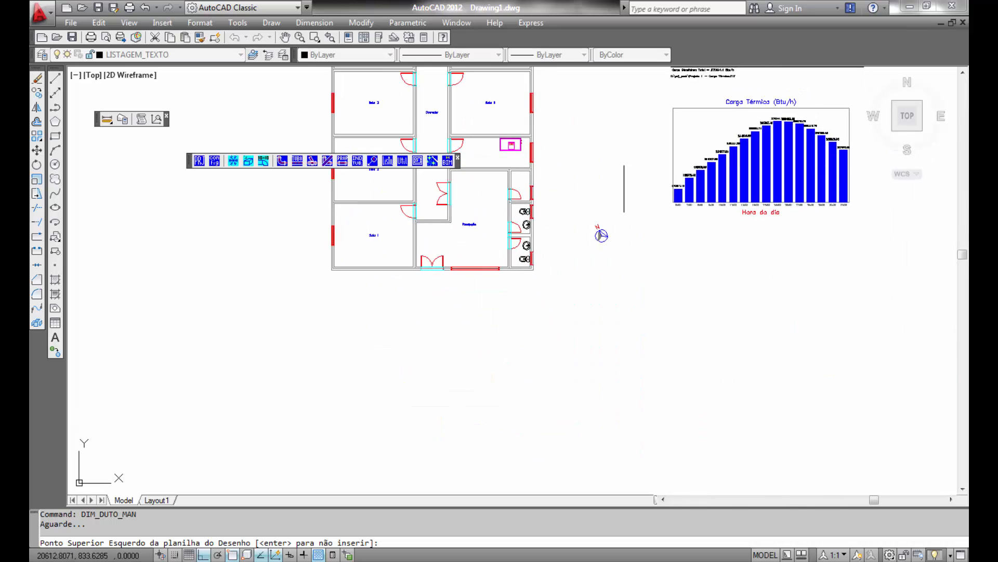
left_click(671, 250)
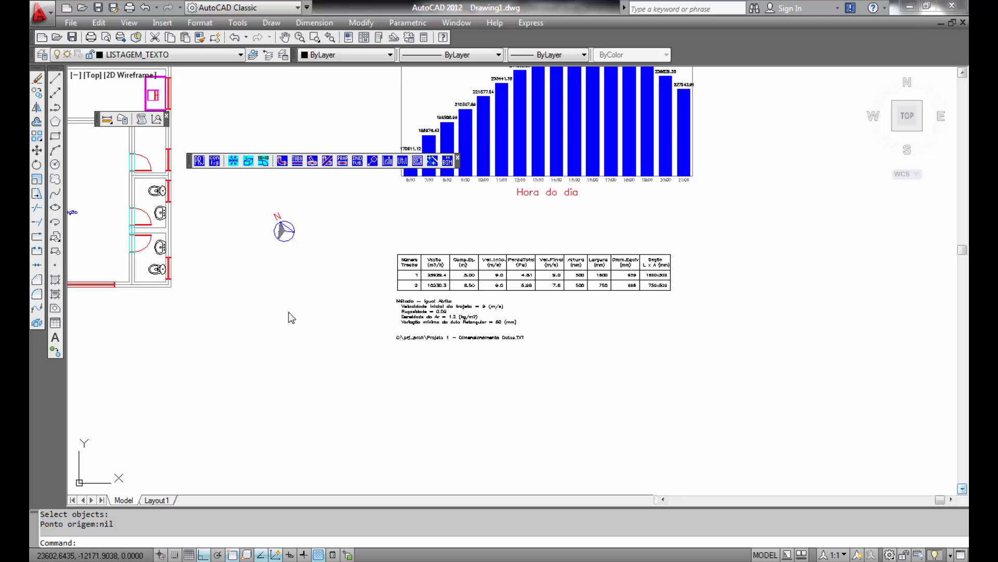
- Insert an air-conditioning duct route starting at the Carrier unit's midpoint and running west to the corridor centre
left_click(287, 313)
middle_click_drag(258, 303, 684, 434)
scroll(572, 242, "up", 8)
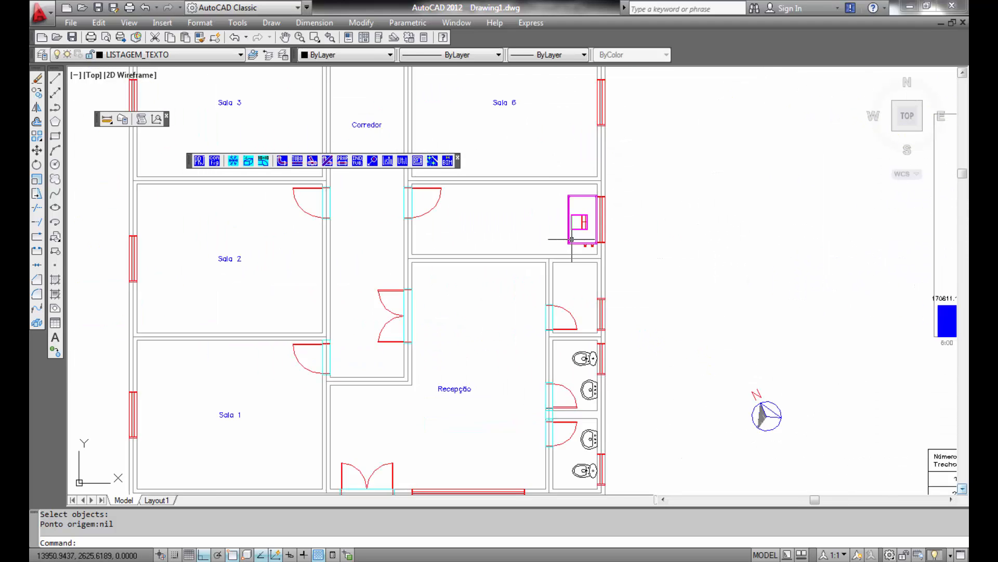
middle_click_drag(558, 214, 710, 364)
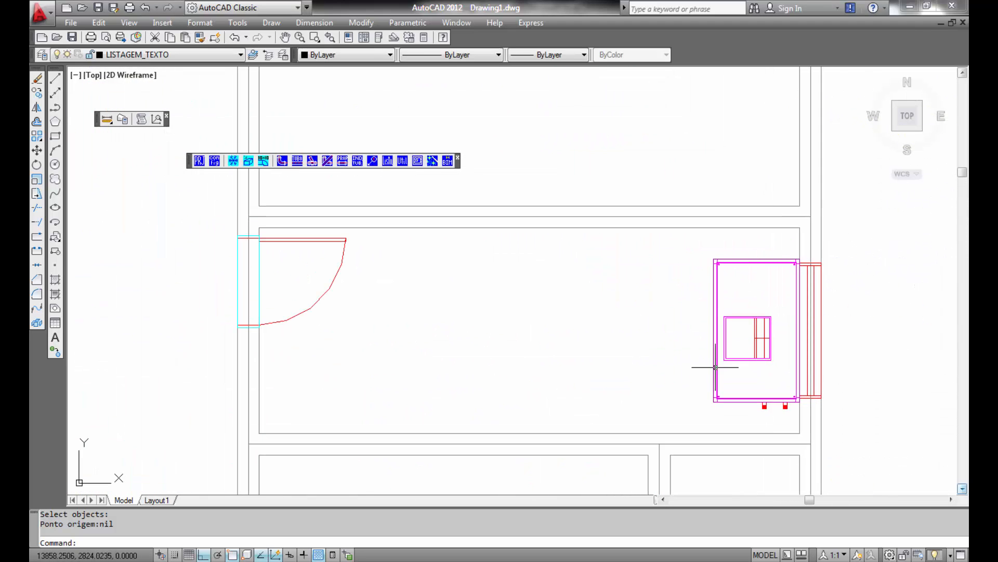
left_click(264, 162)
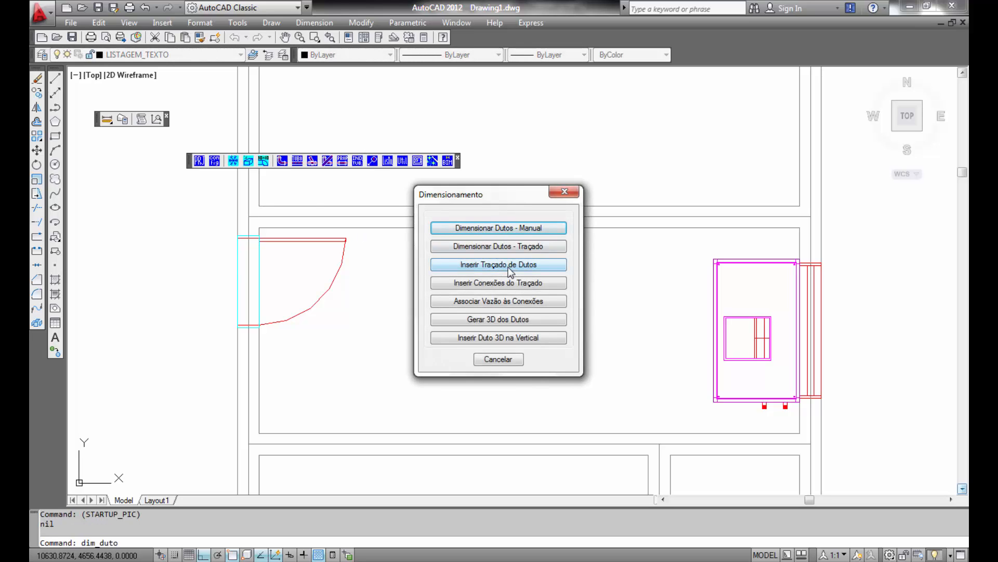
left_click(508, 266)
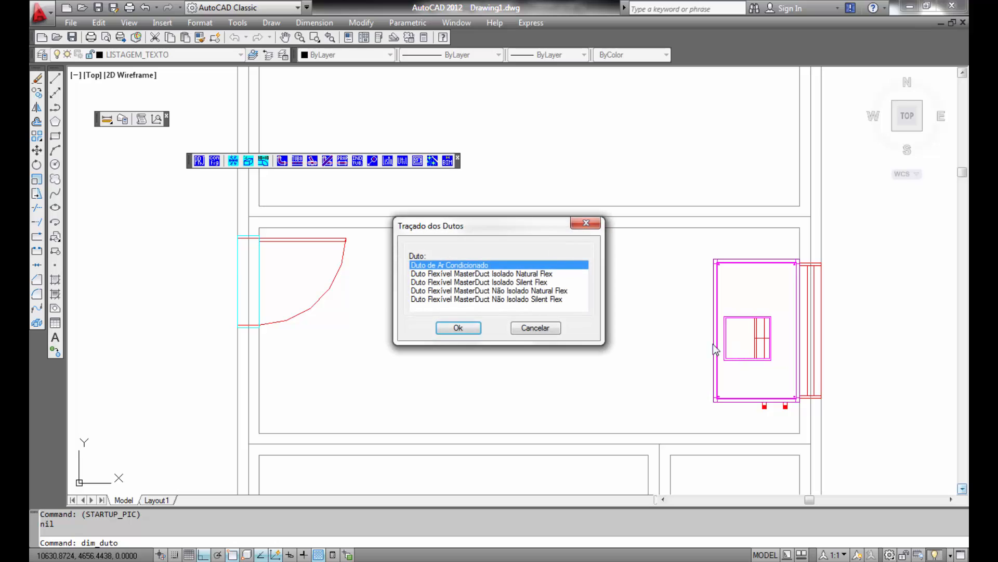
left_click(458, 329)
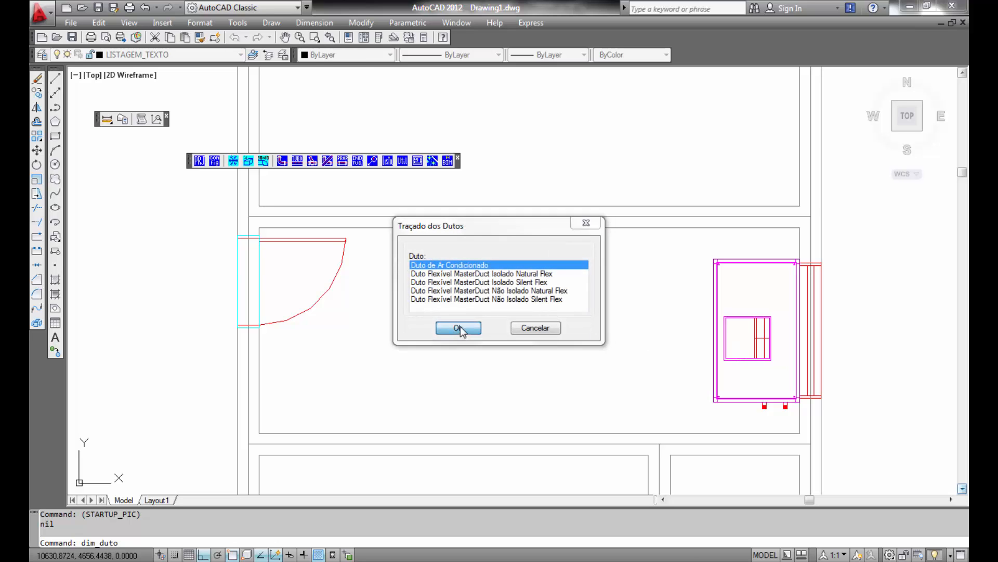
left_click(755, 338)
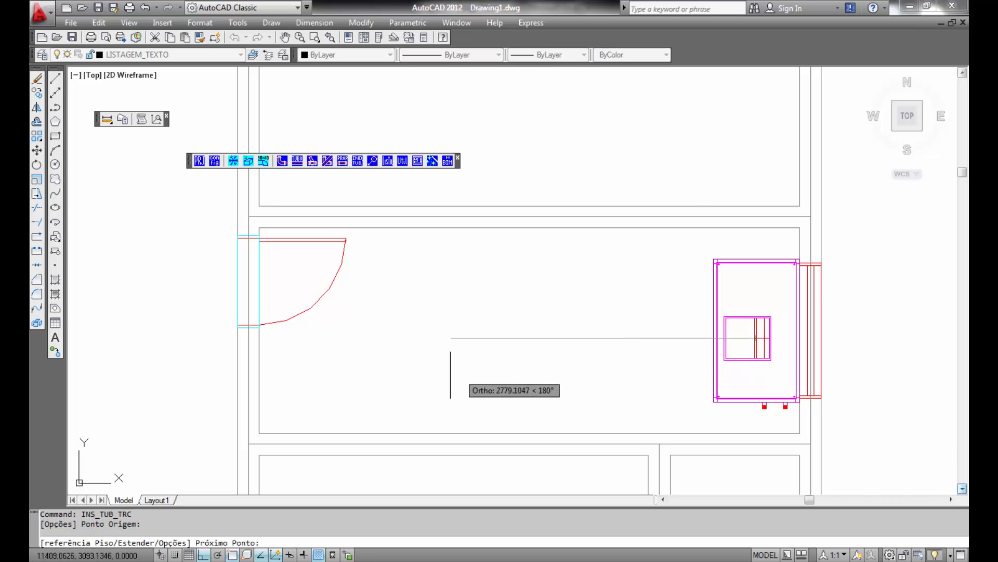
scroll(416, 374, "down", 4)
middle_click_drag(377, 375, 670, 317)
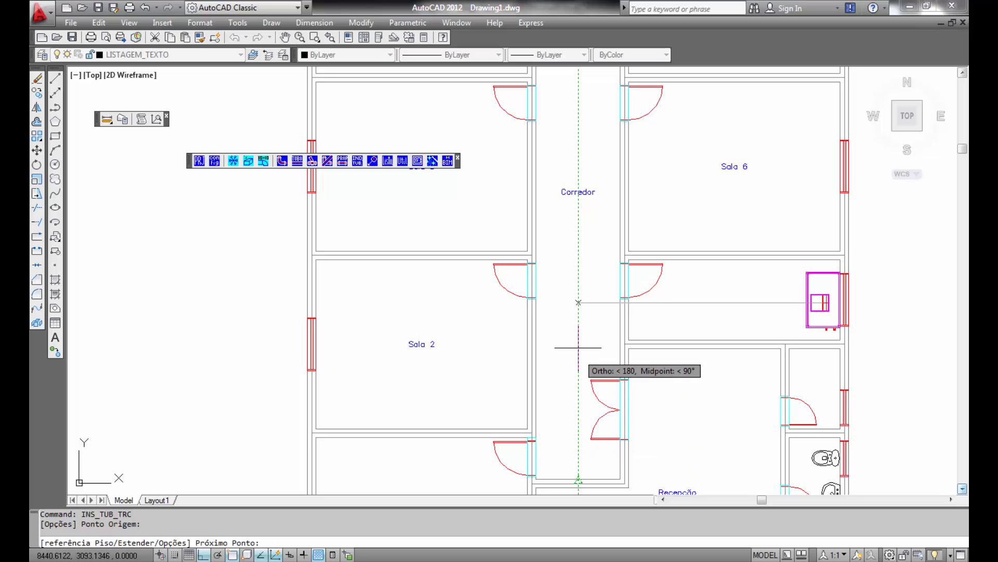
left_click(578, 312)
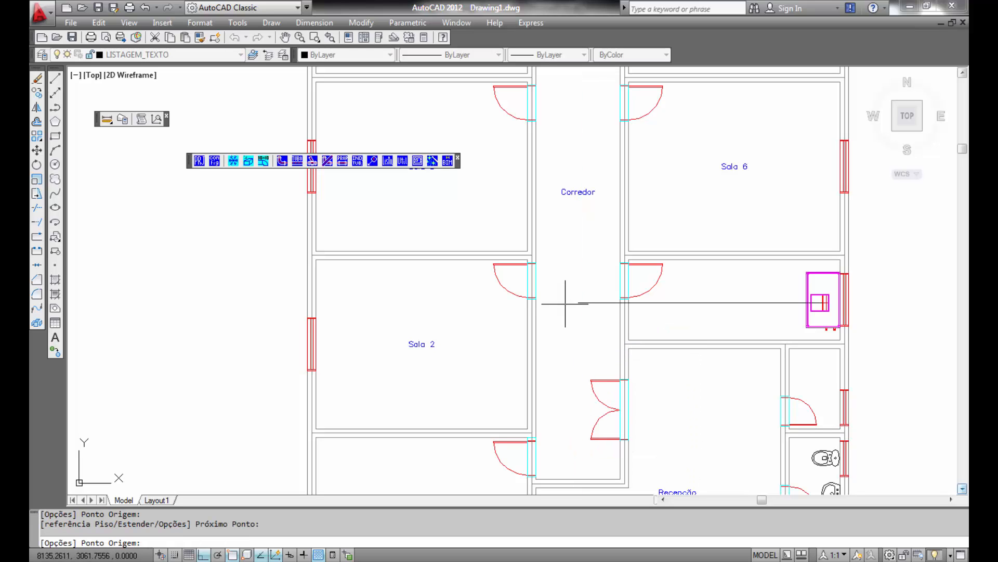
- Continue the duct route south down the corridor and west into Sala 1, then end the routing
left_click(578, 303)
scroll(576, 424, "down", 3)
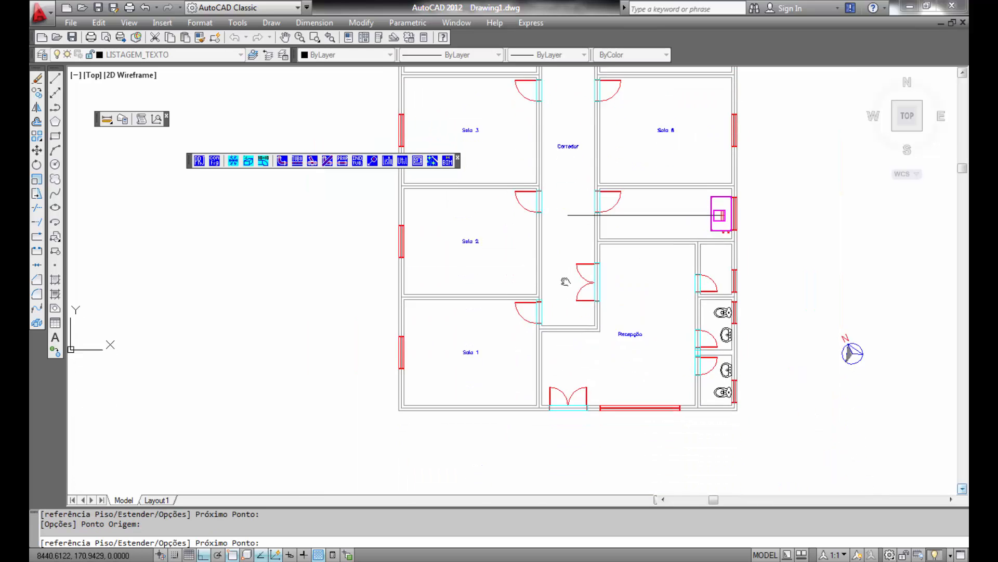
scroll(573, 324, "up", 4)
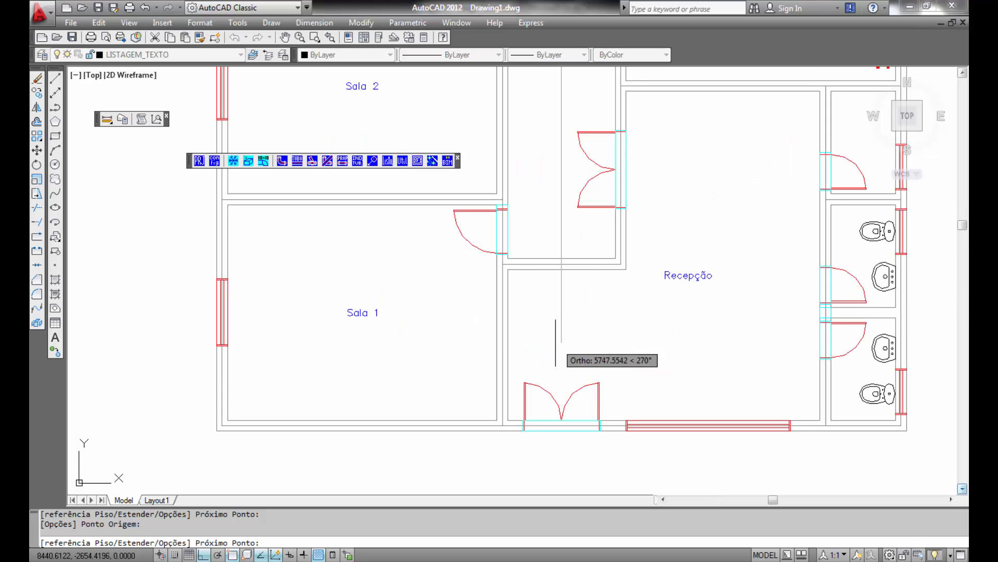
left_click(561, 344)
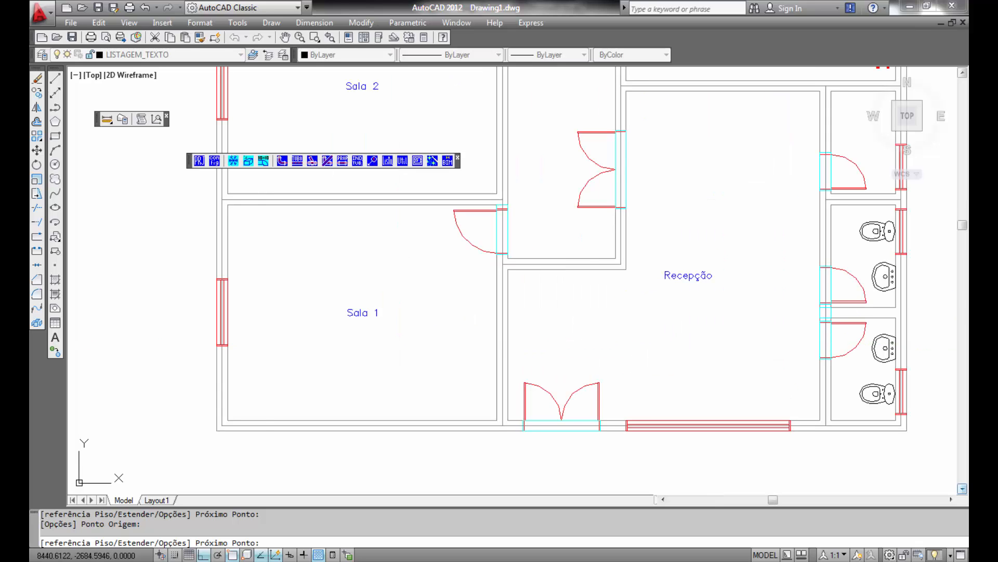
left_click(561, 344)
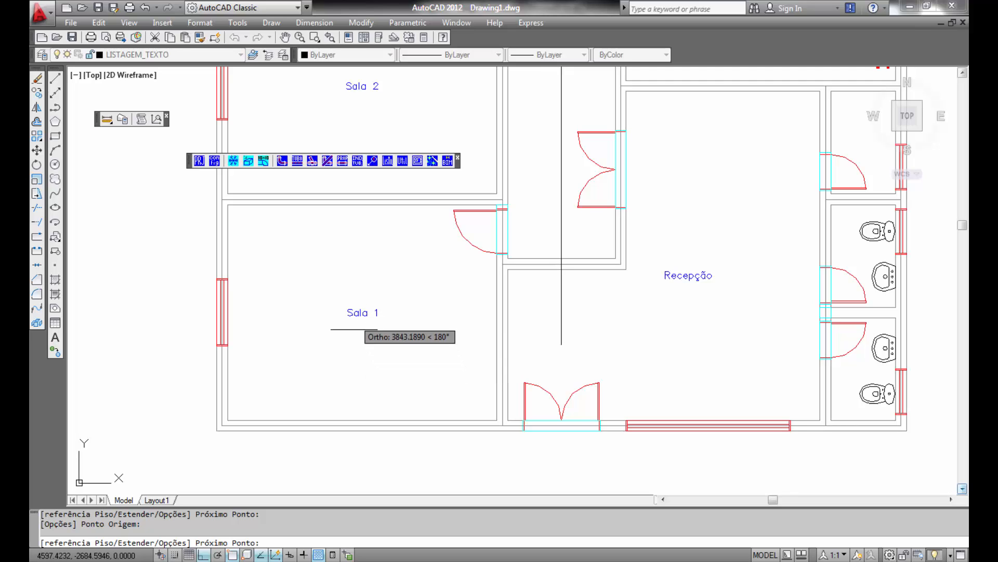
left_click(362, 379)
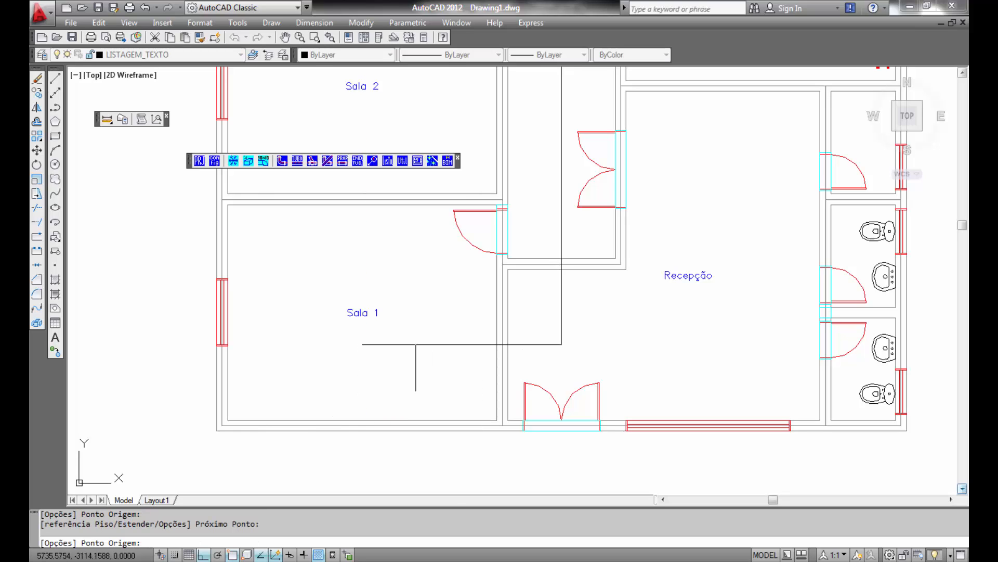
key("Return")
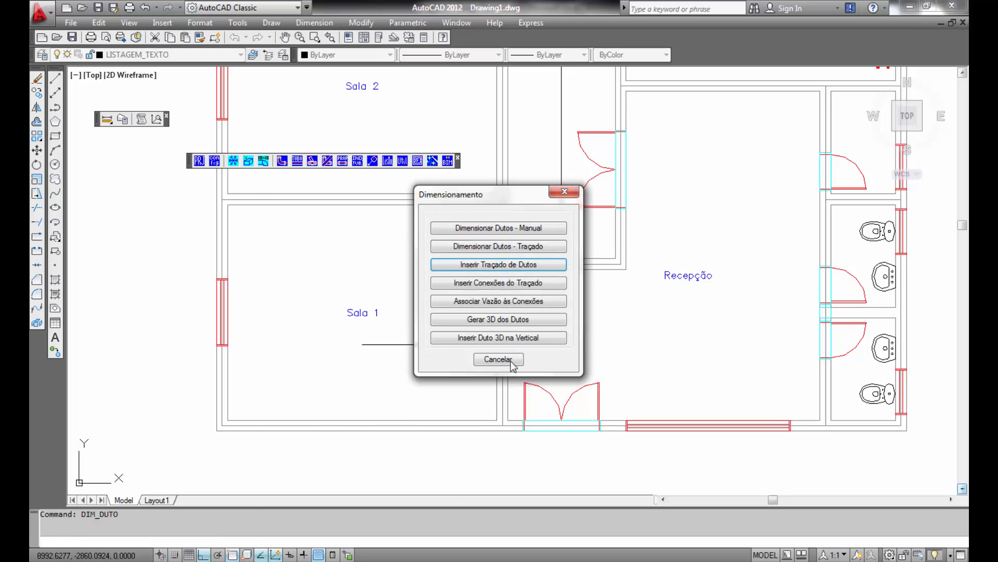
- Route another air-conditioning duct east from the corridor duct into Recepção and north through the room
left_click(504, 264)
left_click(458, 332)
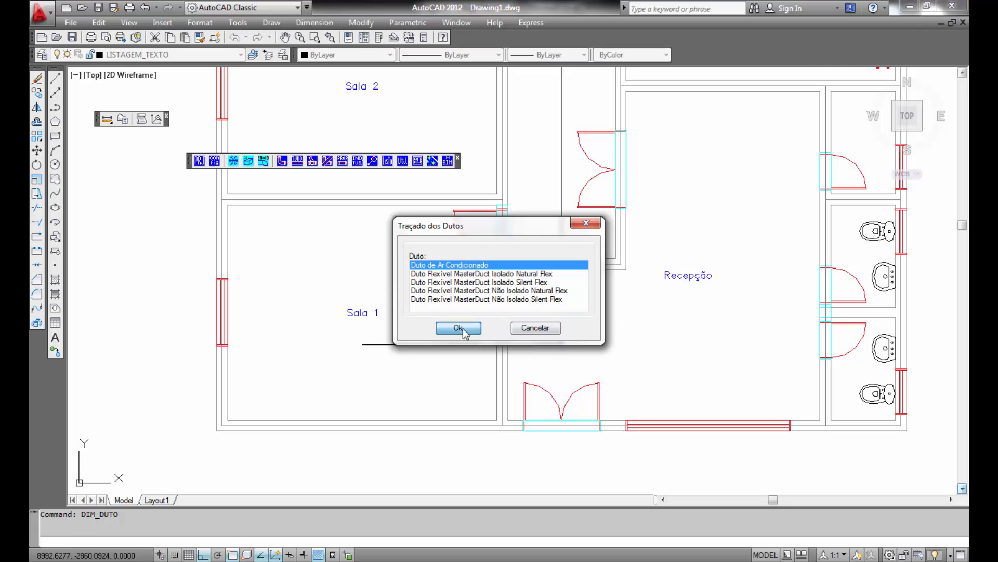
left_click(562, 345)
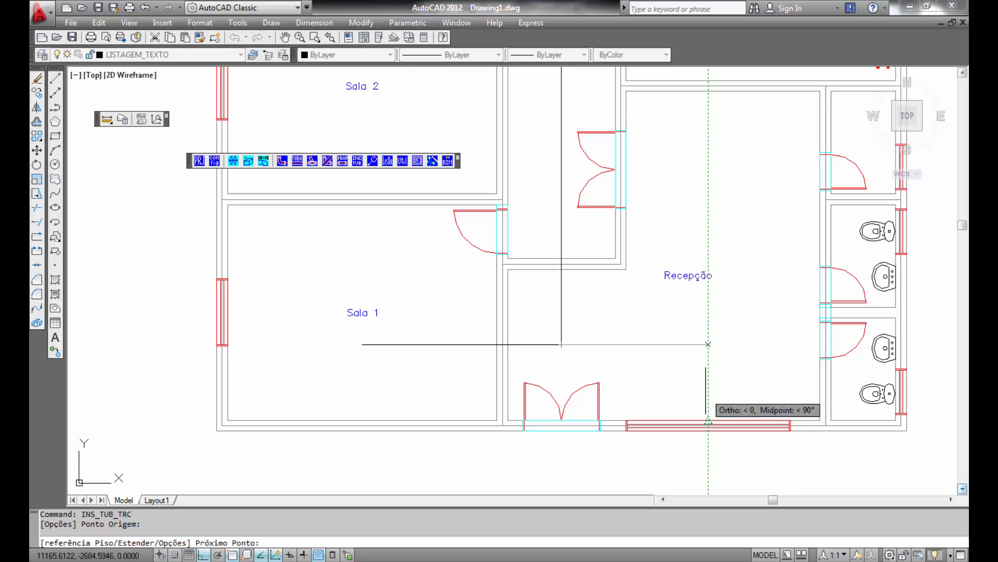
left_click(703, 413)
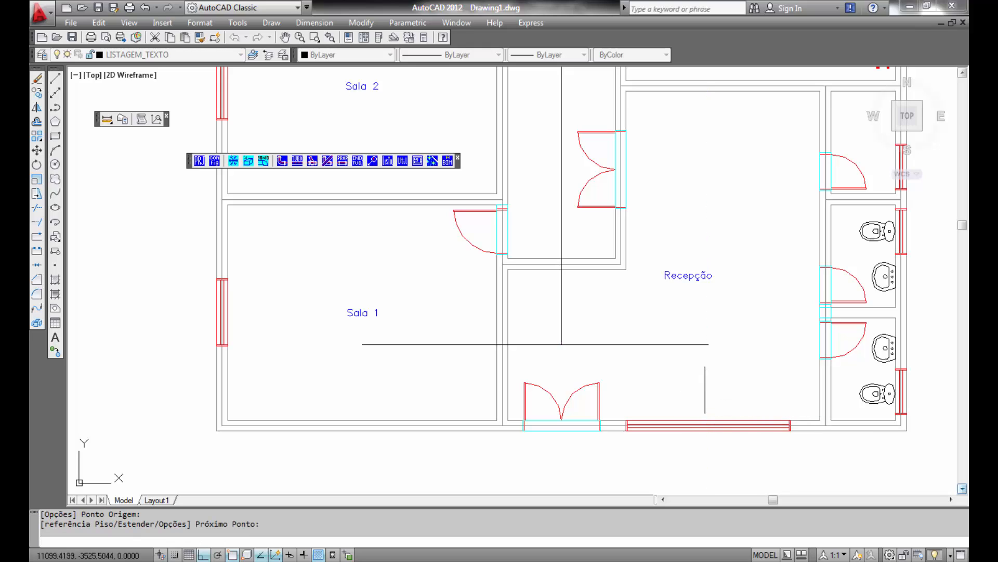
left_click(708, 344)
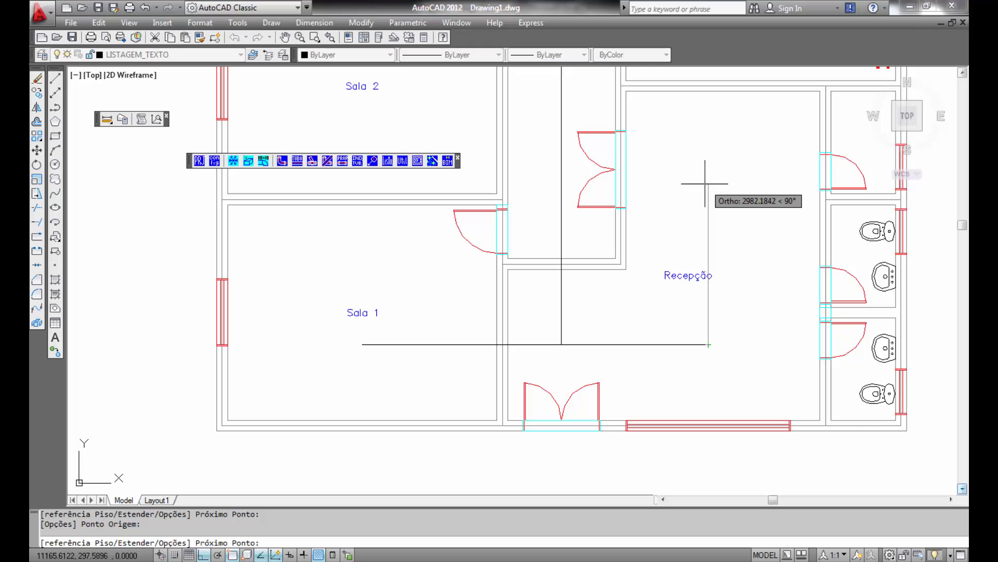
mouse_move(615, 169)
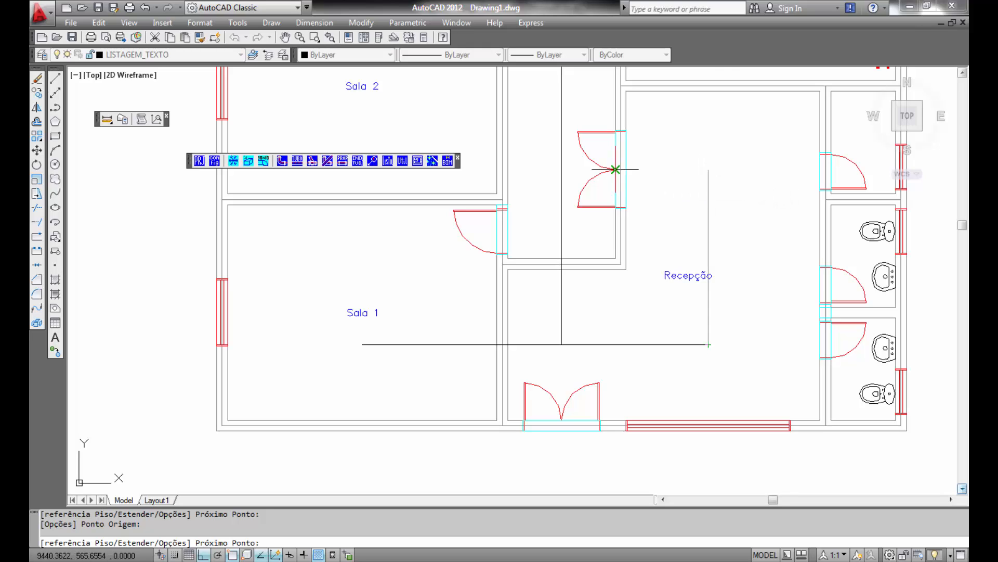
left_click(708, 169)
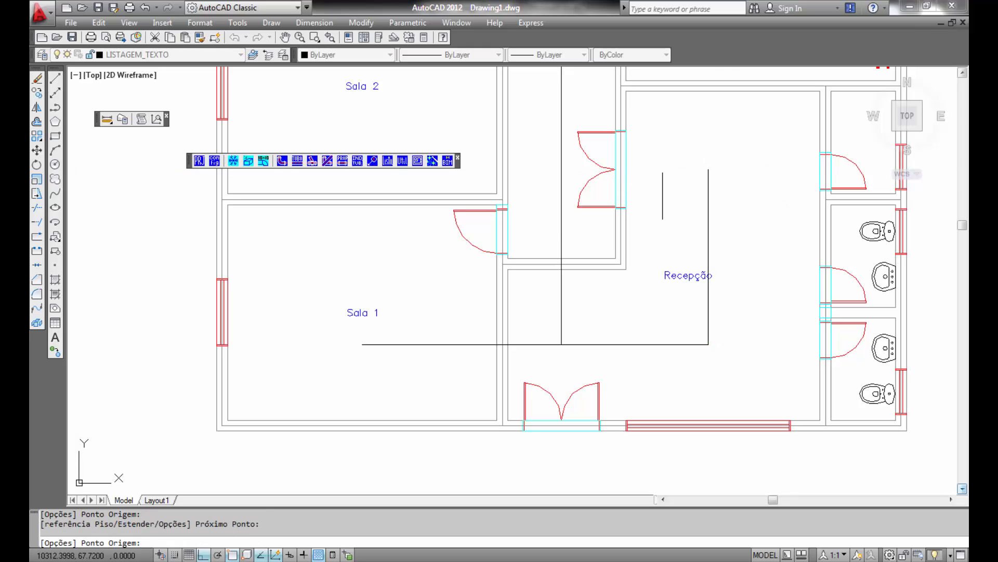
key("Return")
- Insert an air-conditioning duct route from Sala 2 running east to the corridor duct
left_click(483, 265)
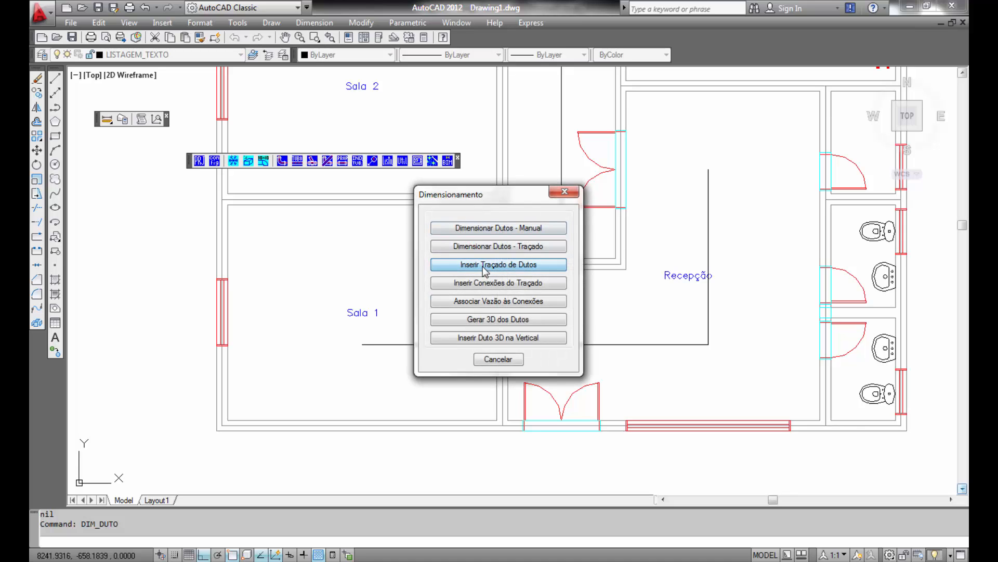
left_click(470, 328)
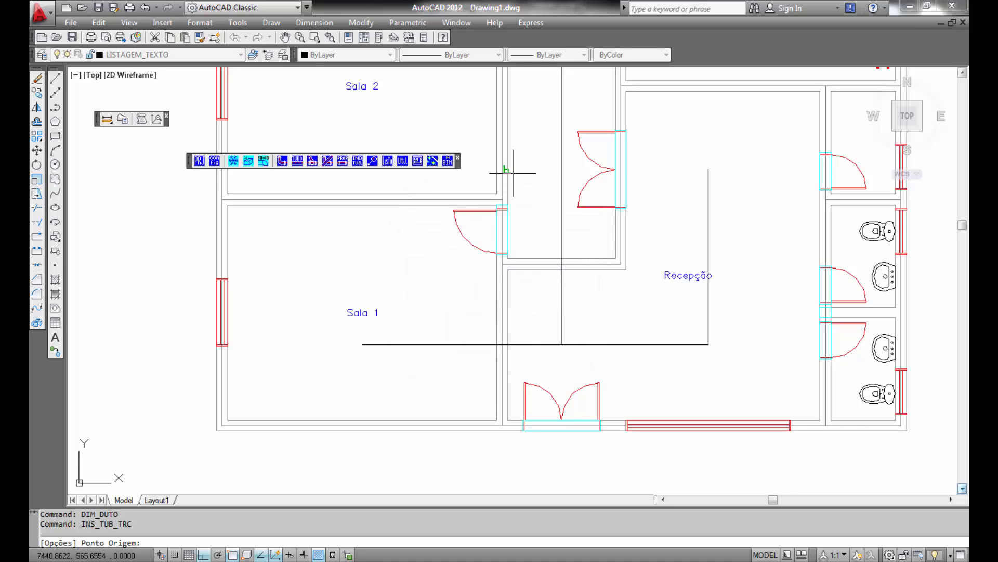
middle_click_drag(534, 158, 675, 368)
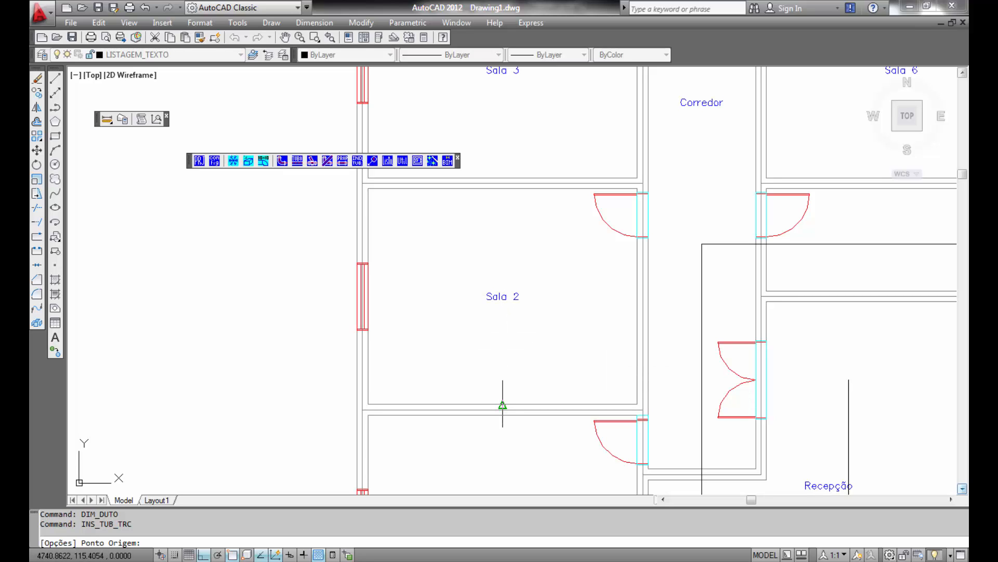
left_click(503, 342)
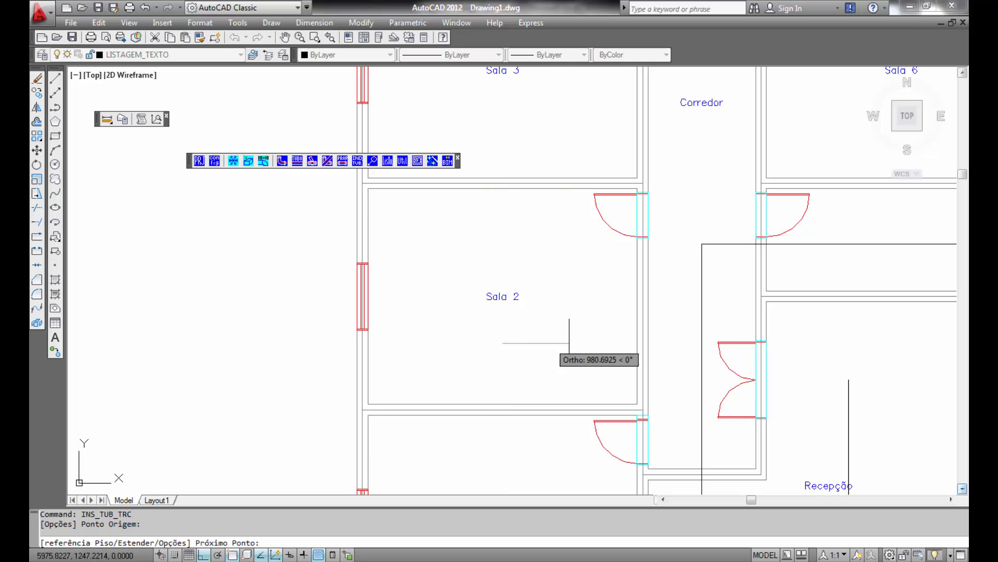
left_click(701, 343)
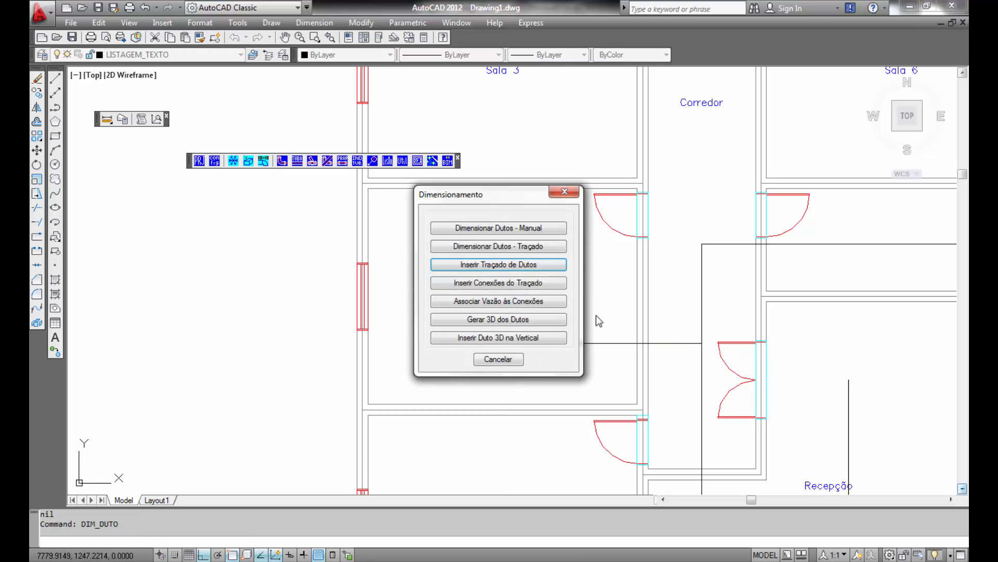
- Route an air-conditioning duct from the corridor junction north up the corridor and west into Sala 4
left_click(503, 268)
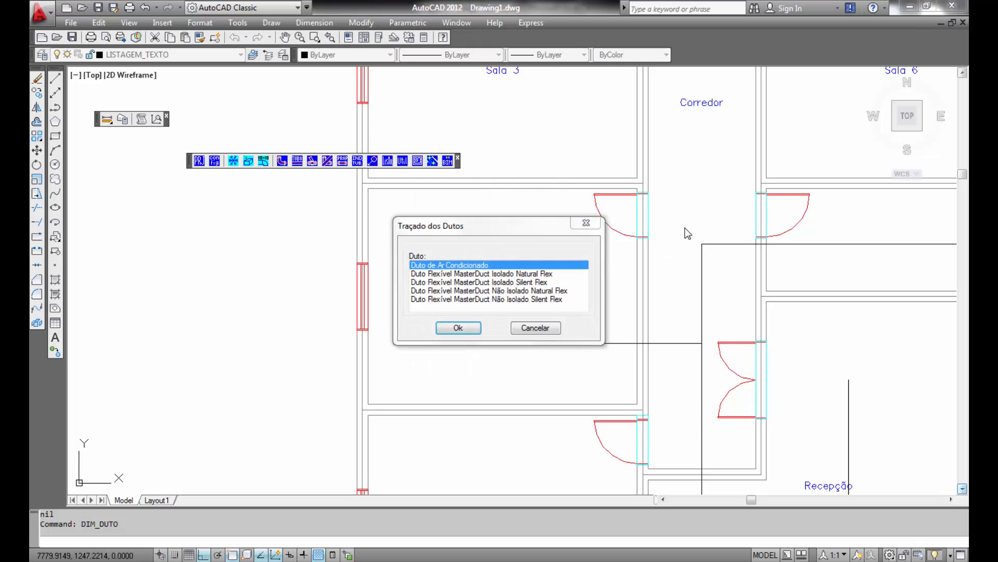
key("Return")
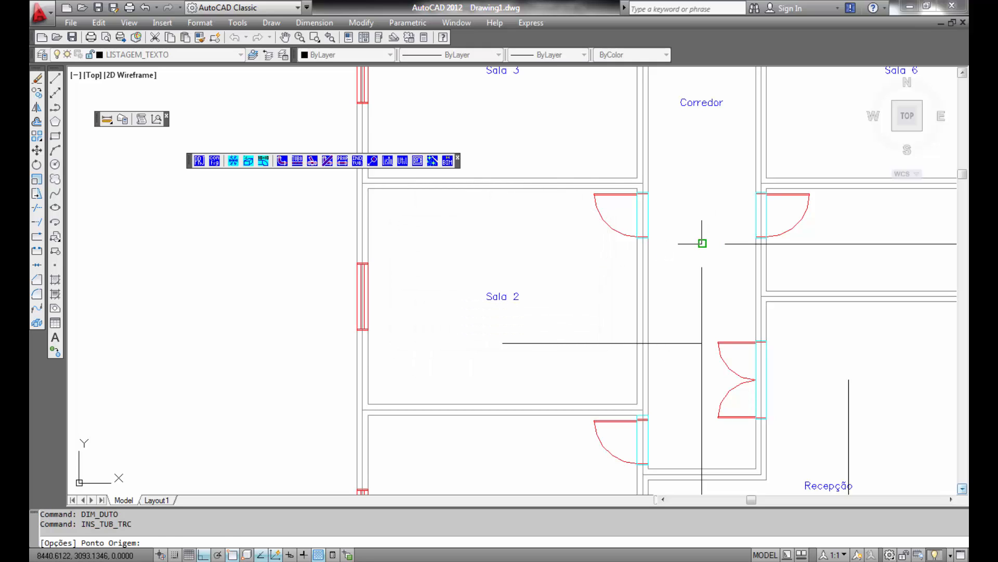
left_click(702, 243)
scroll(689, 237, "down", 2)
middle_click_drag(689, 237, 665, 399)
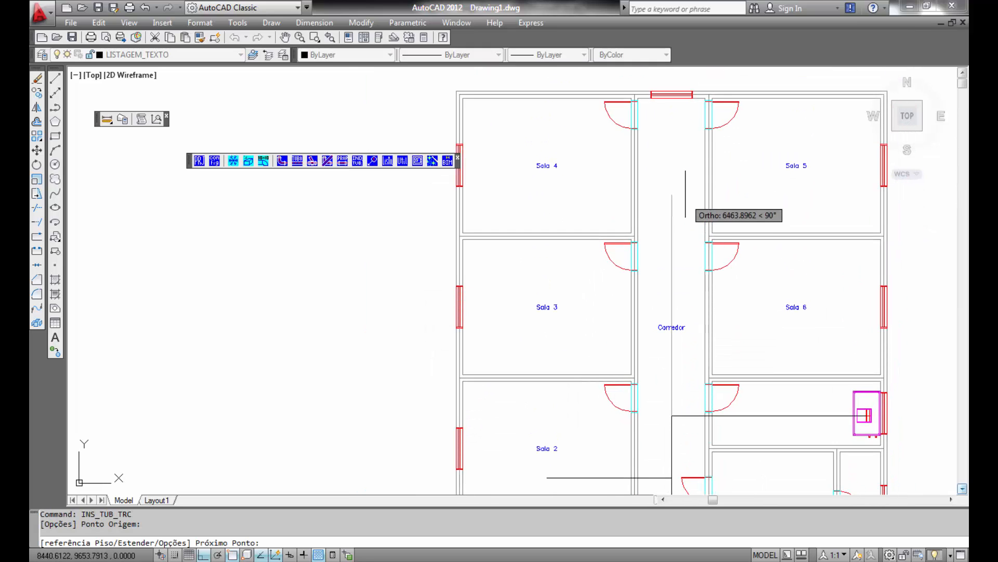
left_click(673, 140)
left_click(671, 141)
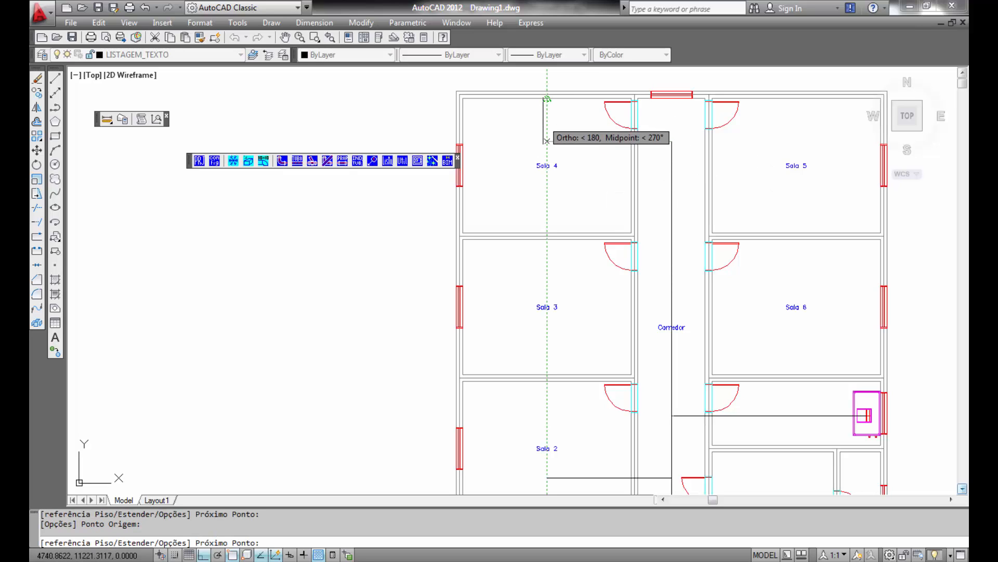
left_click(547, 99)
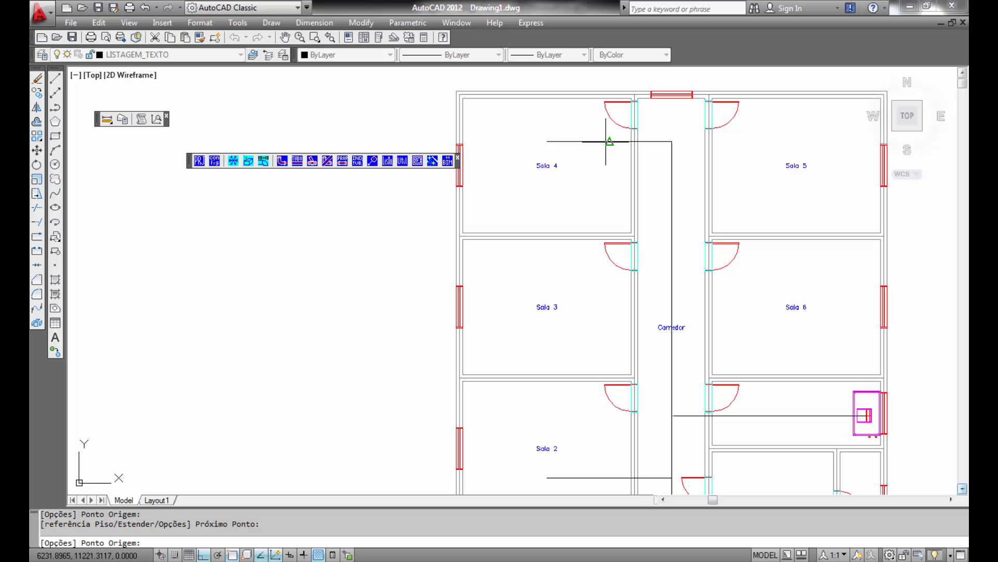
- Route another duct from the top of the corridor duct east into Sala 5, then end the routing
left_click(672, 141)
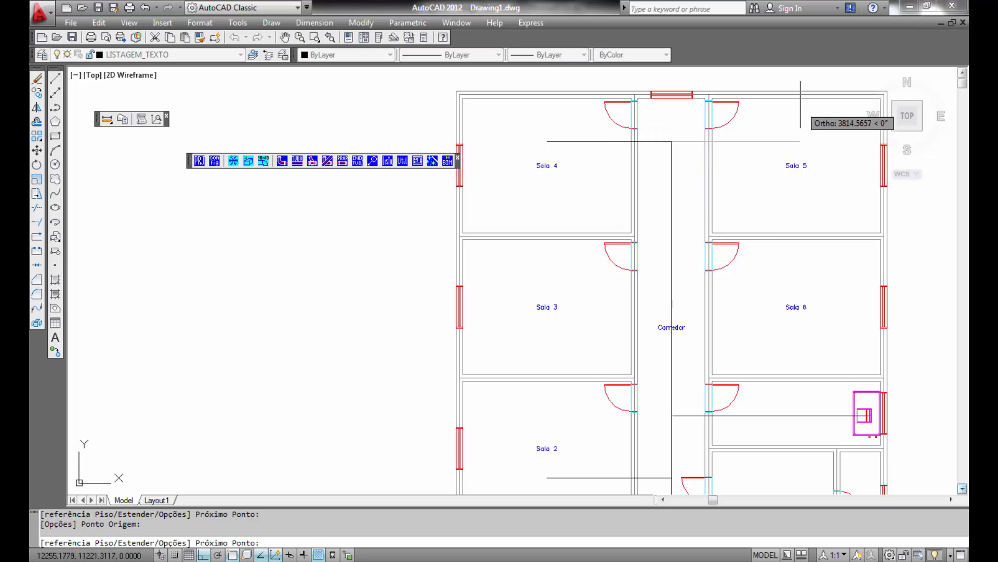
left_click(798, 104)
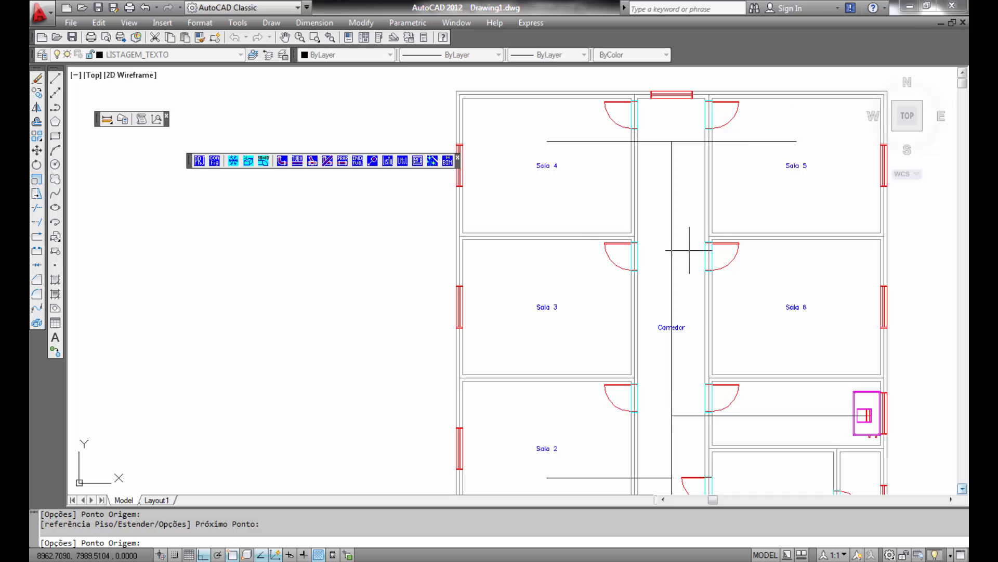
key("Return")
- Insert an air-conditioning duct route from the corridor duct west into Sala 3
left_click(492, 269)
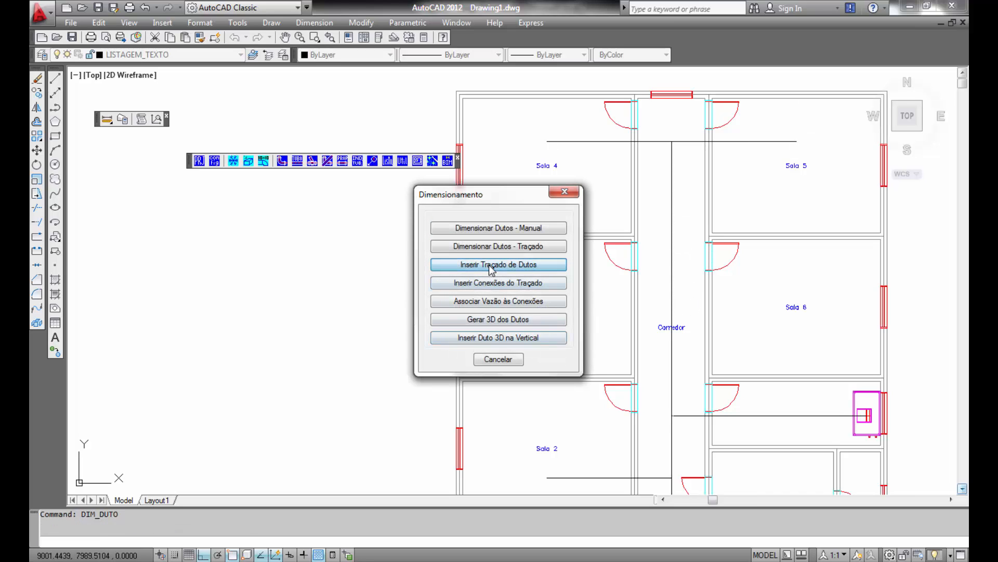
left_click(473, 327)
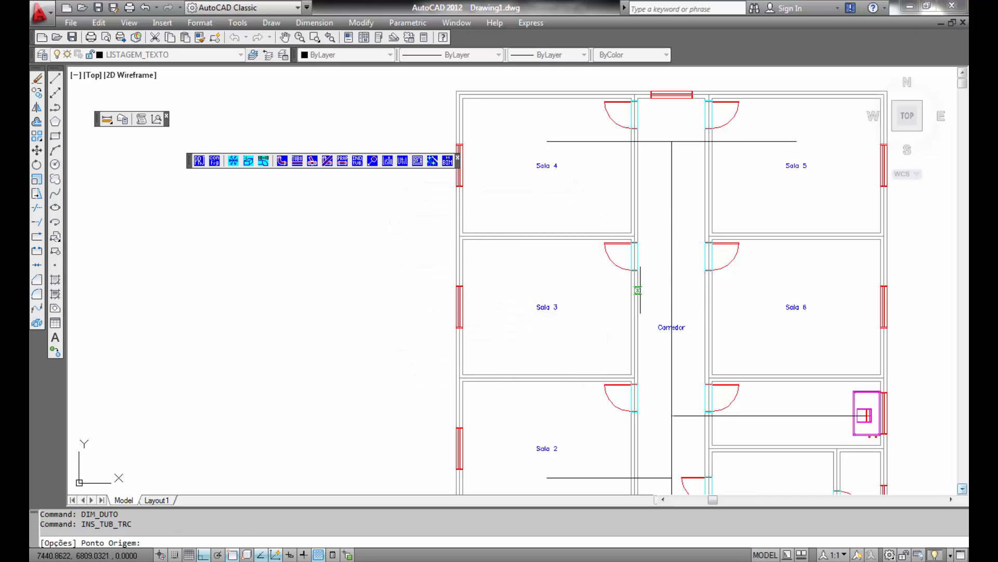
left_click(672, 290)
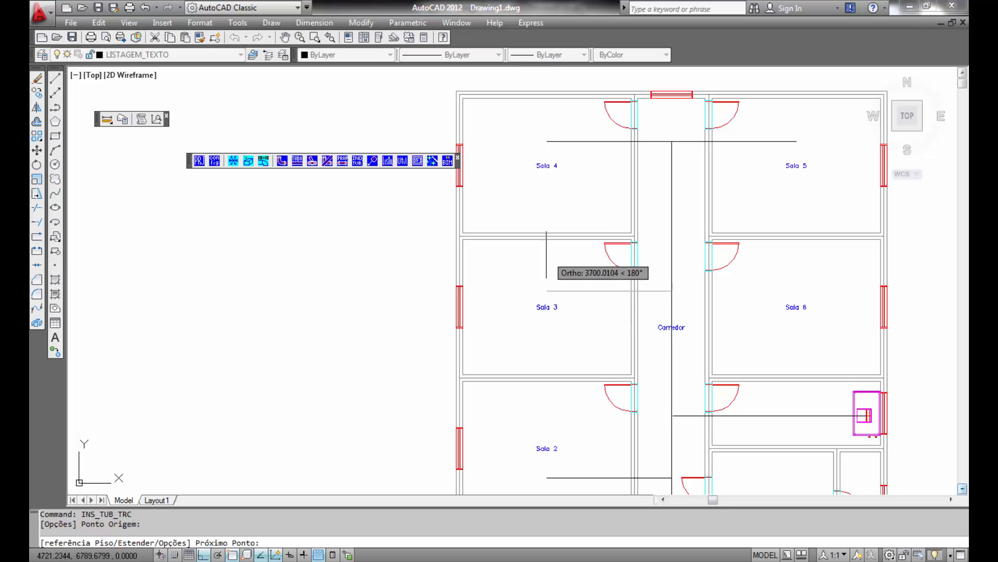
left_click(546, 264)
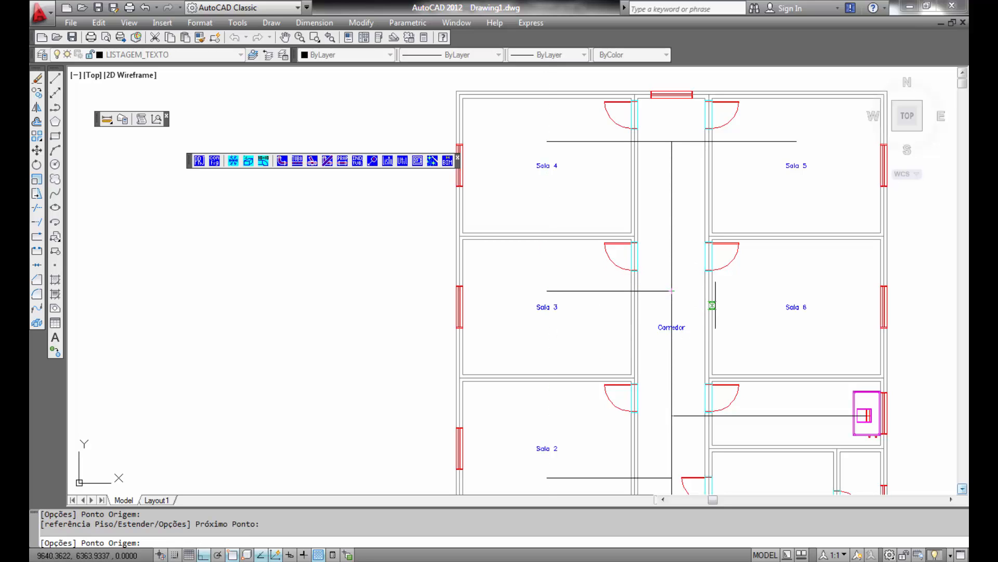
- Route another duct from the corridor duct east into Sala 6, then end the routing
middle_click_drag(709, 308, 688, 224)
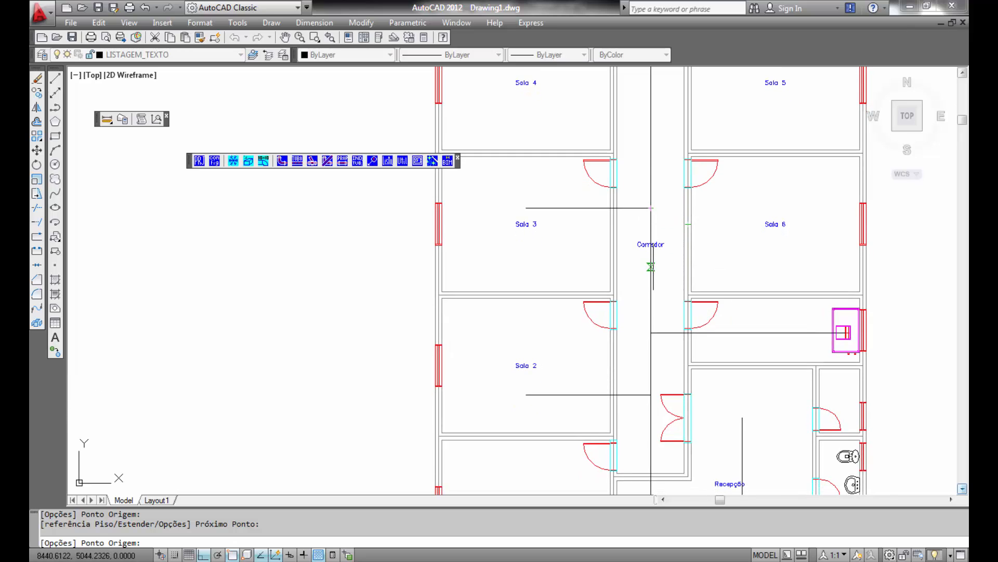
left_click(650, 265)
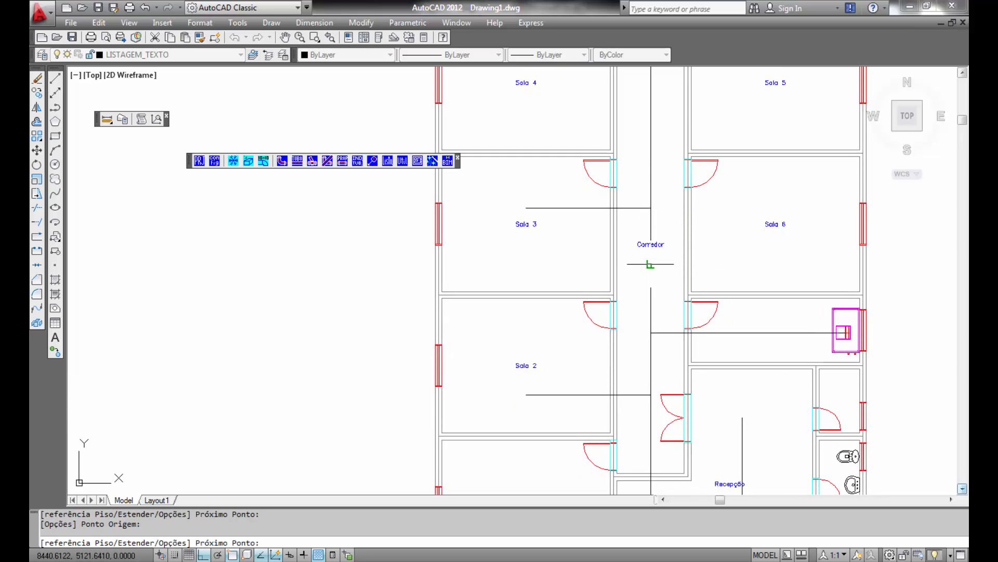
left_click(775, 264)
key("Return")
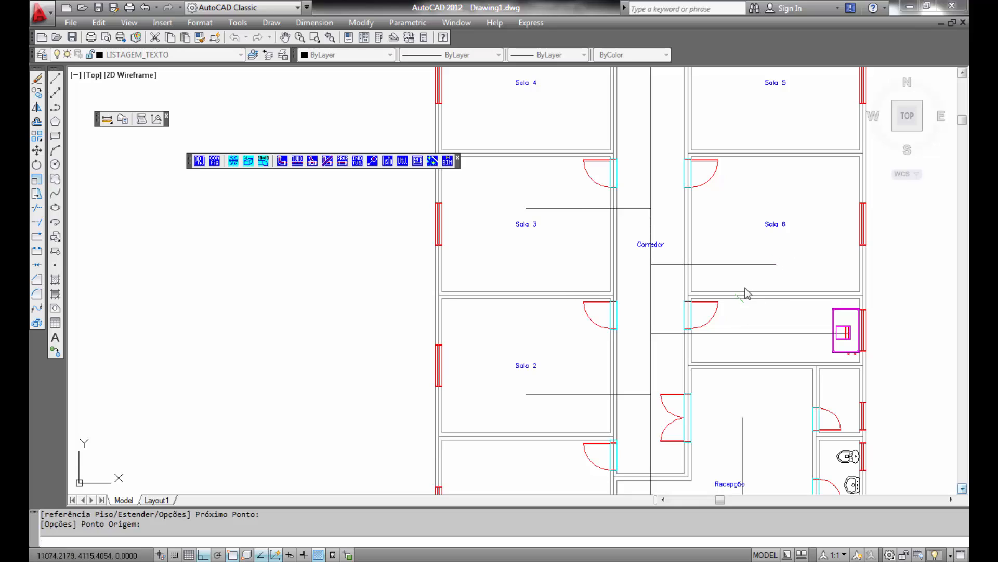
key("Return")
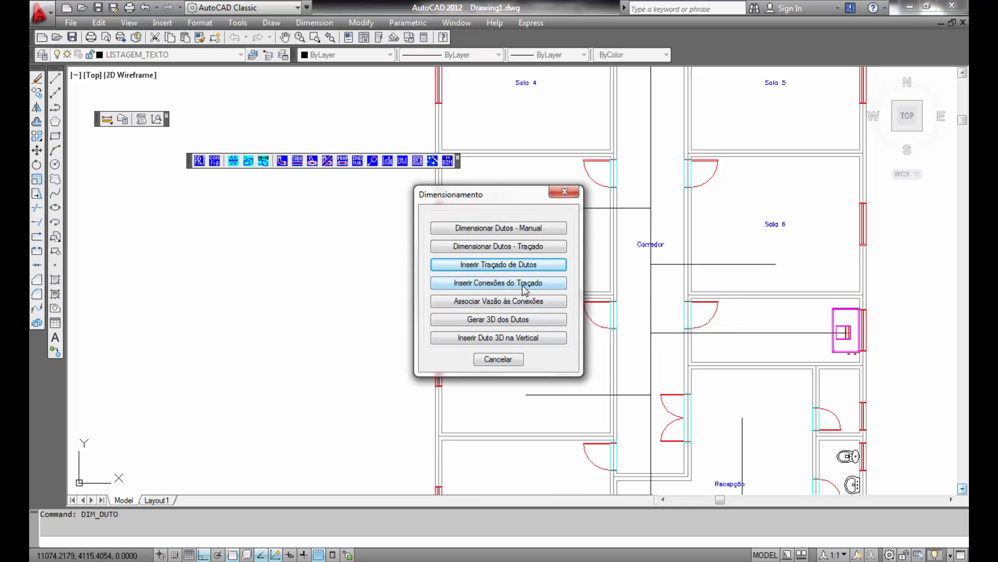
- Insert a Grelha/Difusor/Entrada duct connection on the main duct at the Carrier unit's end
left_click(526, 286)
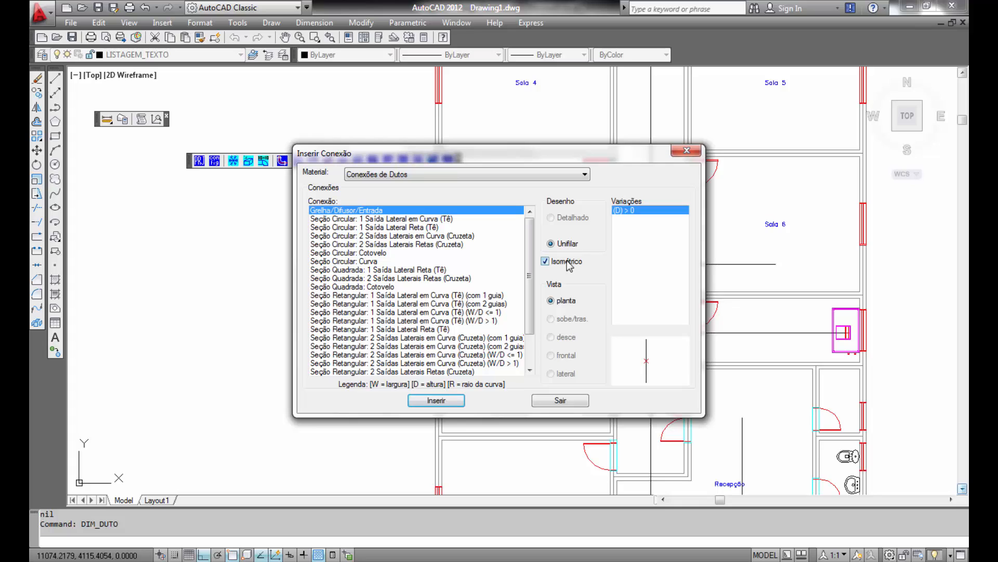
left_click(436, 401)
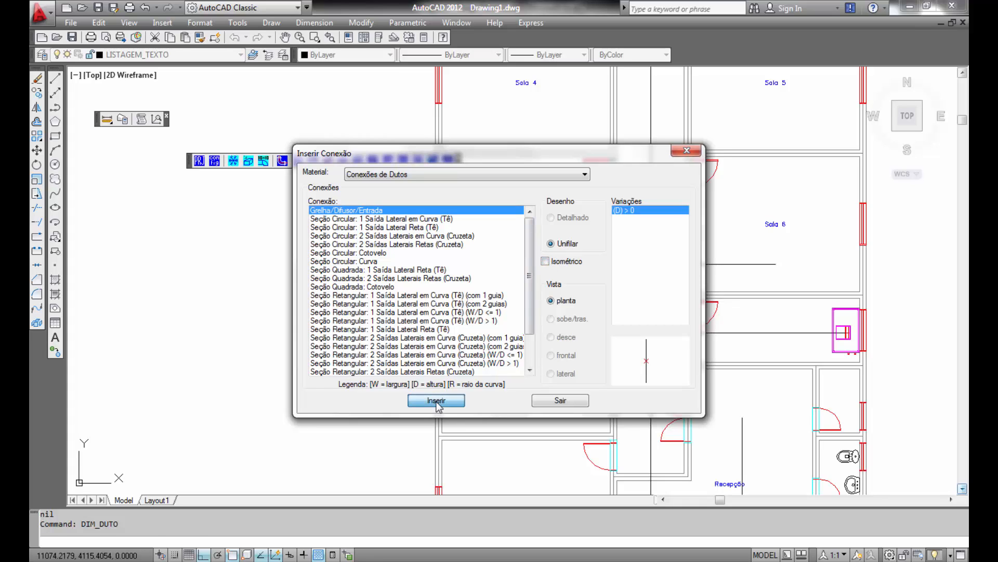
scroll(845, 333, "up", 3)
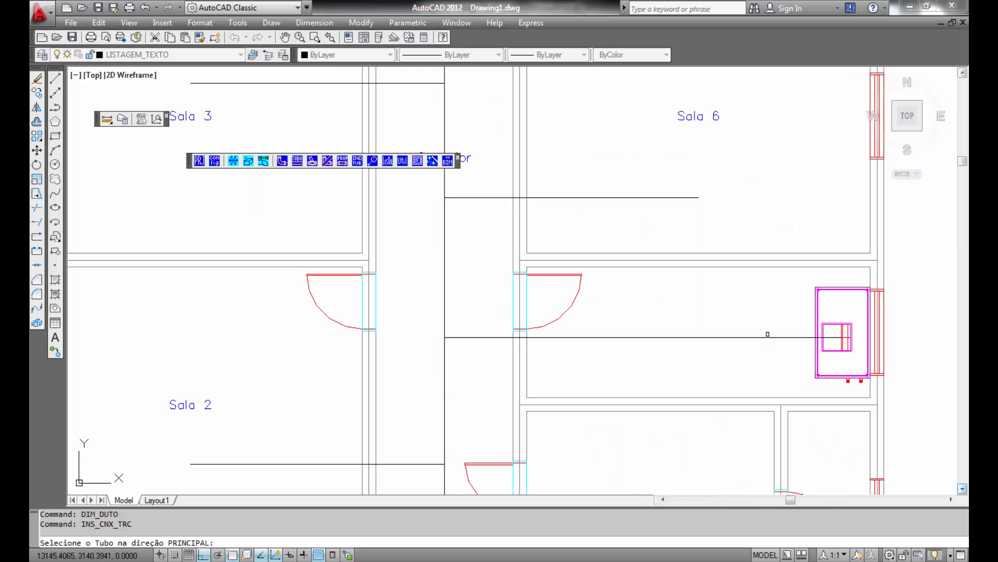
left_click(770, 337)
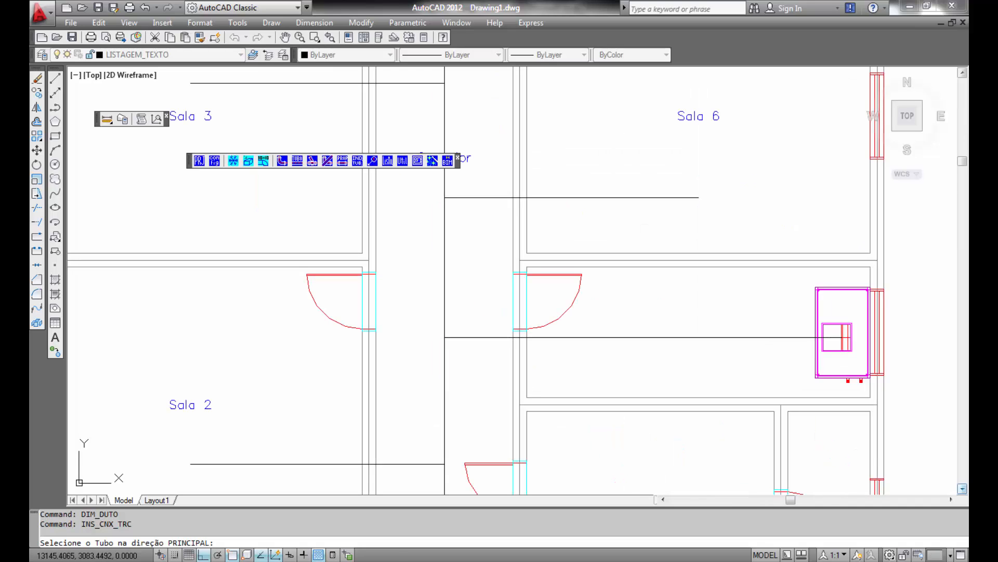
scroll(839, 341, "up", 6)
left_click(849, 331)
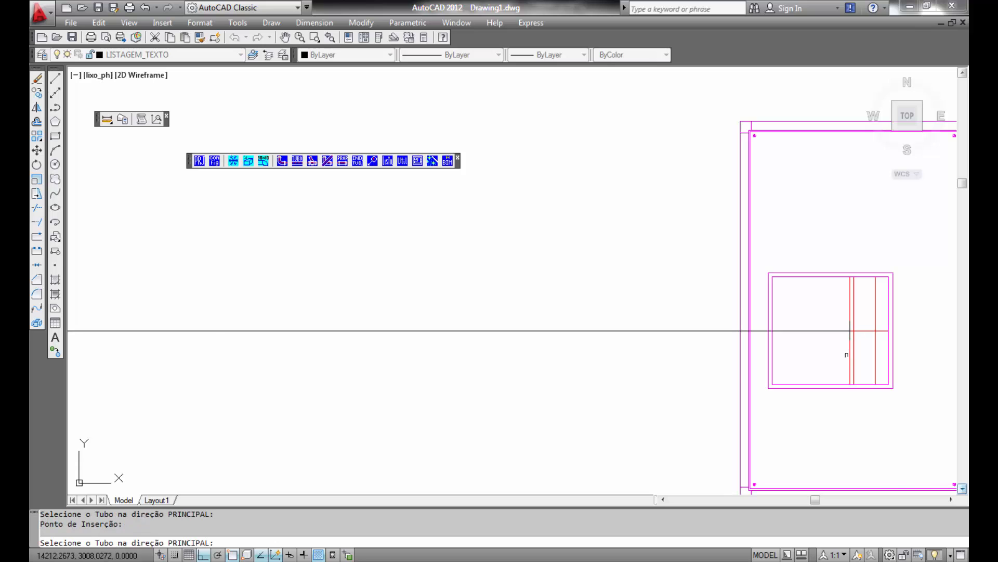
scroll(448, 350, "down", 3)
mouse_move(447, 350)
middle_mouse_down()
mouse_move(529, 298)
mouse_move(621, 274)
middle_mouse_up()
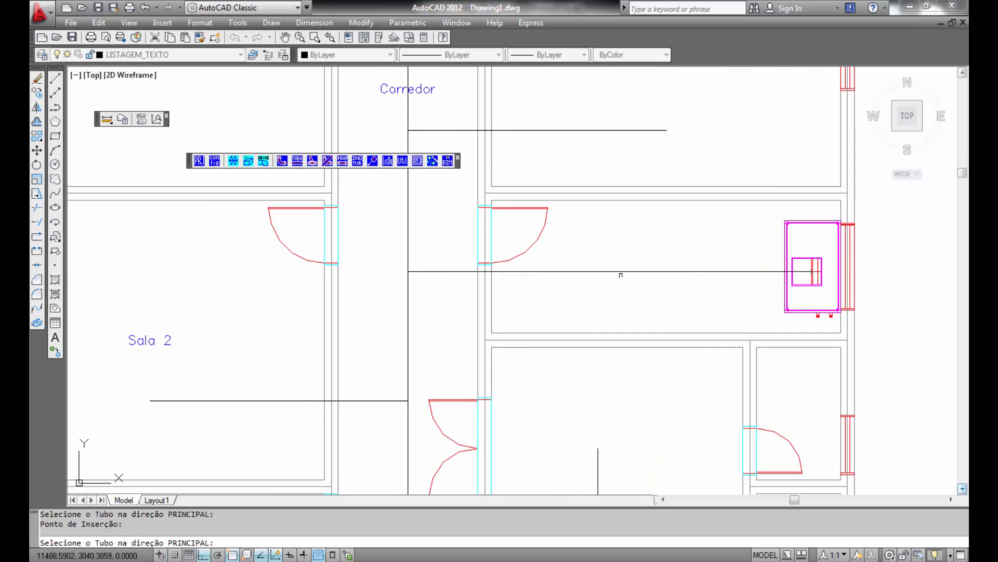
right_click(562, 299)
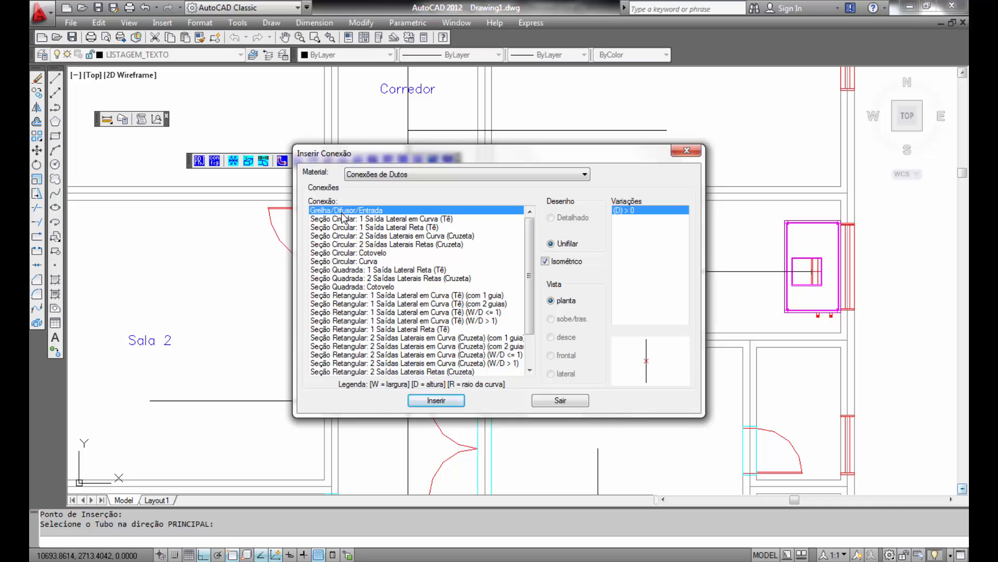
- Insert a Grelha/Difusor/Entrada connection at the upper end of the Recepção duct branch
left_click(441, 404)
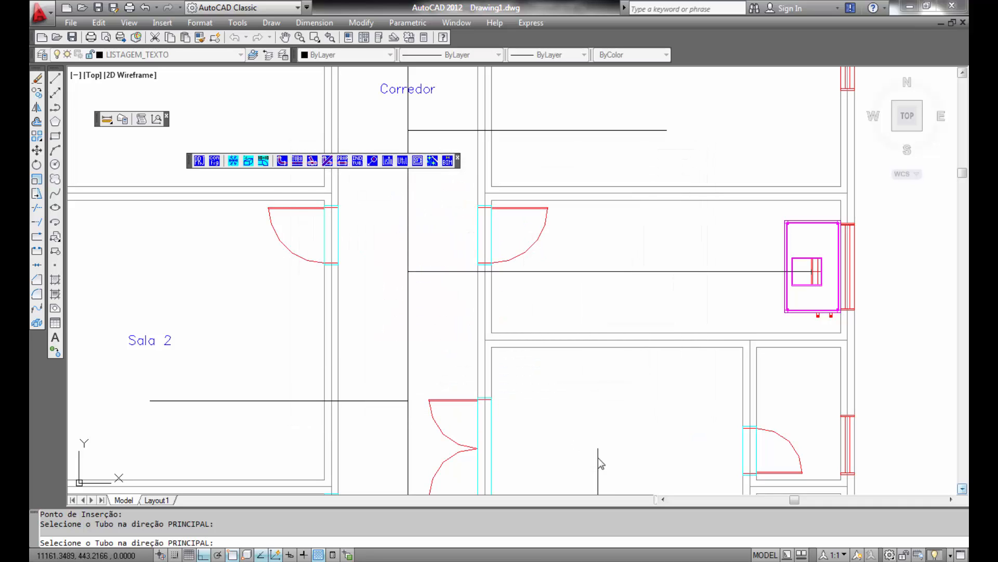
left_click(599, 460)
left_click(598, 446)
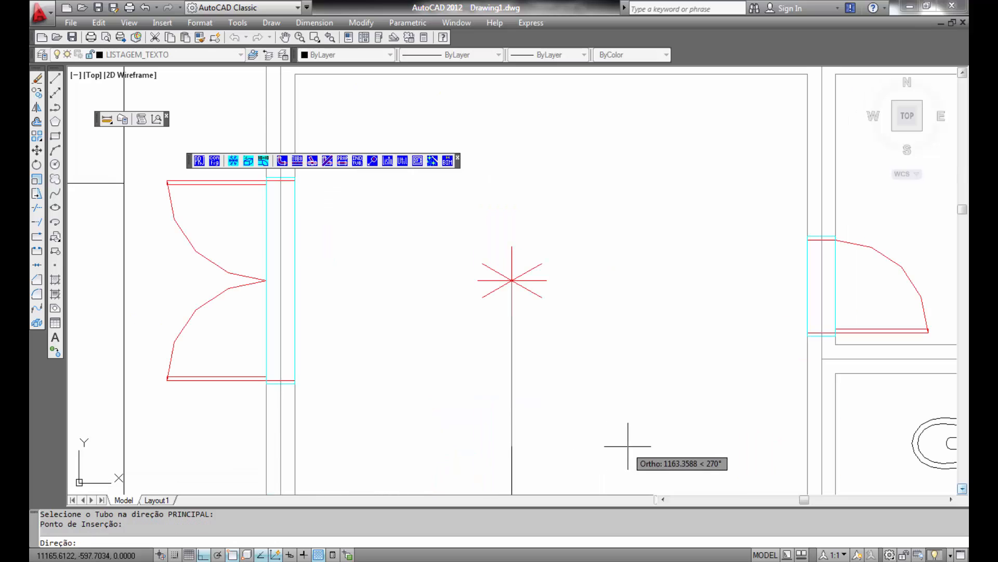
left_click(551, 277)
- Insert another grille connection at the west end of the duct in Sala 1
middle_click_drag(513, 423, 528, 216)
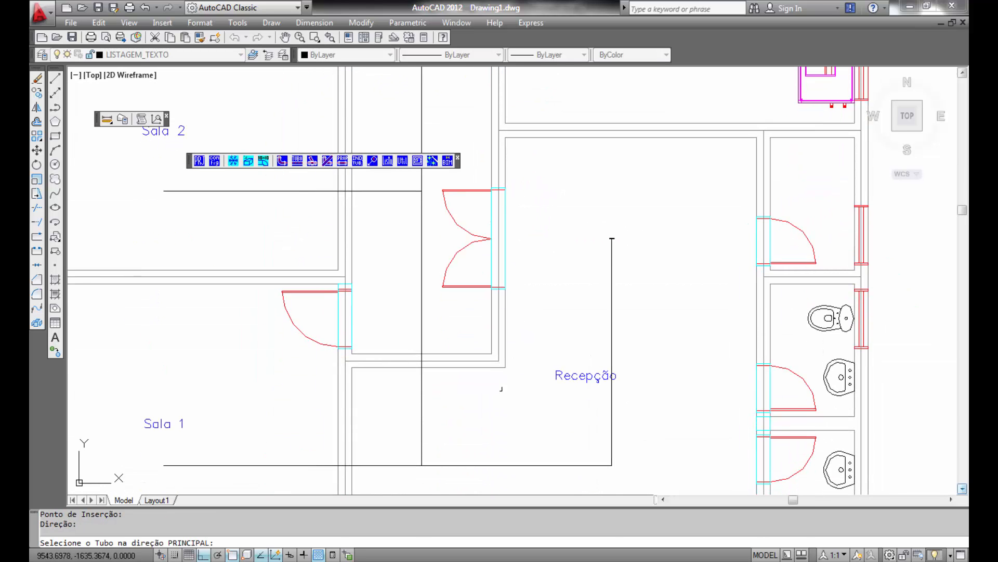
middle_click_drag(501, 389, 648, 343)
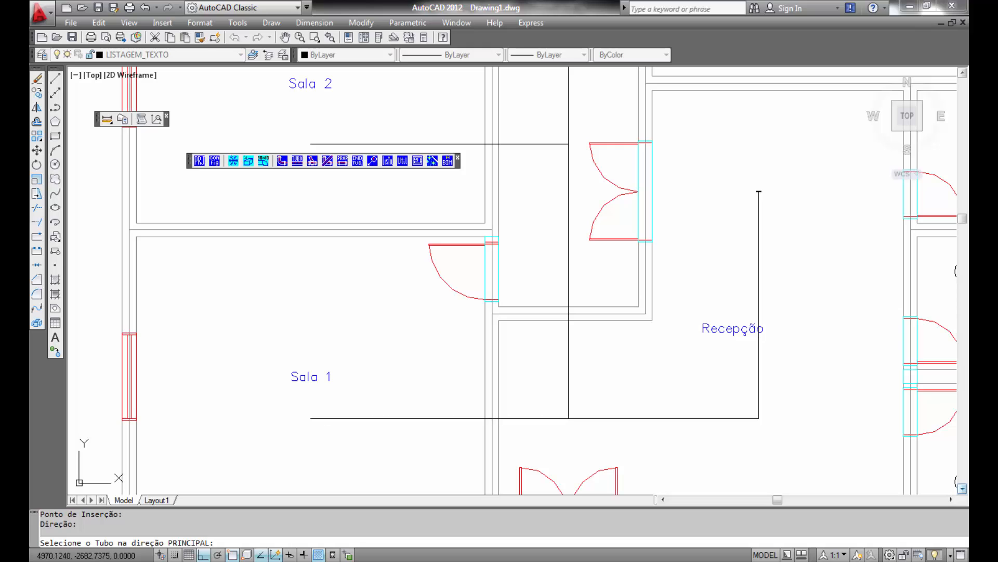
left_click(307, 417)
left_click(310, 417)
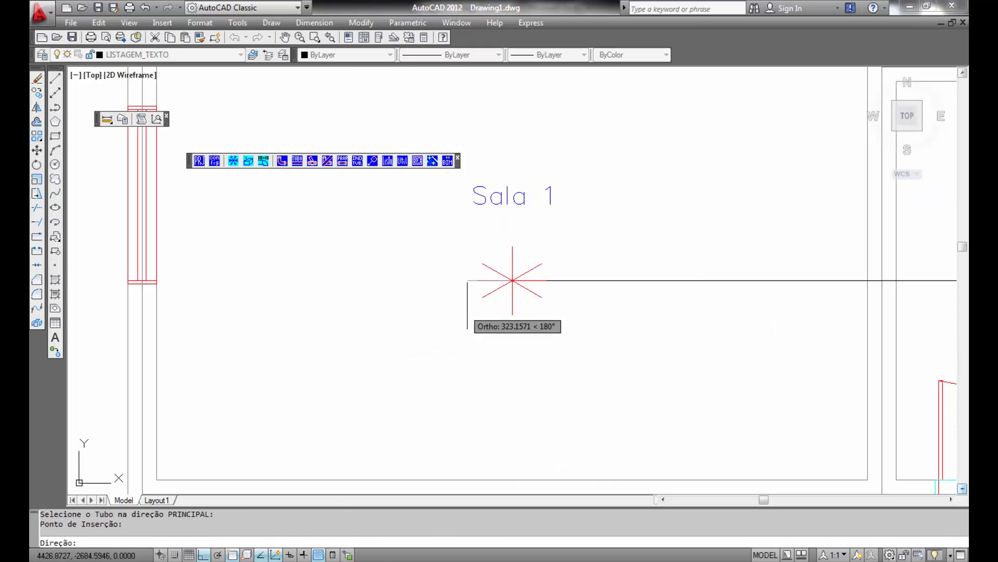
left_click(513, 242)
- Insert a grille connection at the west end of the duct in Sala 2
scroll(520, 208, "down", 3)
middle_click_drag(477, 207, 516, 405)
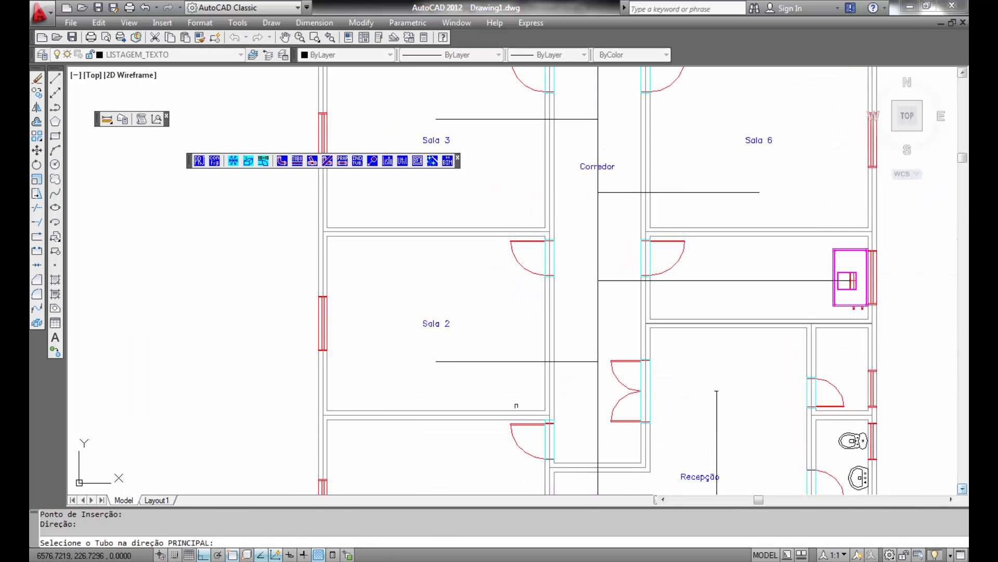
left_click(453, 362)
left_click(436, 361)
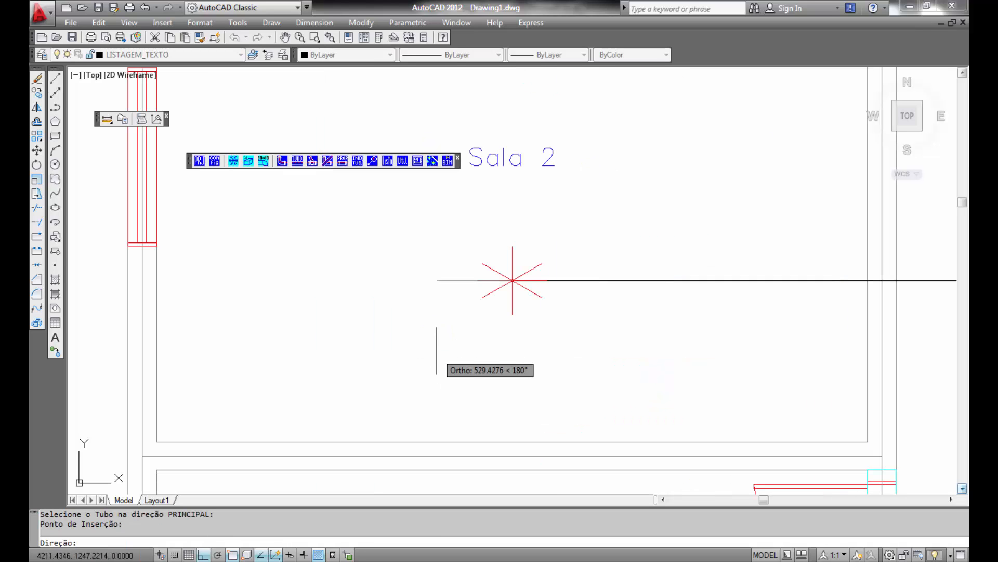
left_click(512, 240)
- Insert a grille connection at the west end of the duct in Sala 3
scroll(881, 401, "down", 2)
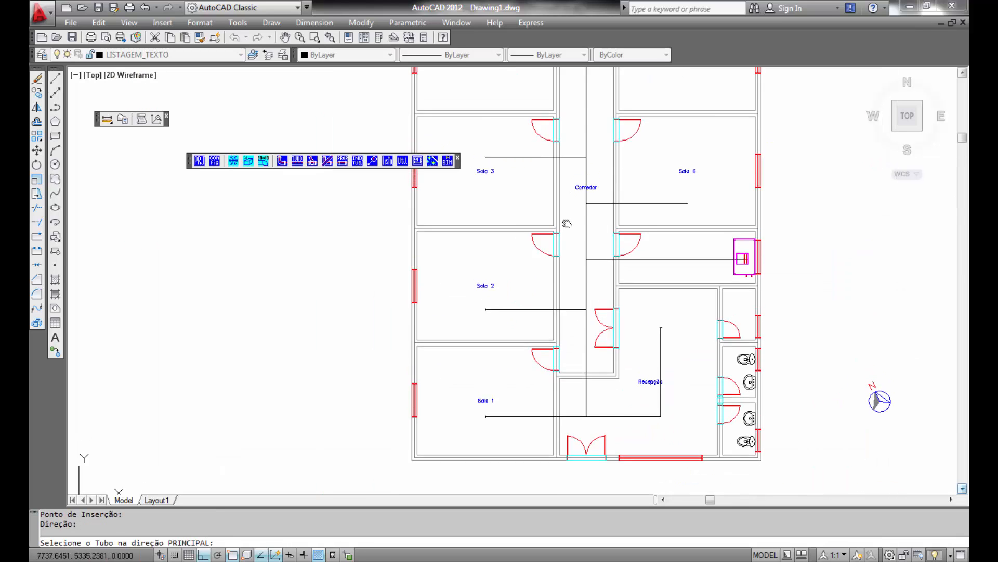
middle_click_drag(507, 301, 493, 397)
scroll(494, 396, "up", 3)
left_click(452, 339)
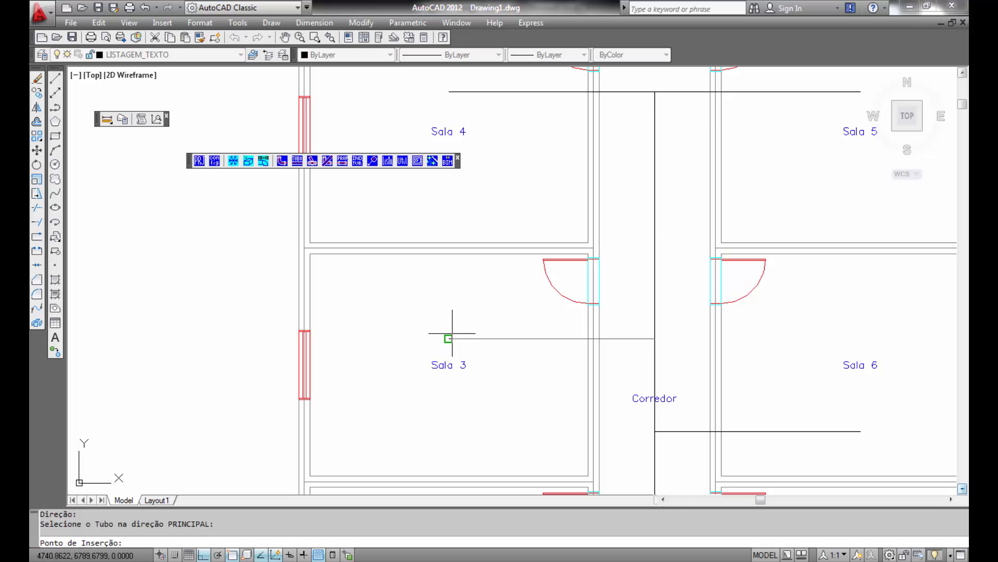
left_click(448, 338)
left_click(512, 246)
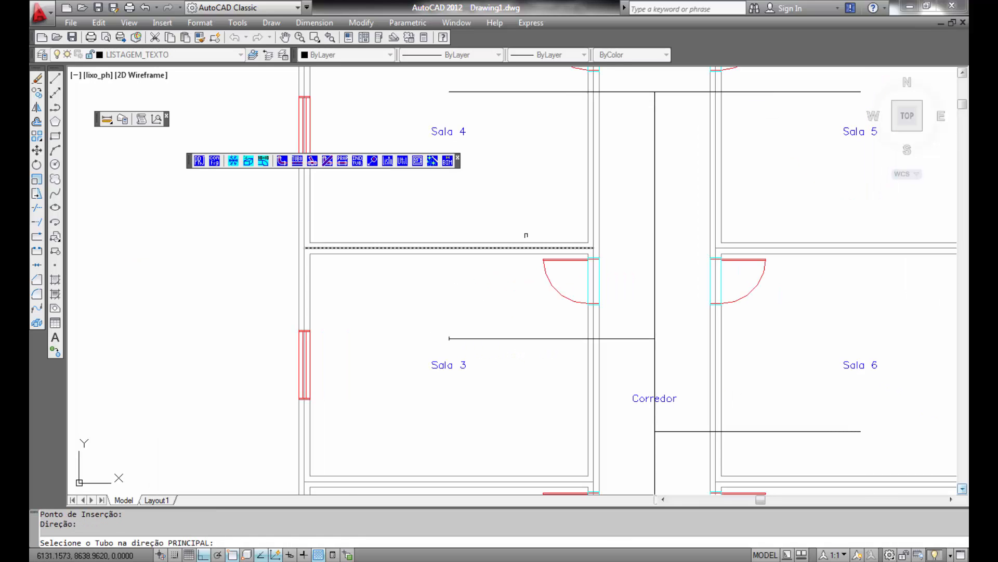
- Insert a grille connection at the west end of the duct in Sala 4
middle_click_drag(575, 214, 582, 494)
left_click(474, 379)
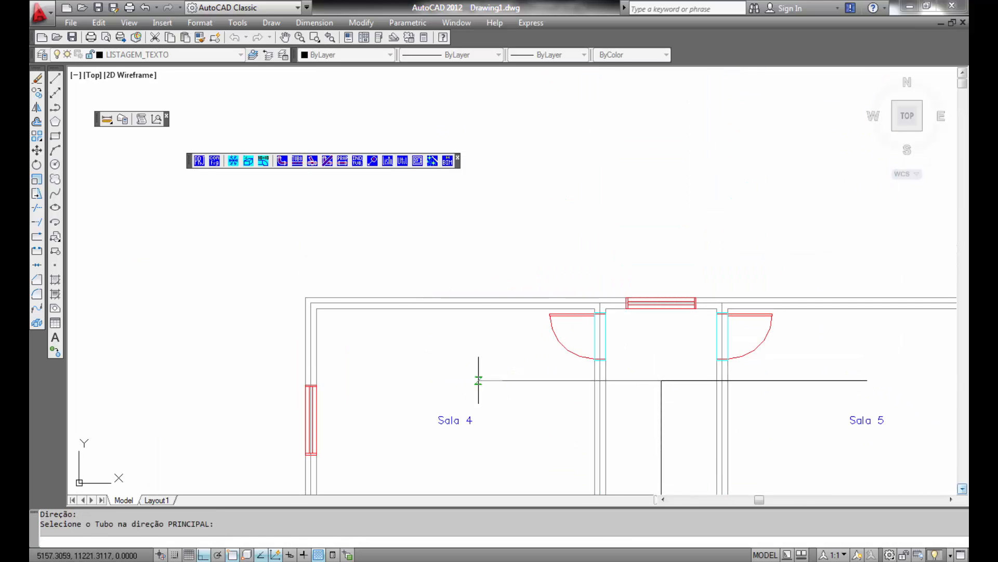
left_click(455, 380)
left_click(512, 314)
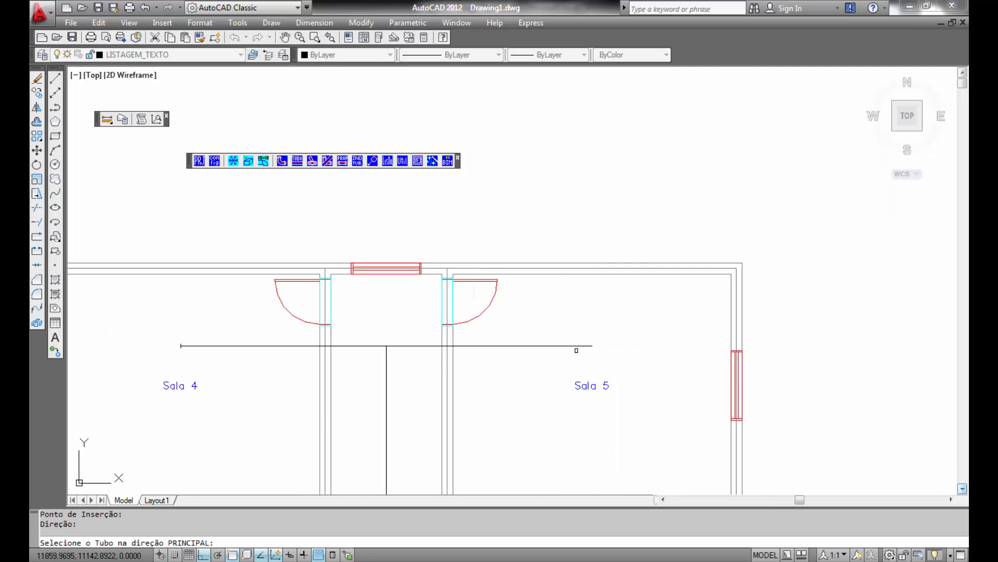
- Insert a grille connection at the east end of the duct in Sala 5
left_click(577, 346)
left_click(592, 345)
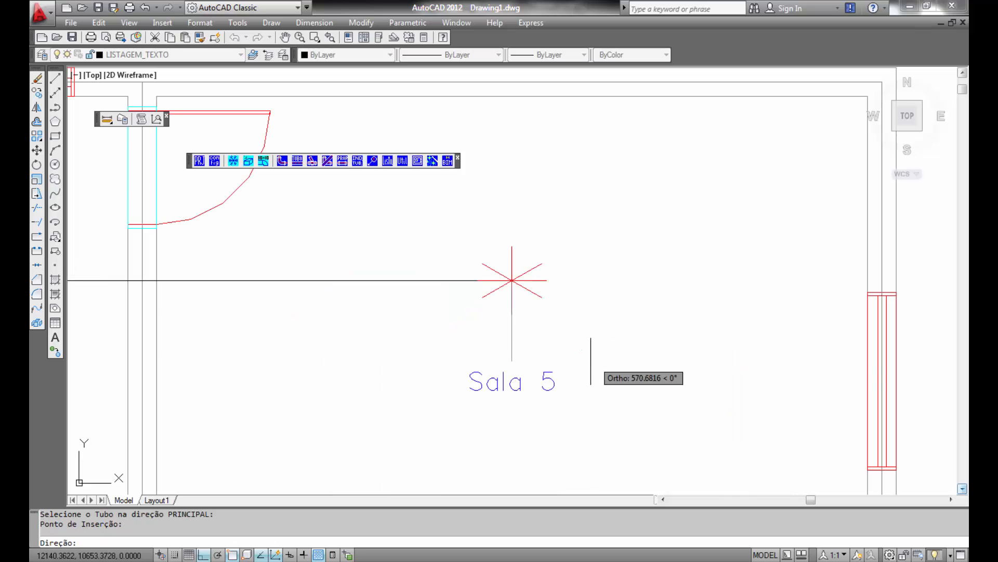
left_click(513, 315)
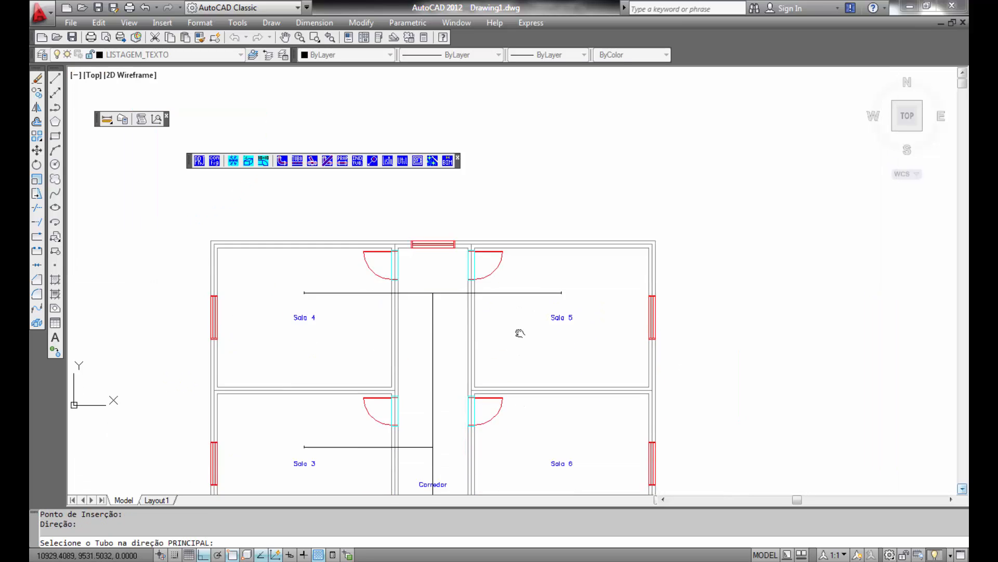
- Insert a grille connection at the east end of the duct in Sala 6
scroll(552, 308, "up", 5)
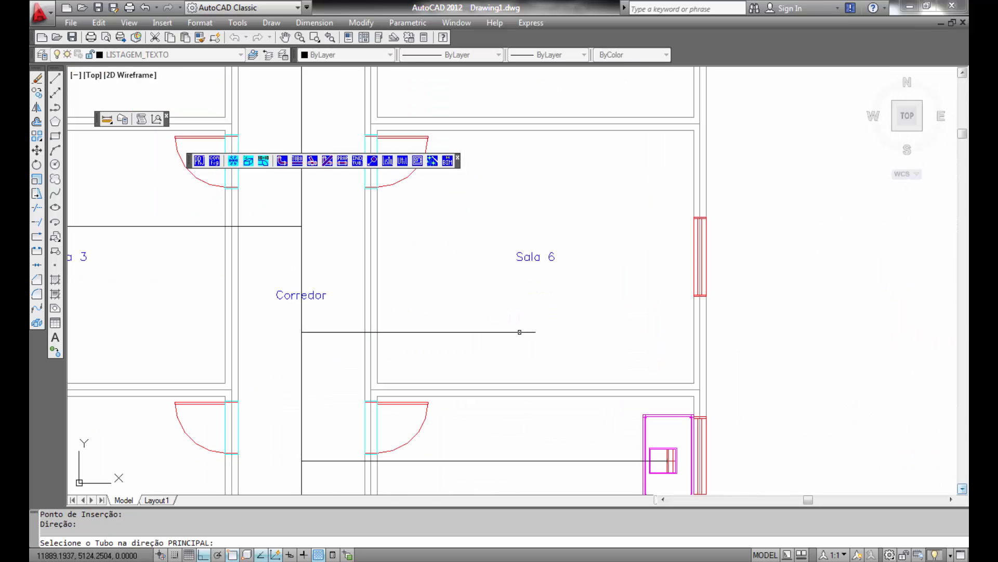
left_click(519, 332)
left_click(534, 332)
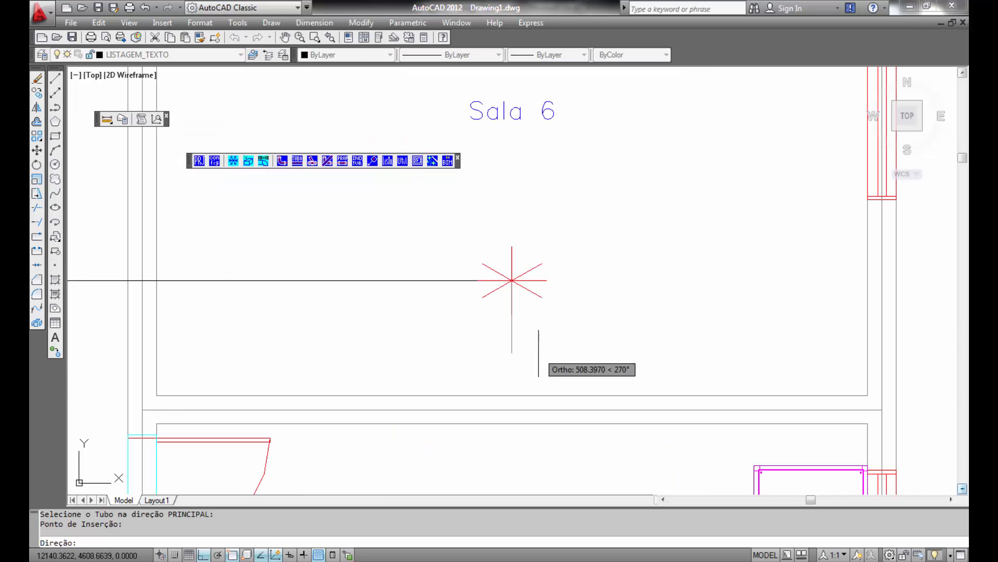
left_click(509, 306)
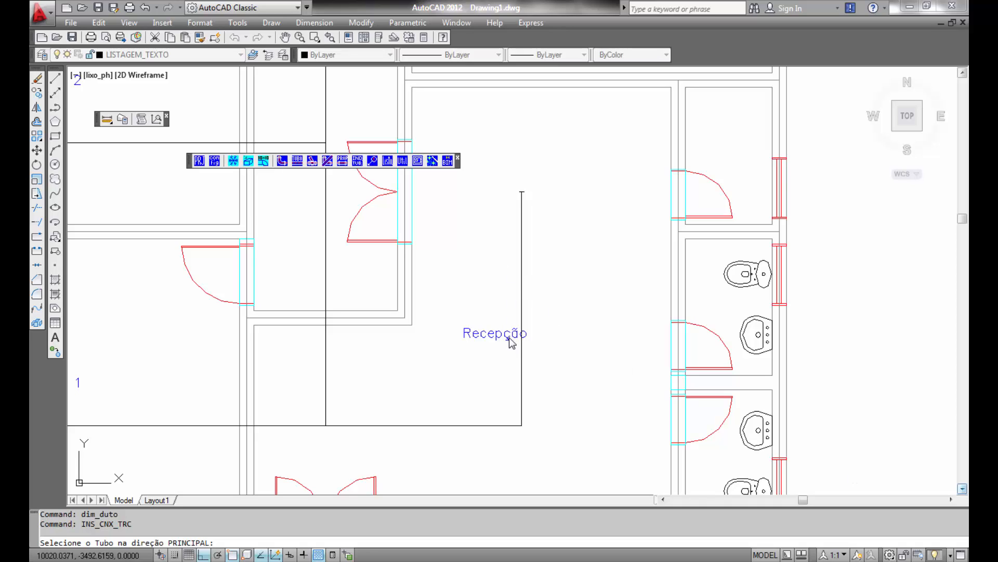
- Insert a grille connection partway along the Recepção duct, oriented toward the east
left_click(522, 377)
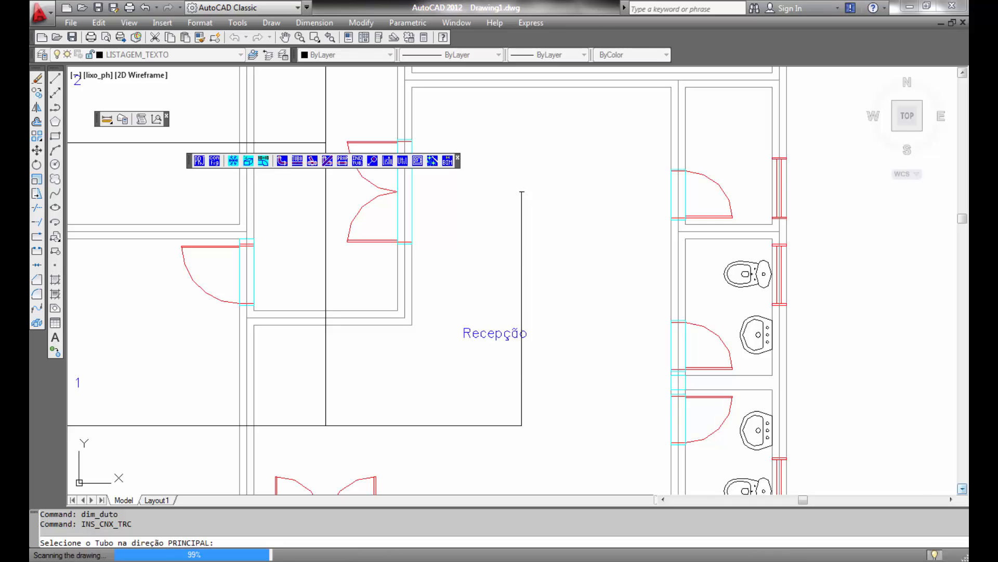
scroll(521, 351, "up", 3)
left_click(522, 355)
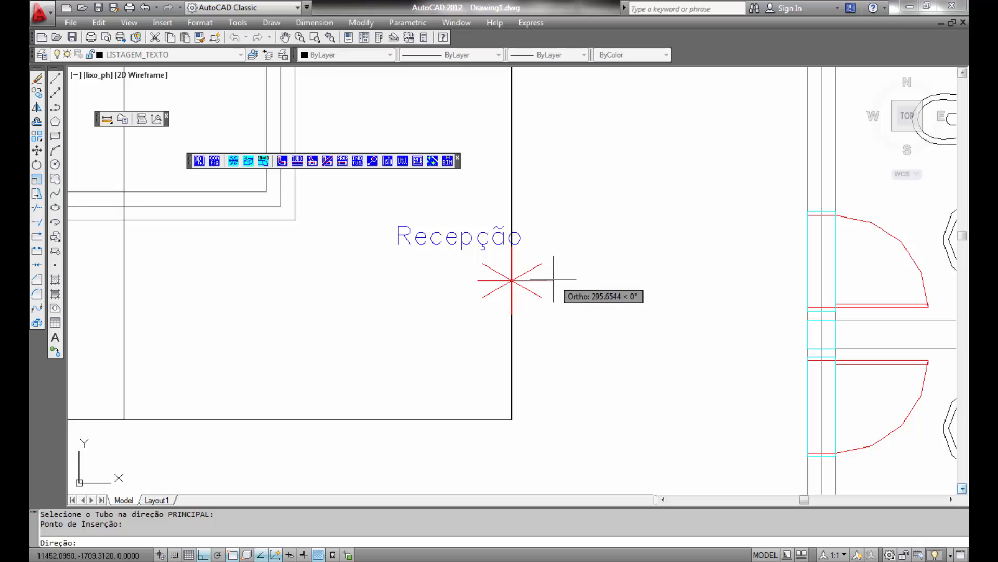
left_click(577, 321)
- Insert a grille connection on the corridor duct just below the Sala 6 branch, oriented downward
scroll(546, 307, "down", 2)
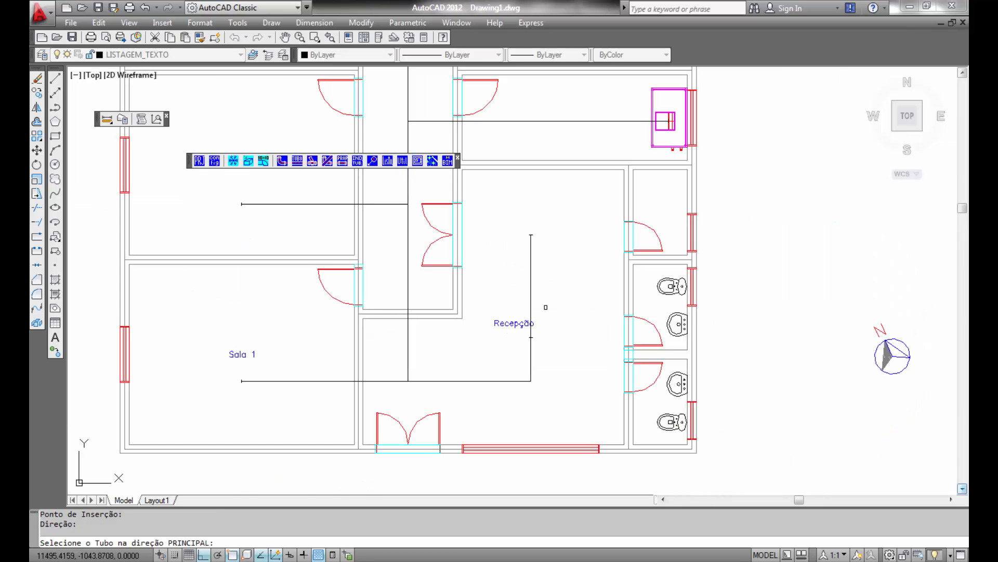
middle_click_drag(546, 308, 634, 334)
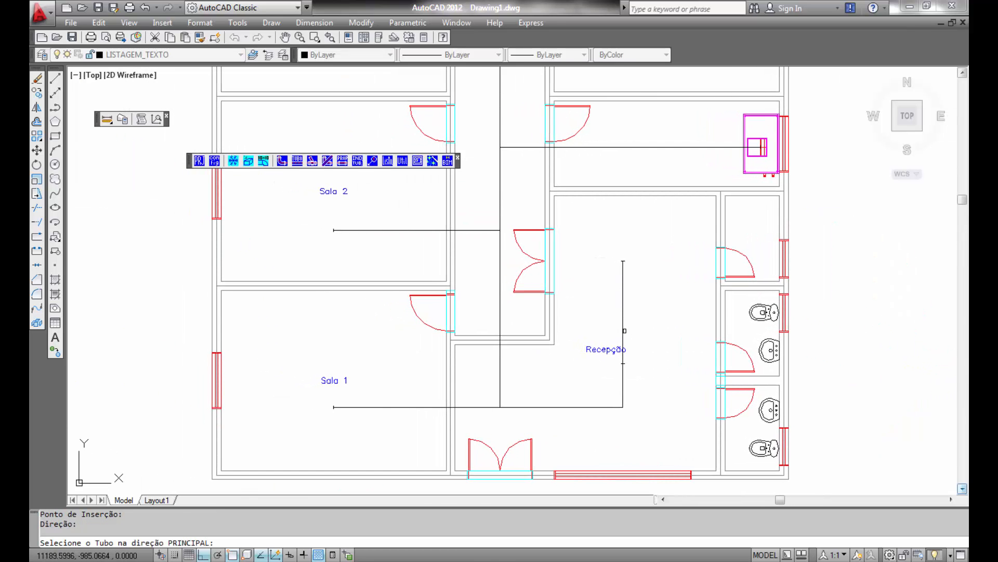
middle_click_drag(508, 216, 556, 407)
scroll(539, 325, "down", 2)
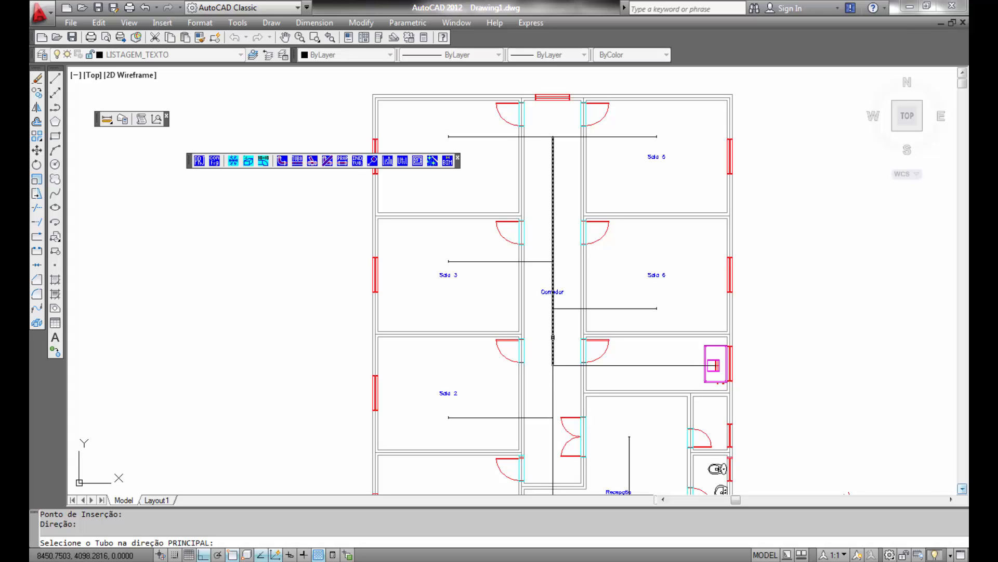
left_click(553, 337)
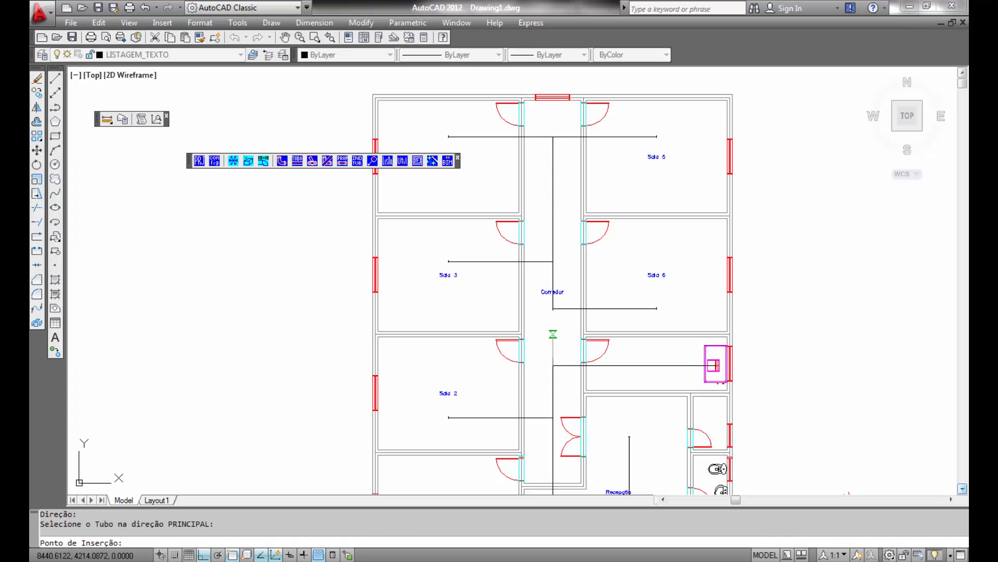
left_click(553, 334)
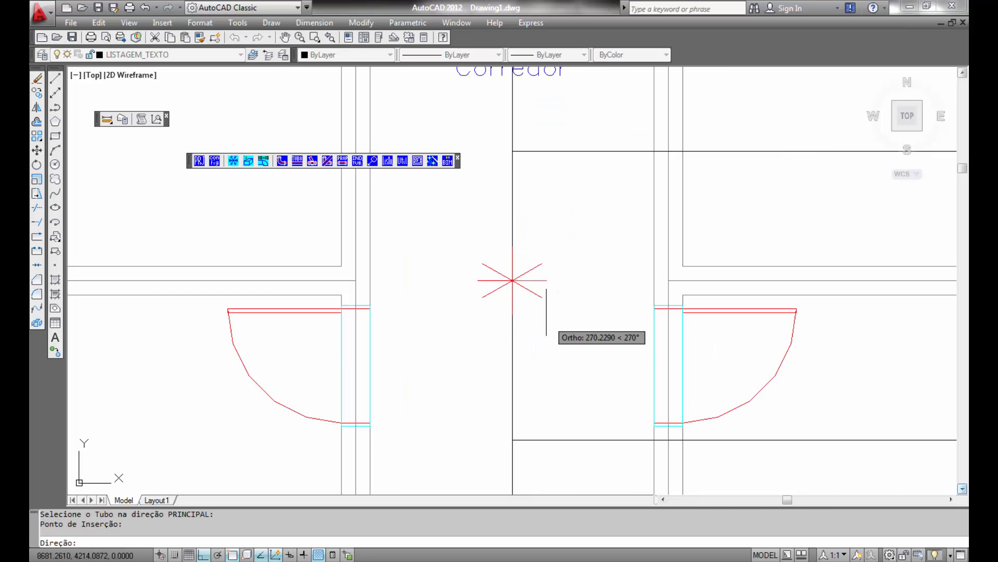
left_click(529, 277)
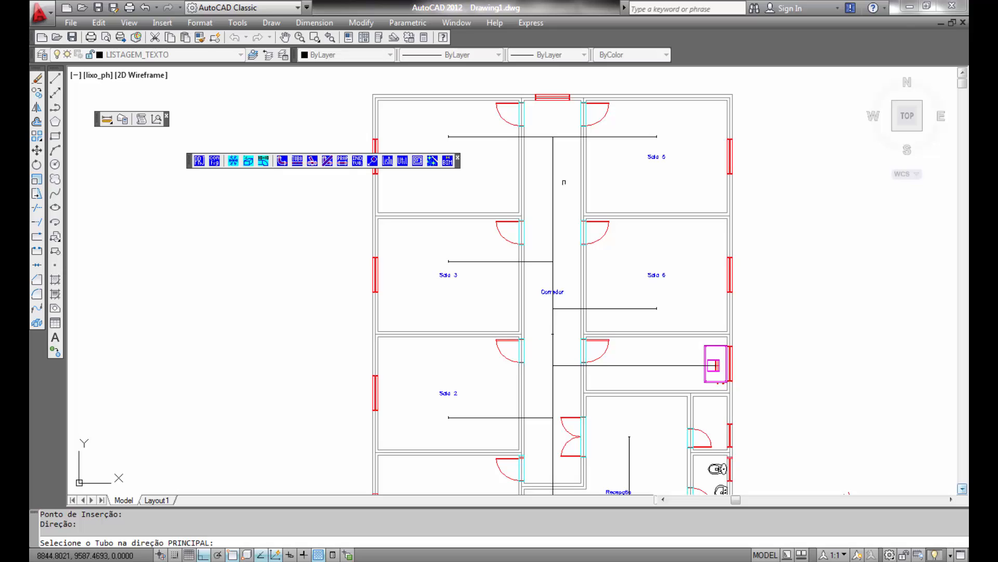
- Insert a grille connection on the corridor duct between the Sala 4 and Sala 3 branches
left_click(552, 198)
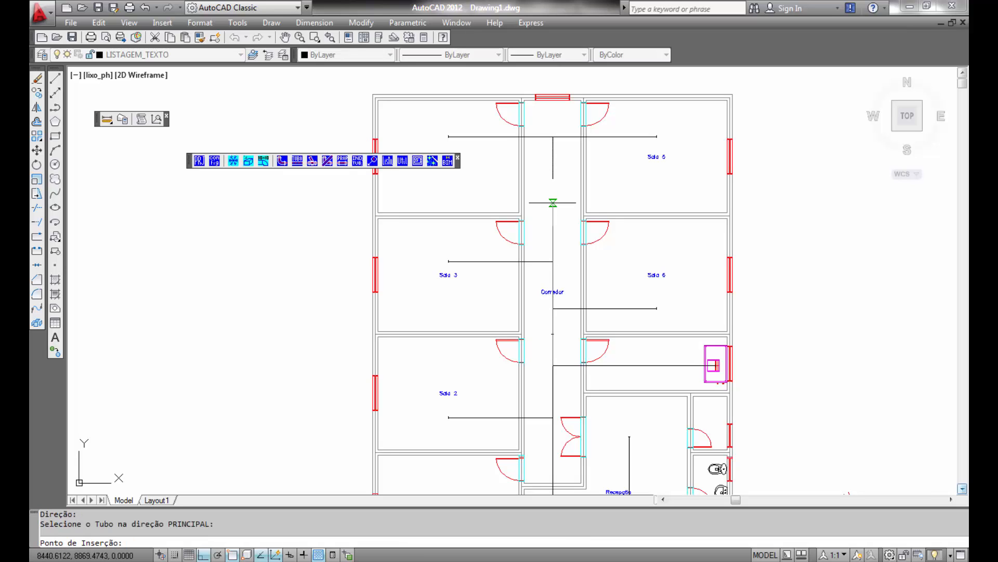
left_click(553, 203)
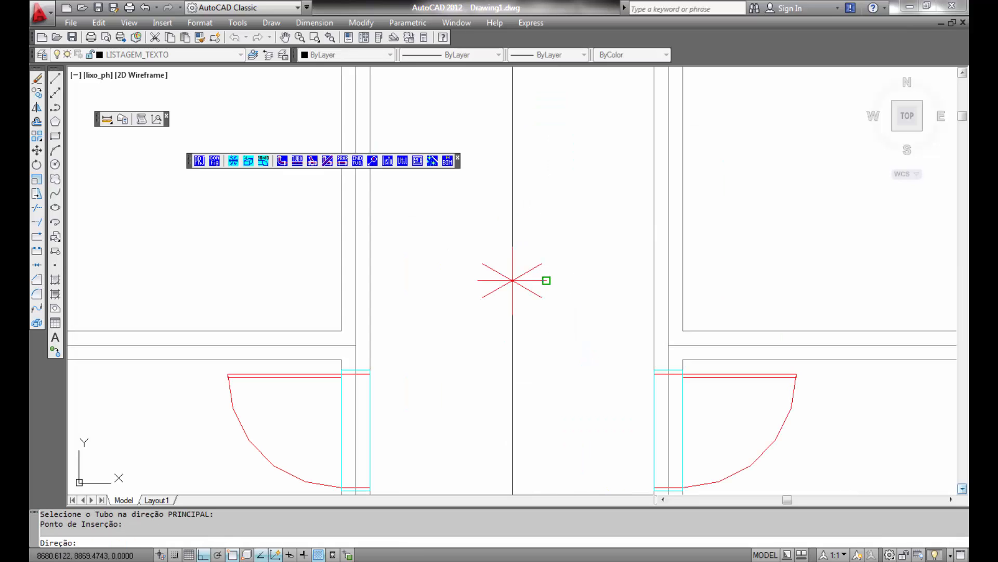
left_click(546, 280)
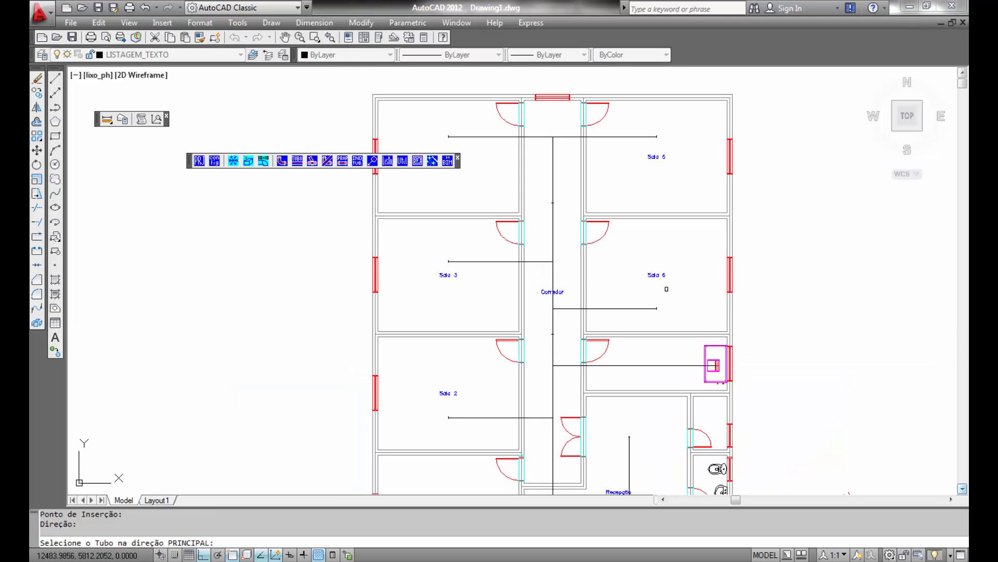
- Reopen connection insertion and select the rectangular Curva (W/D > 1) fitting from the duct fittings list
right_click(667, 290)
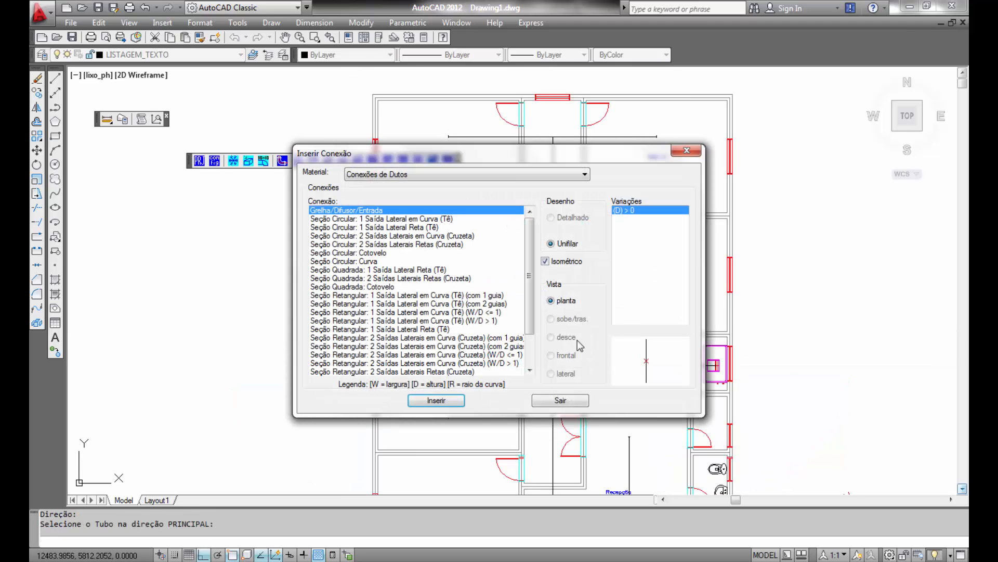
left_click(554, 402)
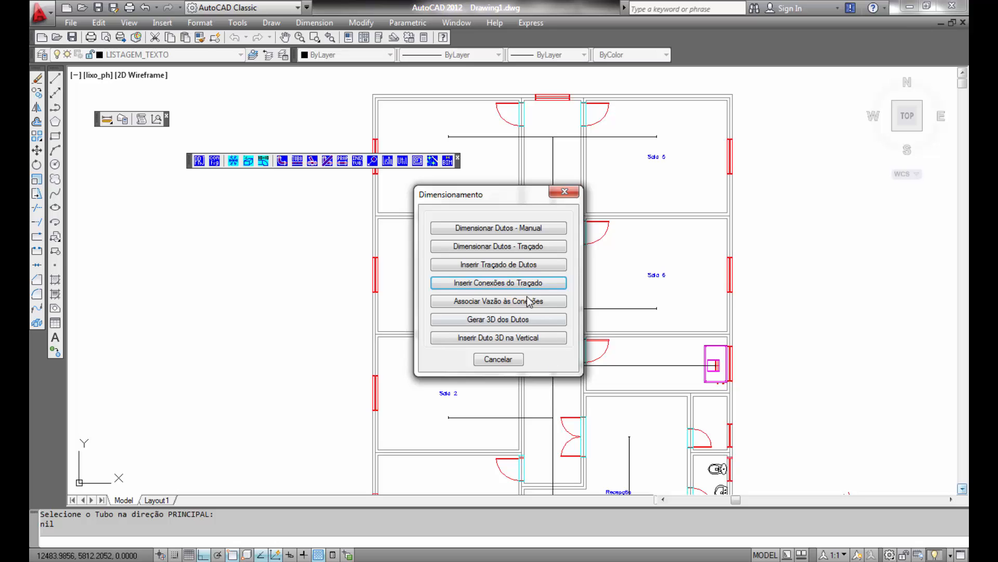
left_click(522, 285)
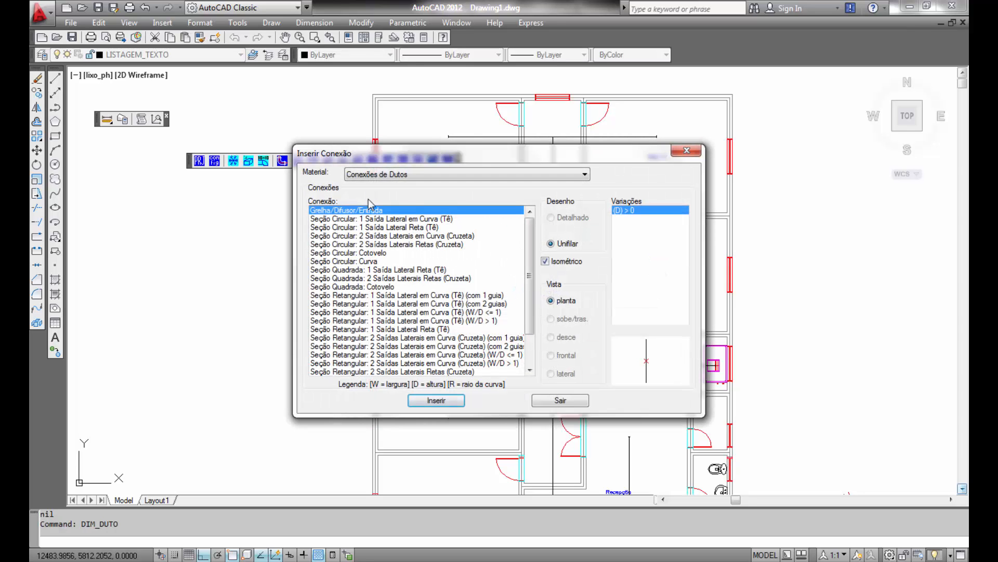
left_click(383, 314)
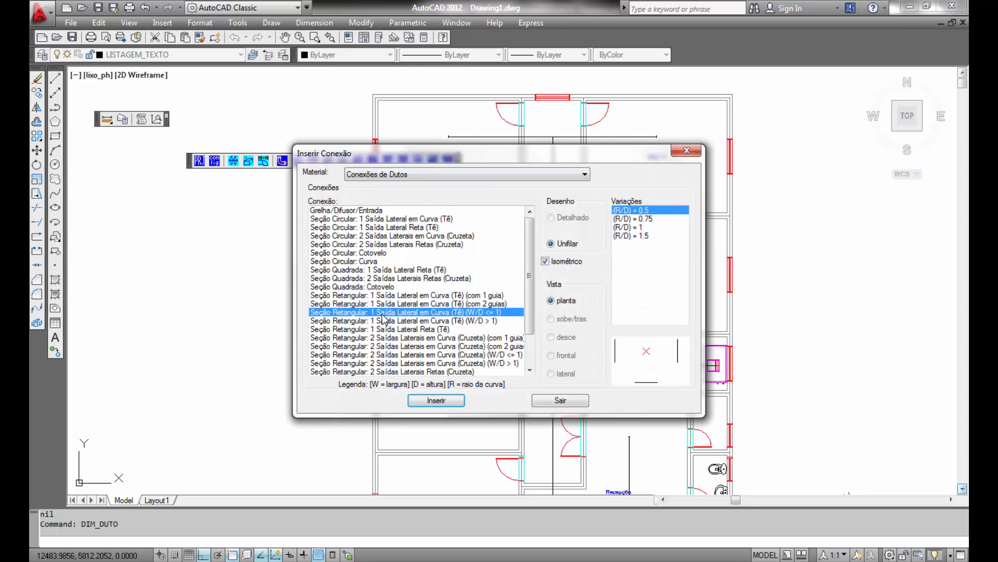
scroll(380, 343, "down", 2)
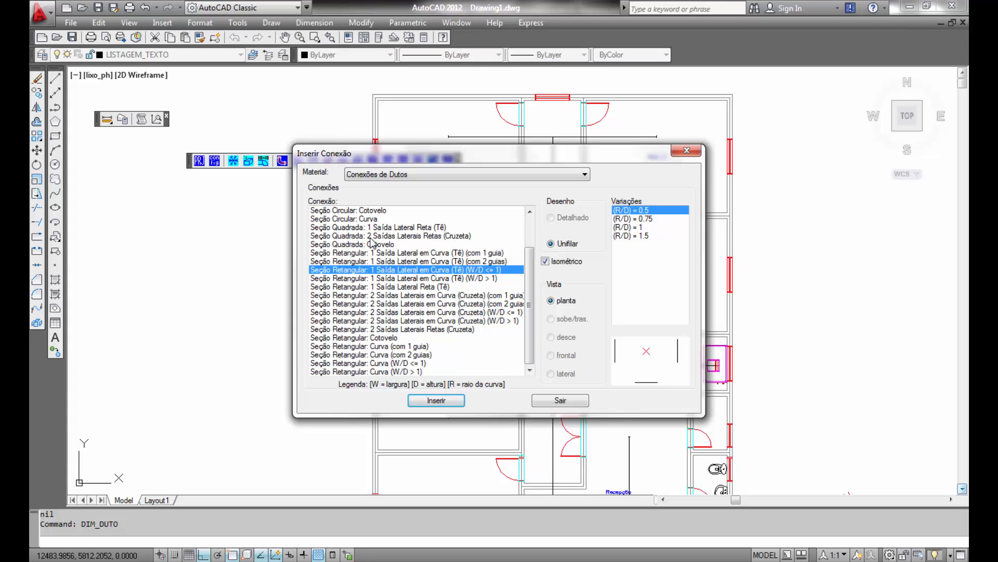
left_click(350, 363)
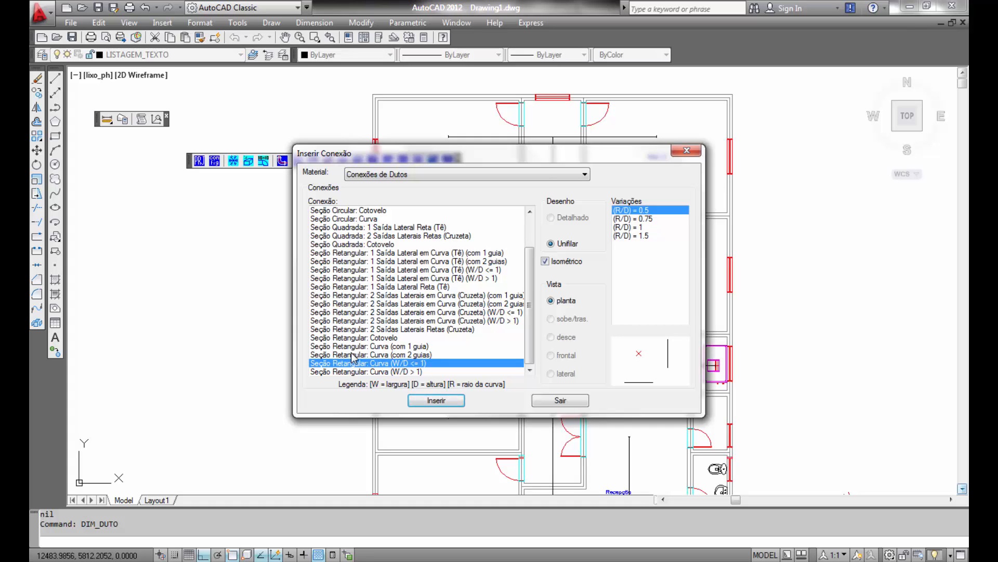
left_click(359, 314)
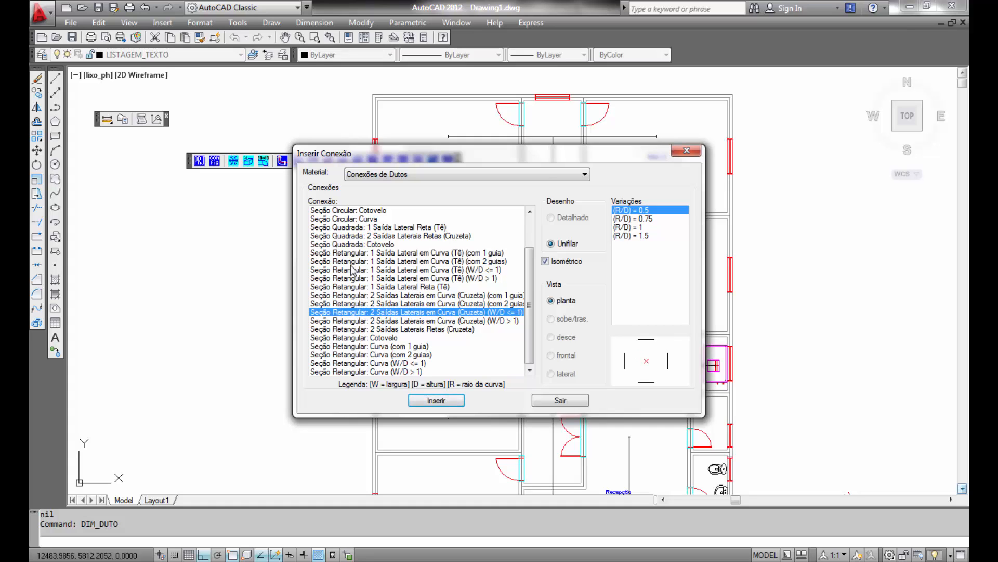
scroll(352, 267, "up", 2)
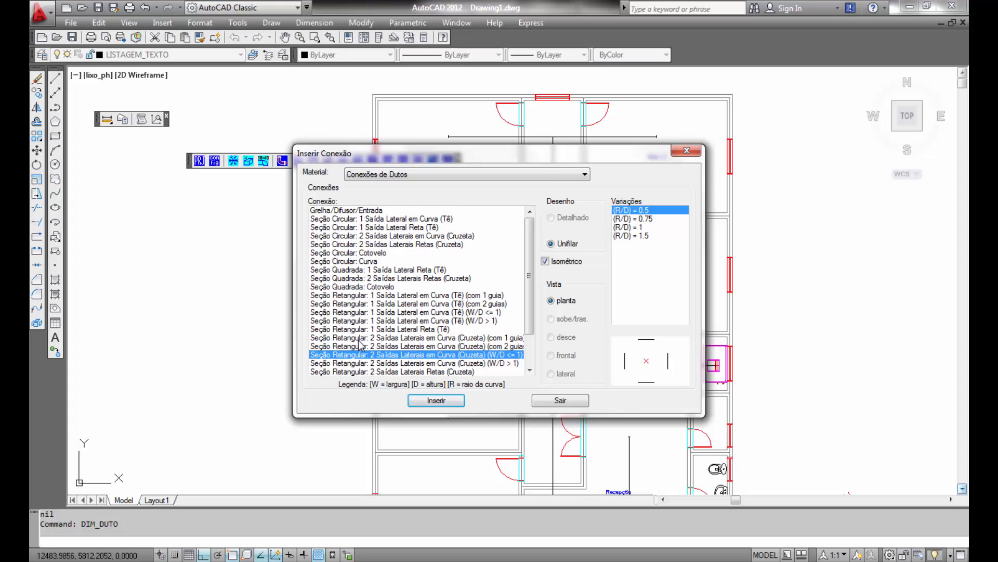
left_click(356, 364)
scroll(356, 365, "down", 2)
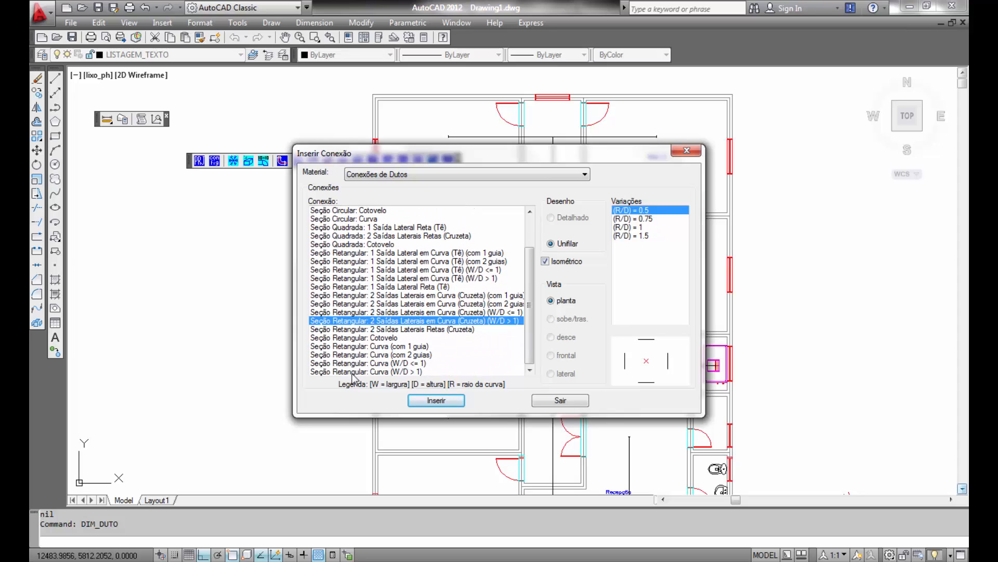
left_click(352, 371)
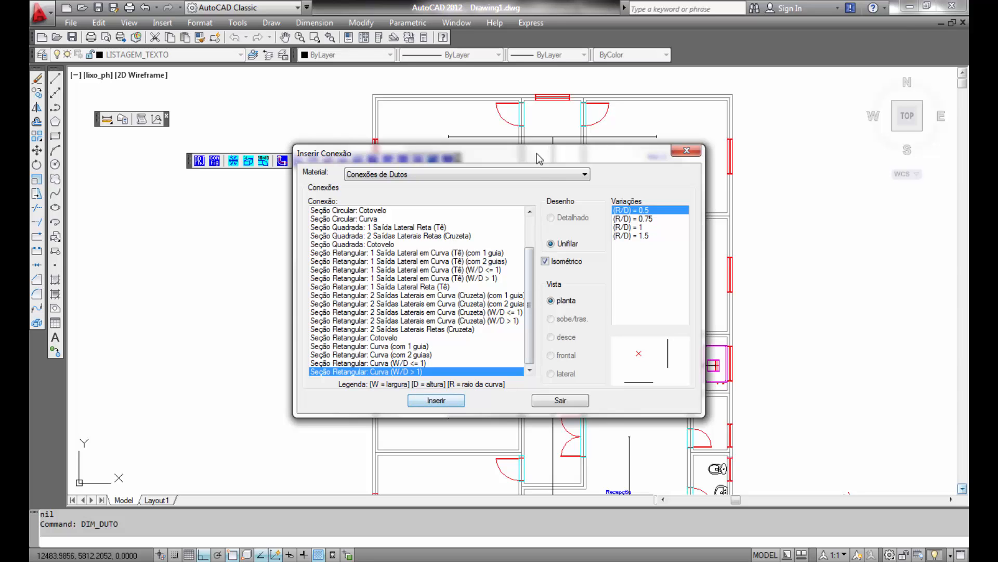
left_click_drag(539, 159, 914, 159)
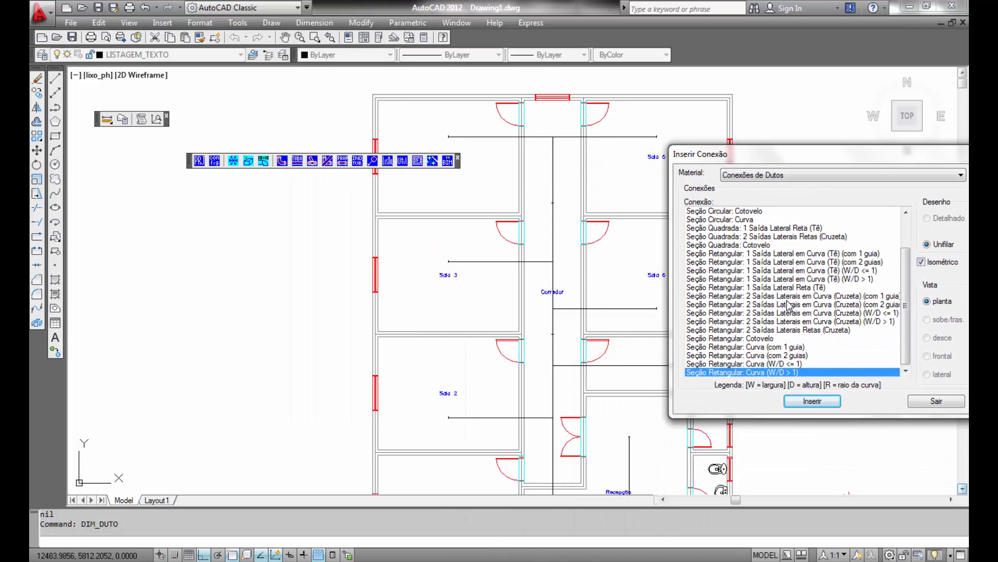
- Insert the elbow at the corner where the Sala 1 duct turns up into the Recepção duct
left_click(811, 401)
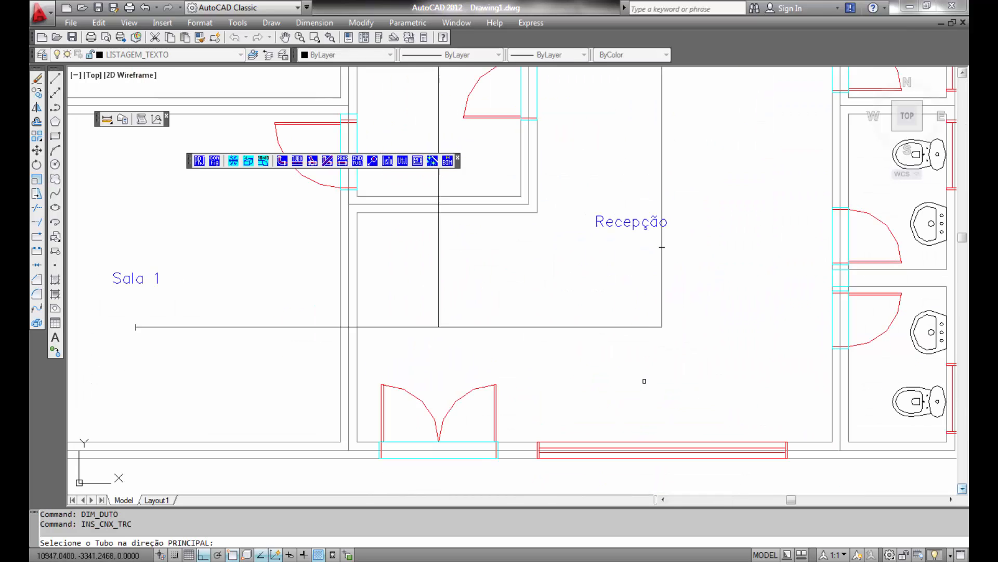
left_click(645, 327)
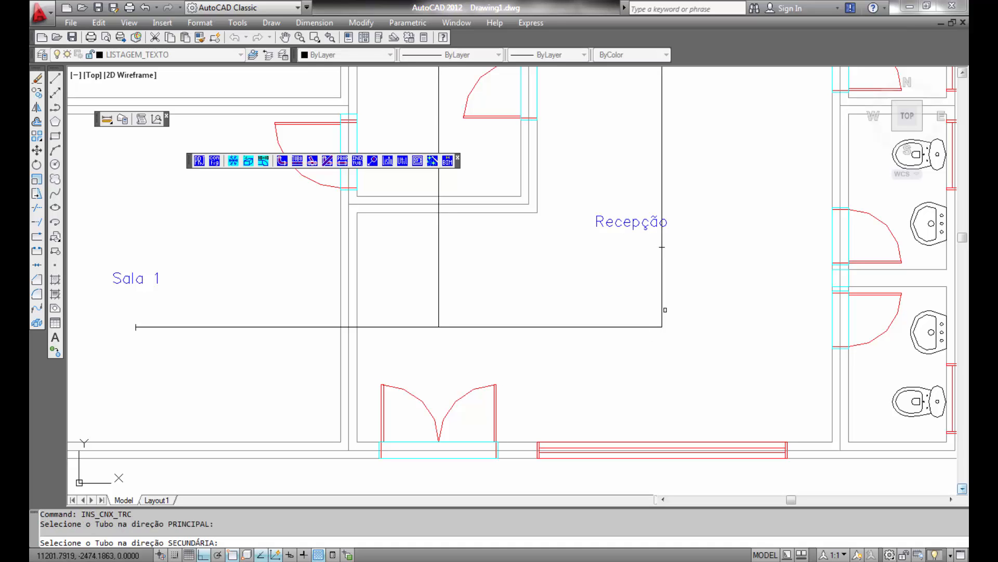
left_click(662, 309)
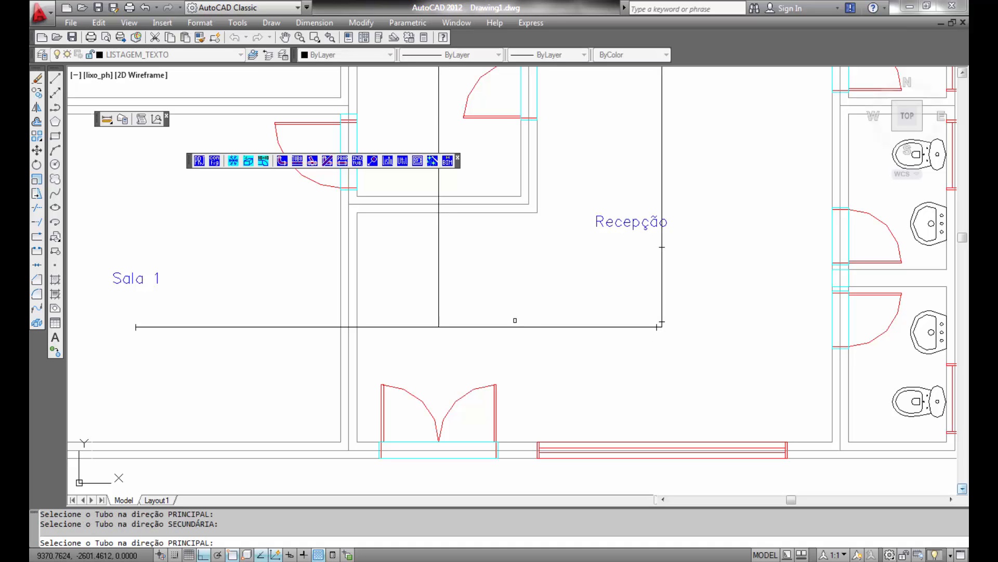
- Select the rectangular 1 Saída Lateral em Curva (Tê) (W/D > 1) fitting and insert it where the Sala 1 duct meets the corridor duct
right_click(512, 314)
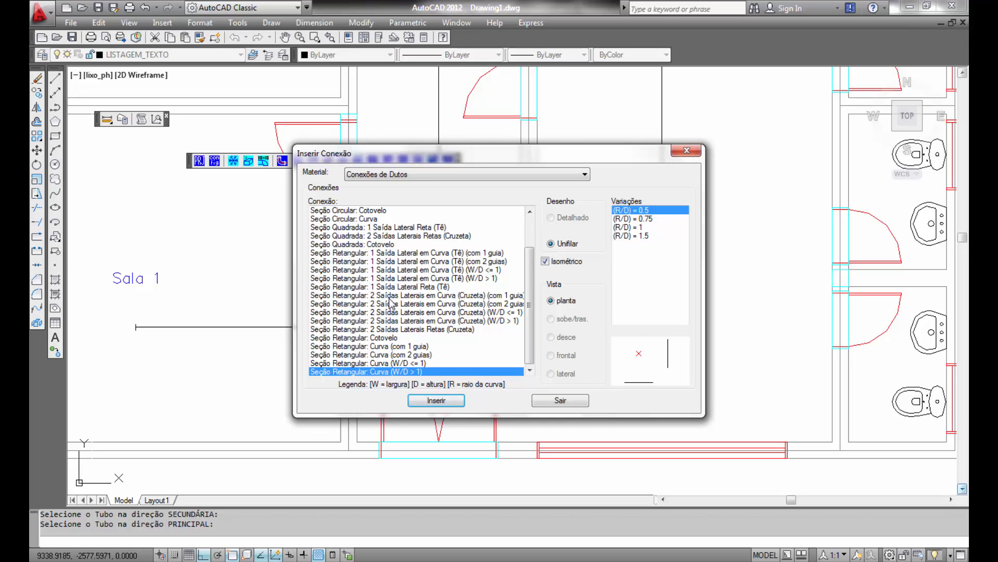
left_click(389, 298)
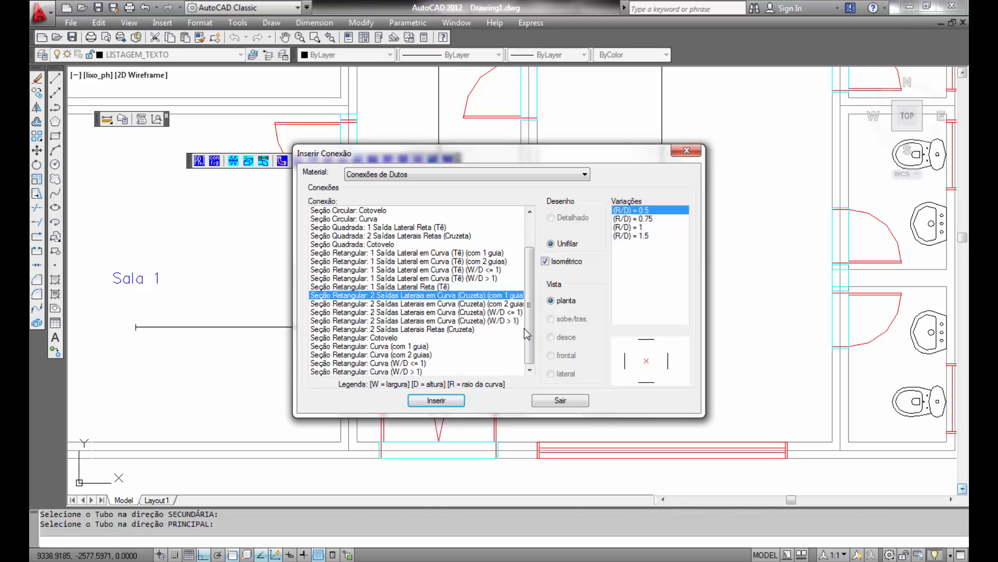
left_click(497, 304)
left_click(490, 312)
left_click(488, 320)
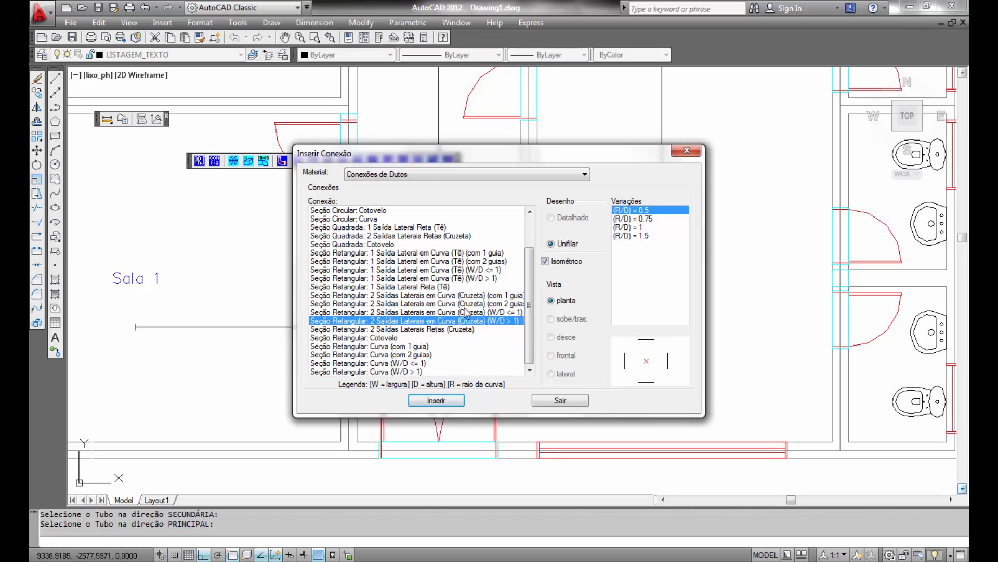
left_click(399, 287)
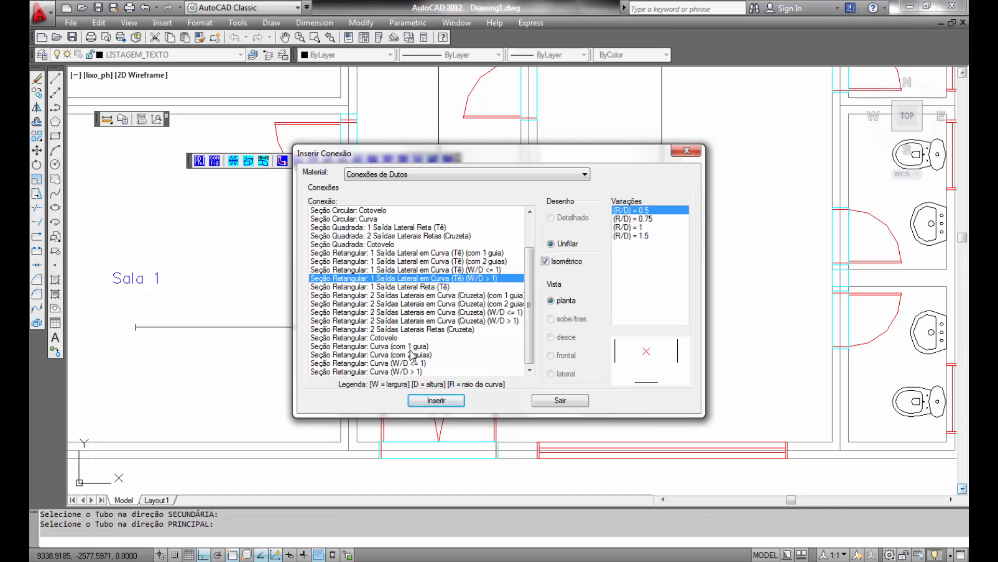
left_click(437, 402)
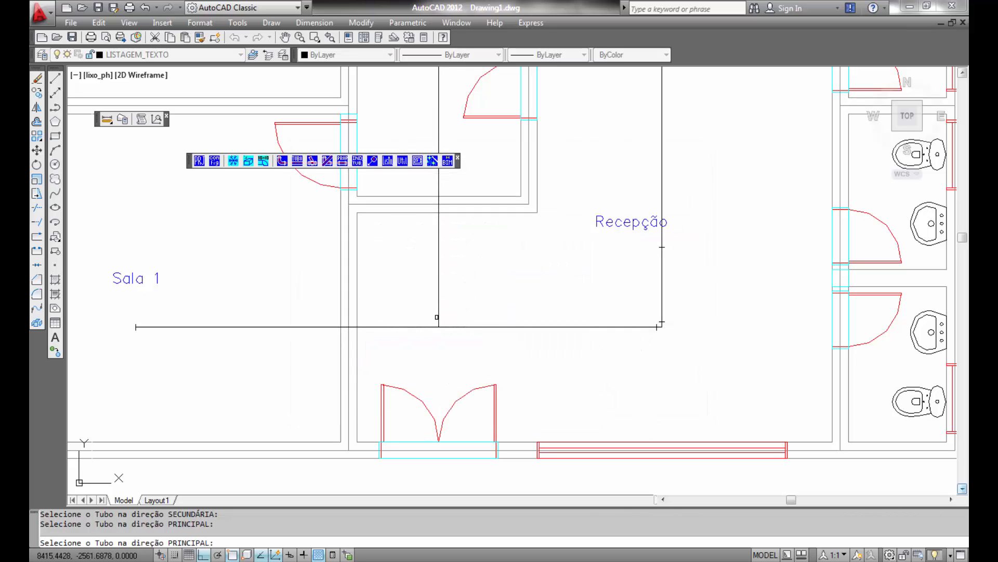
left_click(430, 326)
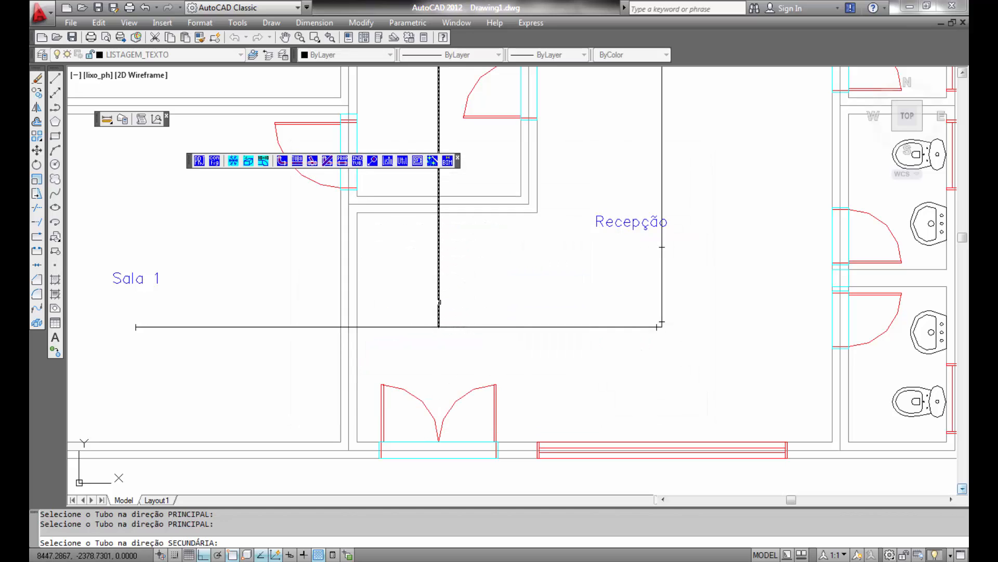
left_click(439, 302)
- Insert a tee where the Sala 2 branch joins the corridor duct
scroll(473, 261, "down", 3)
scroll(486, 462, "up", 3)
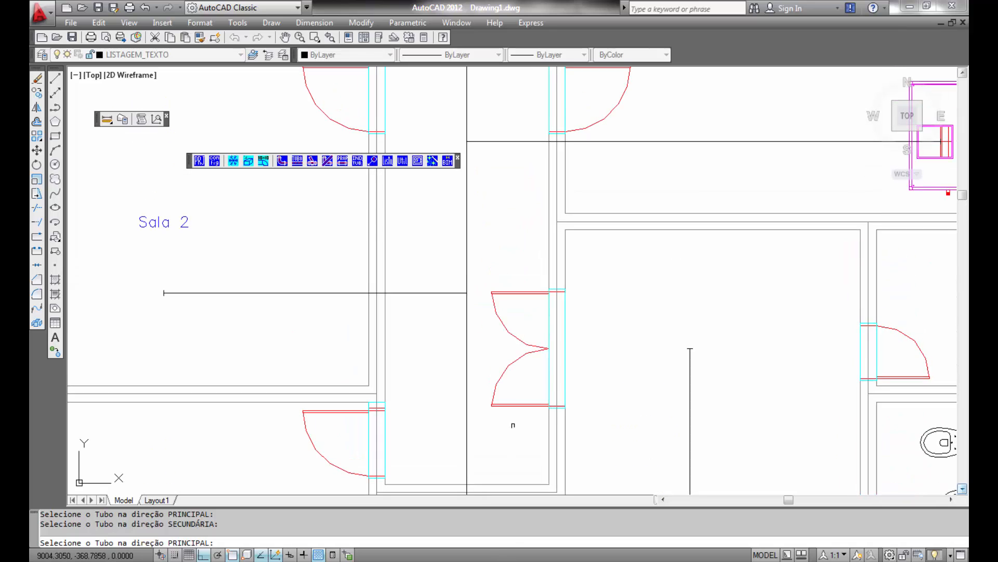
left_click(466, 304)
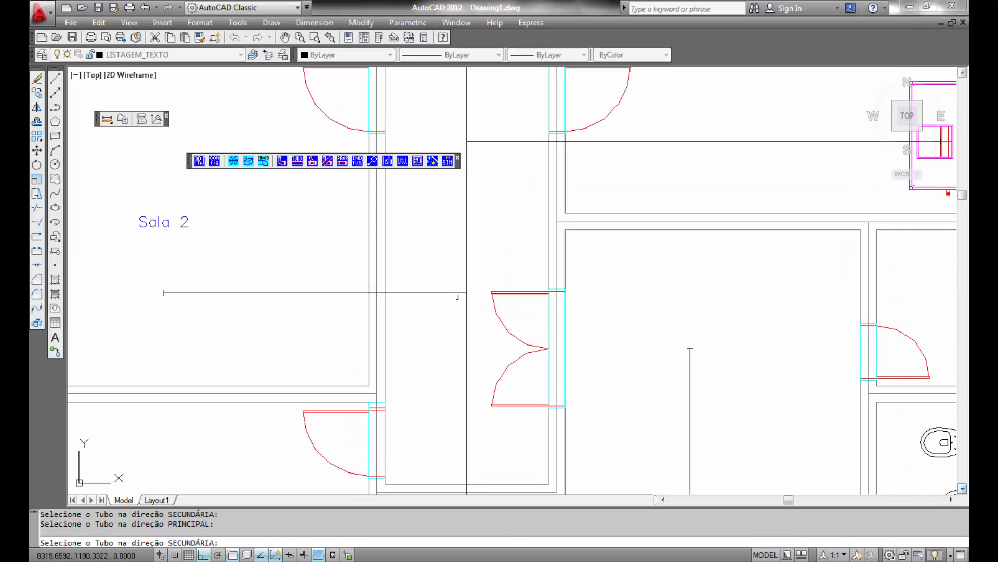
left_click(454, 294)
- Insert tees where the corridor duct meets the Sala 6 branch and the eastward branch just below it
middle_click_drag(490, 217, 511, 403)
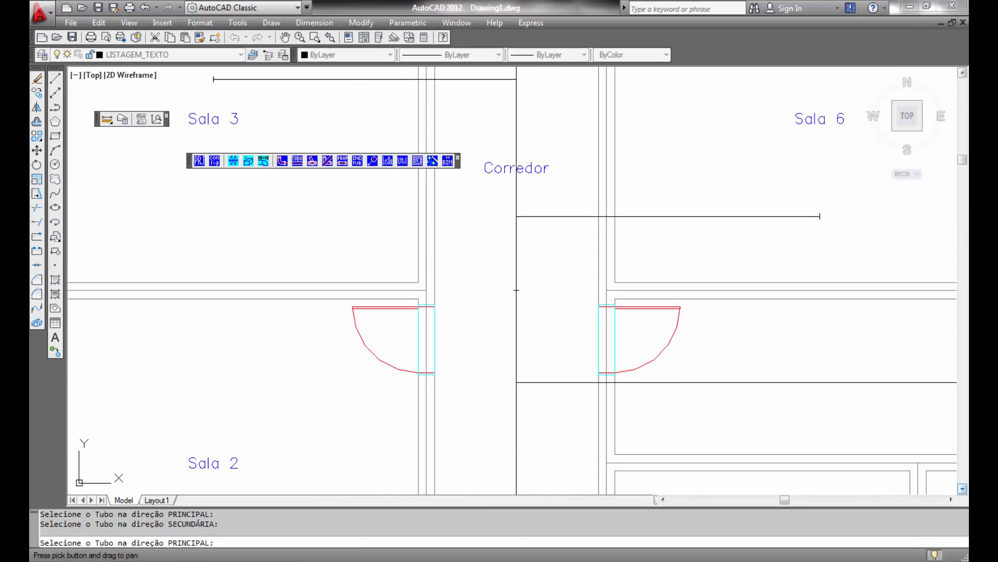
left_click(516, 395)
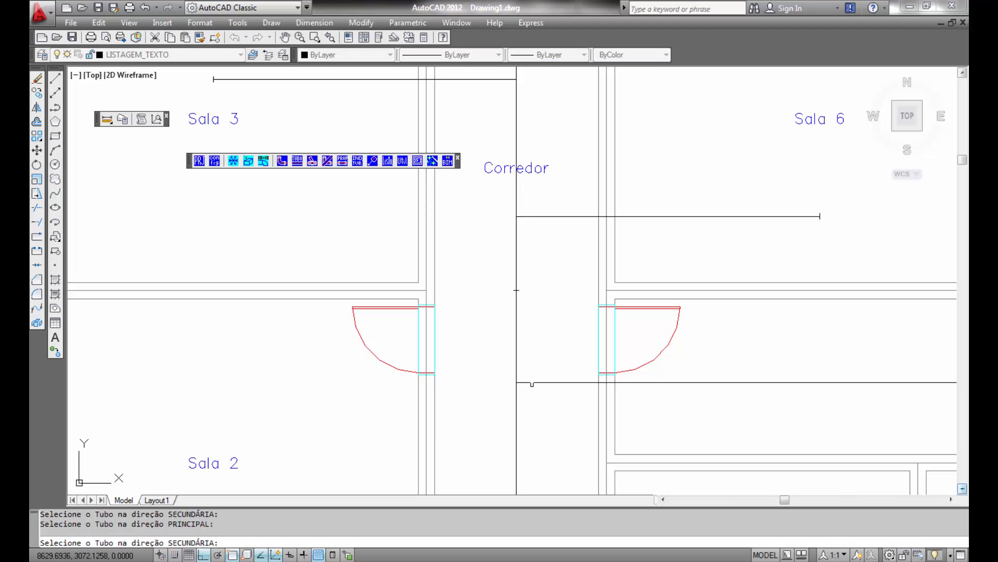
left_click(532, 382)
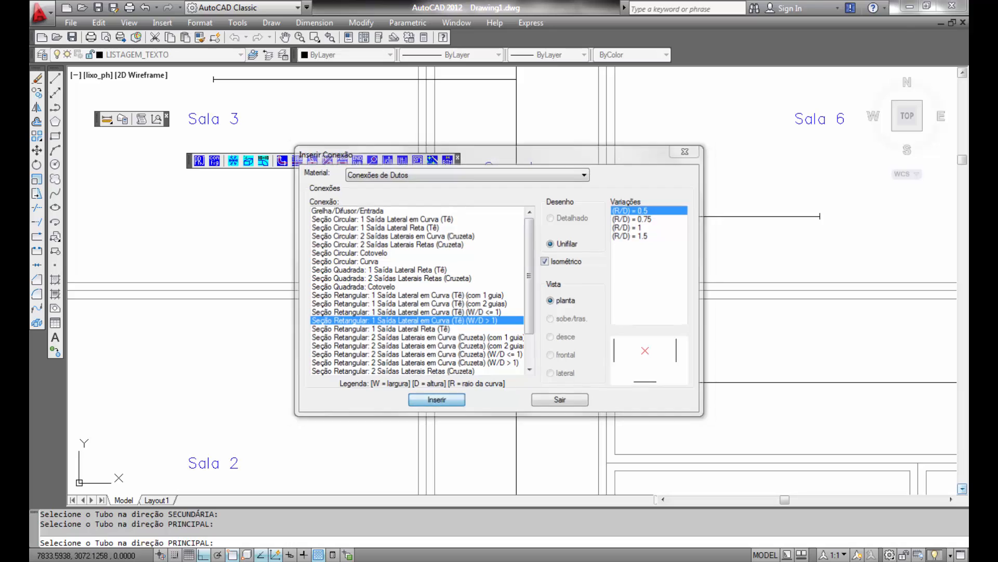
left_click(451, 400)
left_click(516, 227)
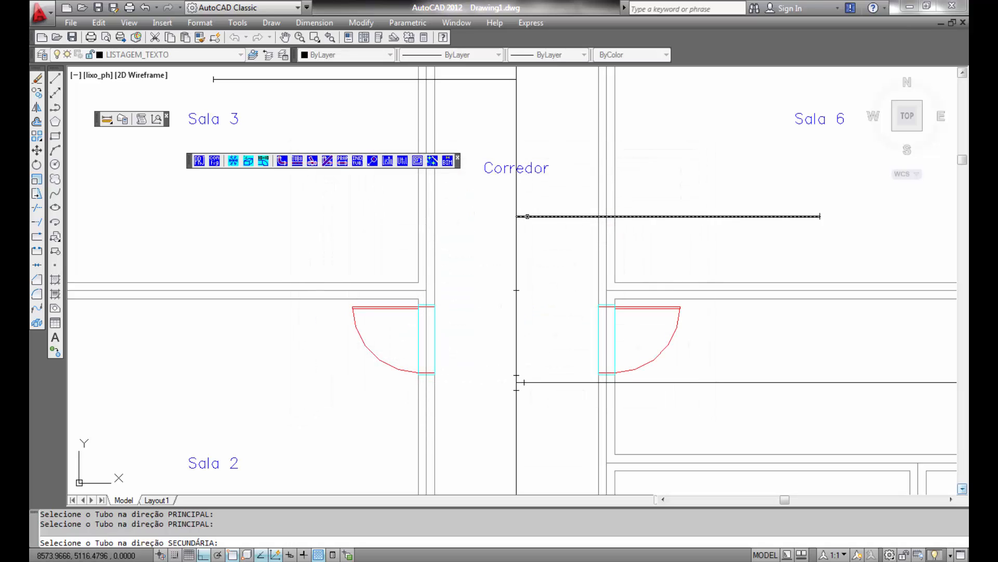
left_click(528, 216)
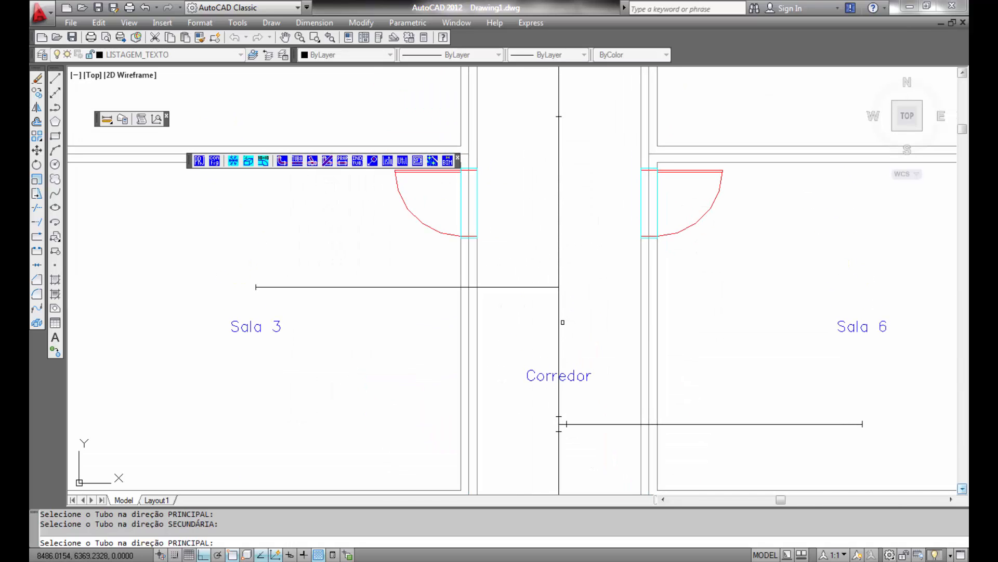
- Insert tees at the Sala 3 branch and at the top junction feeding the Sala 4 and Sala 5 ducts
left_click(560, 304)
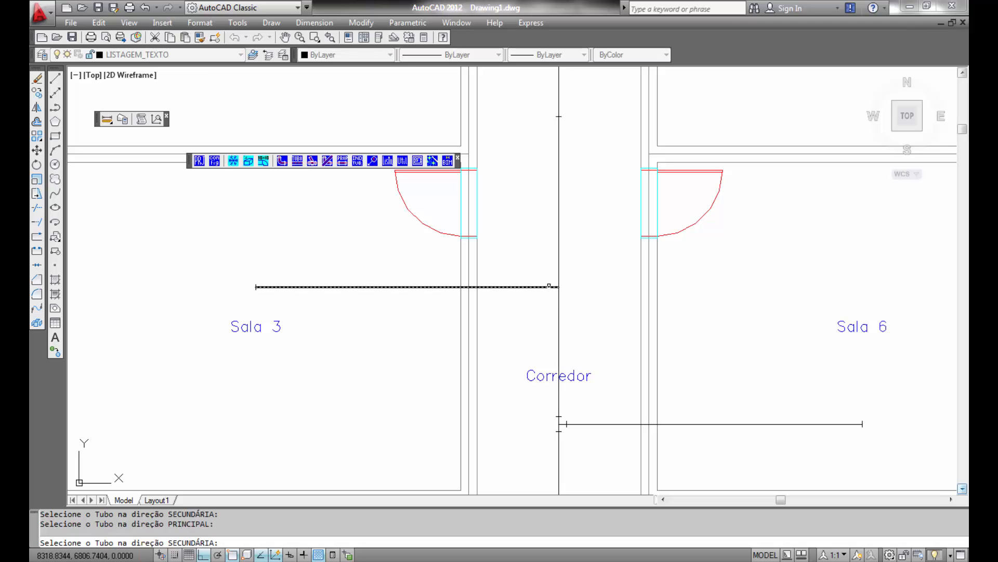
left_click(546, 287)
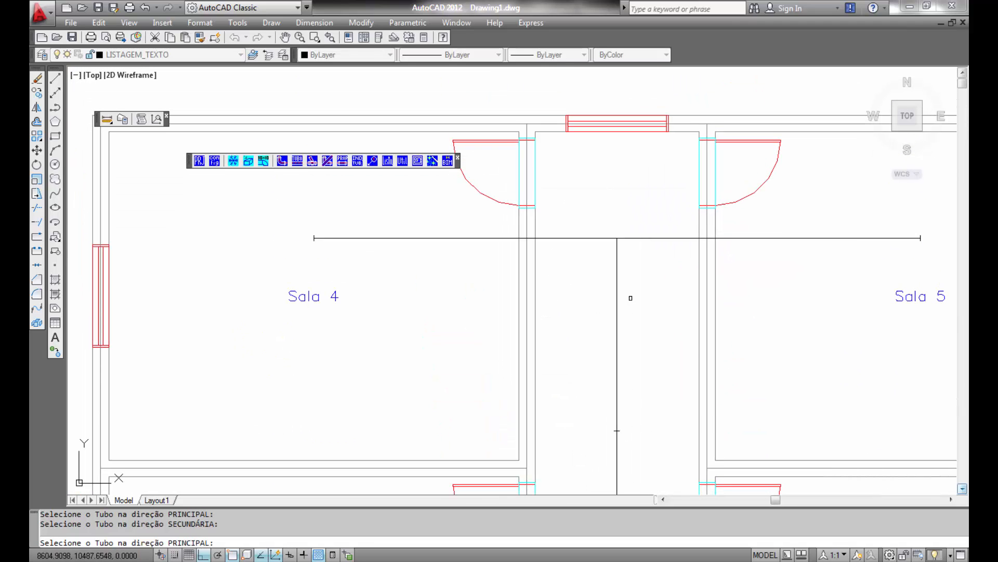
left_click(610, 238)
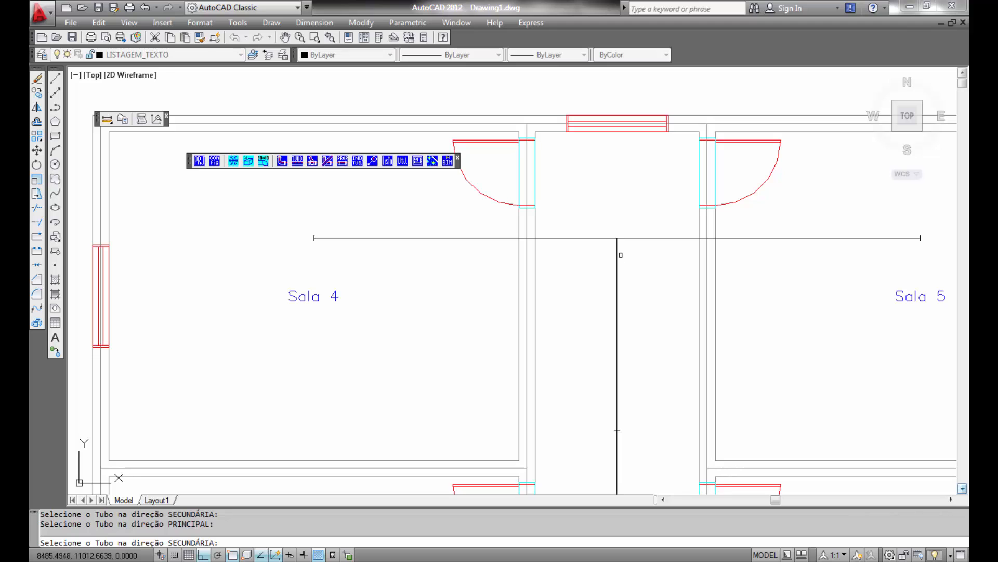
left_click(617, 243)
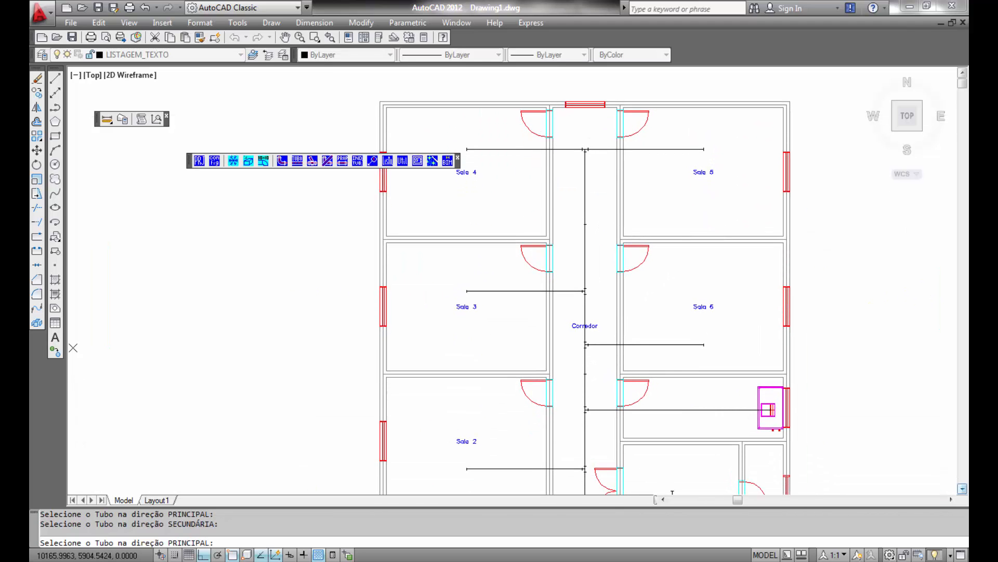
middle_click_drag(653, 441, 629, 298)
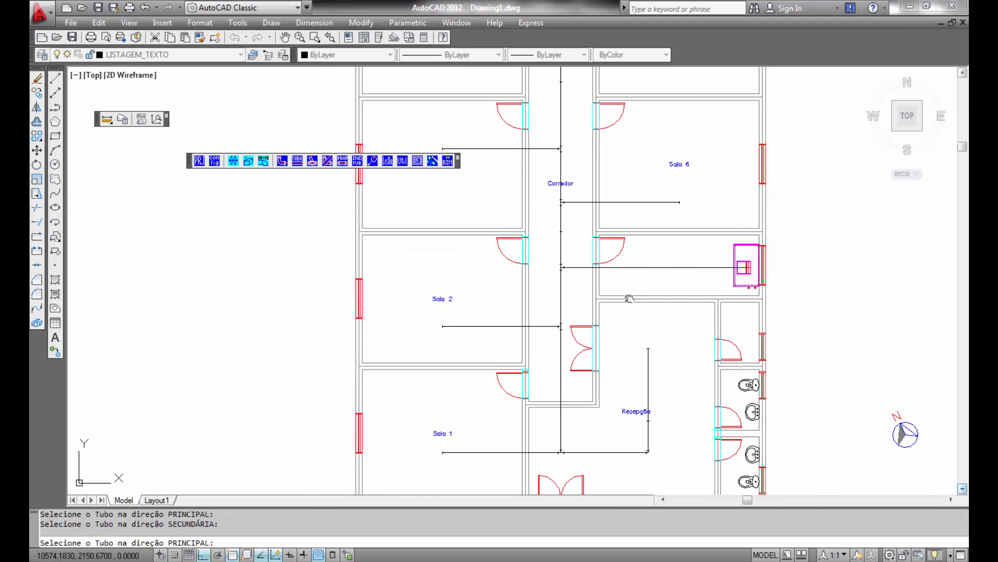
right_click(629, 298)
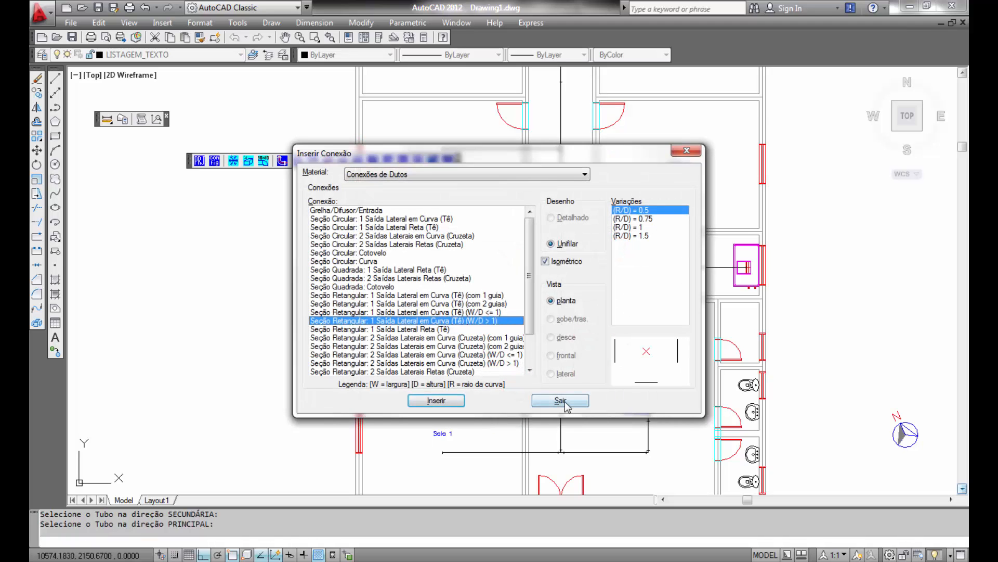
left_click(565, 402)
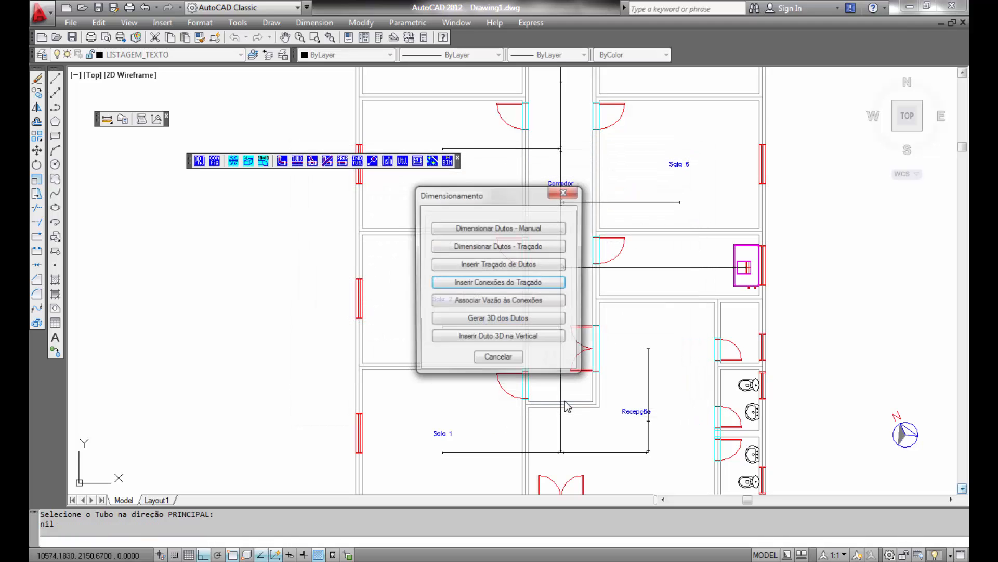
- Start associating airflow with duct connections and assign Sala 1's airflow of 3071.88 m3/h to the Sala 1 duct end
left_click(506, 303)
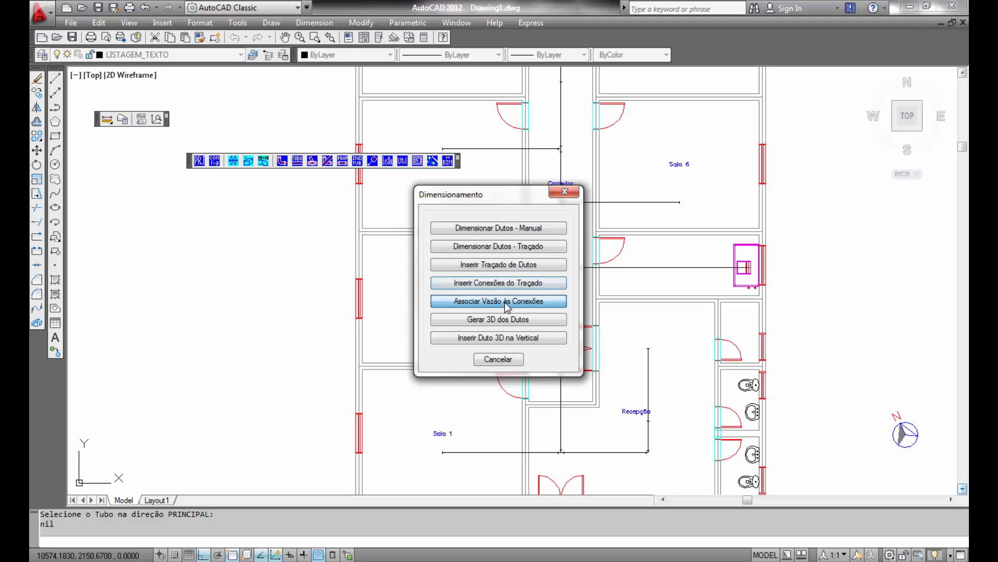
middle_click_drag(477, 454, 507, 346)
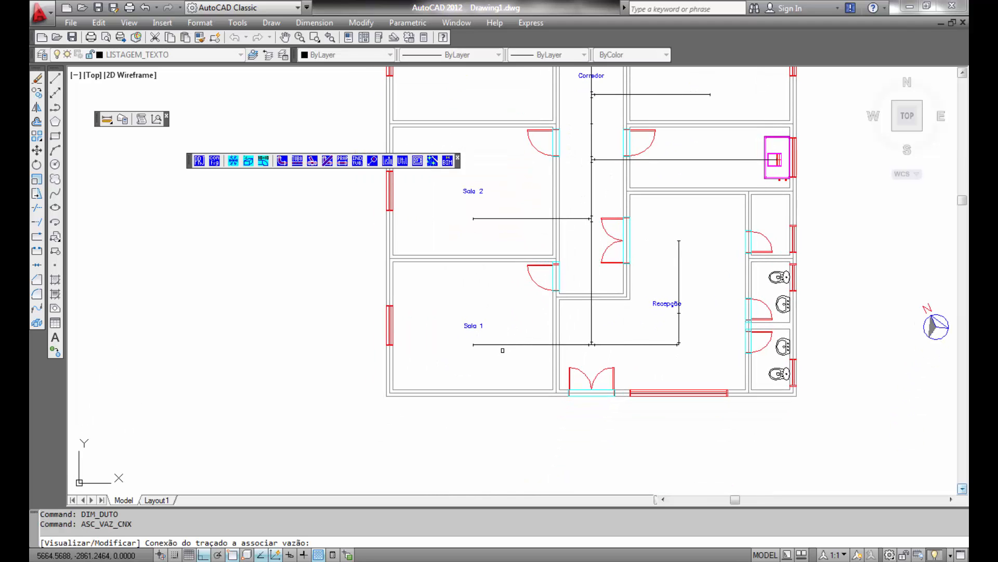
scroll(435, 392, "up", 3)
middle_click_drag(498, 383, 455, 503)
scroll(461, 416, "up", 3)
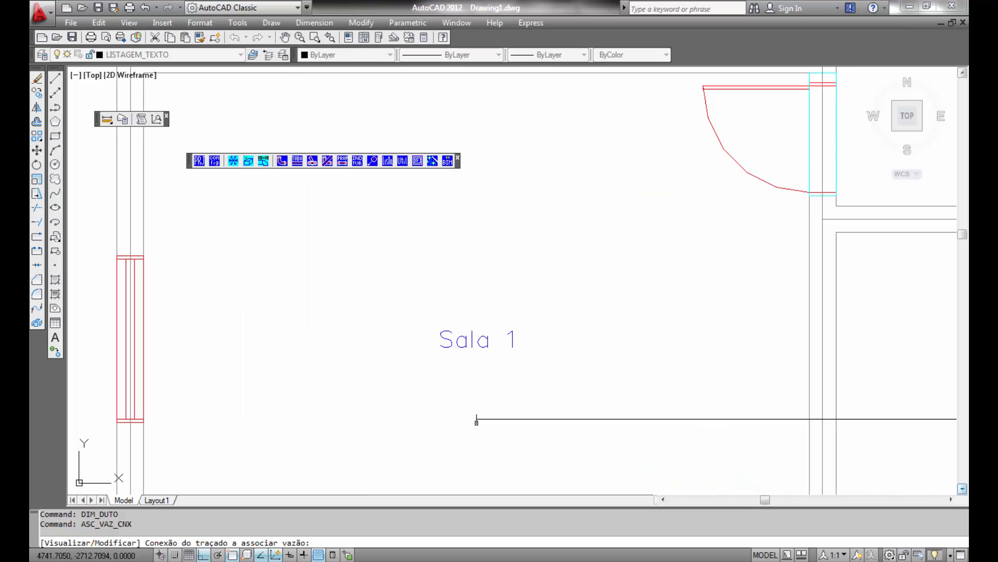
left_click(477, 421)
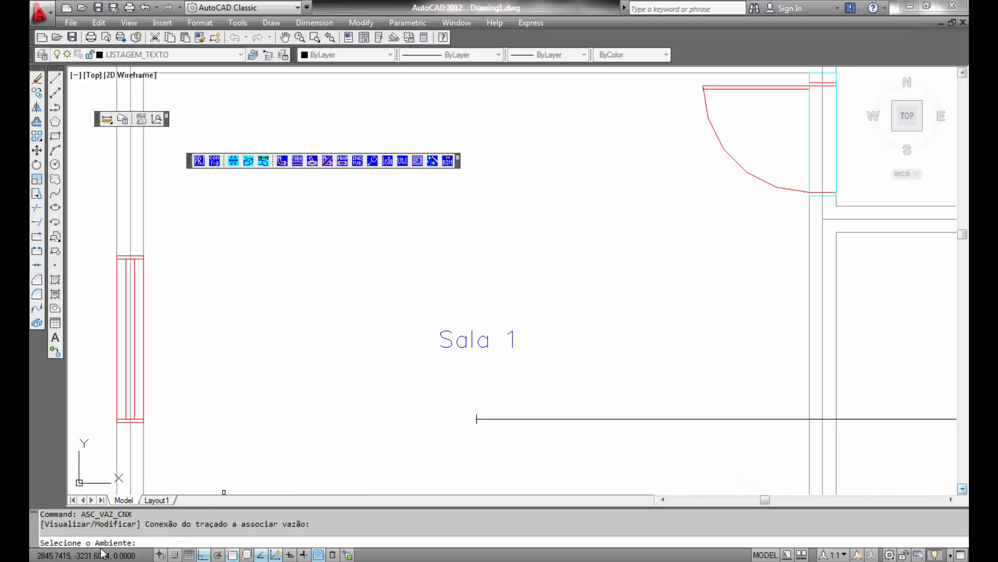
left_click(458, 340)
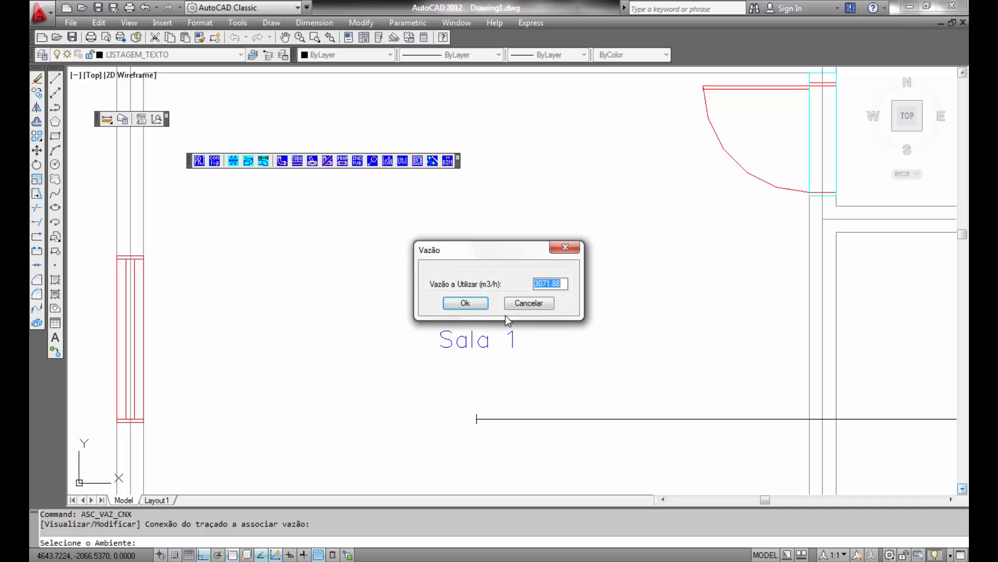
left_click(466, 302)
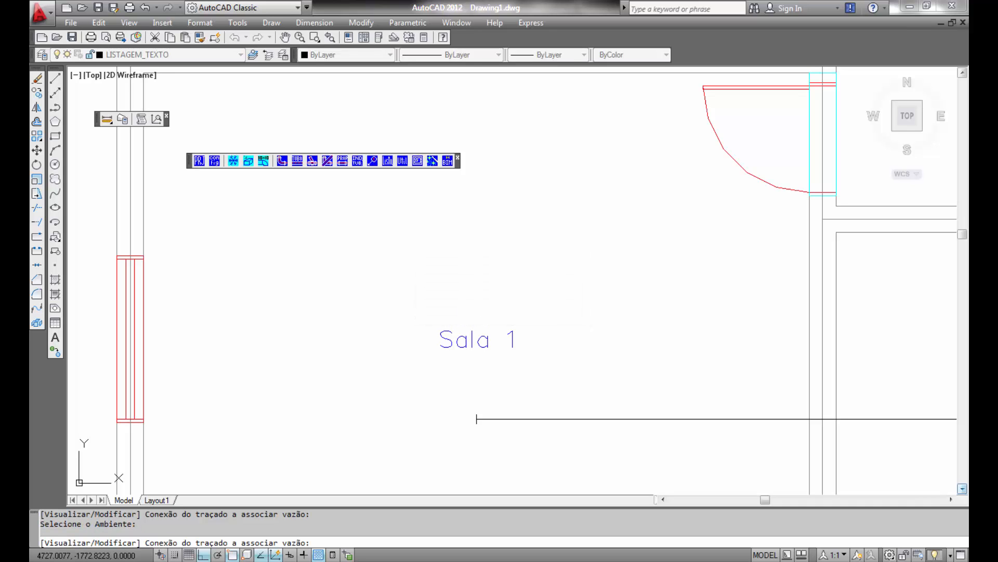
- Assign Sala 2's airflow to the end of the Sala 2 duct, accepting the proposed value
scroll(596, 270, "down", 6)
scroll(603, 269, "down", 2)
mouse_move(871, 280)
middle_mouse_down()
mouse_move(884, 279)
mouse_move(504, 433)
mouse_move(441, 474)
middle_mouse_up()
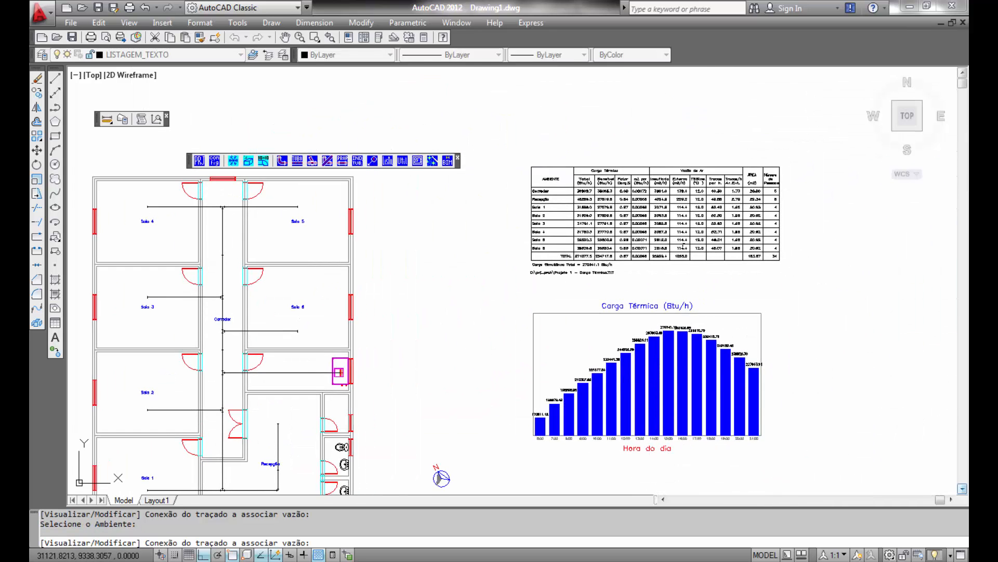
scroll(659, 240, "up", 3)
middle_click_drag(472, 235, 485, 358)
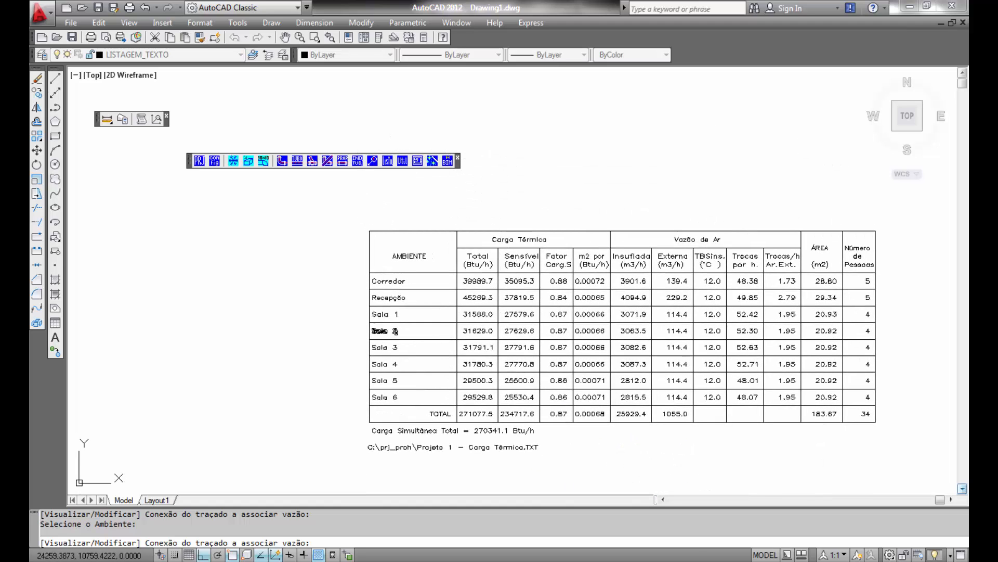
scroll(327, 354, "down", 5)
middle_click_drag(297, 376, 766, 226)
scroll(473, 417, "up", 6)
middle_click_drag(679, 300, 660, 447)
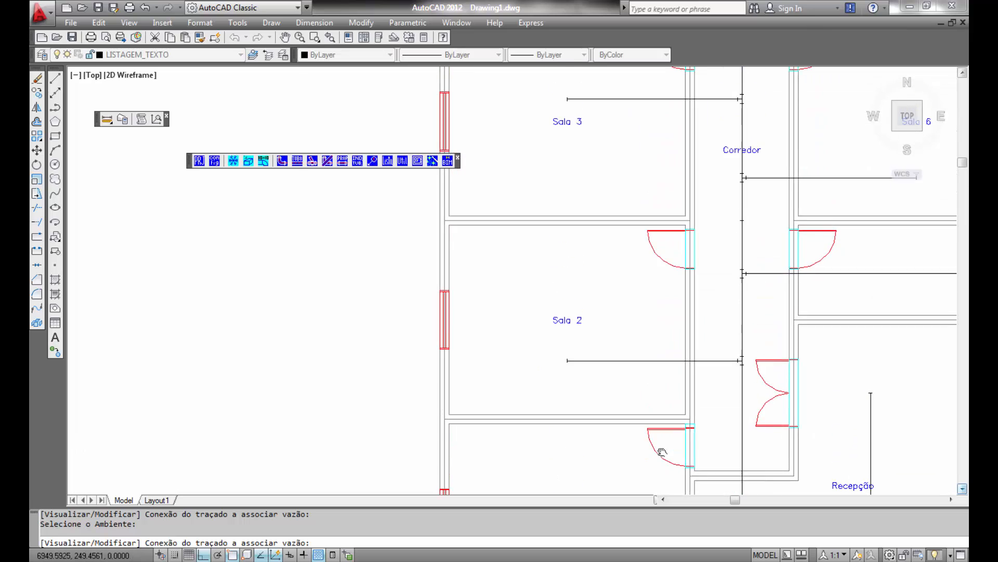
scroll(562, 372, "up", 3)
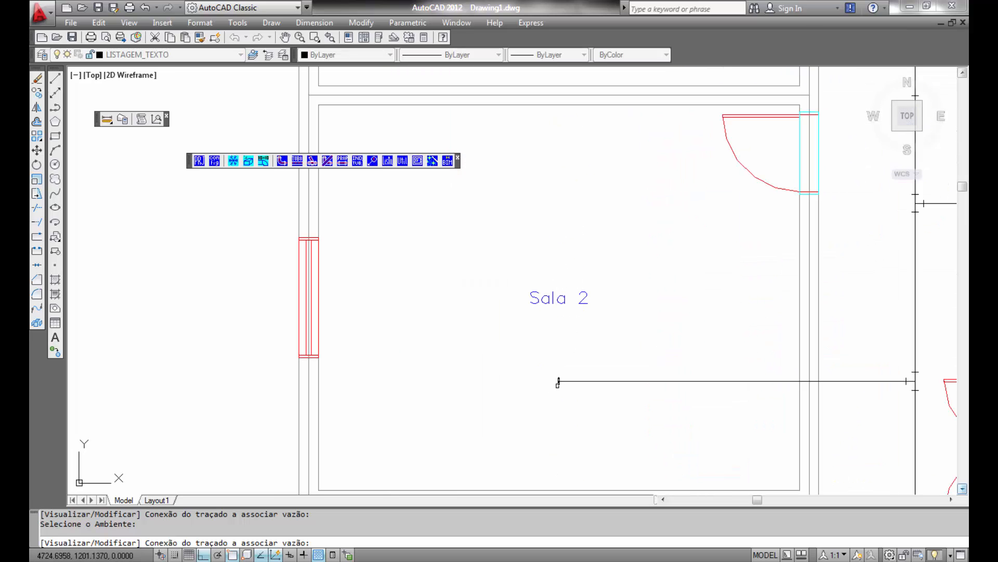
left_click(559, 382)
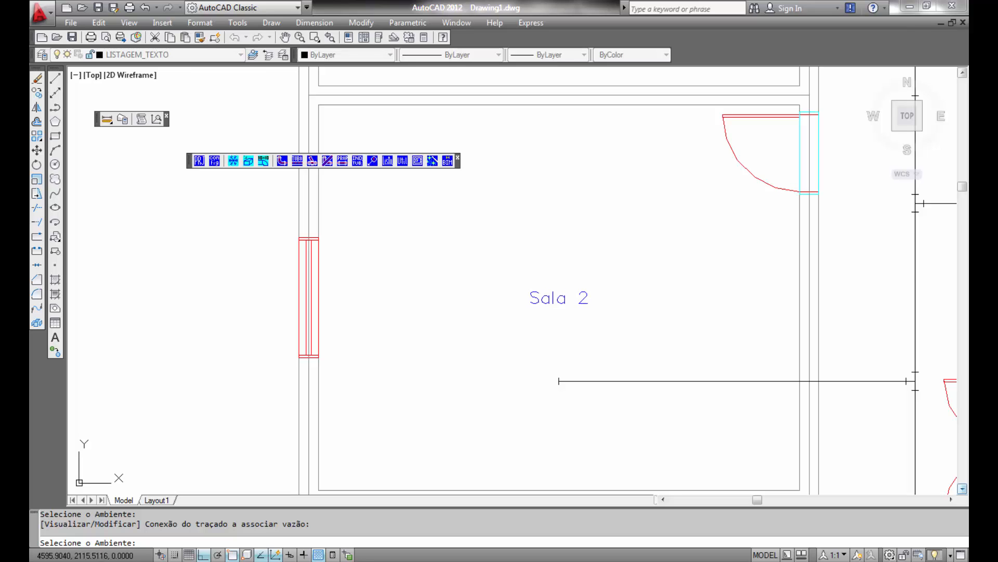
left_click(546, 299)
left_click(466, 302)
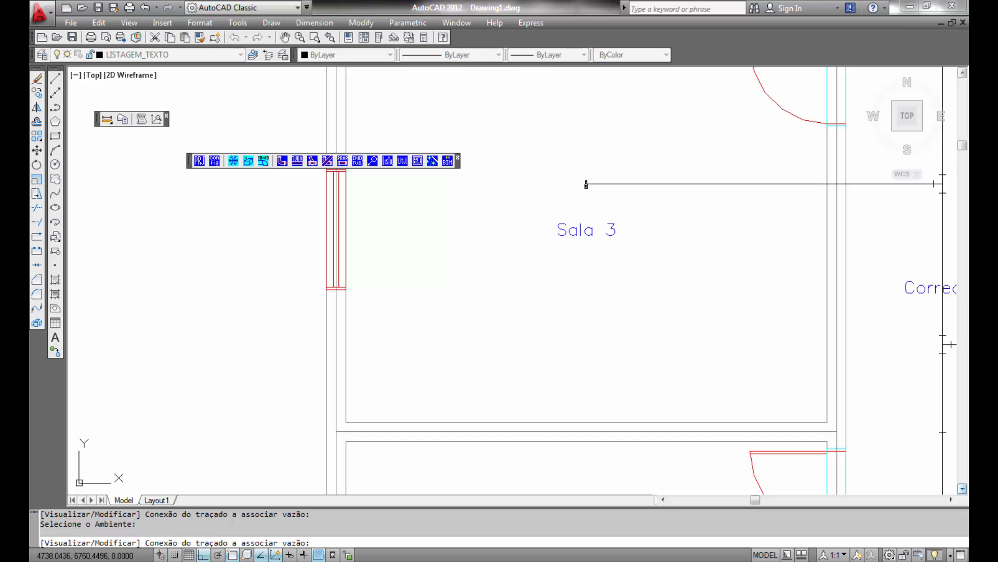
- Assign Sala 3's airflow of 3082.63 m3/h to the end of the Sala 3 duct
left_click(587, 184)
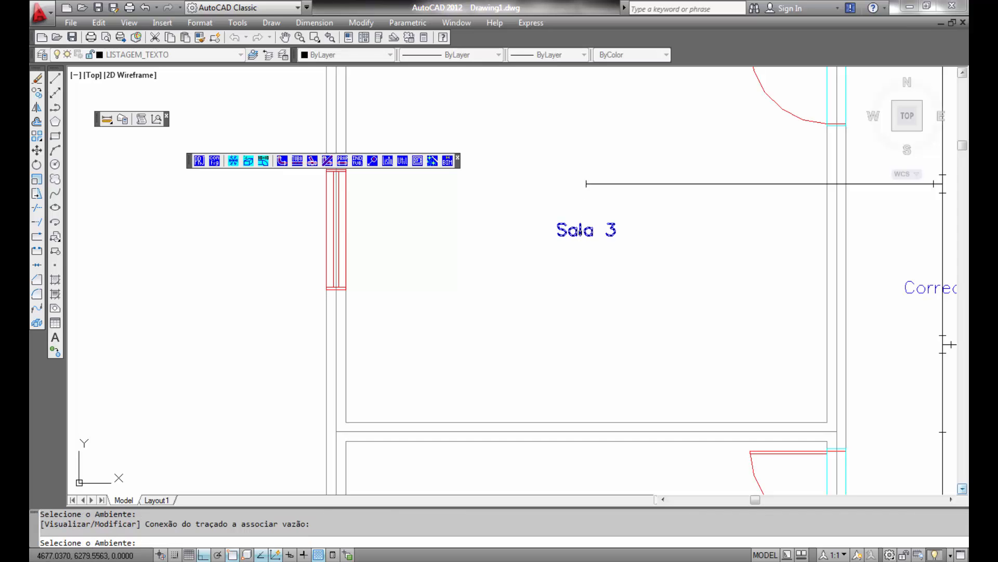
left_click(587, 230)
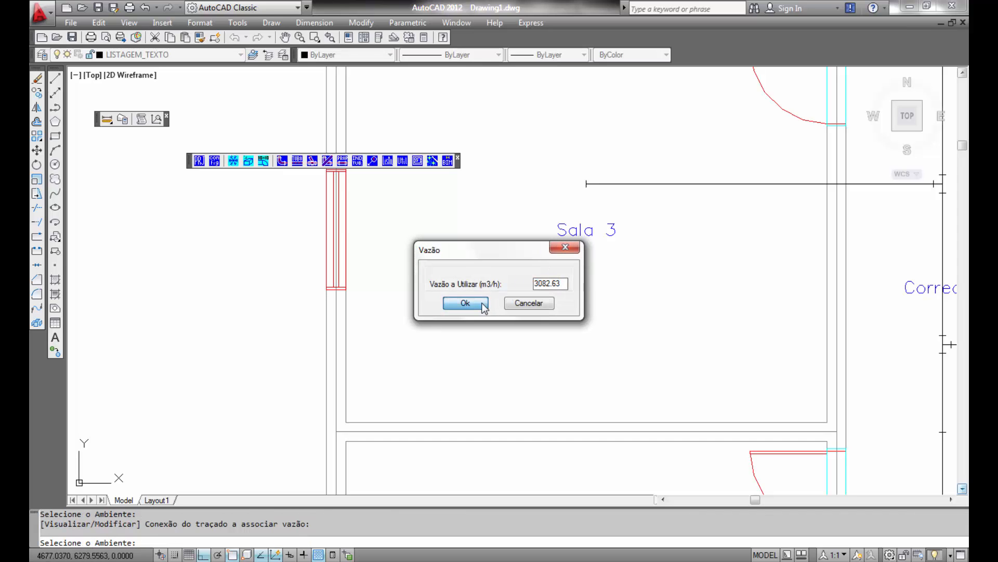
left_click(461, 304)
- Assign Sala 4's airflow of 3087.32 m3/h to the Sala 4 duct connection
middle_click_drag(630, 165, 631, 479)
middle_click_drag(631, 132, 630, 246)
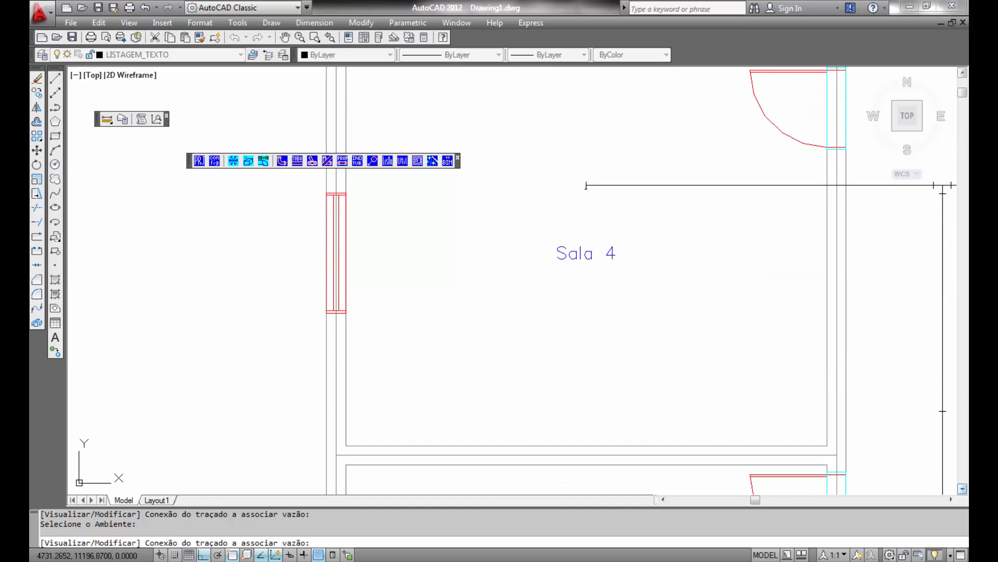
left_click(582, 251)
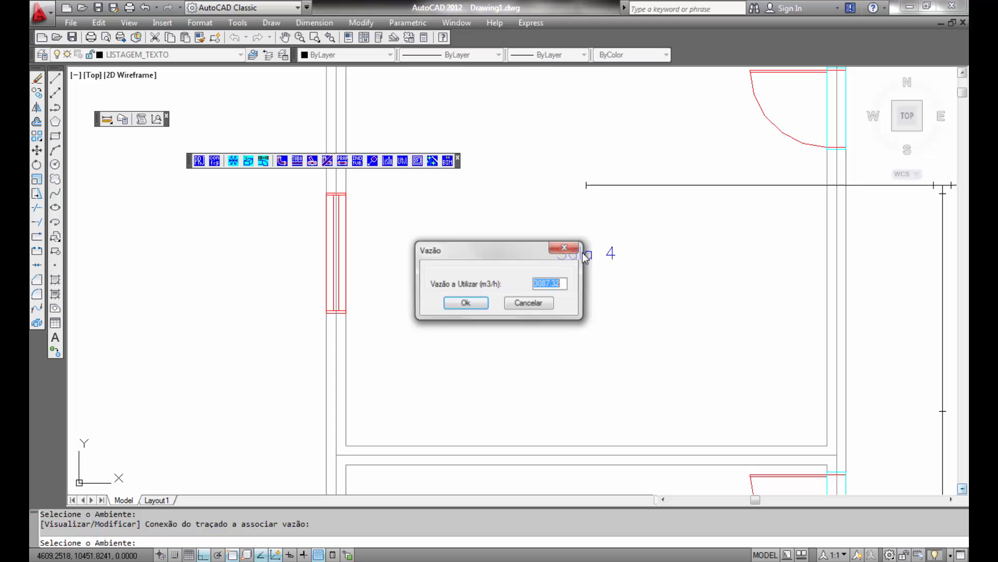
left_click(477, 305)
- Assign Sala 5's airflow of 2812.04 m3/h to the end of the Sala 5 duct
scroll(653, 171, "down", 4)
middle_click_drag(587, 199, 261, 221)
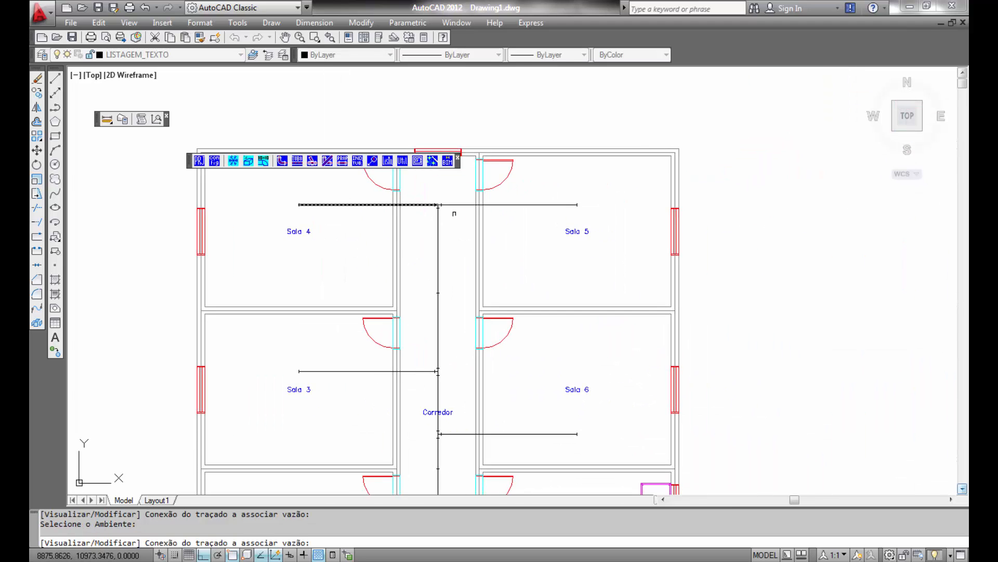
scroll(546, 225, "up", 6)
middle_click_drag(601, 223, 482, 338)
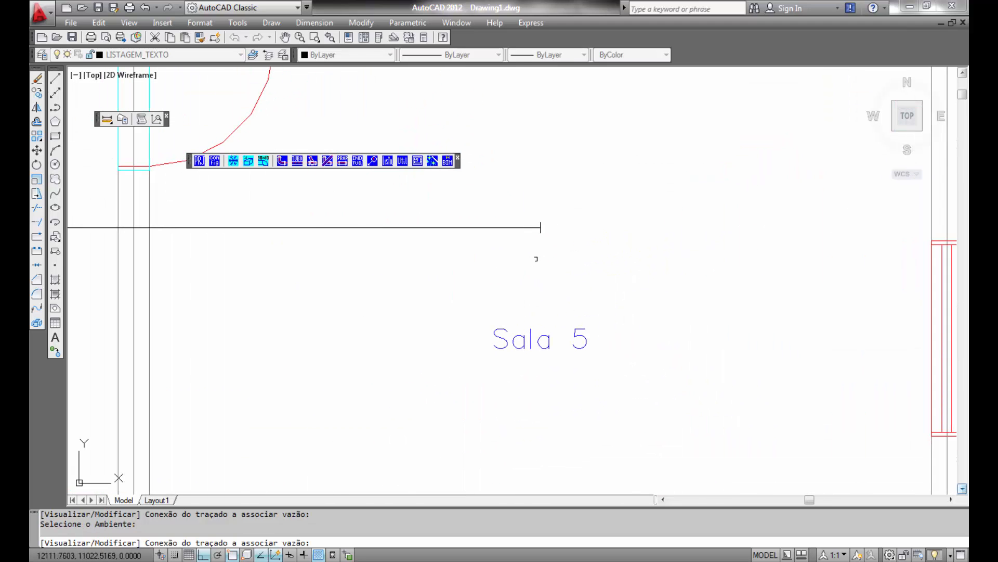
left_click(540, 227)
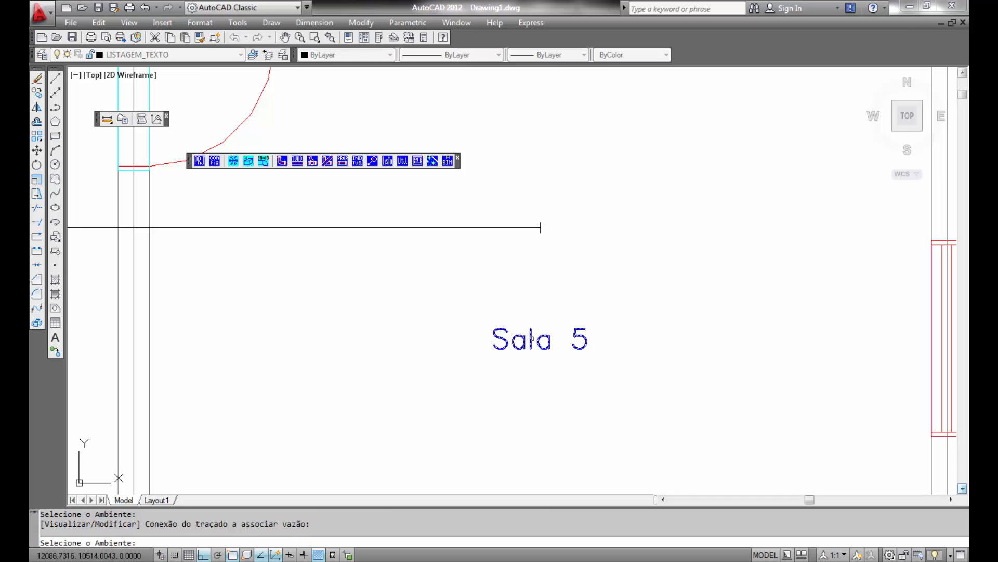
left_click(532, 340)
left_click(469, 305)
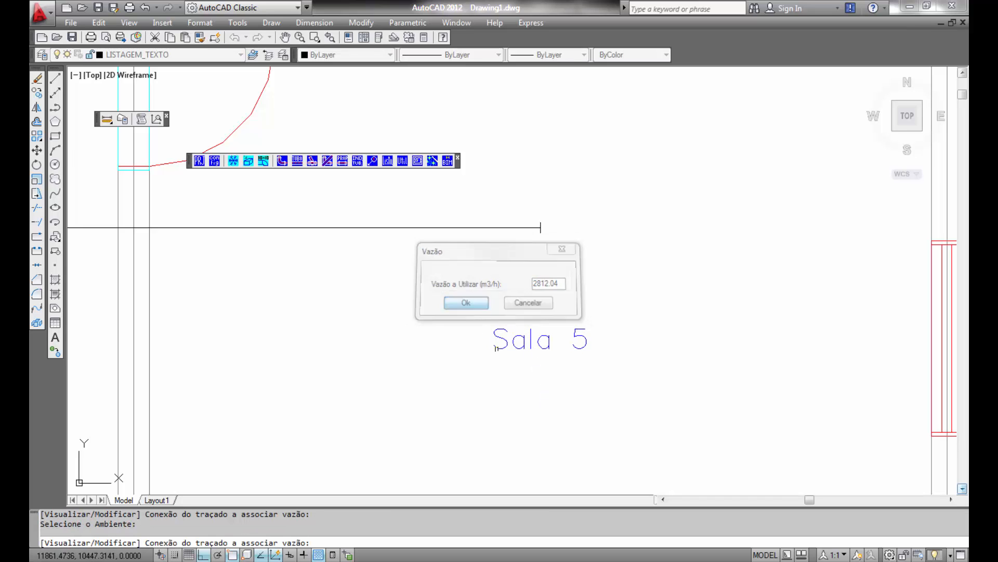
- Assign Sala 6's airflow of 2815.52 m3/h to the end of the Sala 6 duct
scroll(525, 375, "down", 2)
middle_click_drag(526, 376, 516, 167)
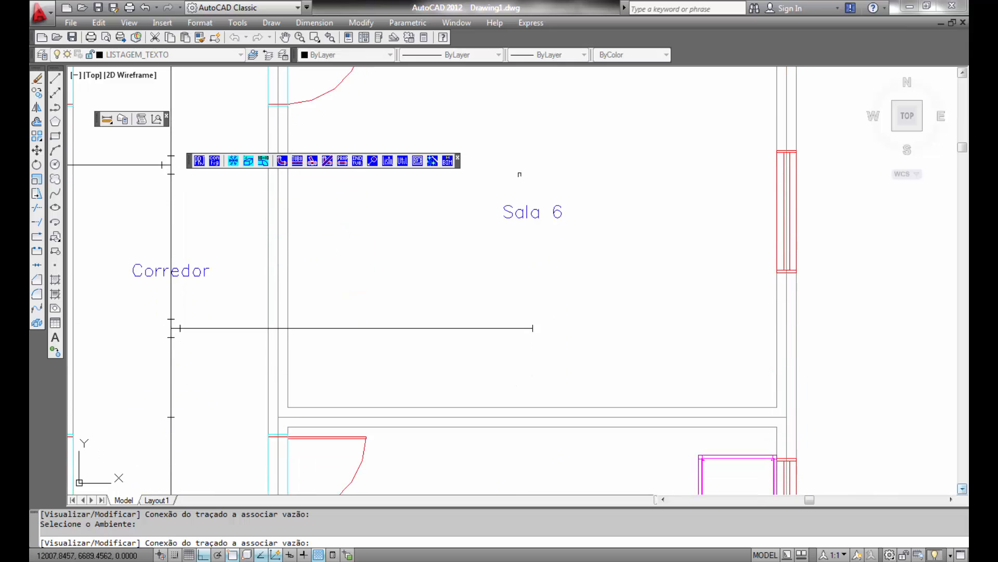
scroll(535, 287, "up", 2)
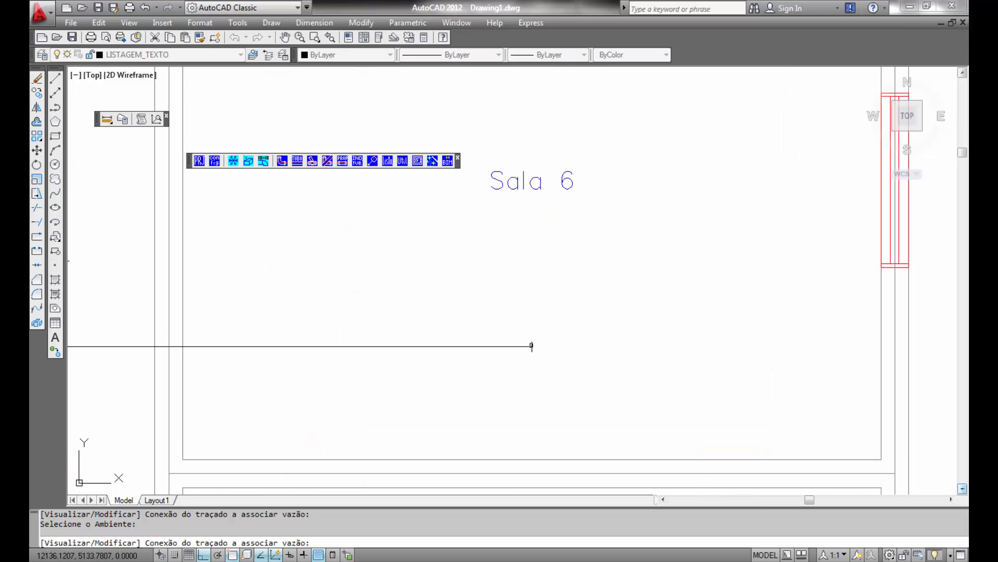
left_click(532, 346)
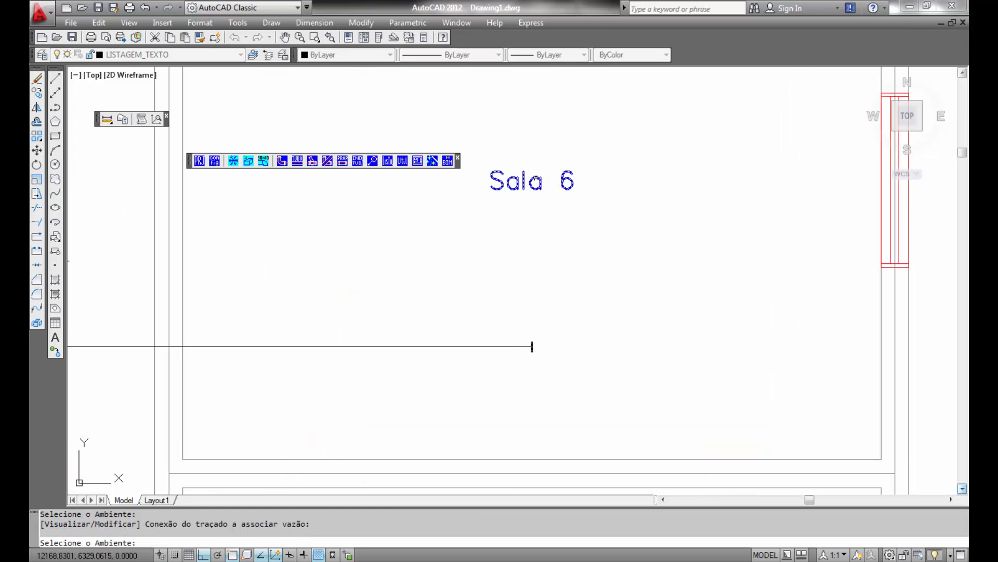
left_click(538, 177)
left_click(471, 304)
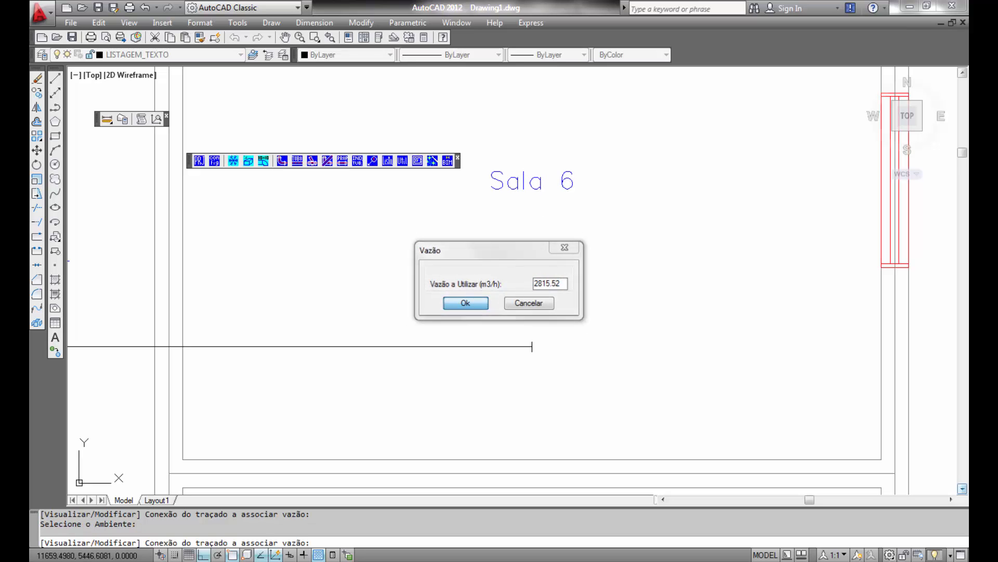
- Assign an airflow of 2045 m3/h from Recepção to the upper end of the Recepção duct
scroll(480, 357, "down", 4)
middle_click_drag(485, 345, 539, 58)
mouse_move(506, 369)
middle_mouse_down()
mouse_move(506, 333)
mouse_move(534, 252)
middle_mouse_up()
scroll(517, 333, "up", 2)
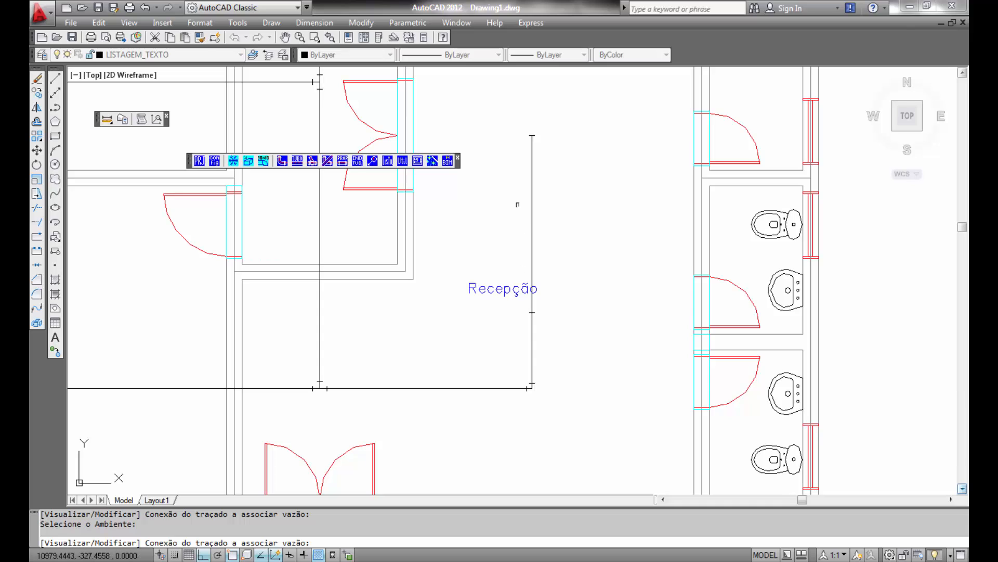
scroll(516, 166, "up", 2)
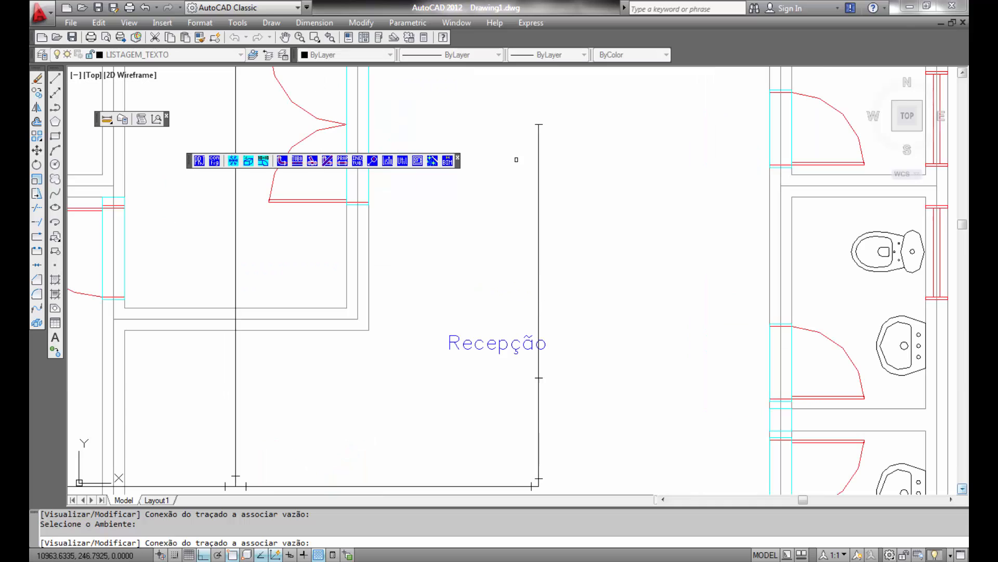
left_click(539, 124)
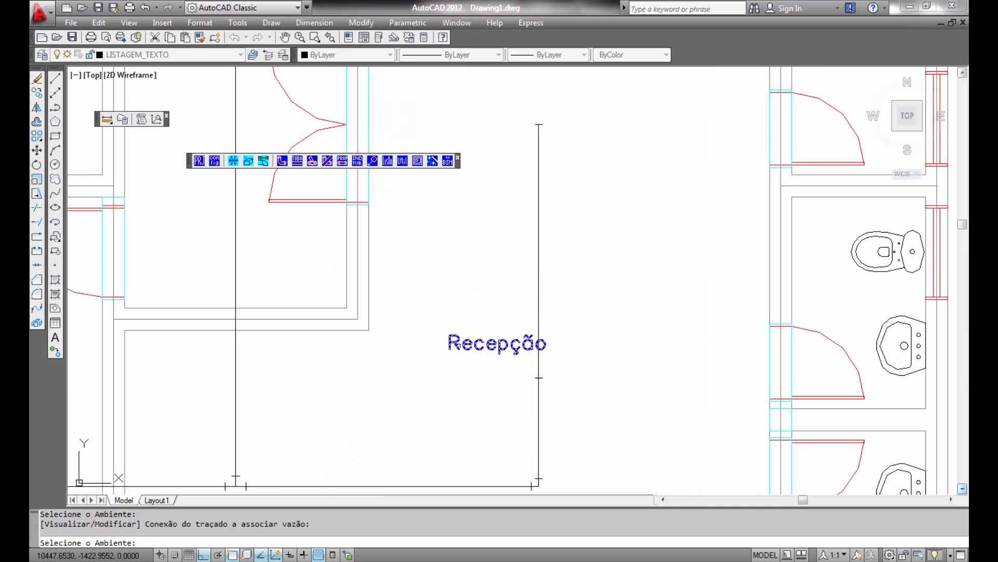
left_click(459, 344)
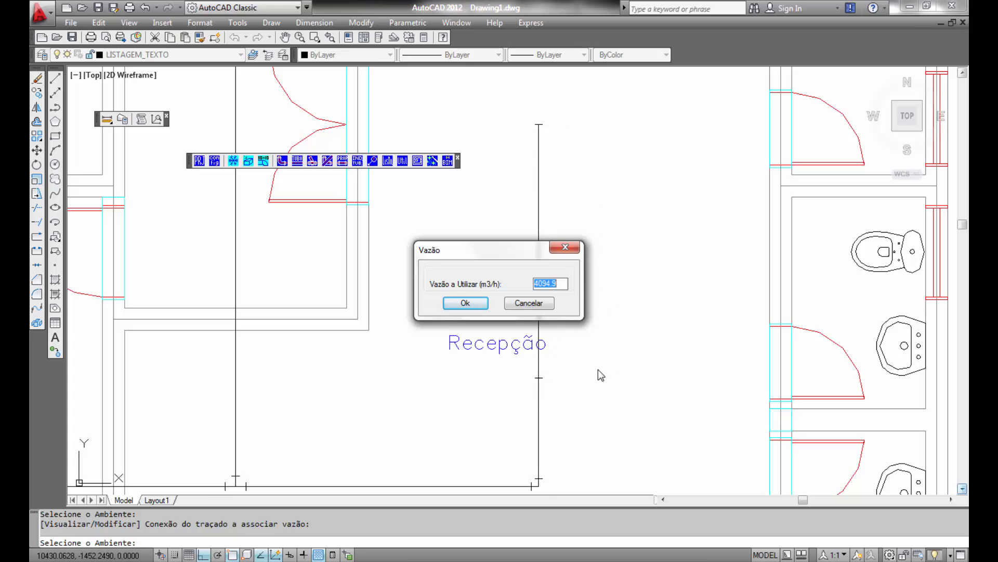
type("2045")
left_click(465, 303)
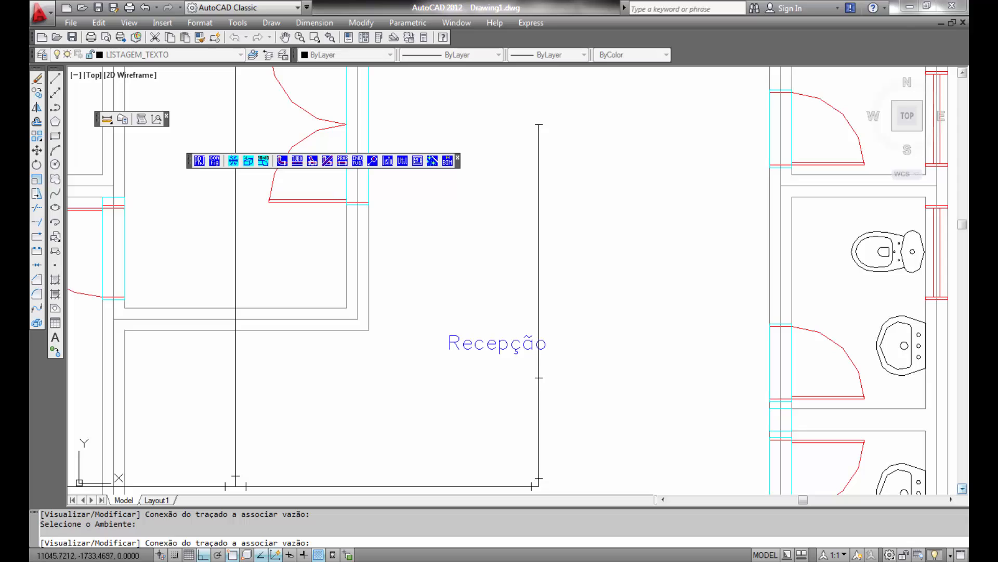
- Assign another 2045 m3/h from Recepção to the middle connection on the Recepção duct
left_click(539, 376)
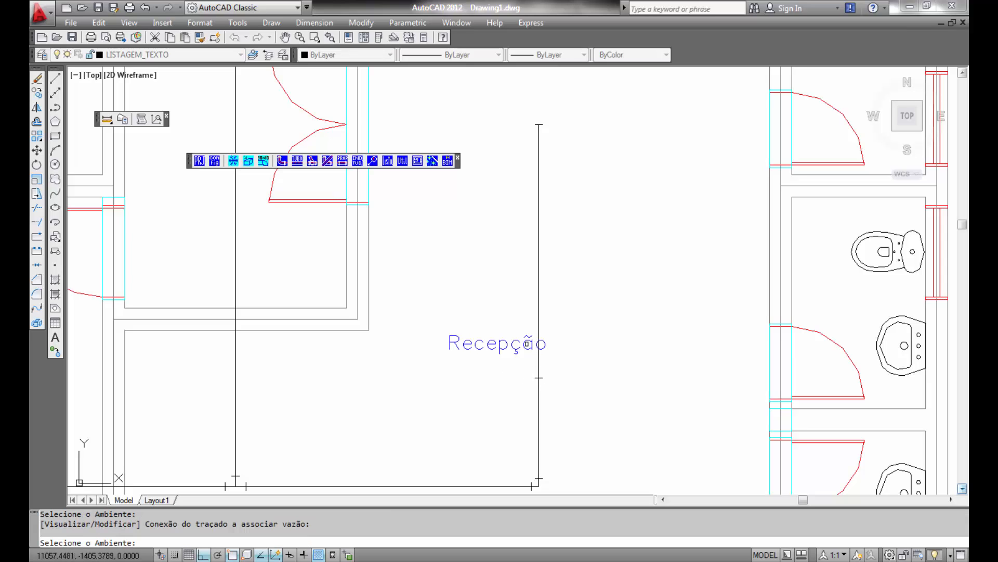
left_click(519, 344)
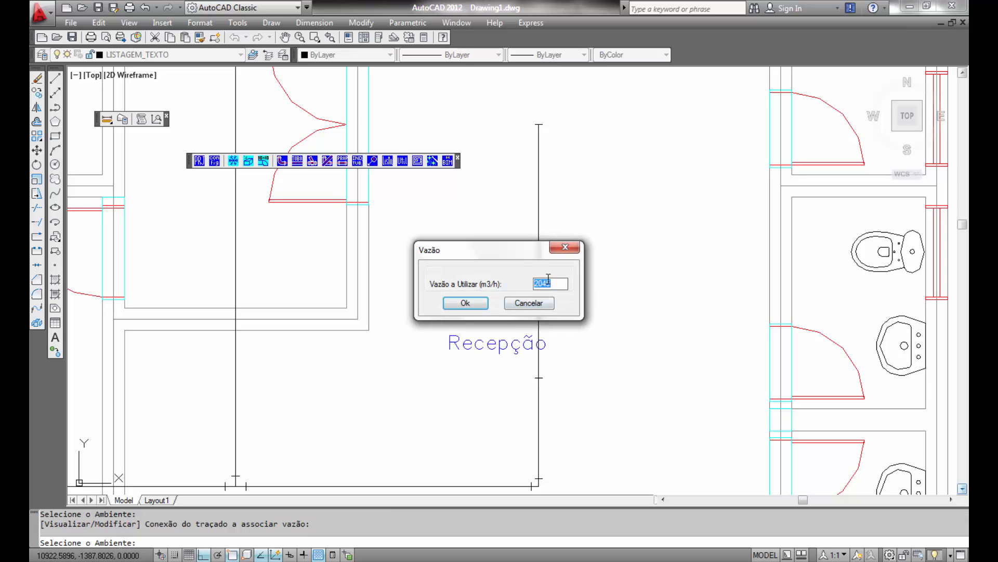
left_click(466, 302)
scroll(461, 297, "down", 2)
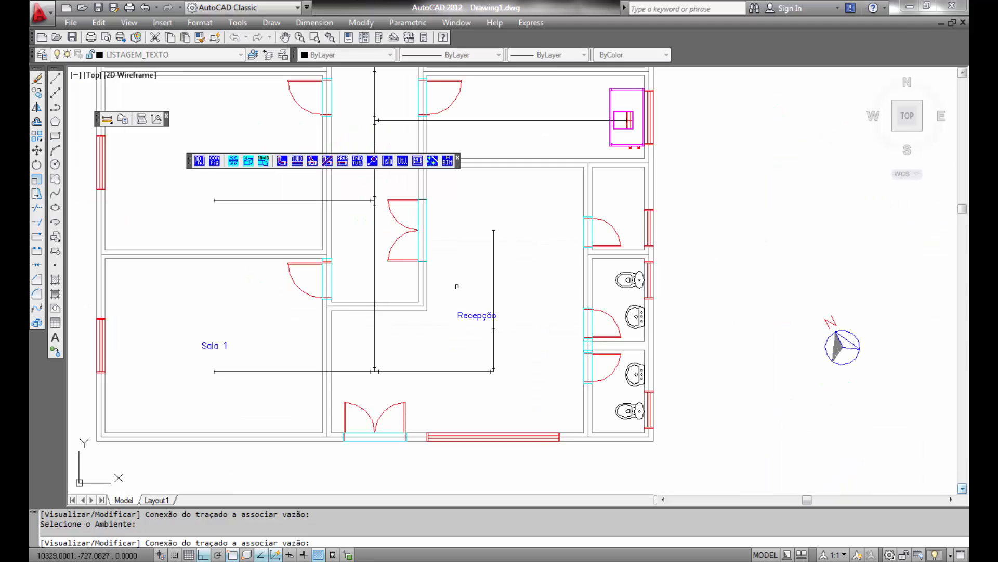
- Assign an airflow of 1845 m3/h from Corredor to the lower connection on the corridor duct
middle_click_drag(456, 286, 713, 442)
middle_click_drag(679, 286, 695, 358)
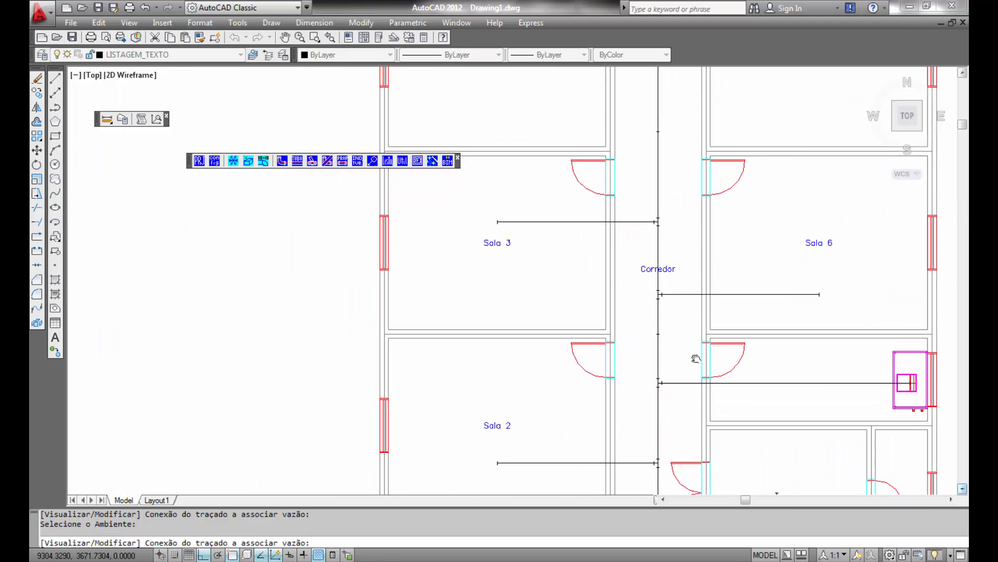
scroll(677, 278, "up", 3)
middle_click_drag(657, 268, 670, 357)
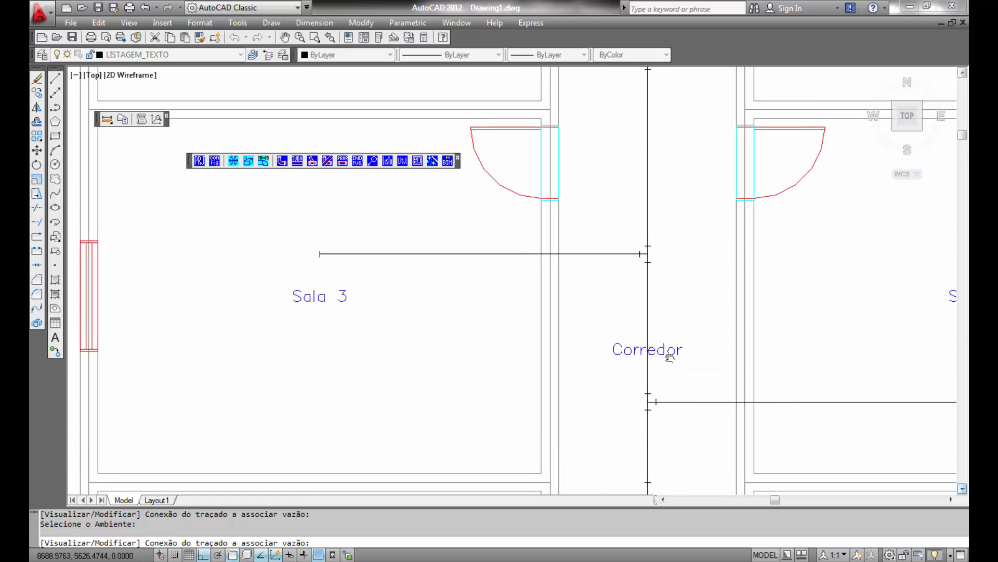
scroll(670, 357, "down", 1)
scroll(662, 439, "up", 3)
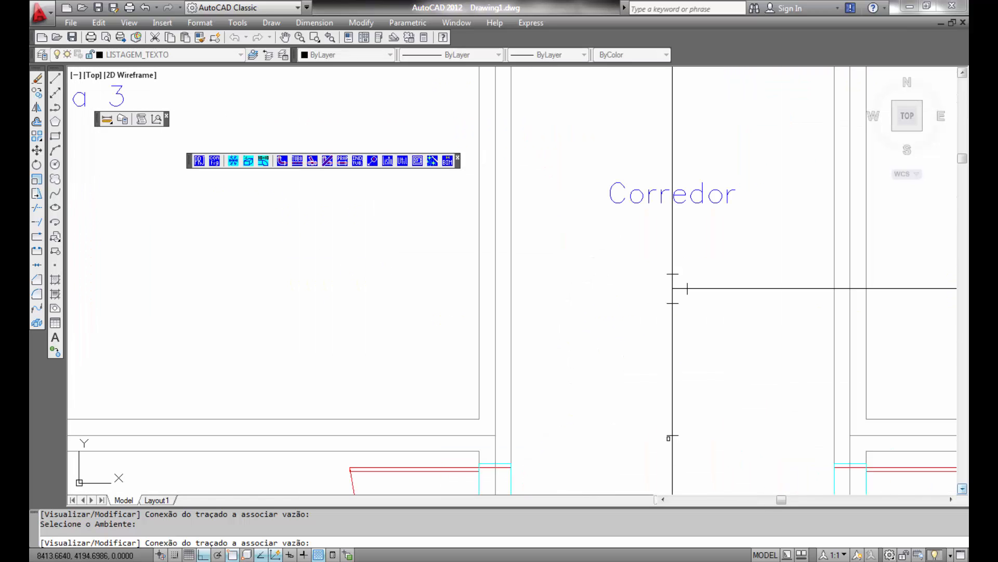
left_click(669, 434)
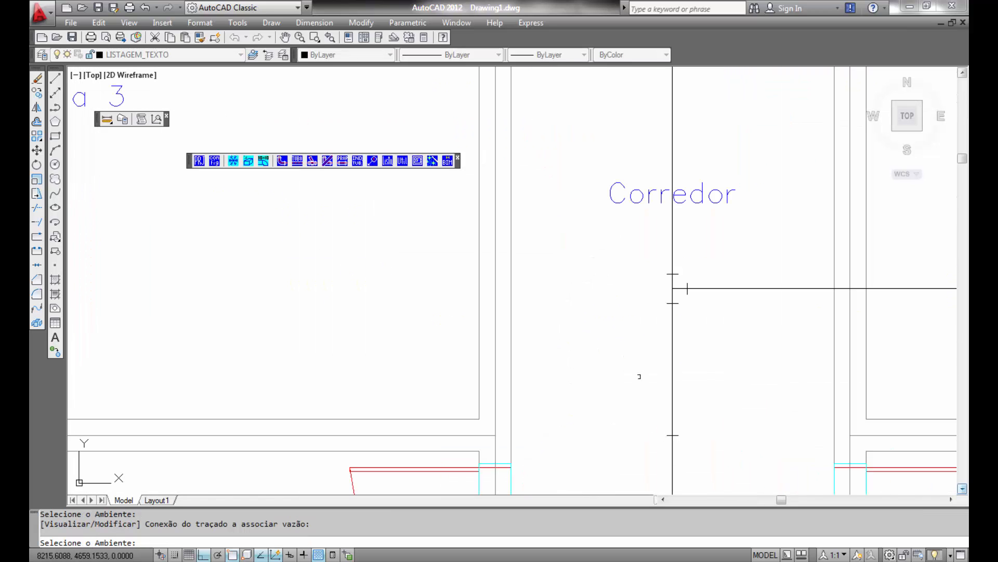
left_click(637, 202)
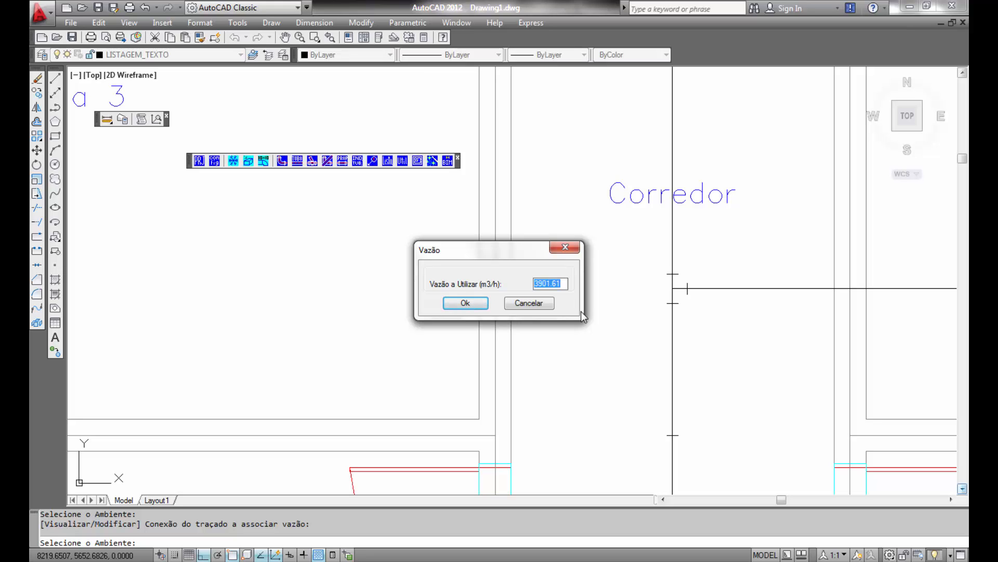
type("1845")
left_click(468, 302)
- Assign another 1845 m3/h from Corredor to the upper connection on the corridor duct and end the command
middle_click_drag(651, 155, 653, 554)
left_click(677, 83)
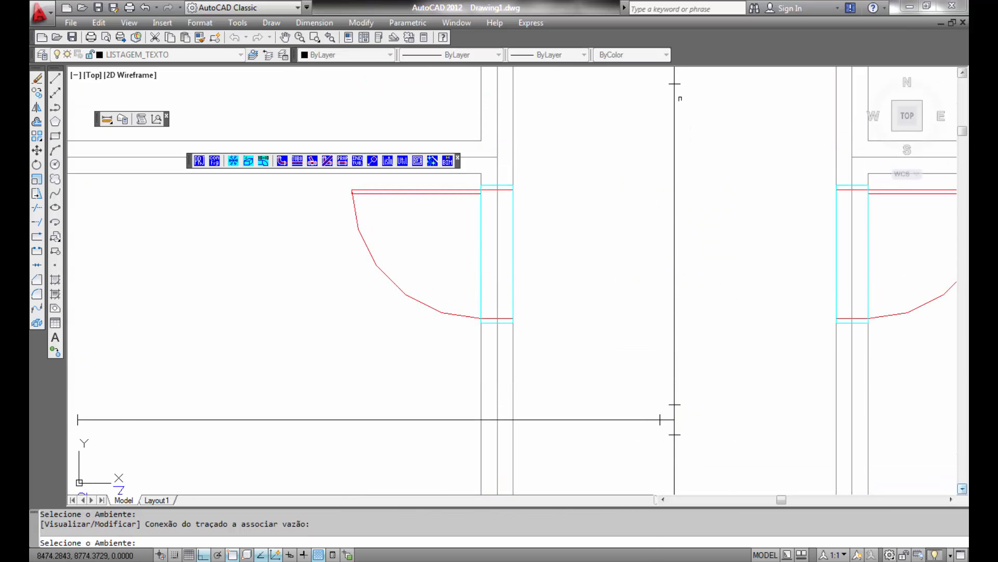
middle_click_drag(635, 358, 645, 130)
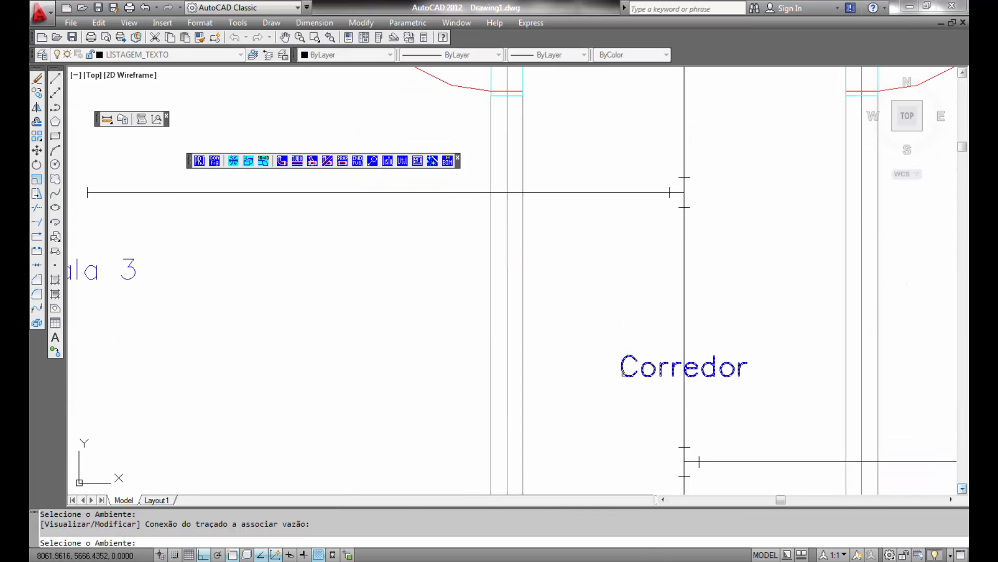
left_click(623, 373)
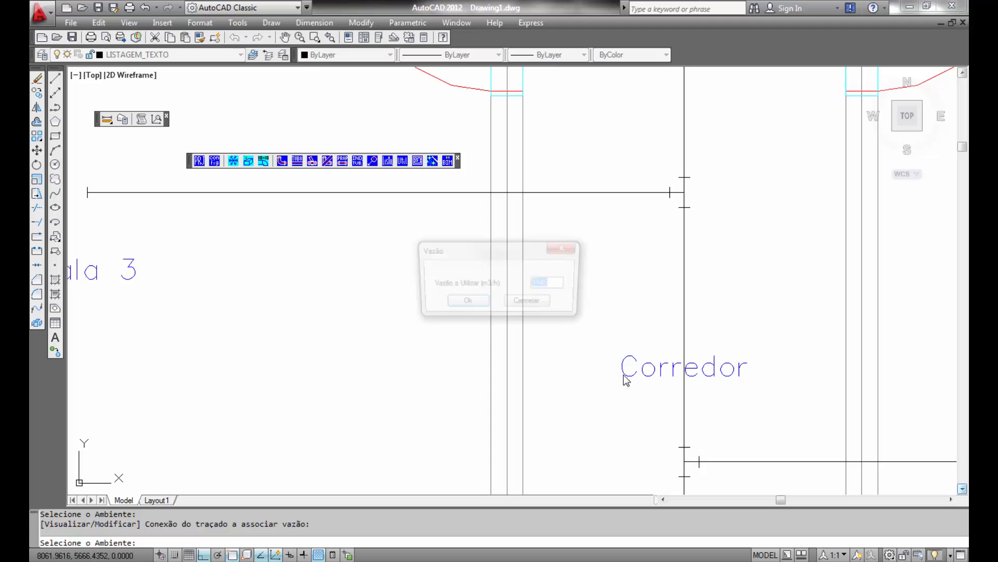
left_click(466, 303)
scroll(660, 318, "down", 5)
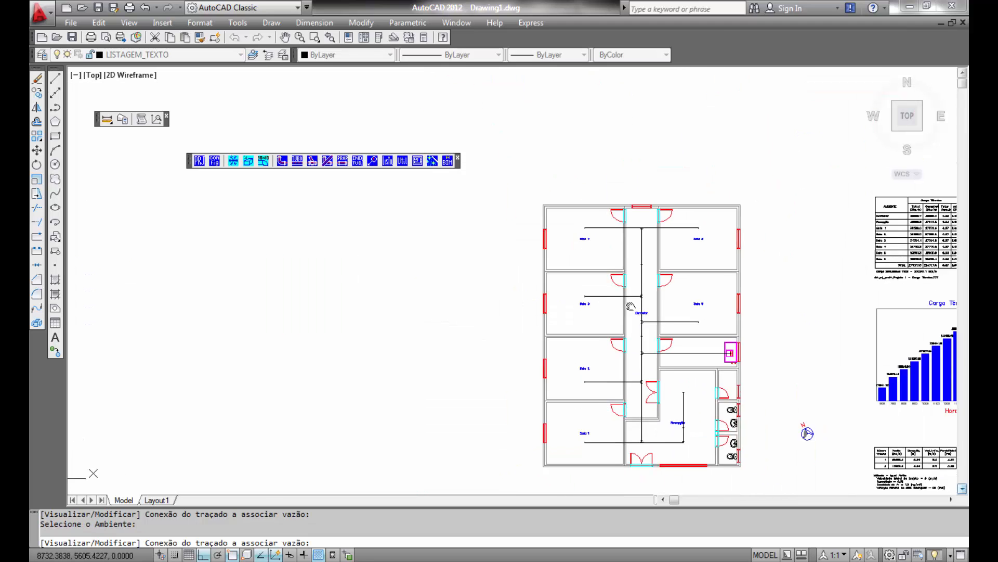
right_click(601, 289)
left_click(637, 314)
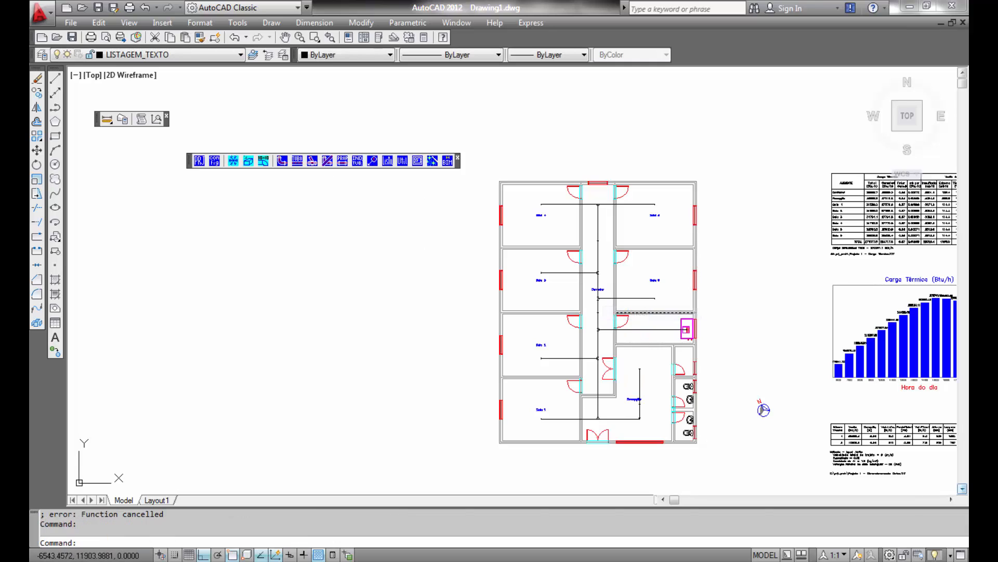
- Start route-based duct sizing, selecting the whole duct layout and the starting connection at the air handler unit
left_click(264, 161)
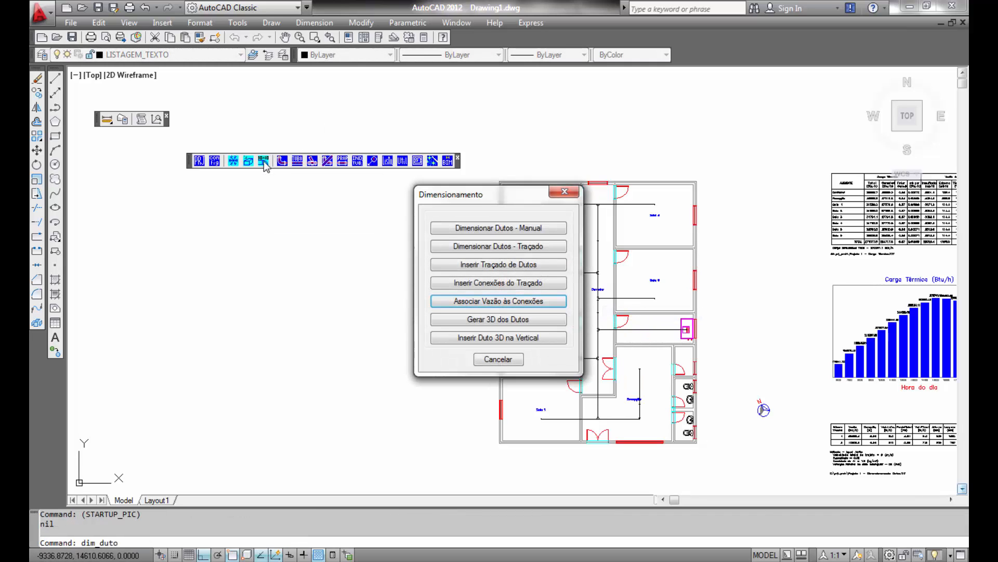
left_click(504, 247)
left_click(596, 310)
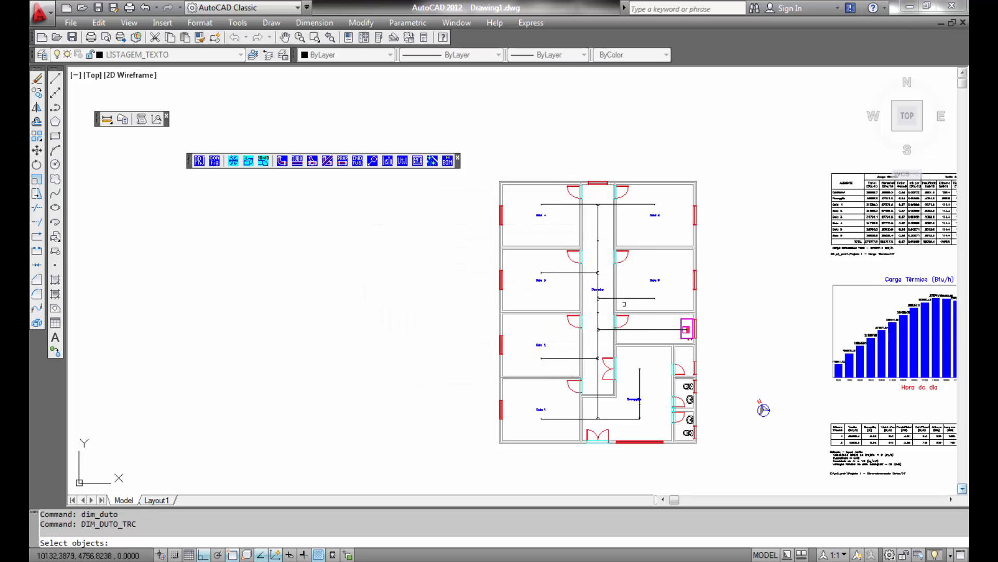
left_click(721, 143)
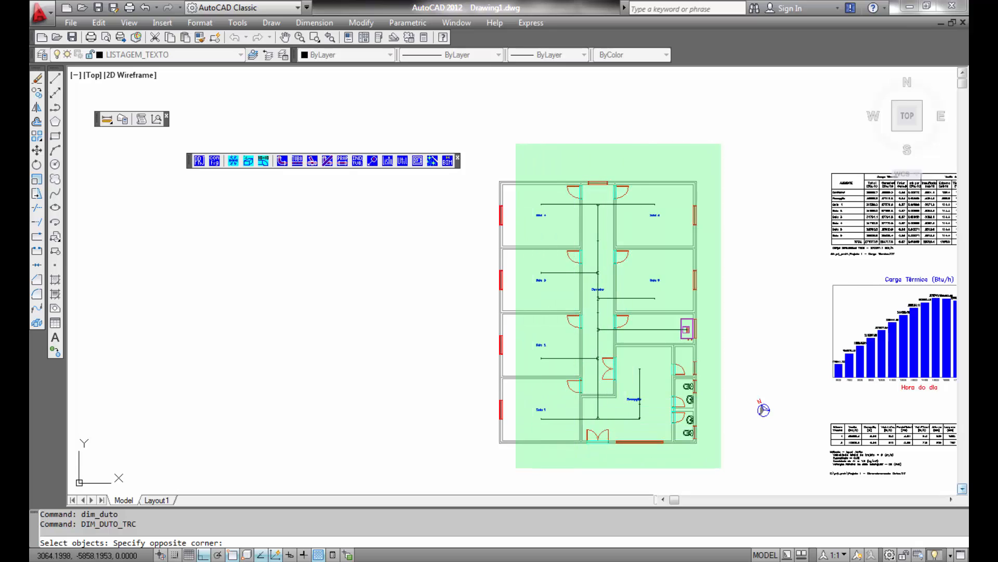
left_click(531, 461)
key("Return")
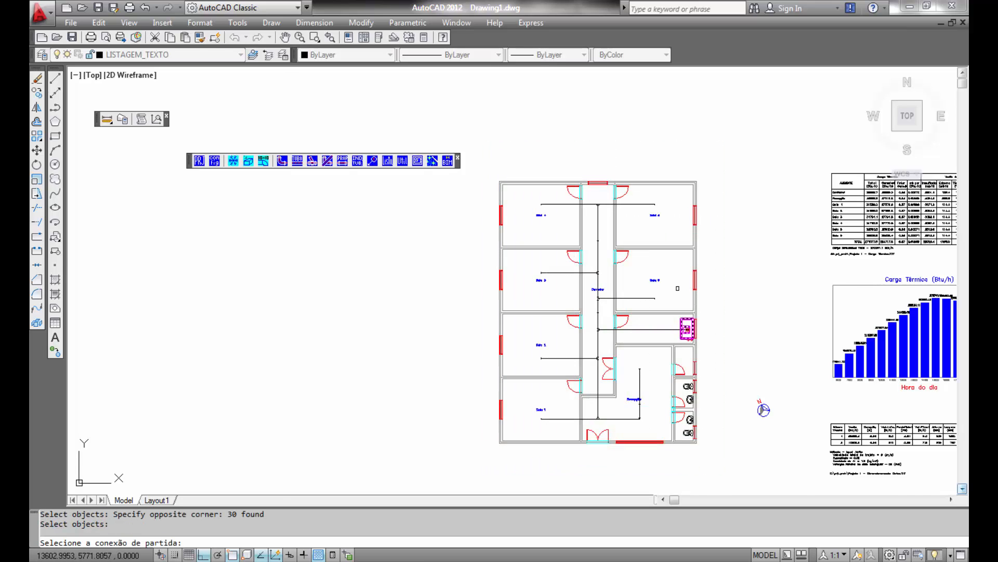
scroll(681, 330, "up", 10)
scroll(789, 318, "up", 5)
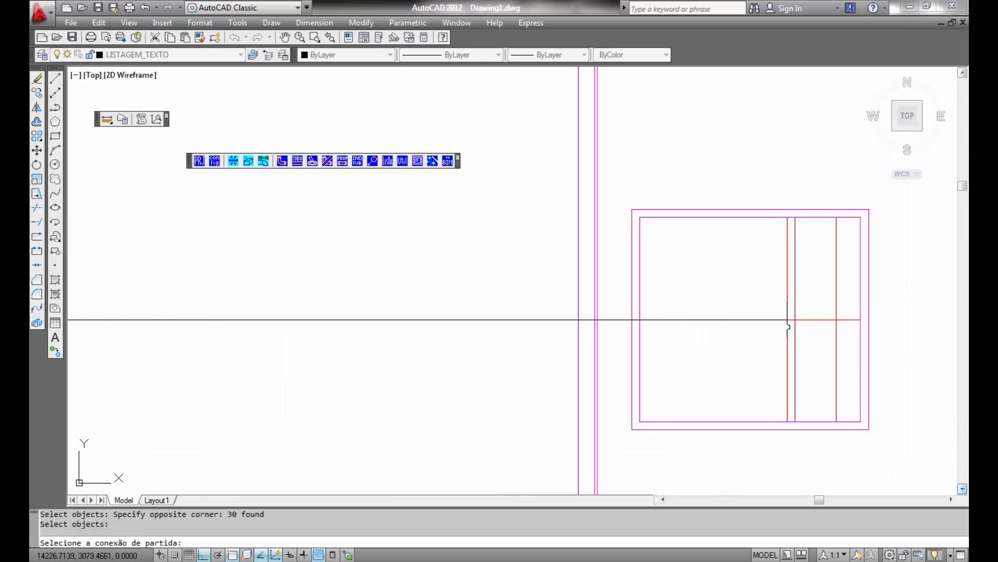
left_click(787, 328)
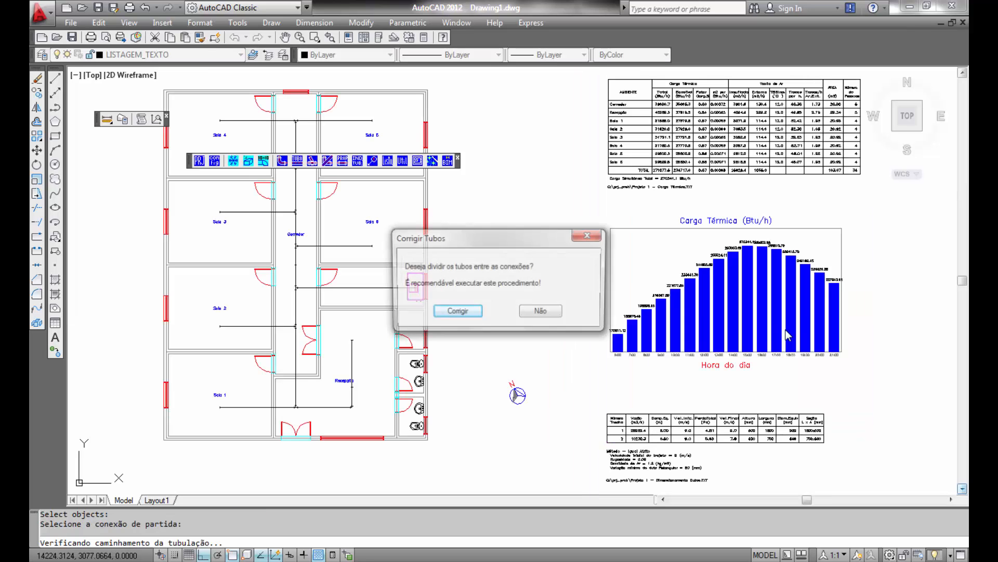
- Split the ducts at their connections and accept the duct sizing parameters with an initial velocity of 9 m/s
left_click(455, 310)
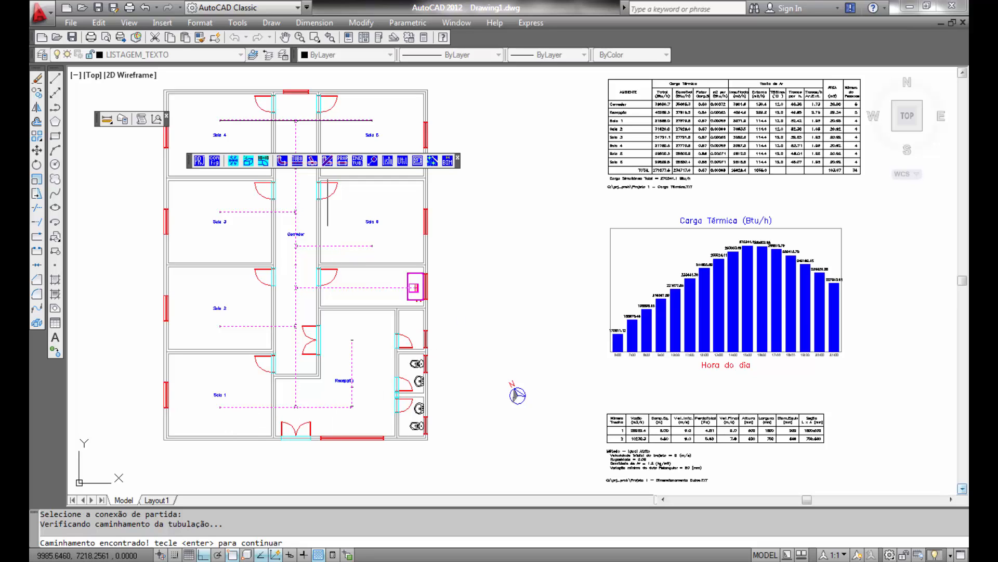
key("Return")
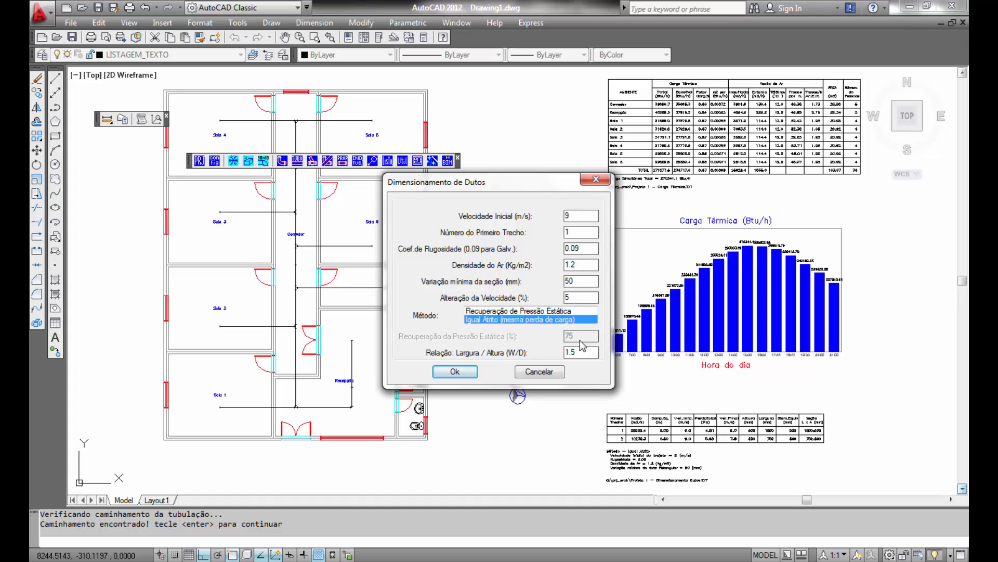
left_click(454, 373)
left_click(454, 372)
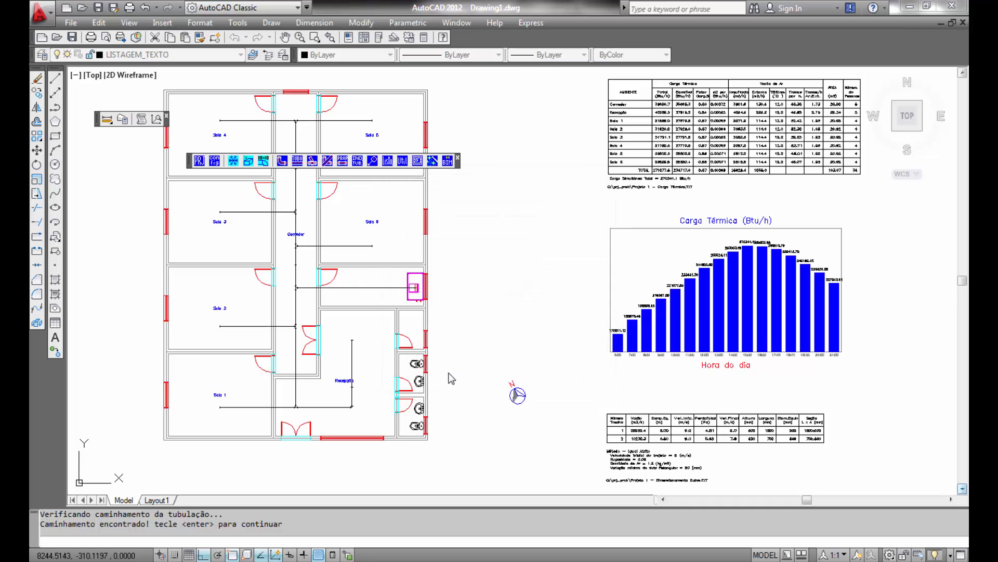
key("Return")
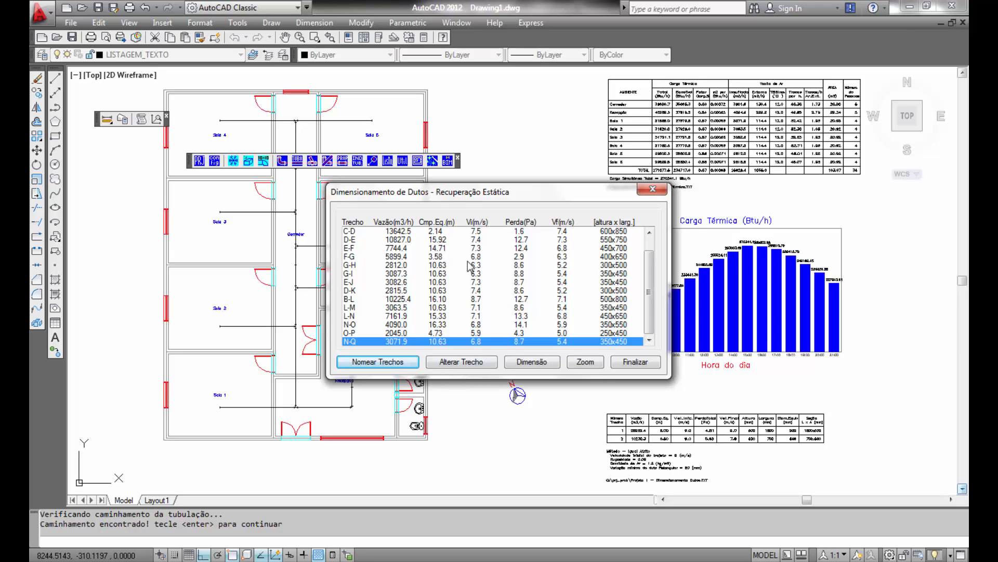
- Review the sizing results table and open the L-M section's dimensions without changing them
left_click_drag(433, 234, 632, 307)
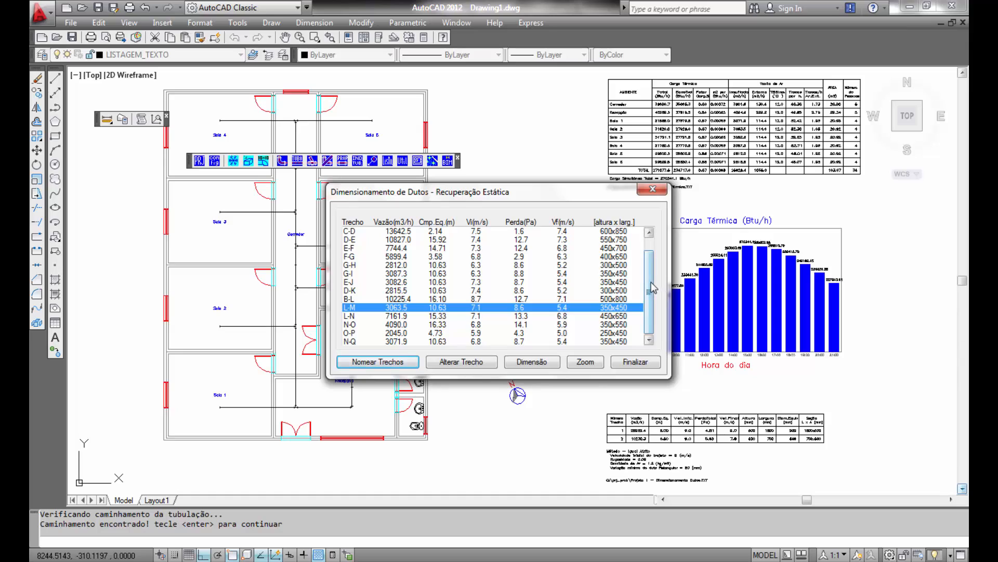
left_click_drag(651, 255, 654, 242)
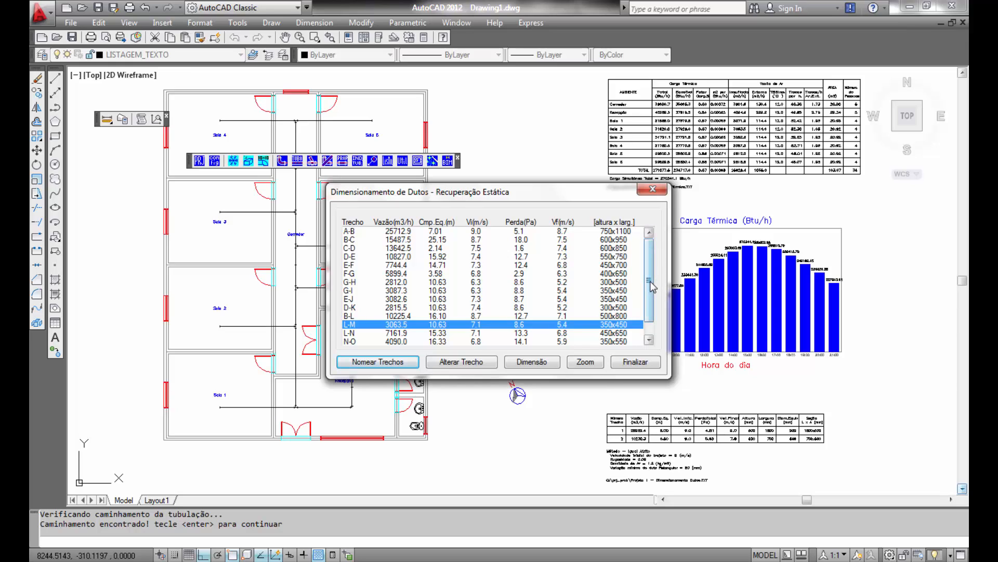
left_click_drag(653, 286, 661, 307)
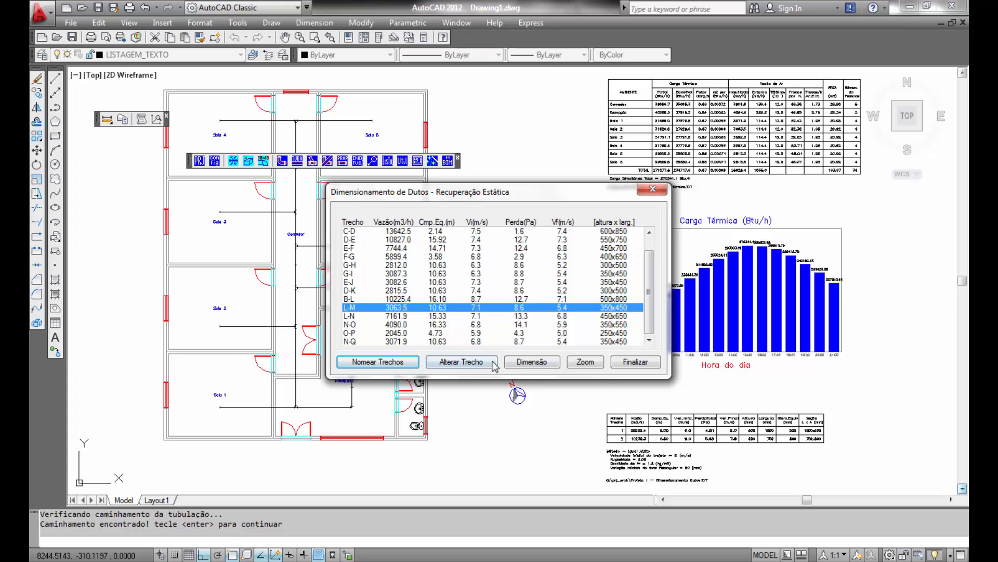
left_click(526, 362)
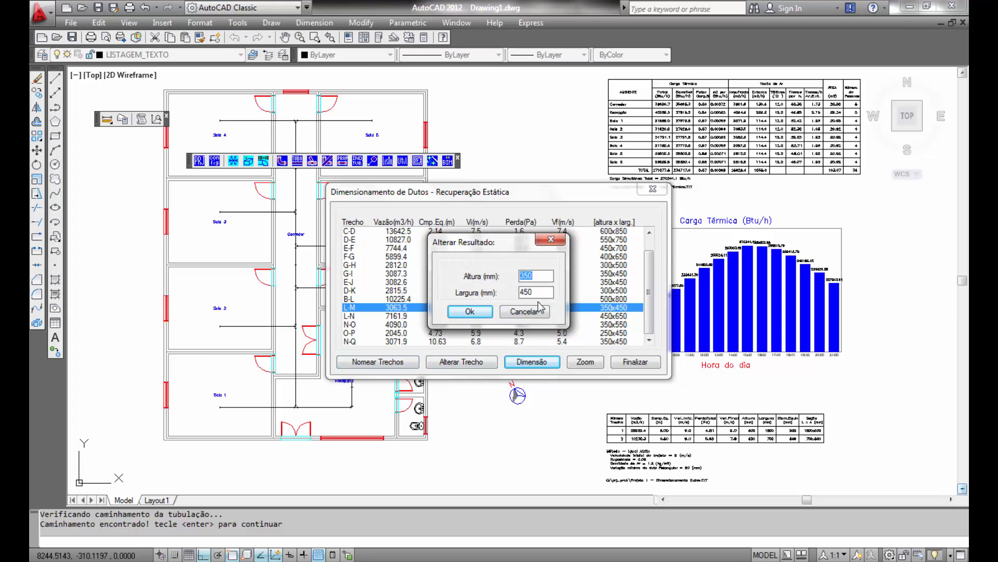
left_click(538, 310)
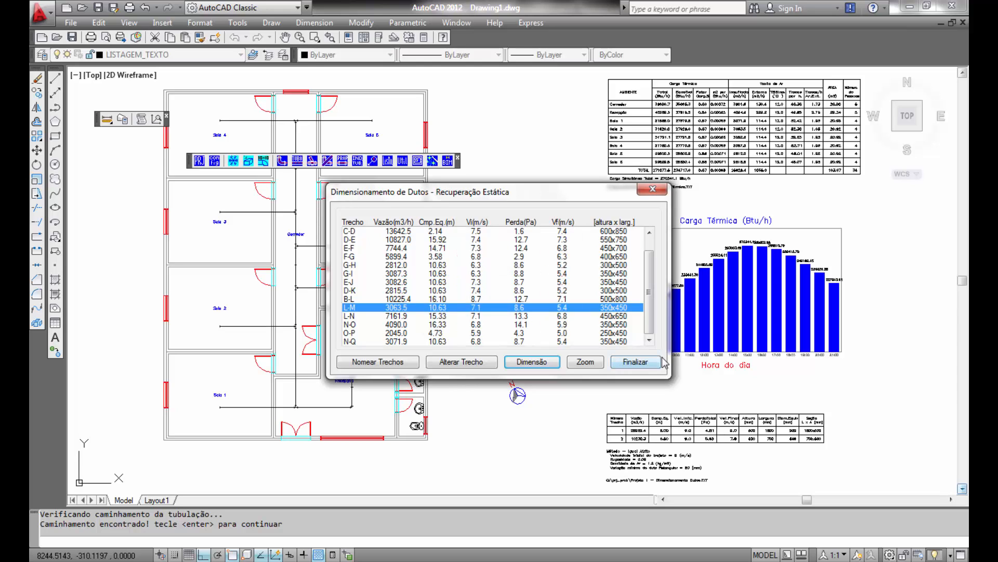
- Finish sizing, save the report as Projeto 1 - Dimensionamento Dutos.TXT overwriting the existing file, and close the text file
left_click(647, 364)
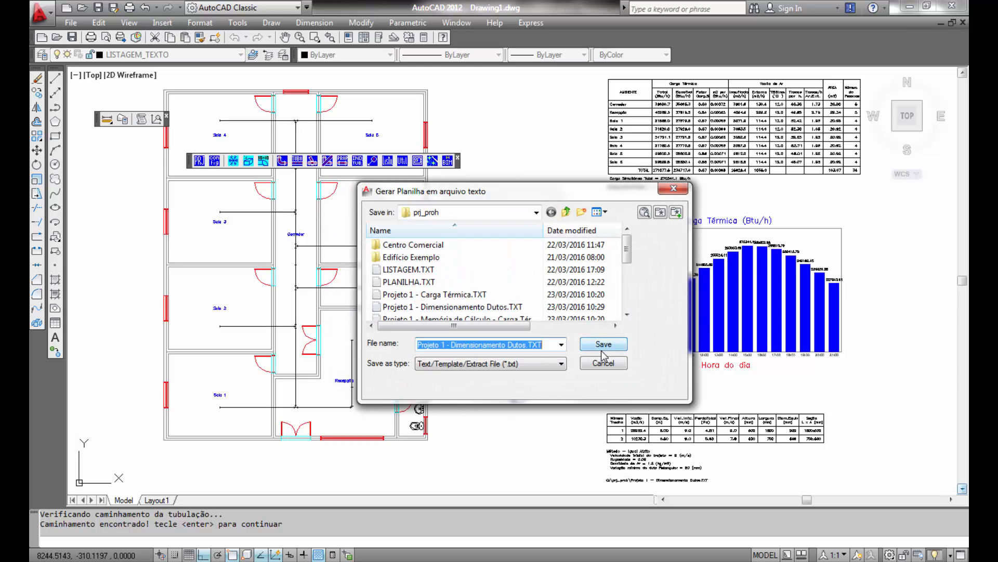
left_click(603, 344)
left_click(520, 331)
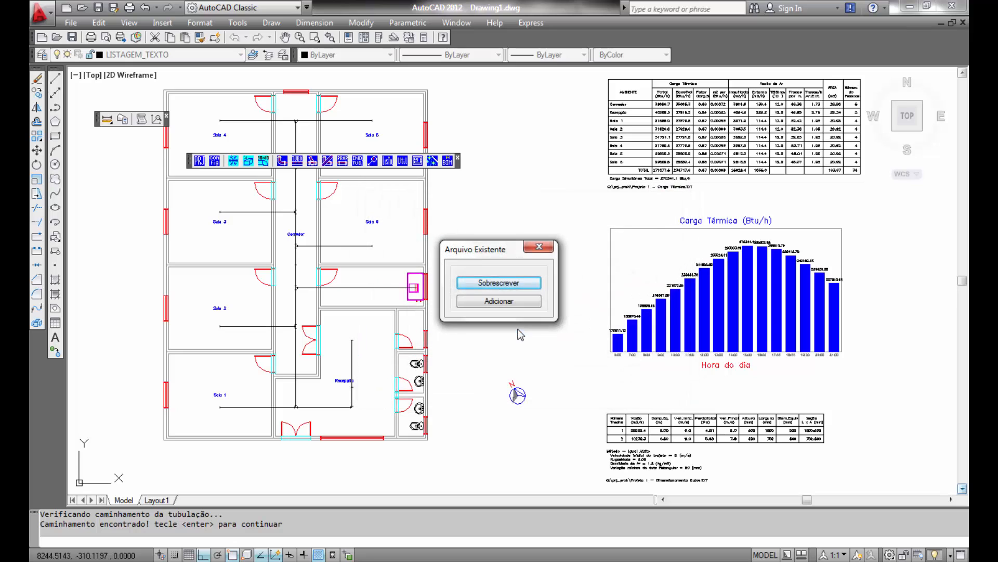
left_click(508, 285)
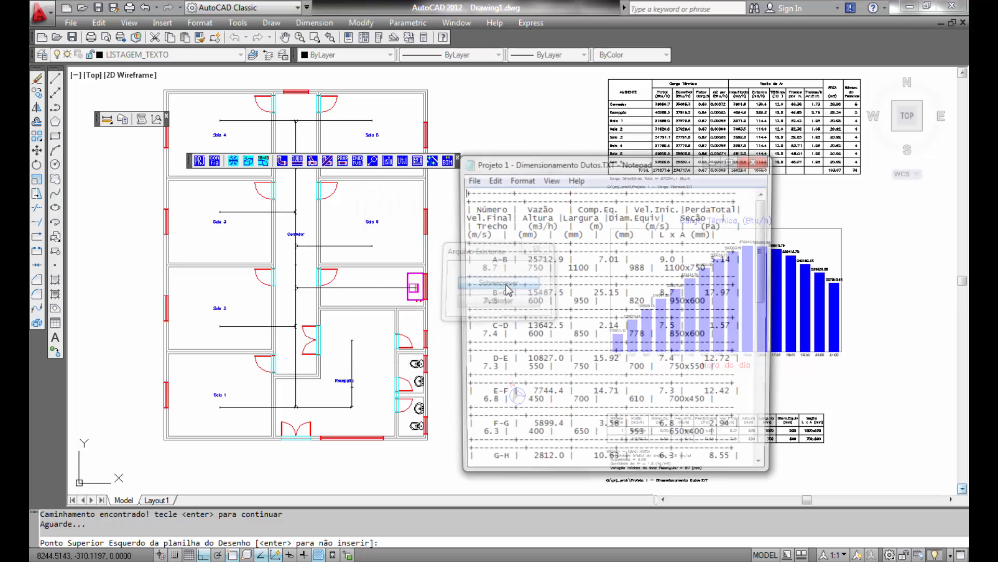
left_click(756, 159)
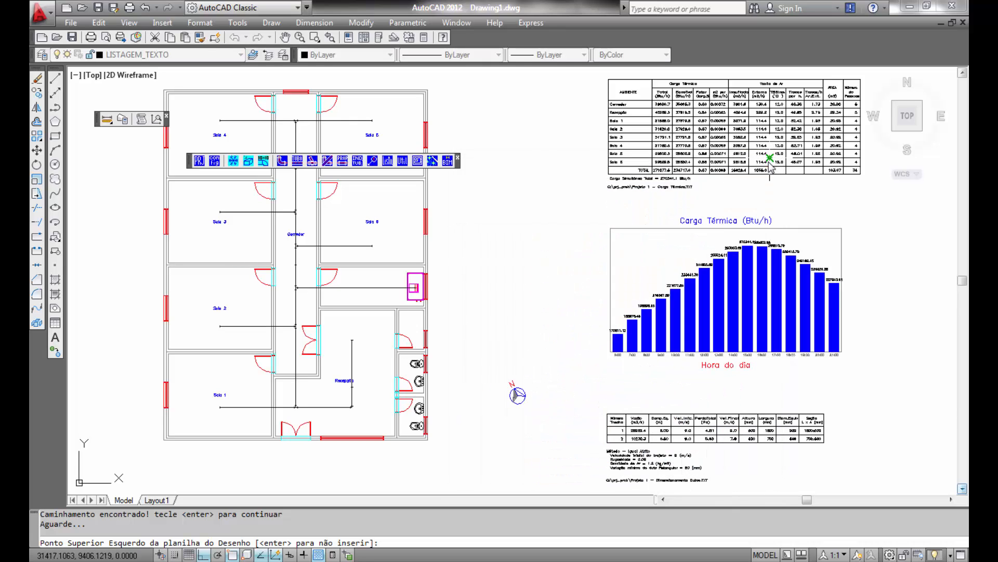
- Place the duct sizing table below the existing tables in the drawing
scroll(694, 402, "down", 2)
mouse_move(686, 399)
middle_mouse_down()
mouse_move(513, 290)
mouse_move(436, 358)
middle_mouse_up()
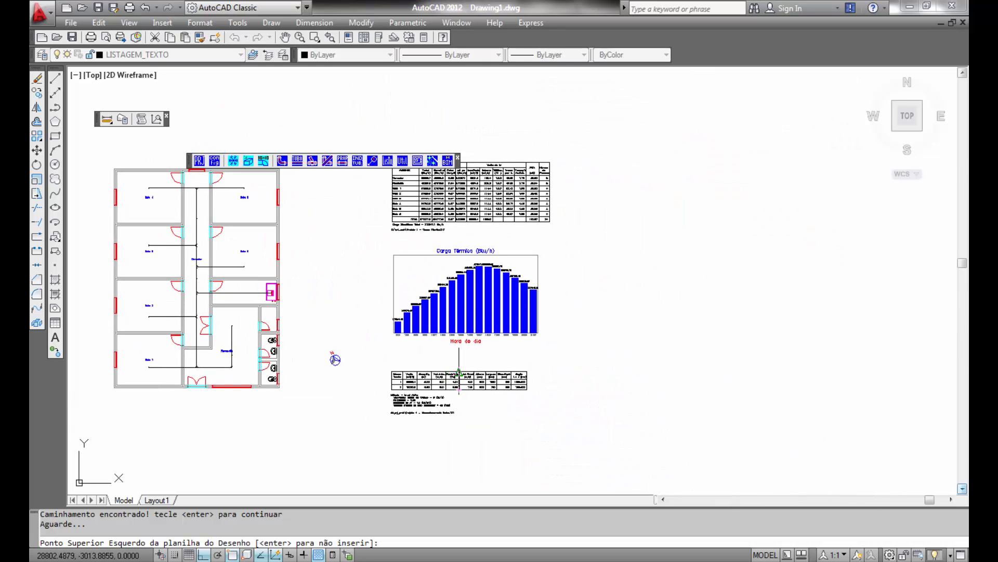
left_click(392, 441)
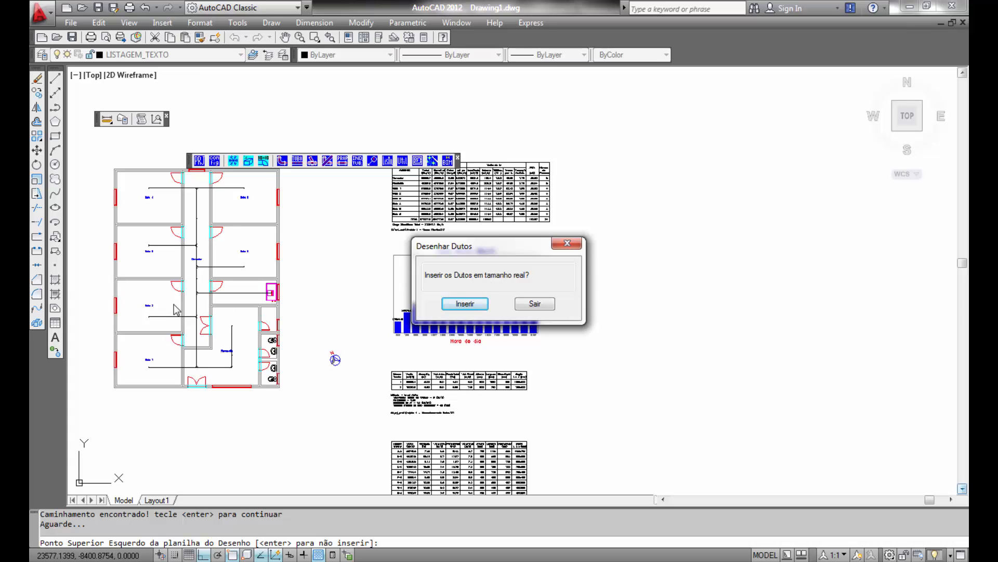
- Draw the ducts at real size with always-concentric expansions and freeze the duct route layers
left_click(470, 304)
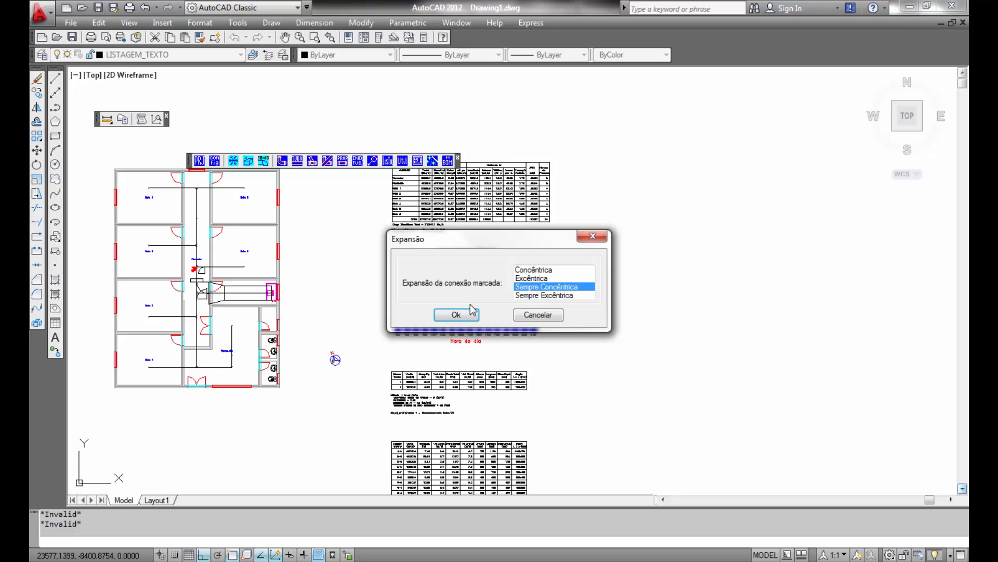
left_click(472, 316)
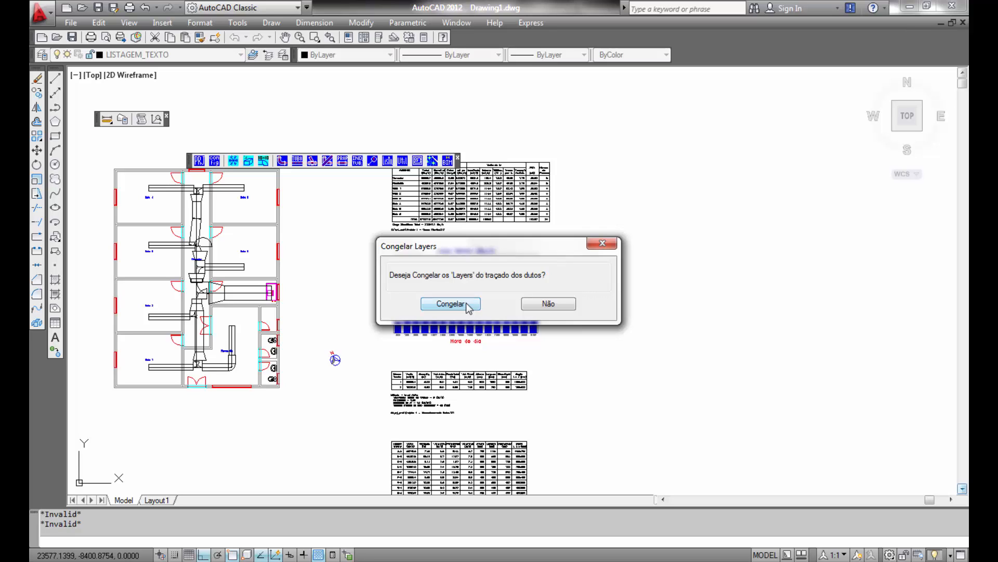
left_click(466, 305)
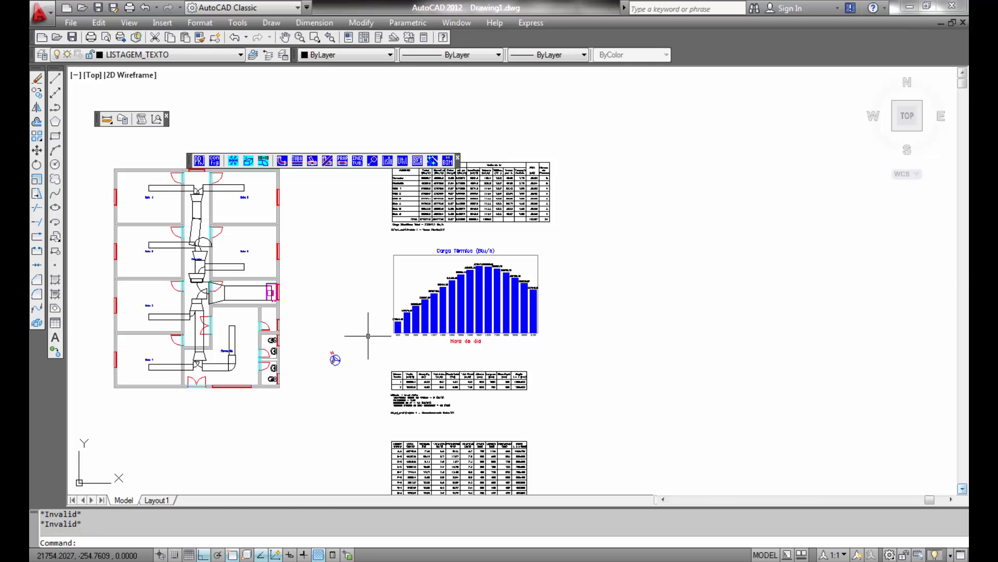
- Zoom to the drawing extents and label the lower reception duct with its diameter and flow, leaving slope unchecked
type("z")
key("Return")
type("e")
key("Return")
scroll(311, 284, "up", 6)
middle_click_drag(311, 284, 365, 314)
left_click(357, 162)
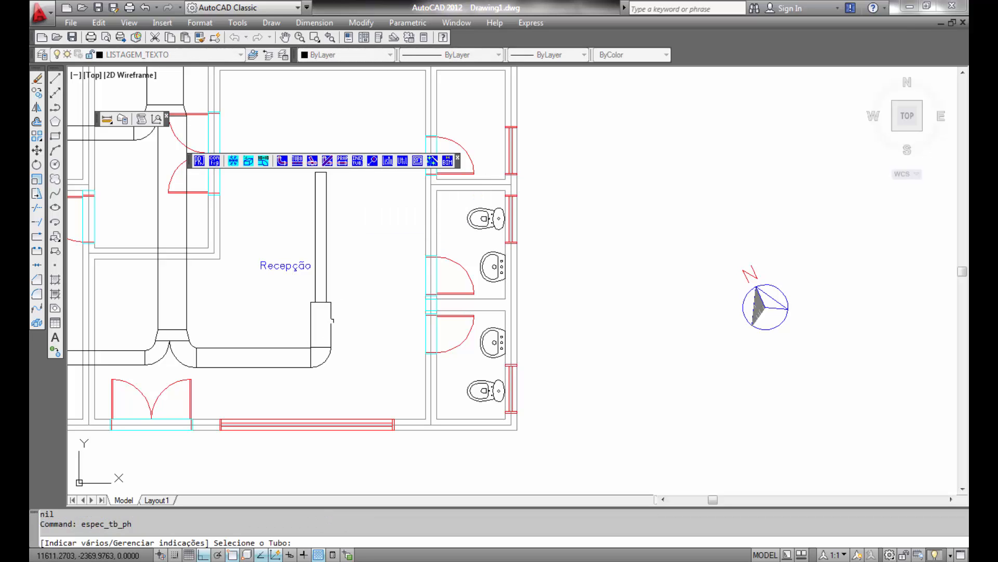
left_click(331, 321)
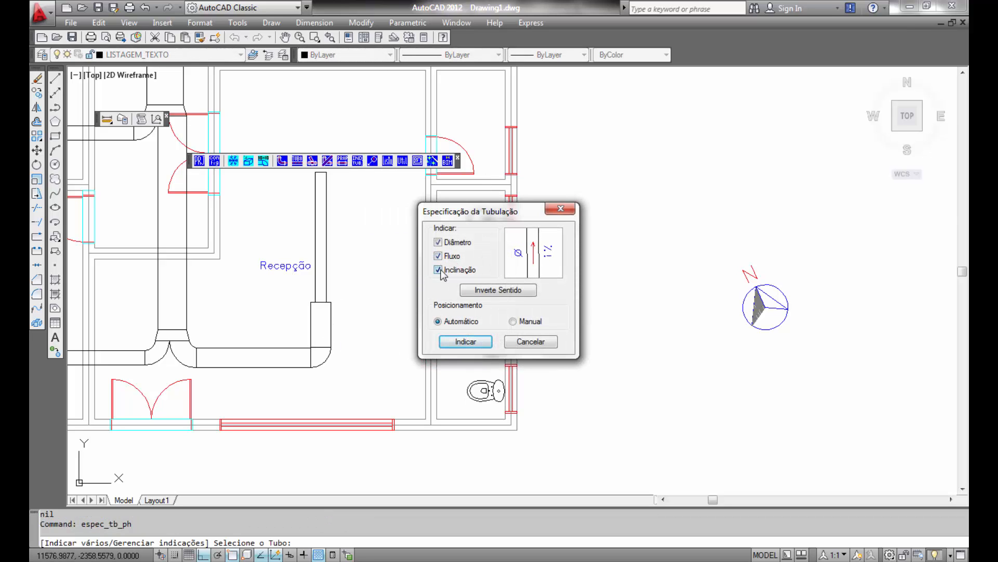
left_click(440, 270)
left_click(464, 341)
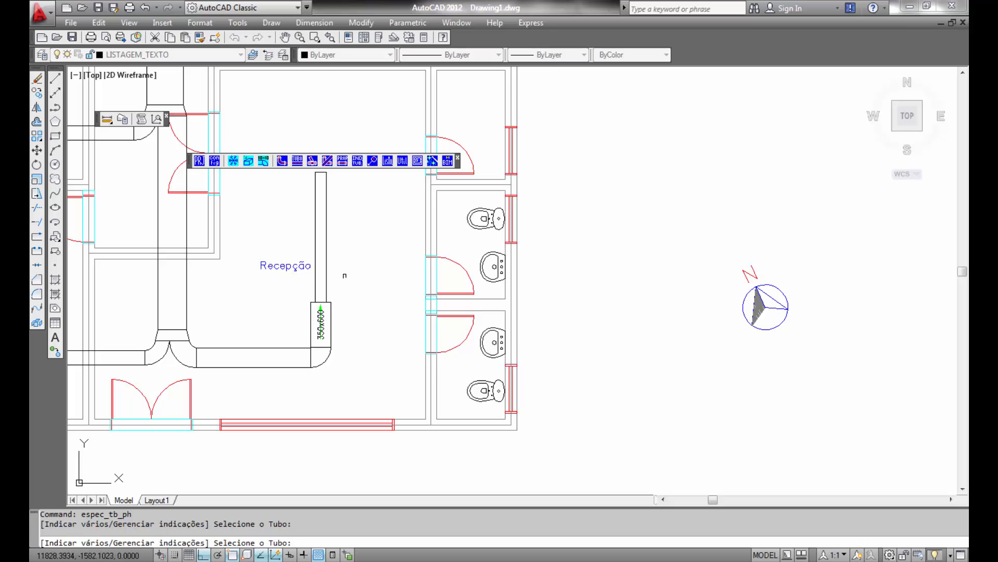
- Label the upper reception duct segment with diameter and flow as well, then cancel the labeling command
left_click(322, 249)
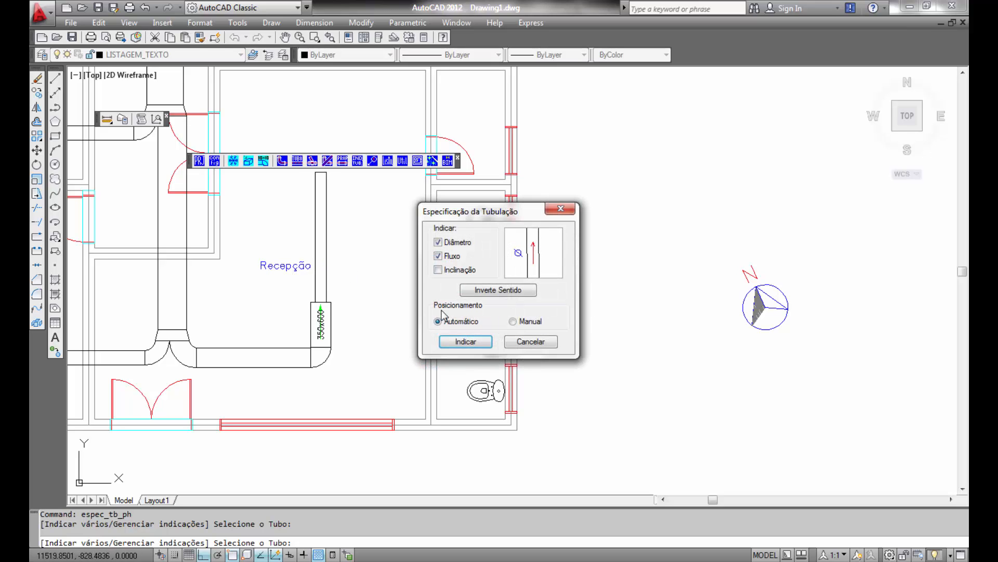
left_click(466, 341)
right_click(393, 307)
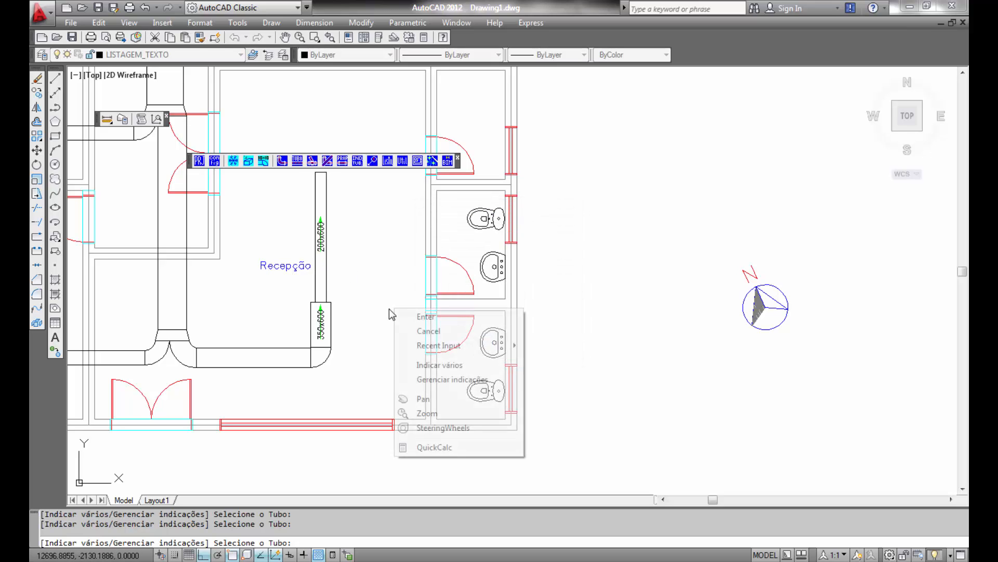
left_click(429, 331)
- Start inserting a fixed-length reduction (Redução comprimento fixo) along the reception duct axis at the end of the 350x600 segment
scroll(446, 395, "up", 3)
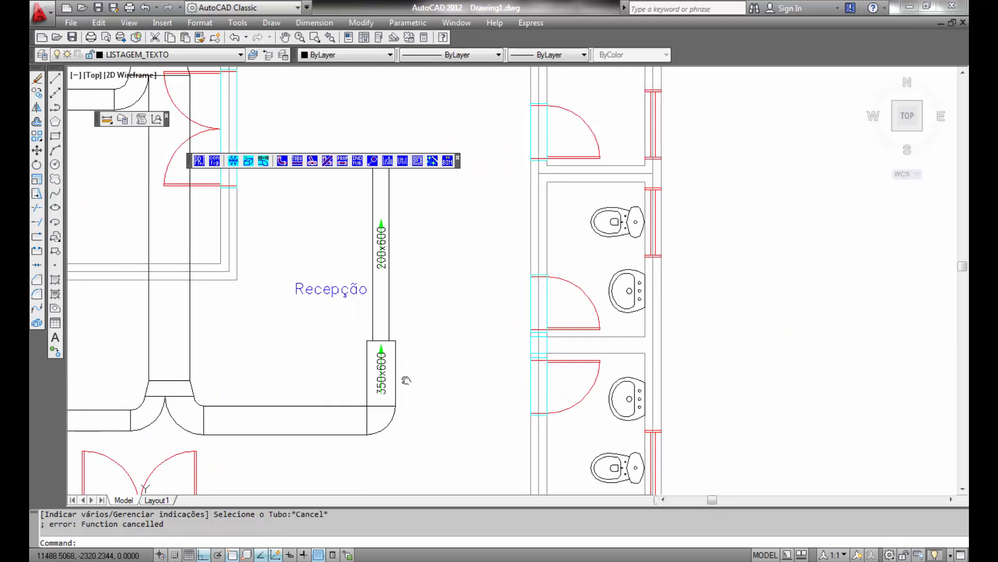
scroll(457, 359, "up", 2)
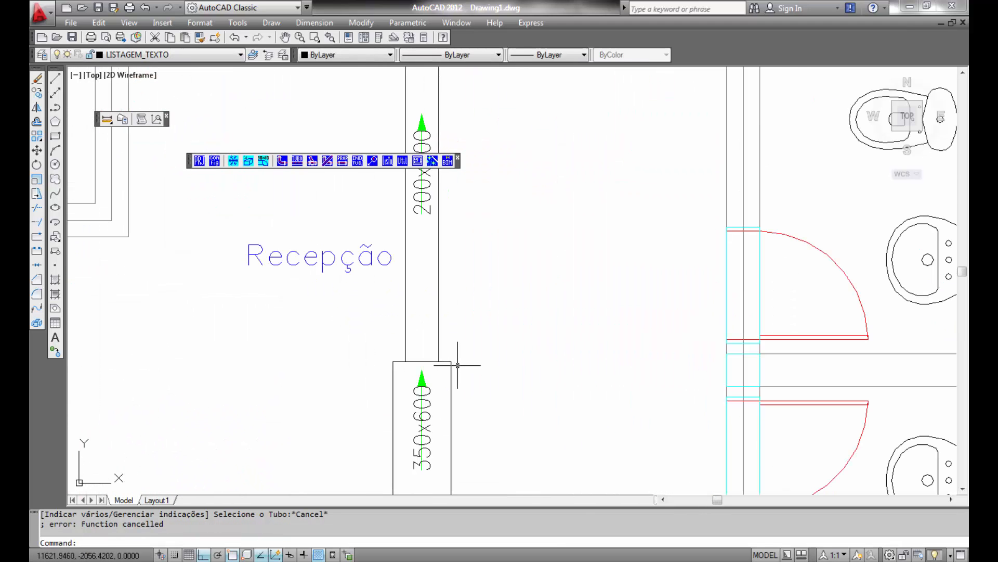
scroll(458, 364, "down", 3)
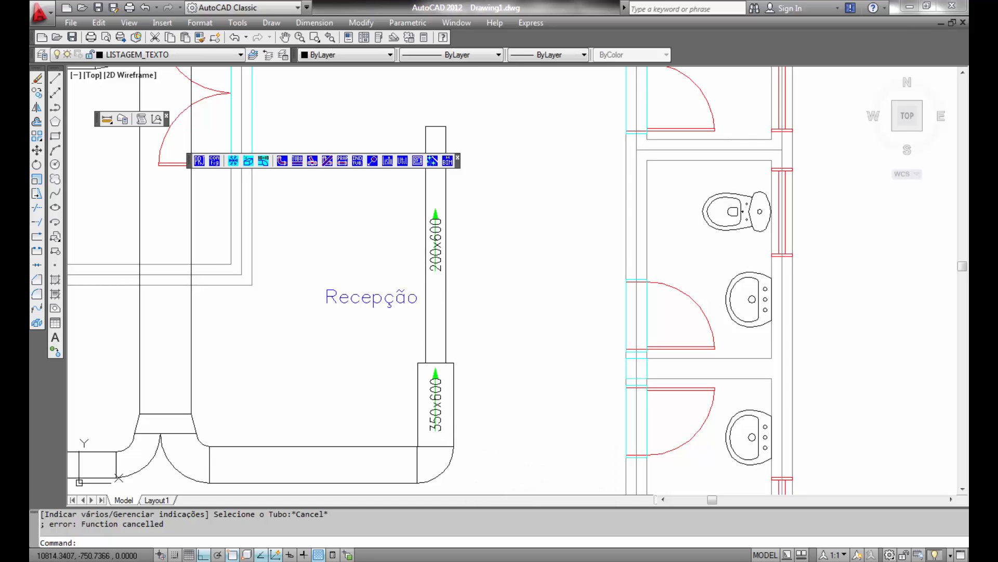
left_click(233, 161)
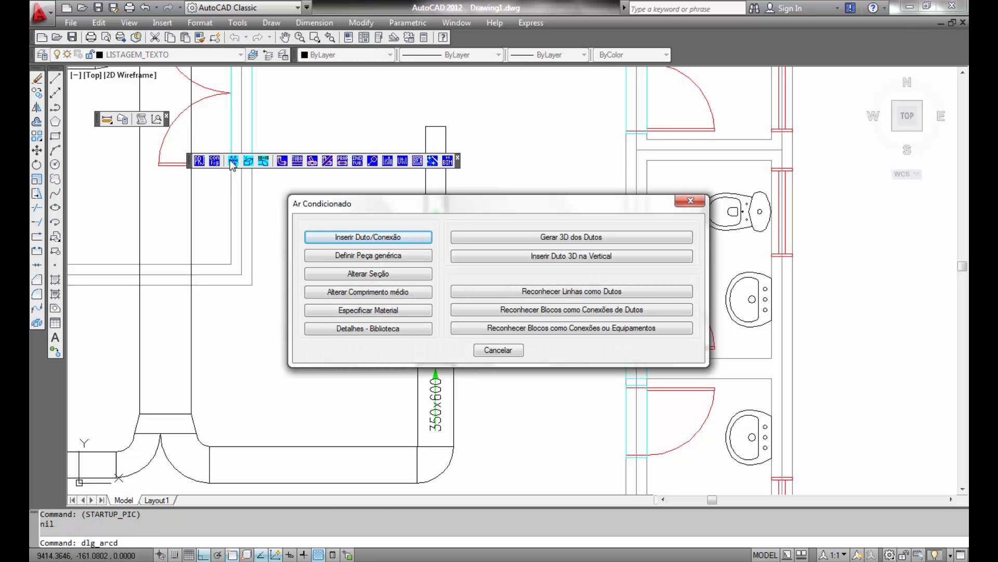
left_click(385, 235)
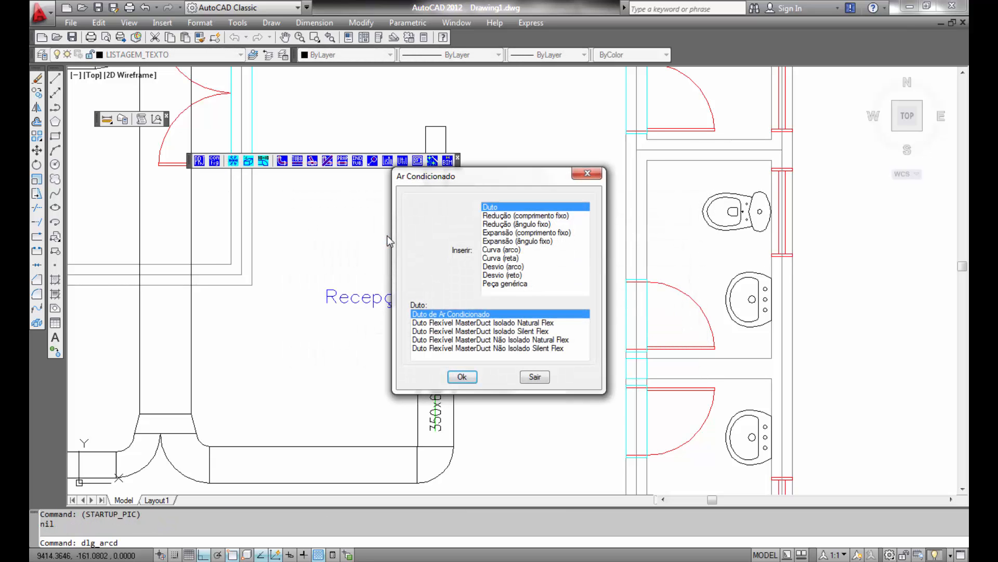
left_click(514, 216)
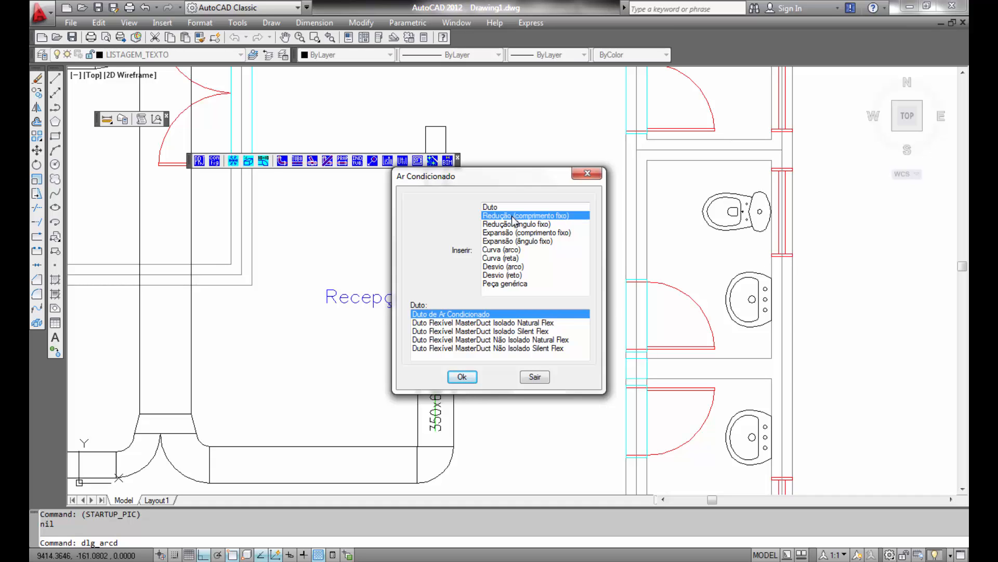
left_click(462, 376)
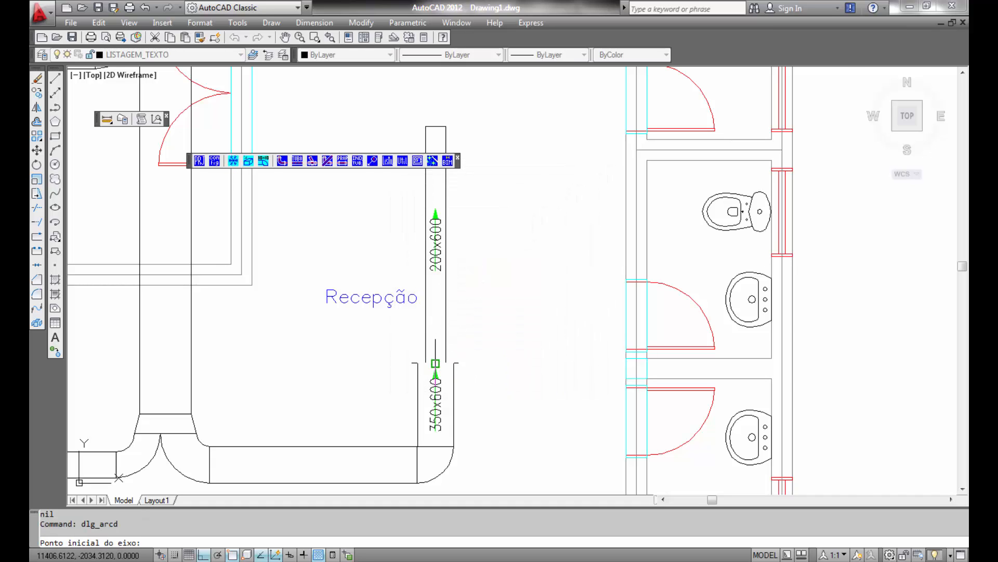
scroll(437, 364, "up", 5)
left_click(440, 371)
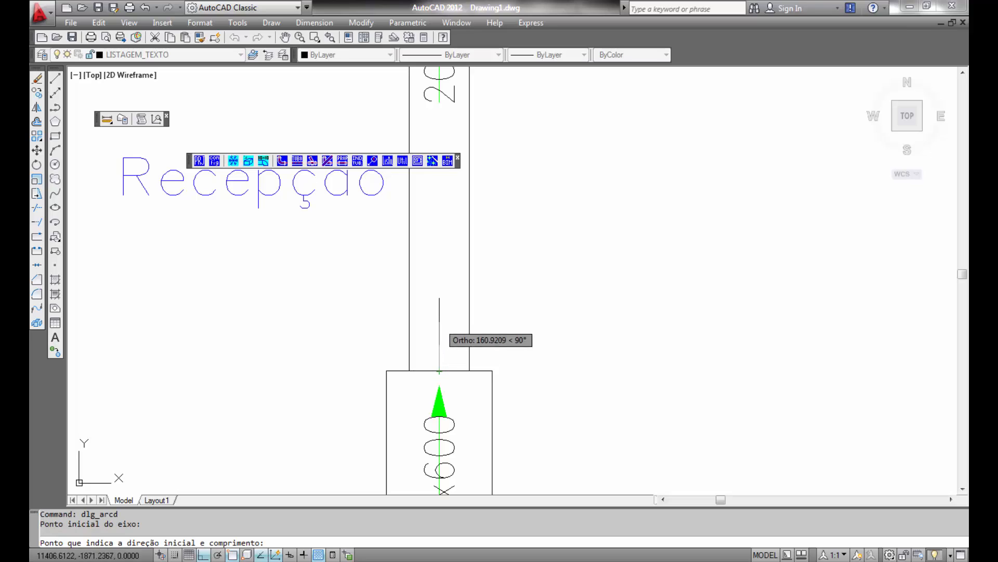
left_click(440, 316)
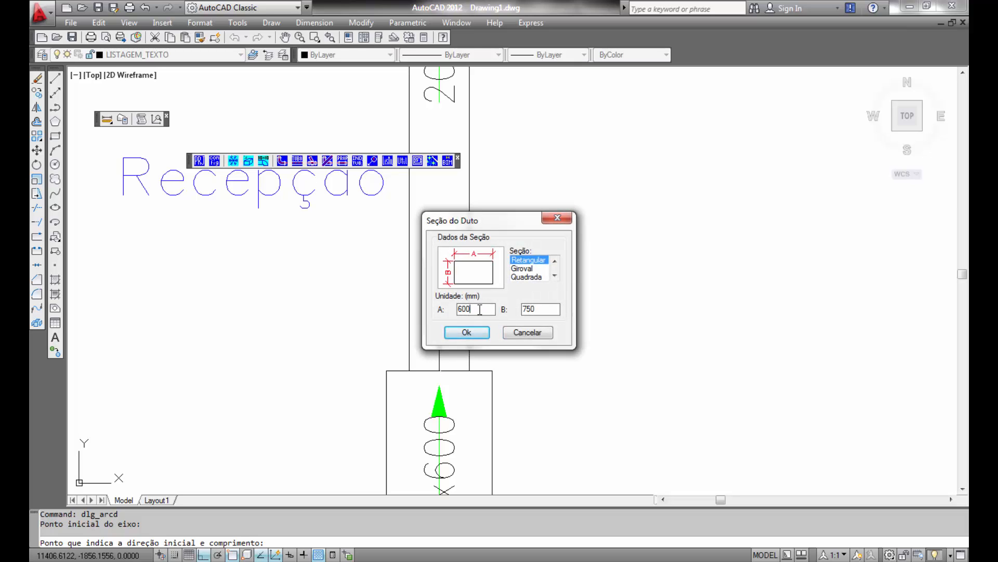
- Set the reduction's section to 350 x 600 mm and its final width to 200 mm, concentric, and close the dialog
left_click_drag(480, 310, 431, 308)
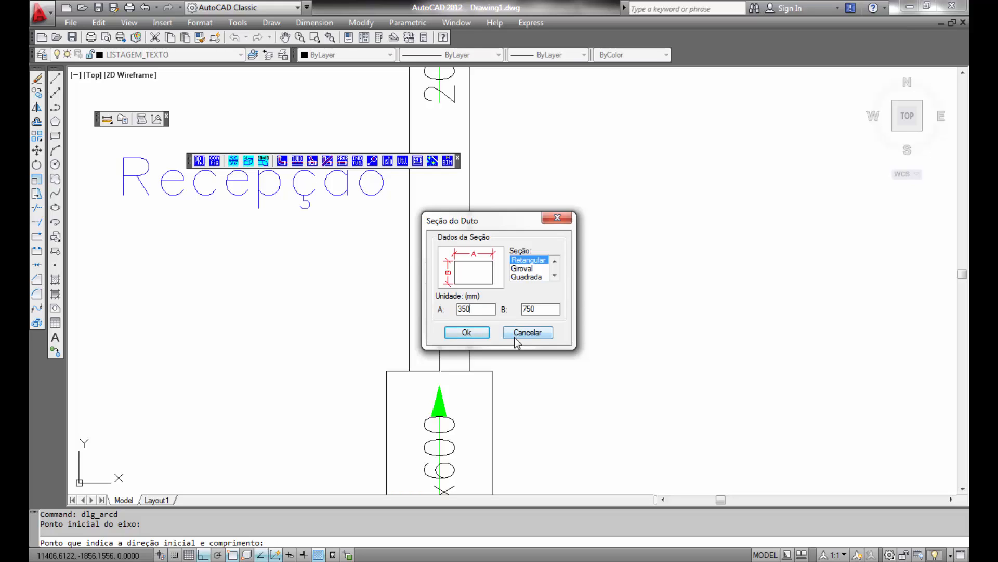
left_click_drag(503, 309, 489, 303)
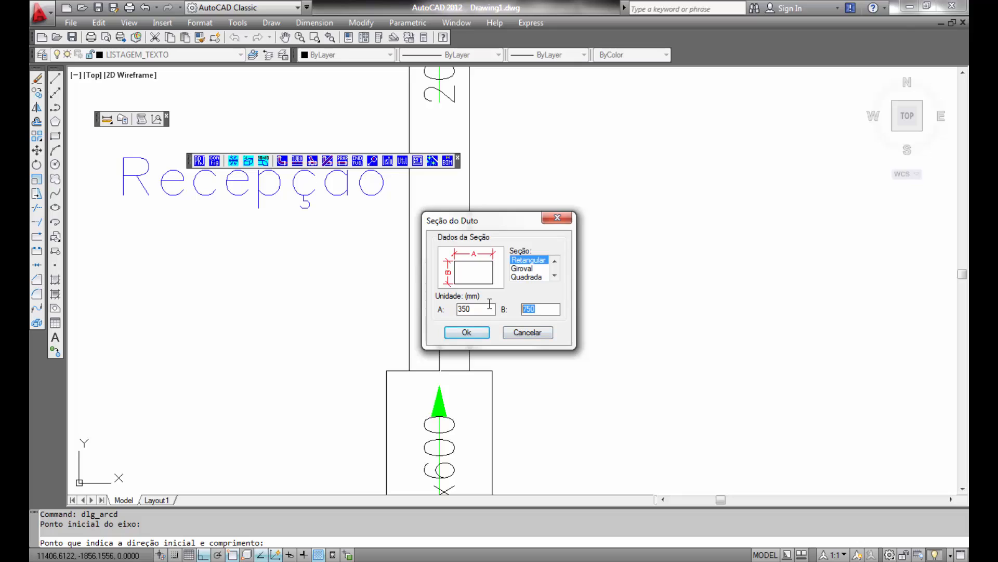
type("600")
left_click(476, 334)
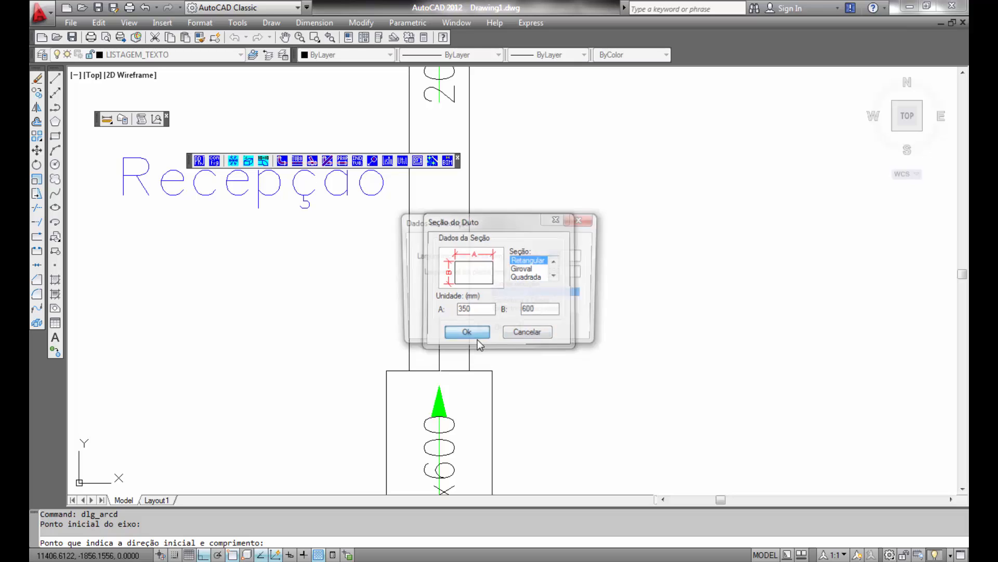
left_click_drag(576, 272, 519, 274)
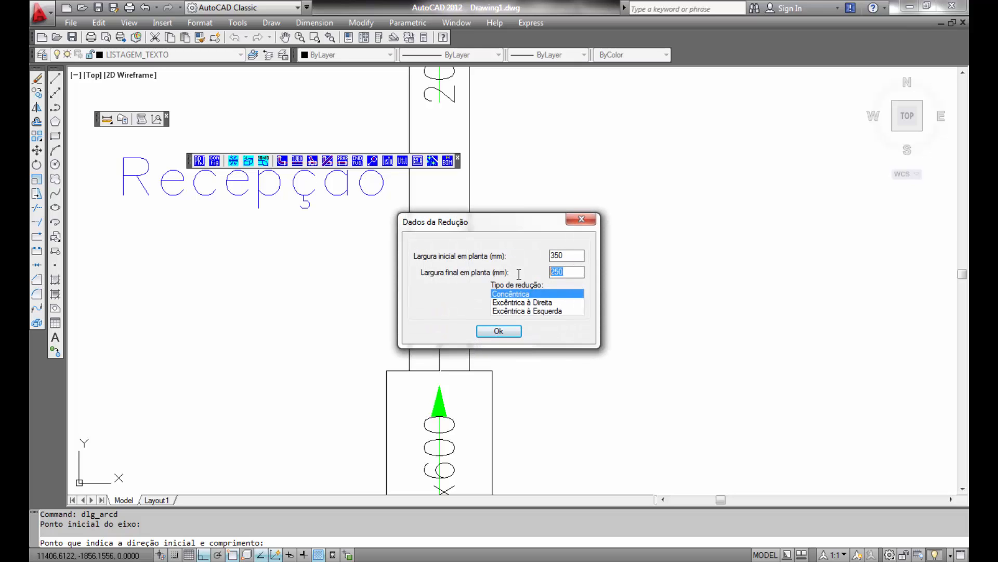
type("200")
left_click(497, 331)
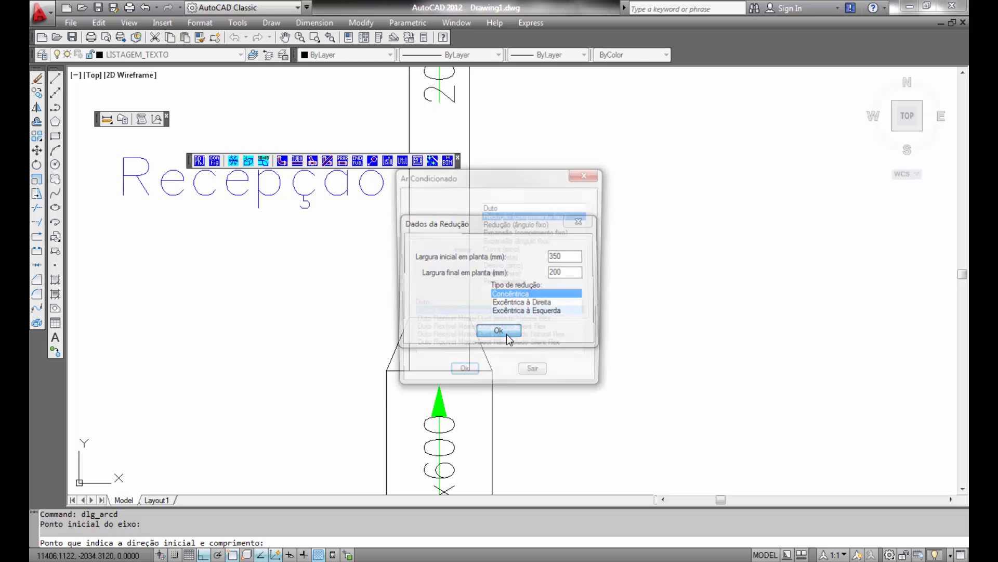
left_click(545, 380)
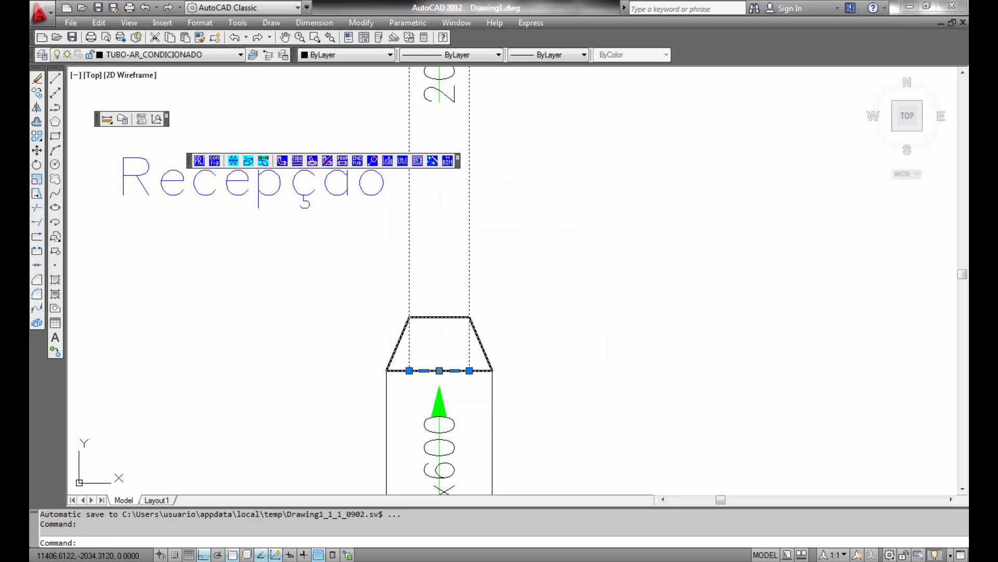
- Use grips to move the reduction's transverse edge line up to its narrow end
left_click(440, 370)
left_click(440, 316)
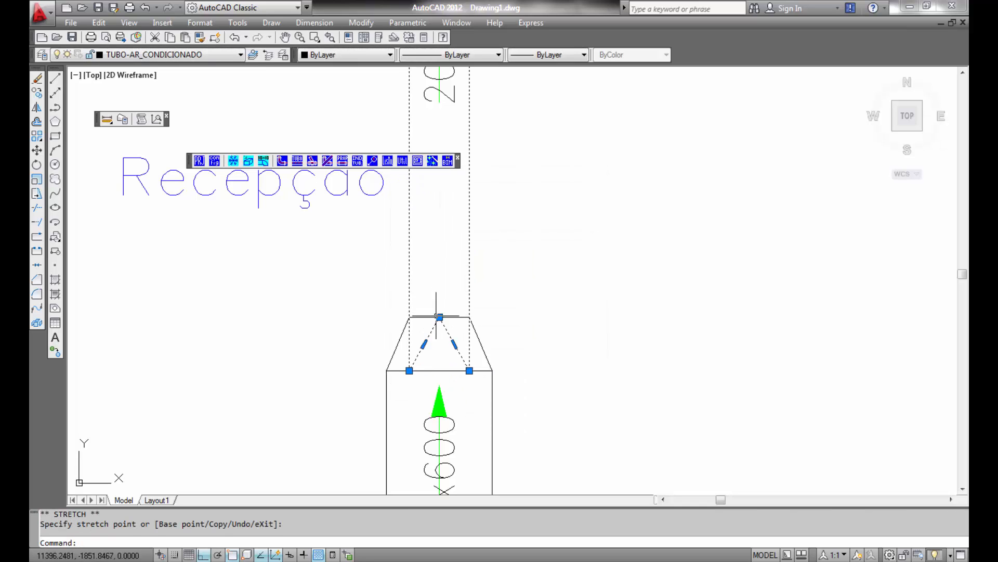
left_click(469, 370)
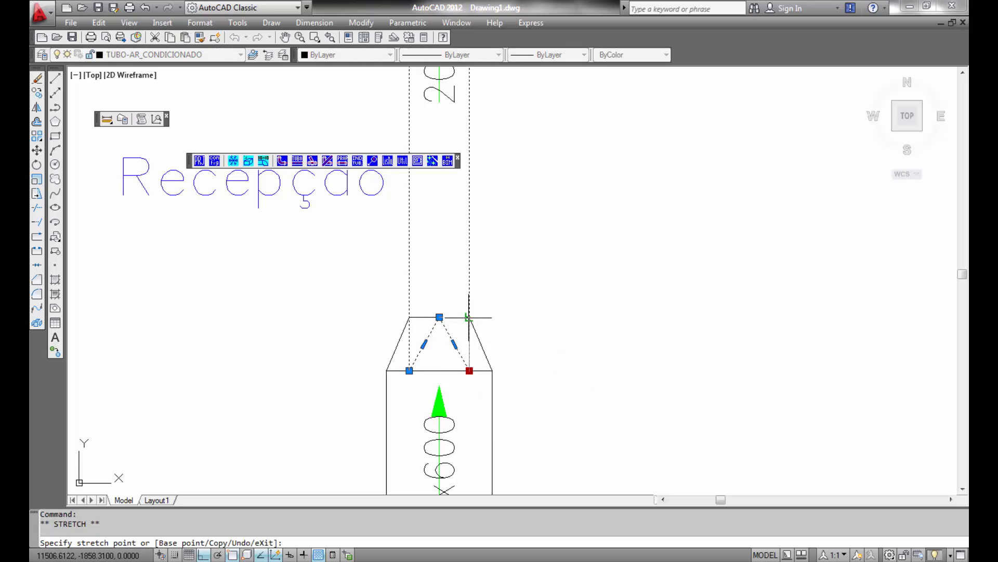
left_click(470, 317)
left_click(410, 370)
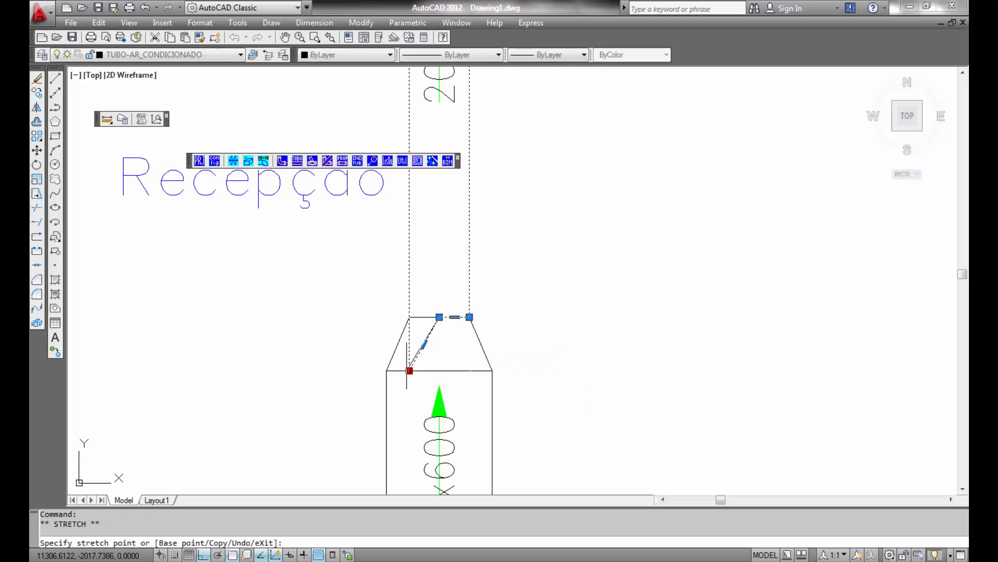
left_click(409, 319)
mouse_move(409, 320)
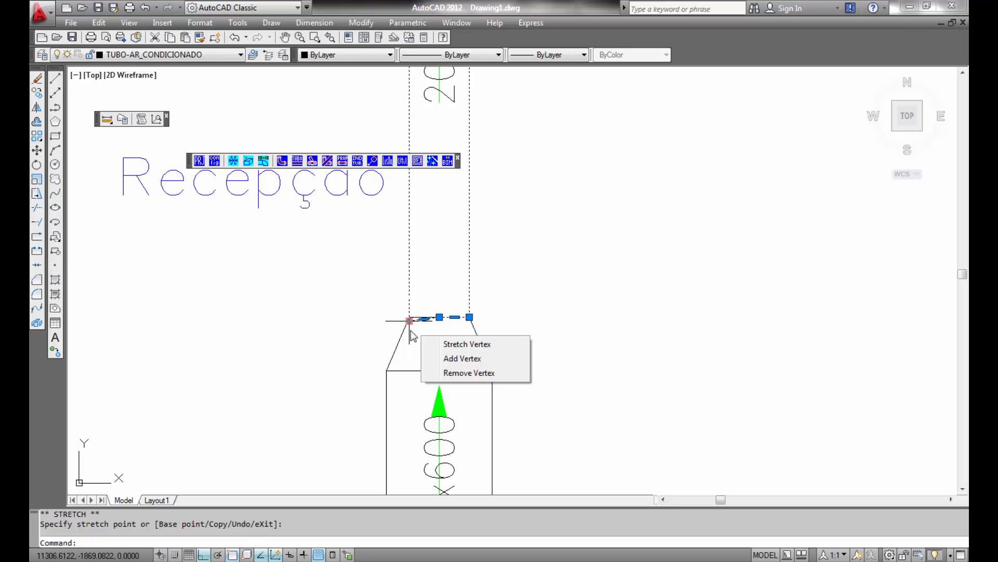
left_click(409, 320)
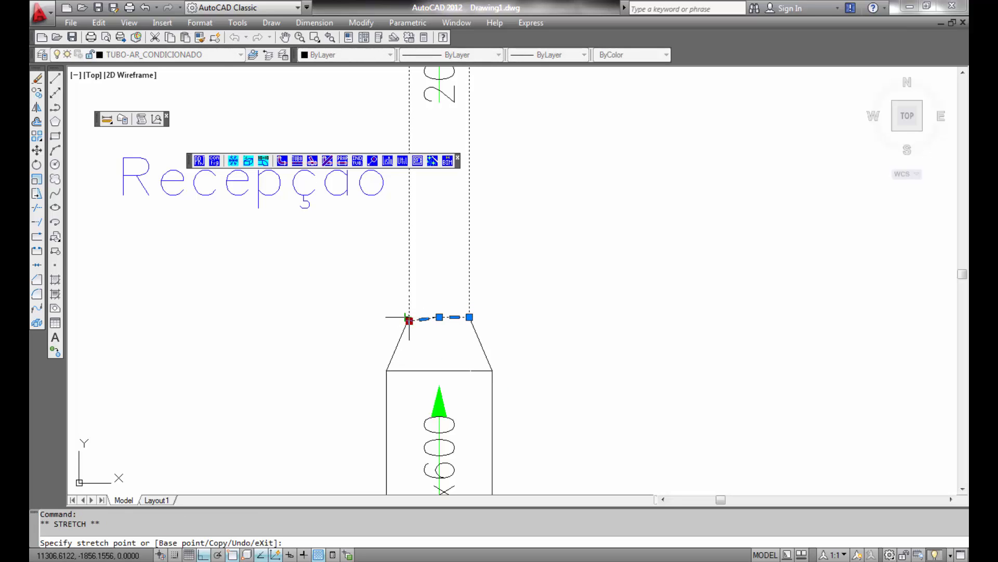
left_click(409, 317)
key("Escape")
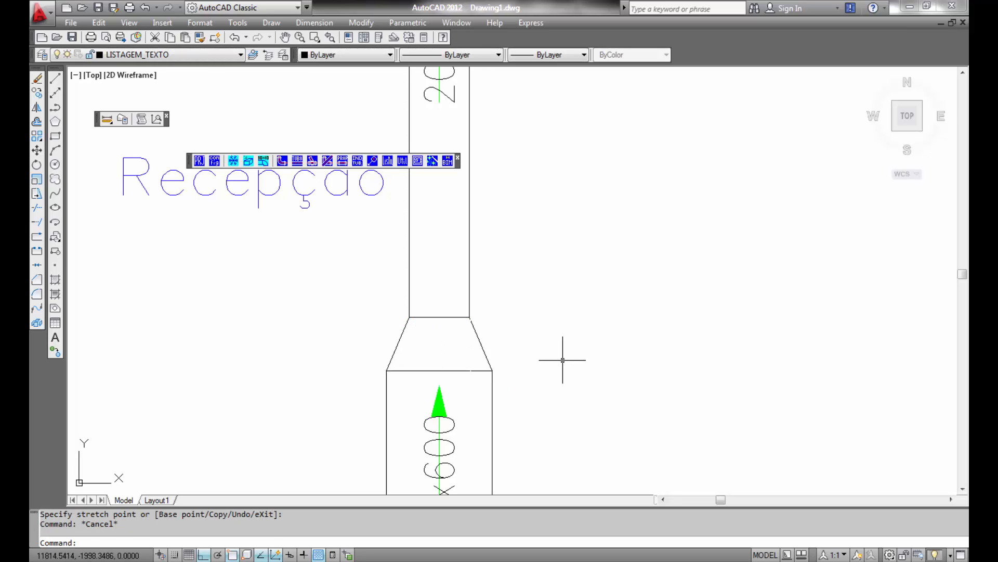
- Choose the Difusores -TROPICAL material and insert a Difusor Retangular DQE 57x26 diffuser
scroll(495, 362, "down", 2)
middle_click_drag(496, 363, 697, 382)
middle_click_drag(523, 306, 621, 461)
middle_click_drag(541, 207, 614, 492)
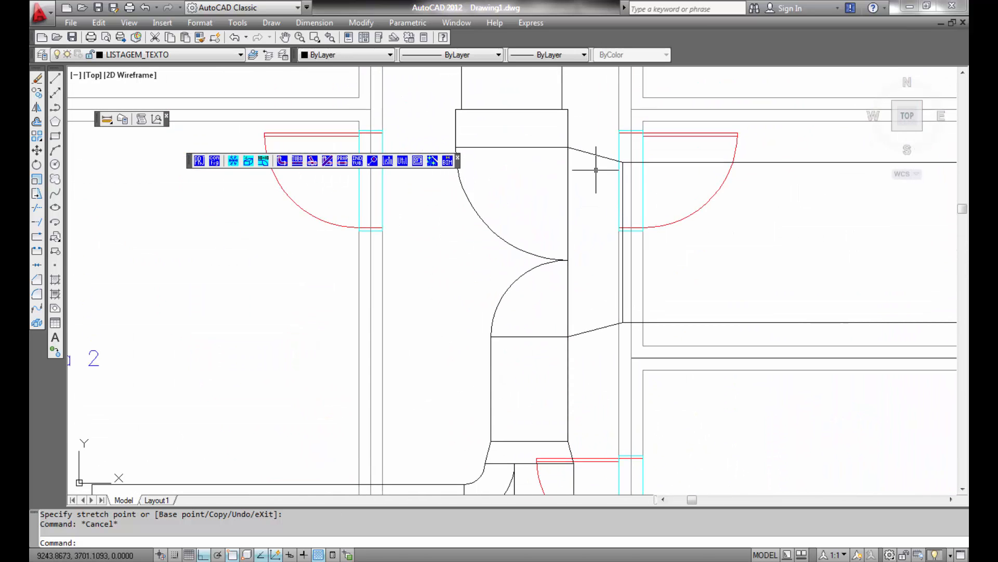
middle_click_drag(591, 167, 627, 432)
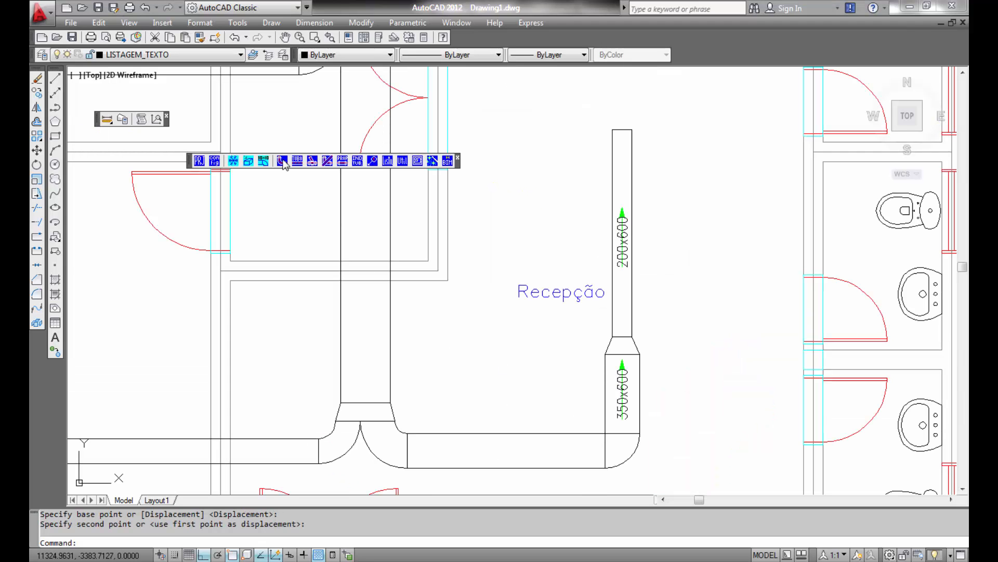
left_click(282, 161)
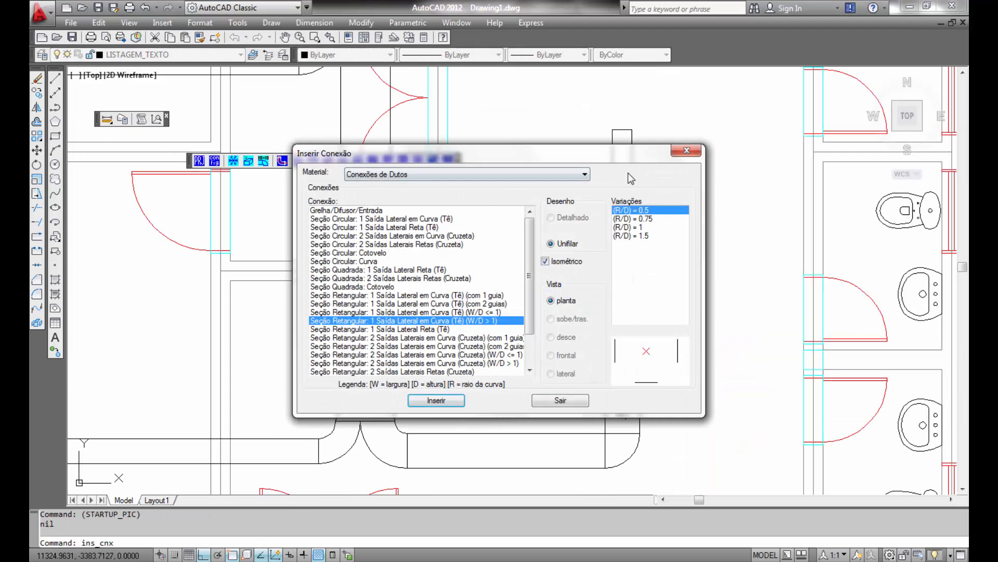
left_click(586, 174)
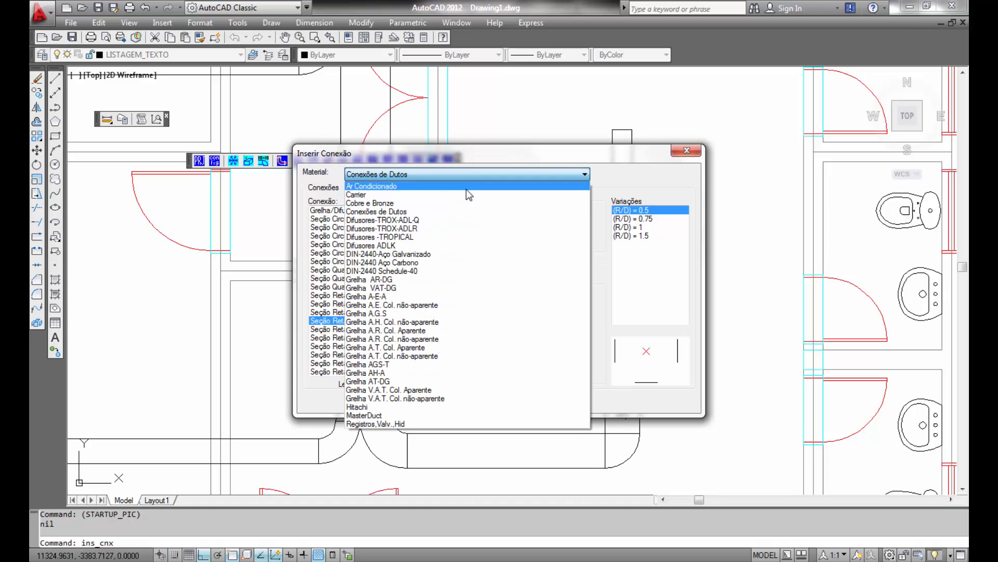
left_click(453, 237)
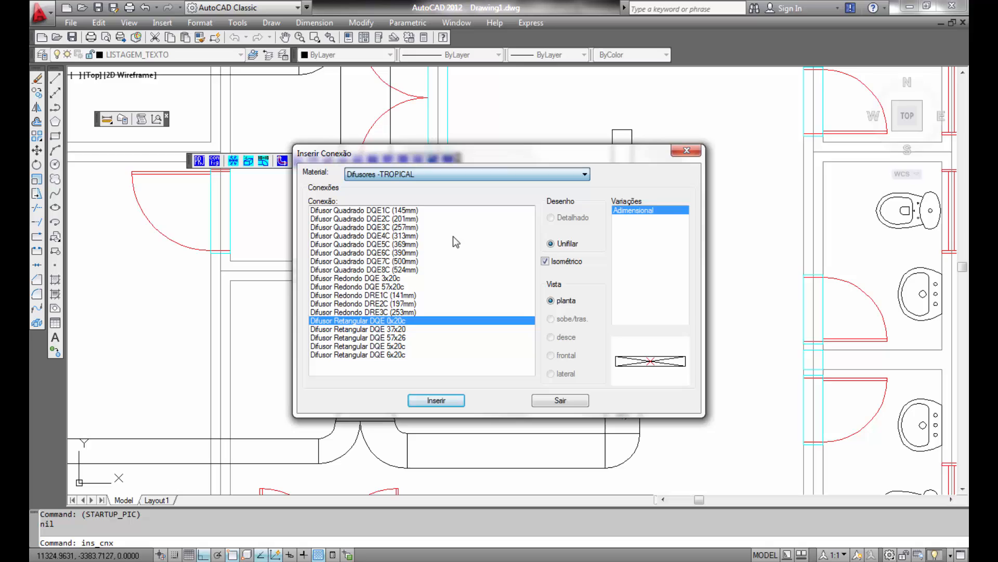
left_click(374, 328)
left_click(377, 346)
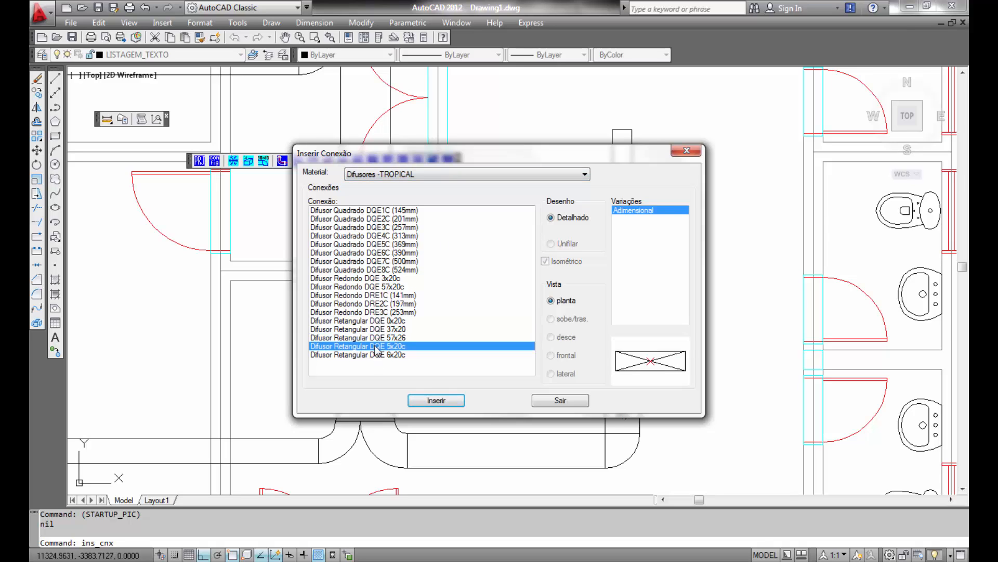
left_click(375, 339)
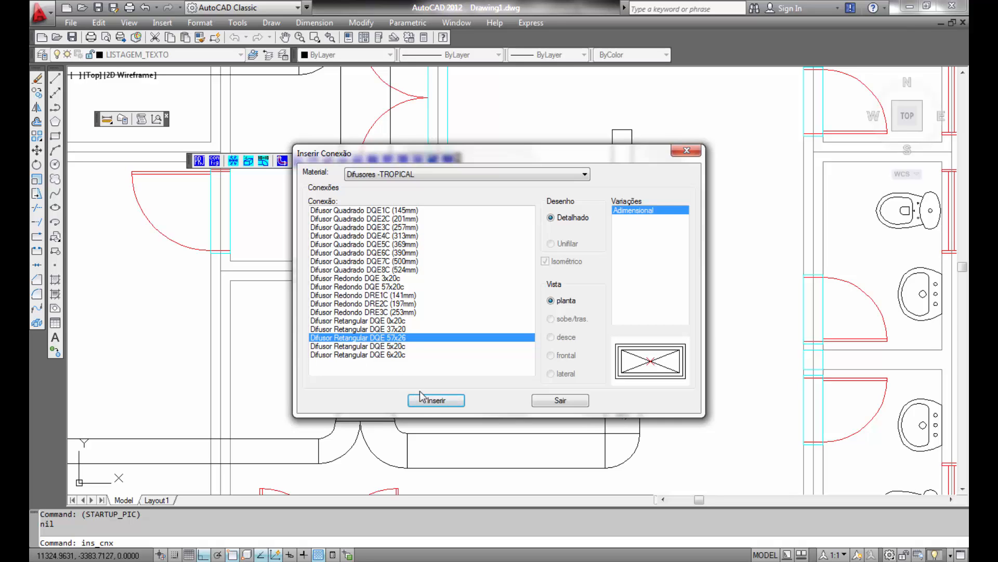
left_click(435, 400)
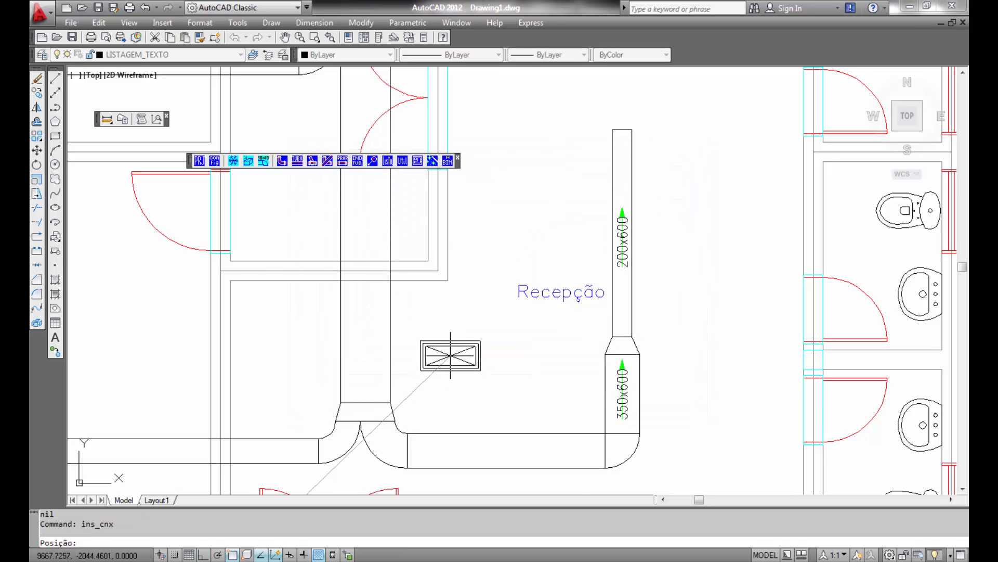
- Place the rectangular diffuser on the corridor duct below the 550x600 segment, rotated 90°, and finish inserting
scroll(451, 355, "down", 2)
mouse_move(451, 355)
middle_mouse_down()
mouse_move(590, 338)
mouse_move(610, 407)
middle_mouse_up()
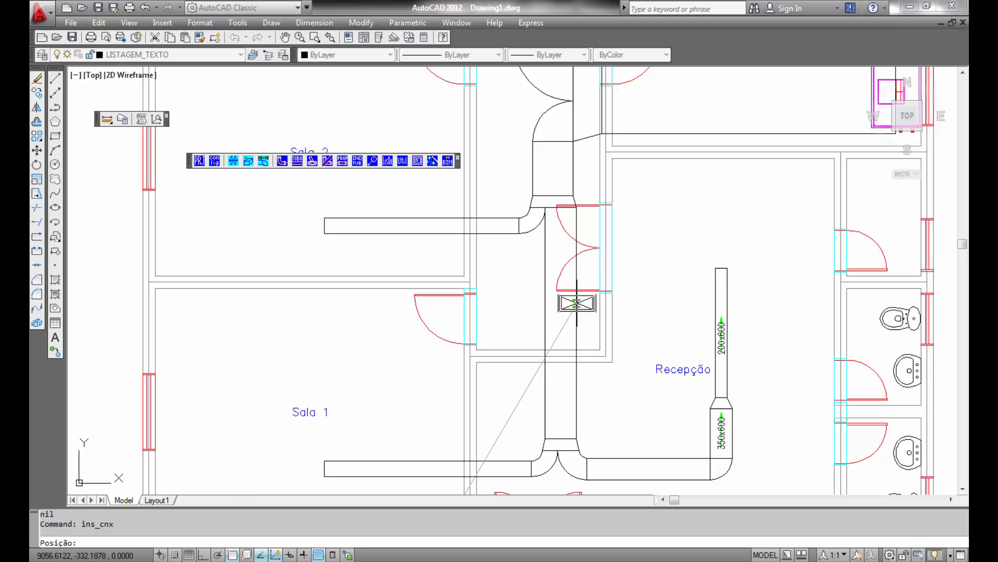
middle_click_drag(575, 305, 573, 458)
scroll(554, 324, "up", 2)
middle_click_drag(557, 327, 565, 515)
middle_click_drag(557, 321, 573, 482)
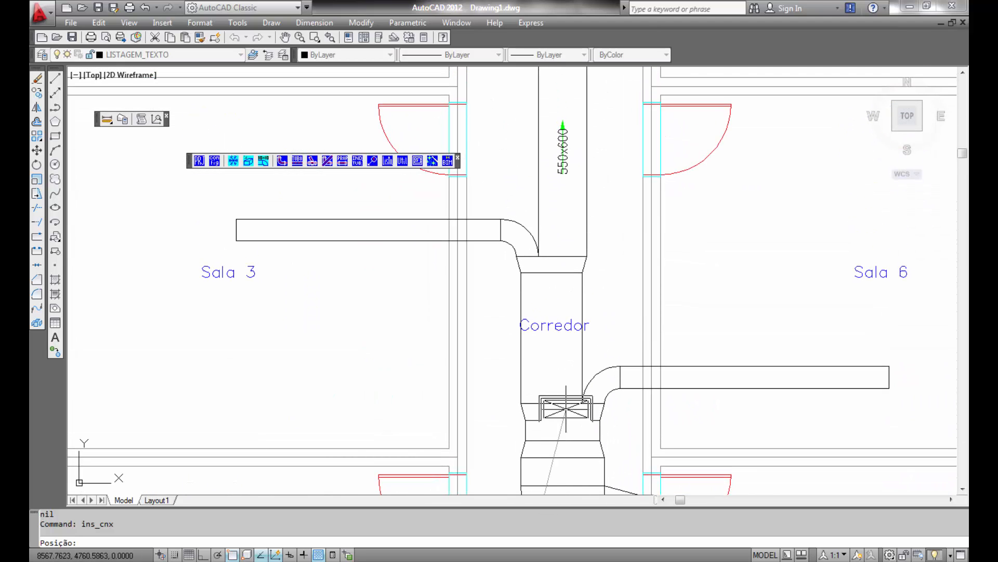
middle_click_drag(556, 356, 584, 463)
scroll(584, 463, "down", 2)
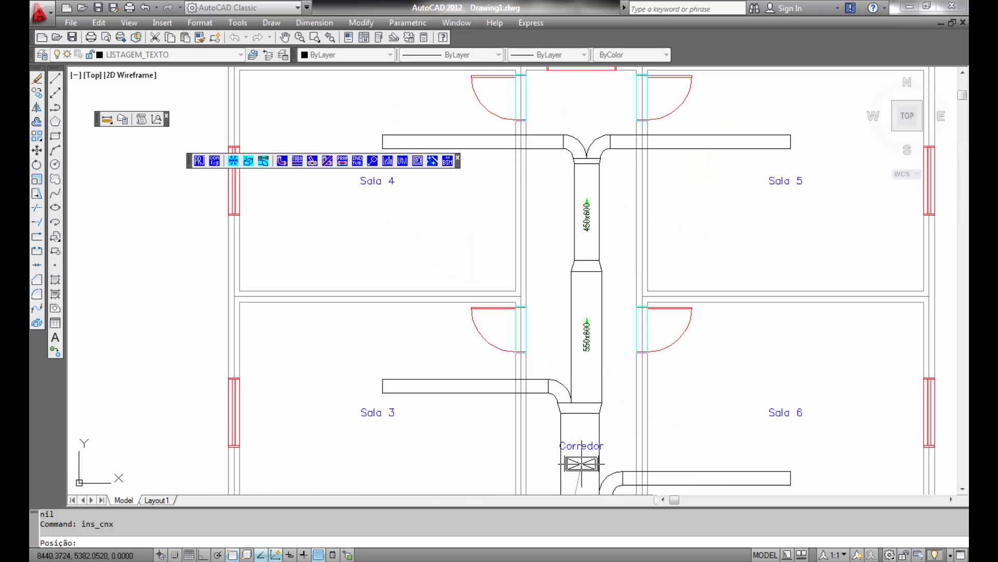
middle_click_drag(583, 319, 591, 206)
scroll(559, 351, "up", 3)
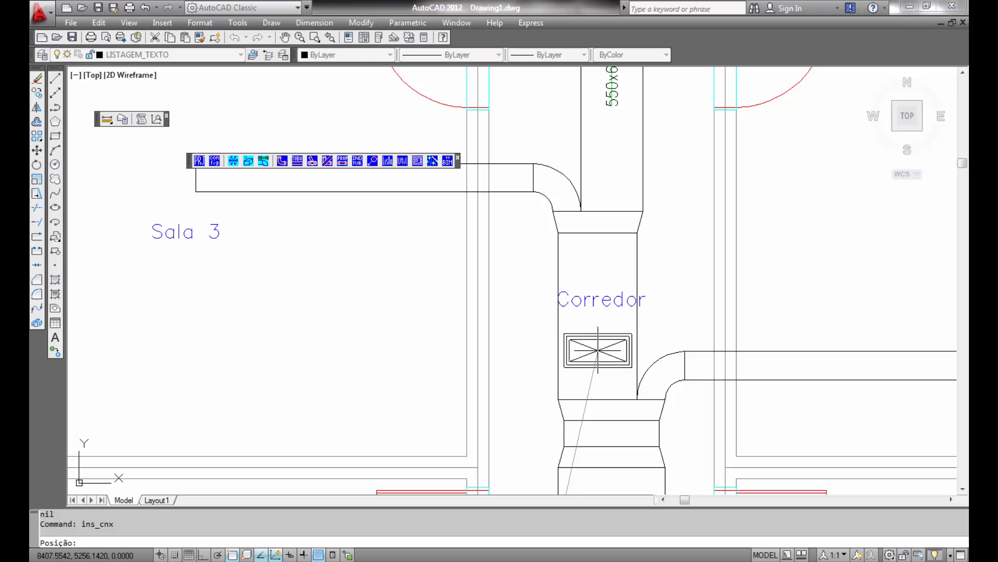
key("F8")
left_click(598, 351)
left_click(614, 246)
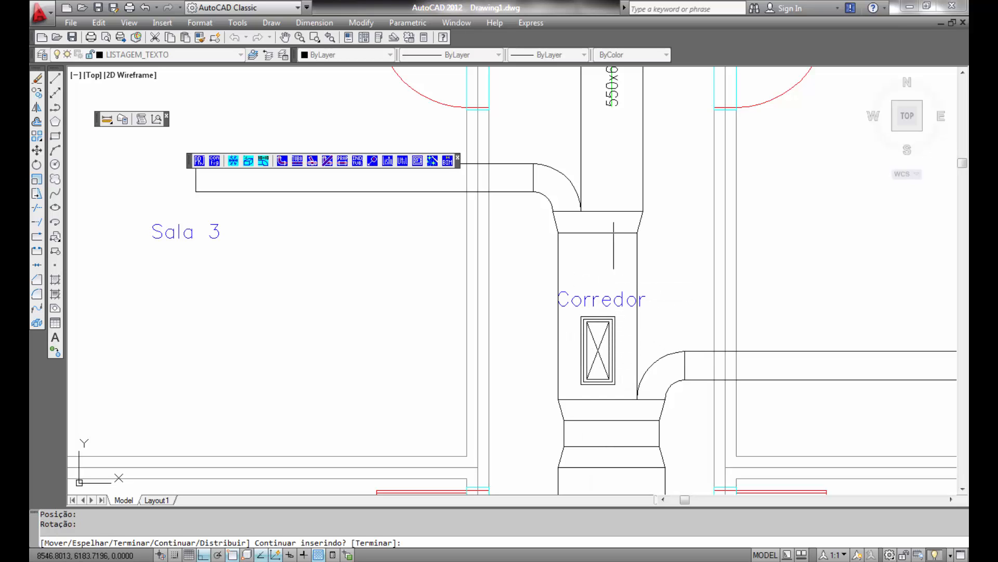
key("Return")
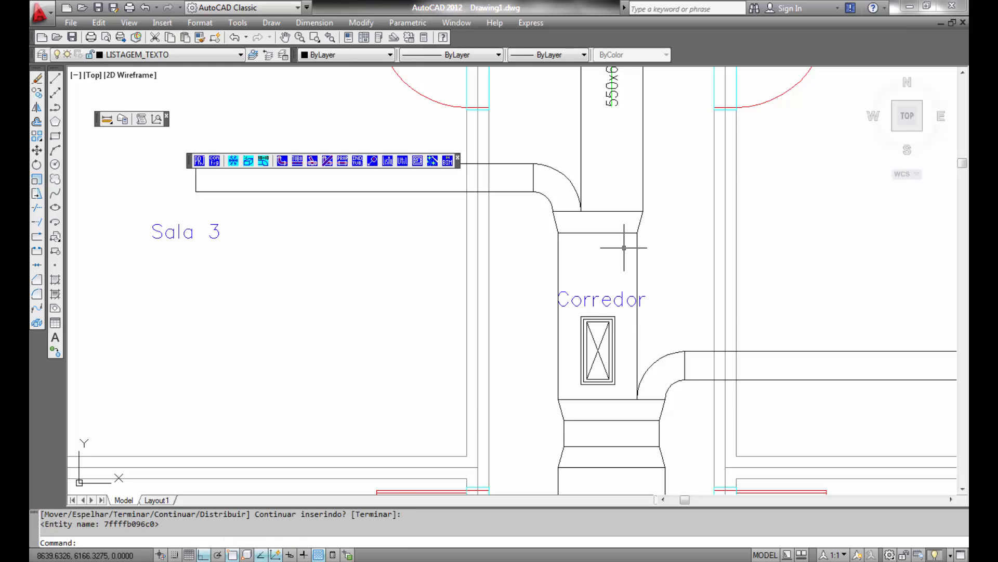
- Insert another DQE 57x26 diffuser on the reduction below the upper 450x600 duct, rotated vertically
key("Return")
left_click(457, 402)
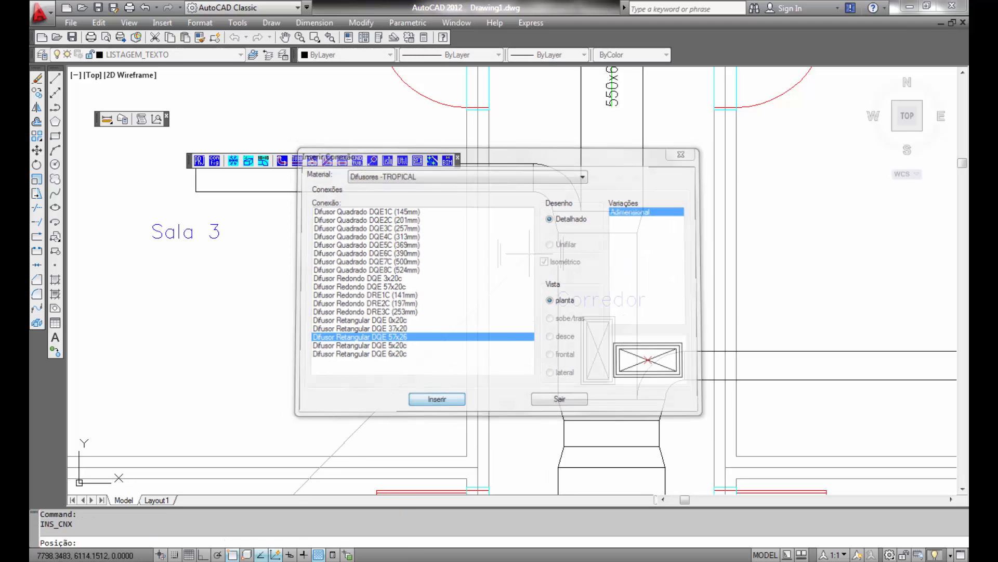
scroll(637, 272, "down", 3)
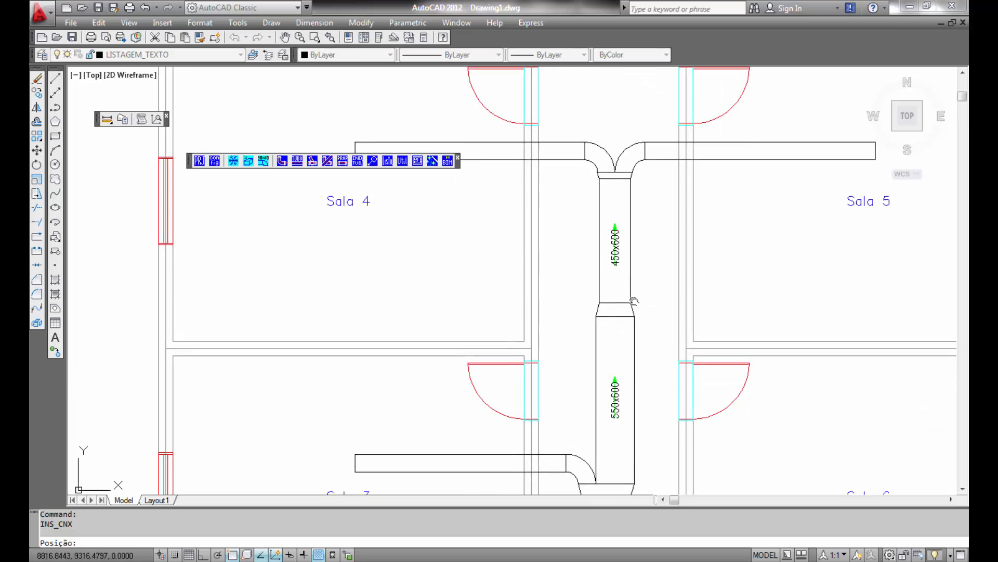
scroll(627, 309, "up", 4)
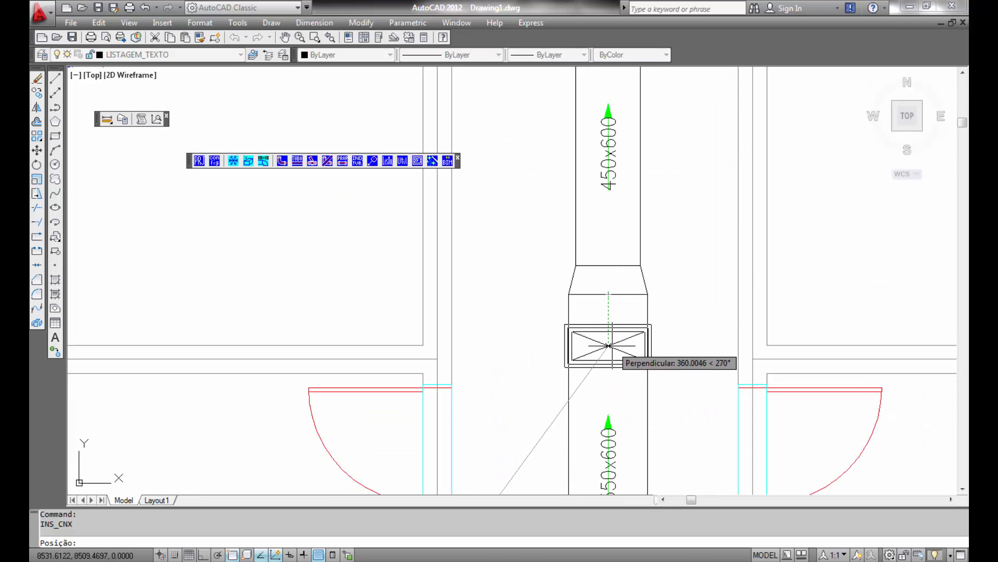
left_click(611, 353)
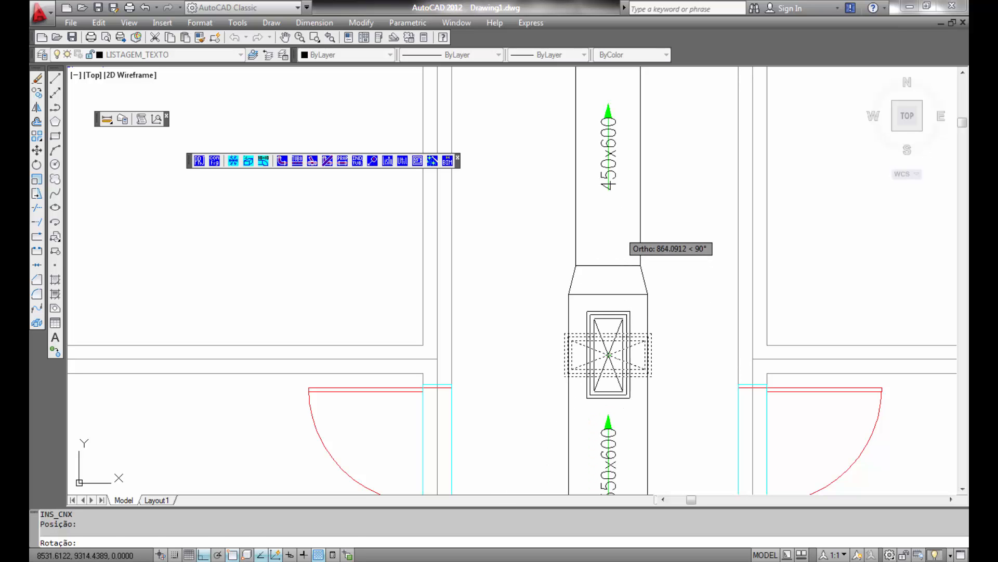
left_click(614, 227)
scroll(646, 362, "down", 4)
middle_click_drag(648, 418, 638, 220)
middle_click_drag(616, 358, 611, 299)
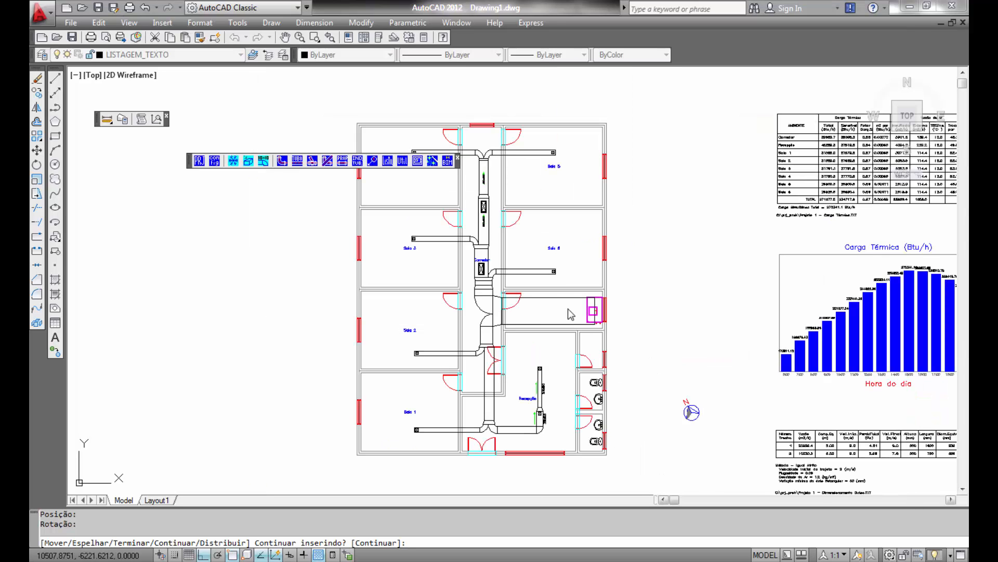
- Insert a MasterDuct square low-pressure inspection door (Porta MasterDuct de Inspeção Quadrada de Baixa Pressão), 6", on the Sala 1 branch duct
left_click(282, 162)
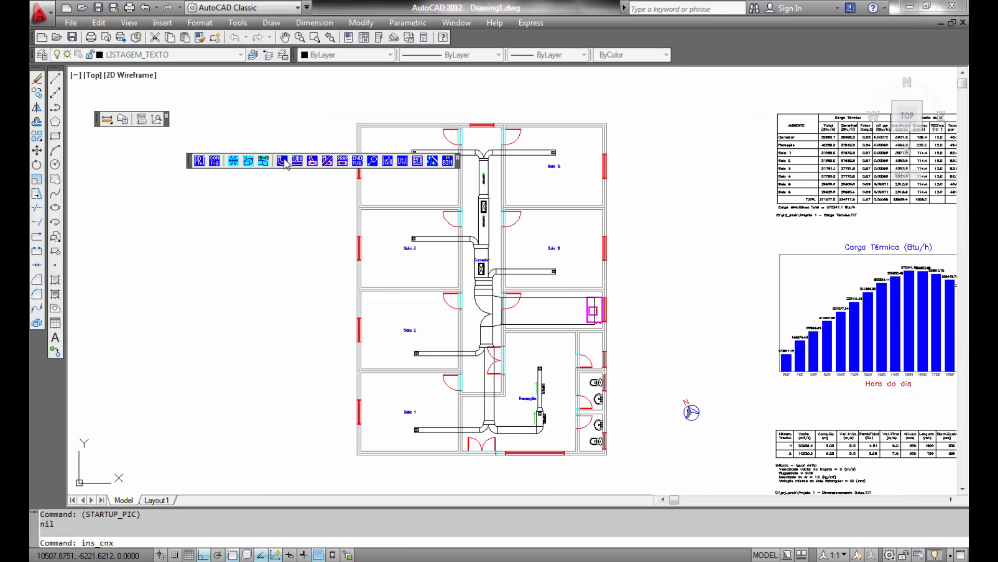
left_click(585, 175)
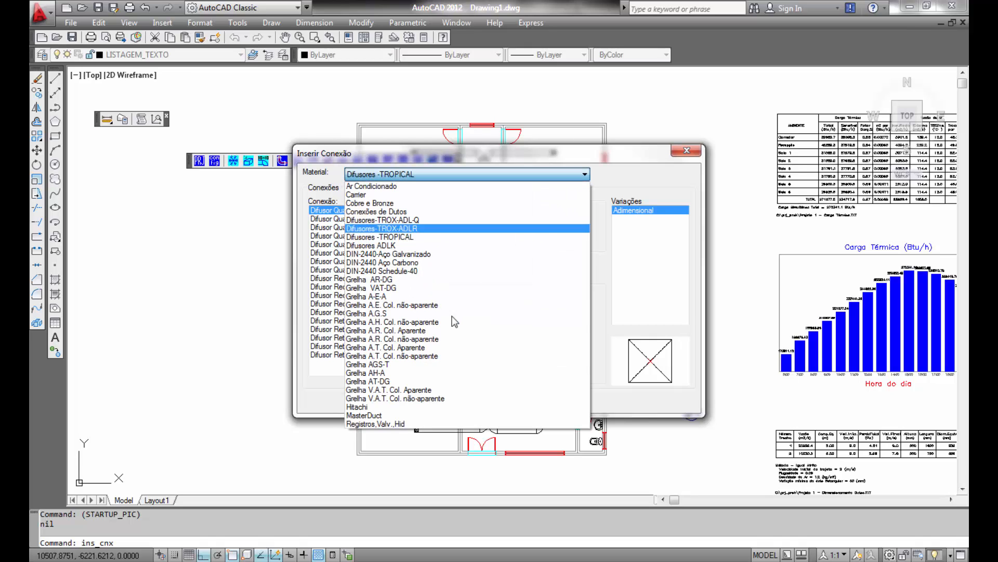
left_click(390, 415)
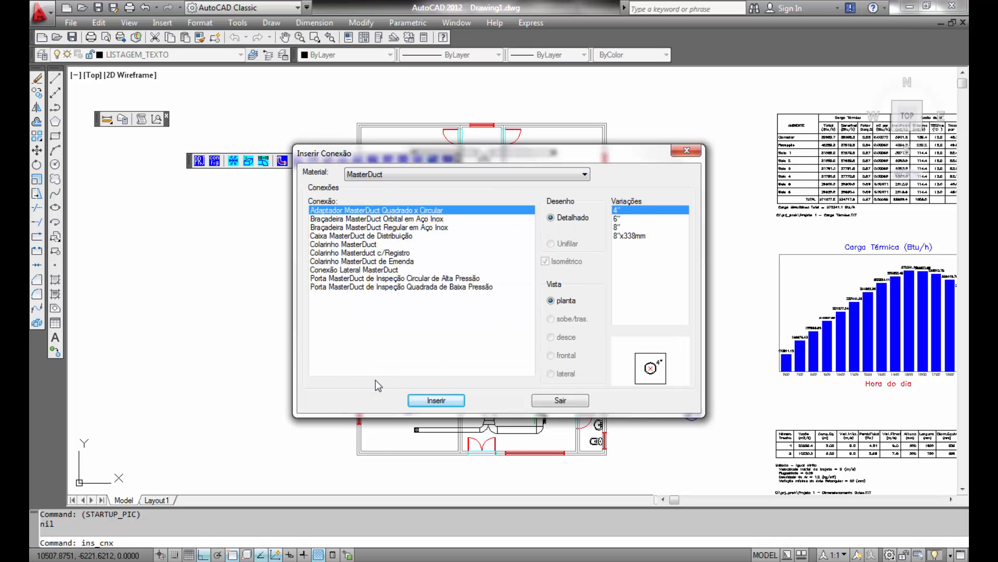
left_click(364, 280)
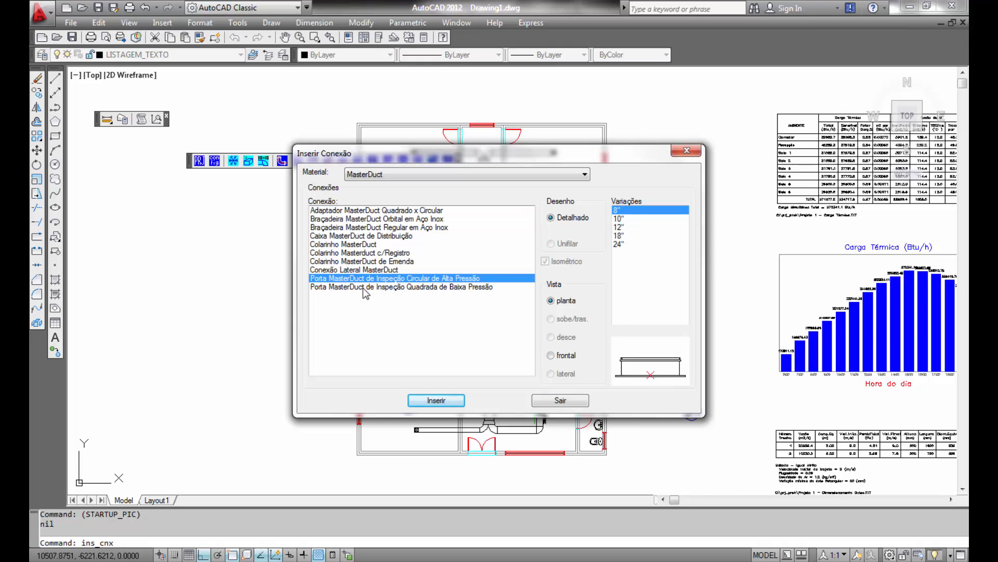
left_click(363, 287)
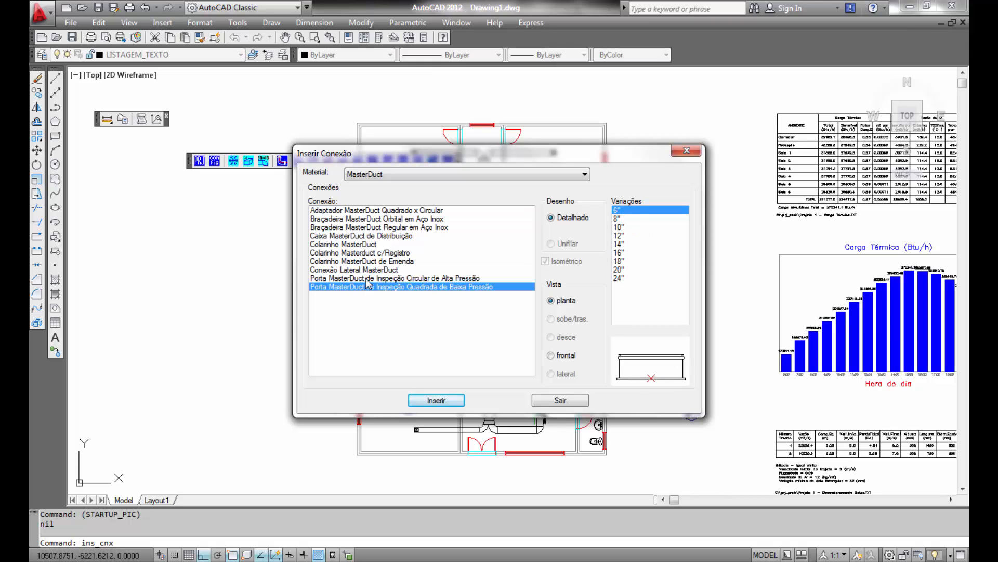
left_click(436, 399)
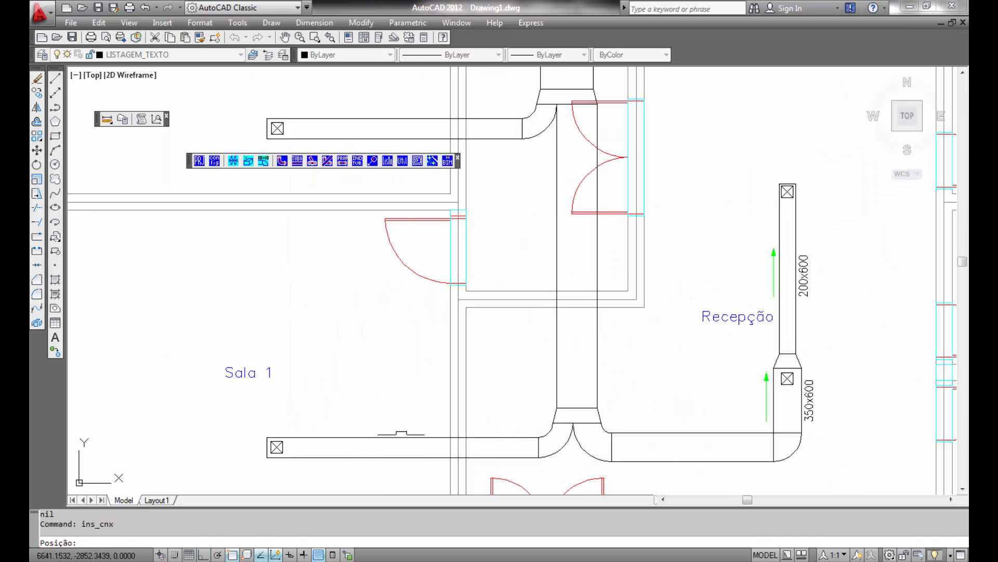
left_click(313, 437)
left_click(407, 415)
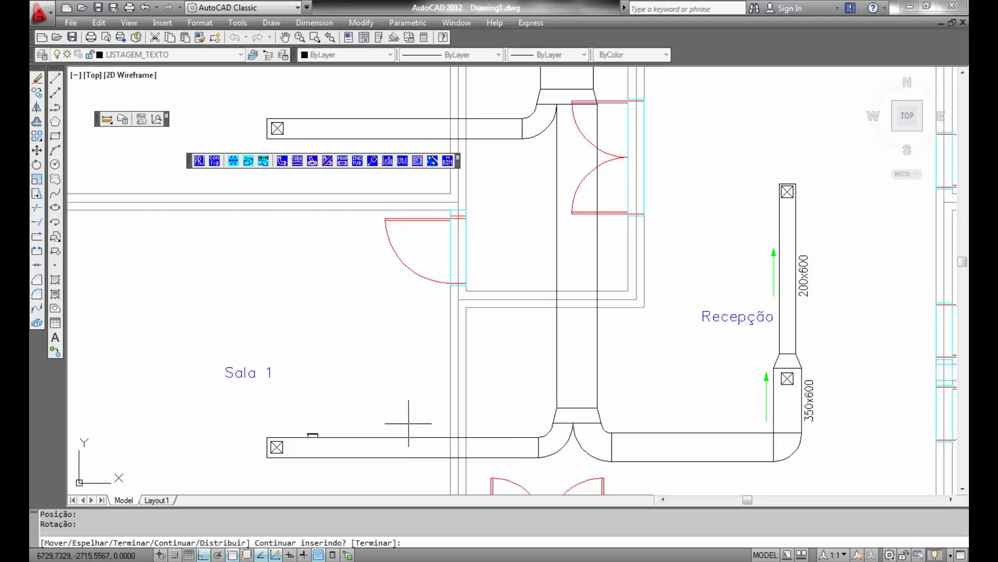
key("Return")
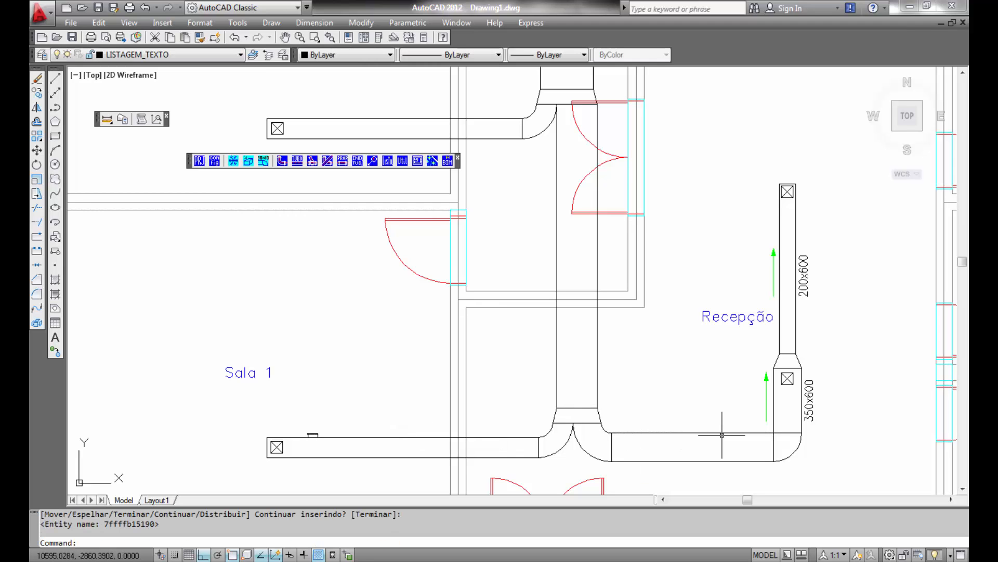
- Insert a second square inspection door on the main corridor duct near Sala 1
key("Return")
left_click(437, 401)
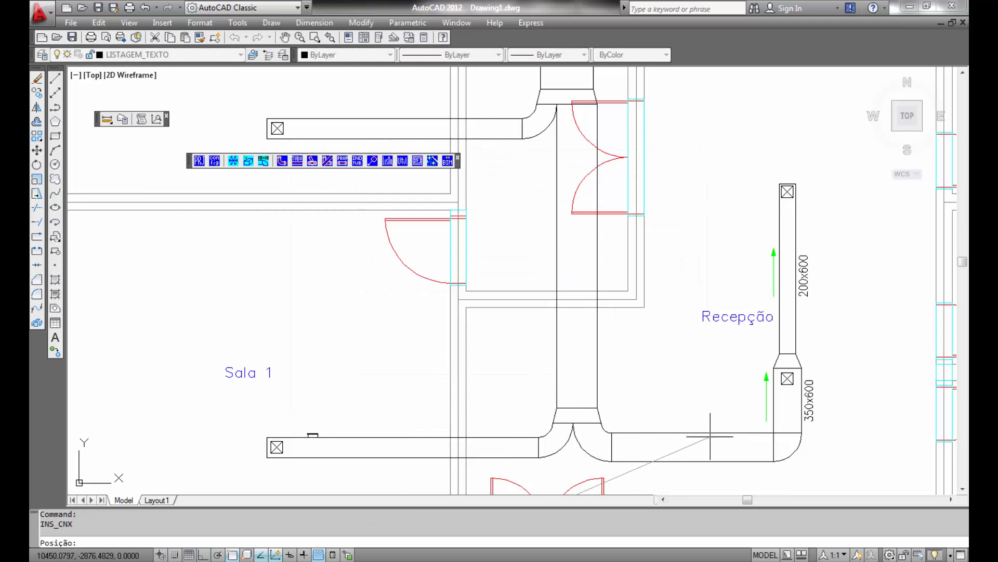
left_click(556, 388)
left_click(530, 344)
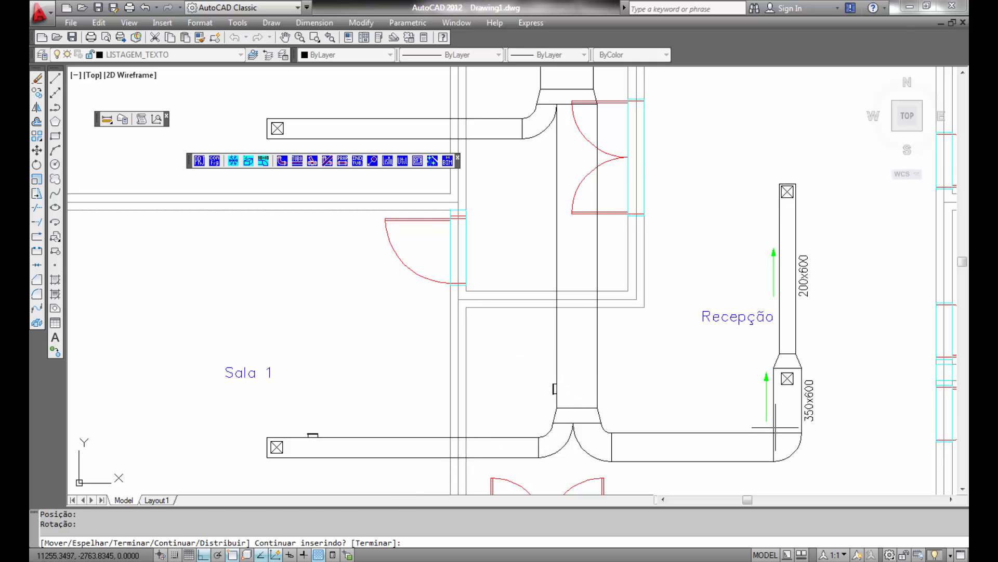
key("Return")
key("Return")
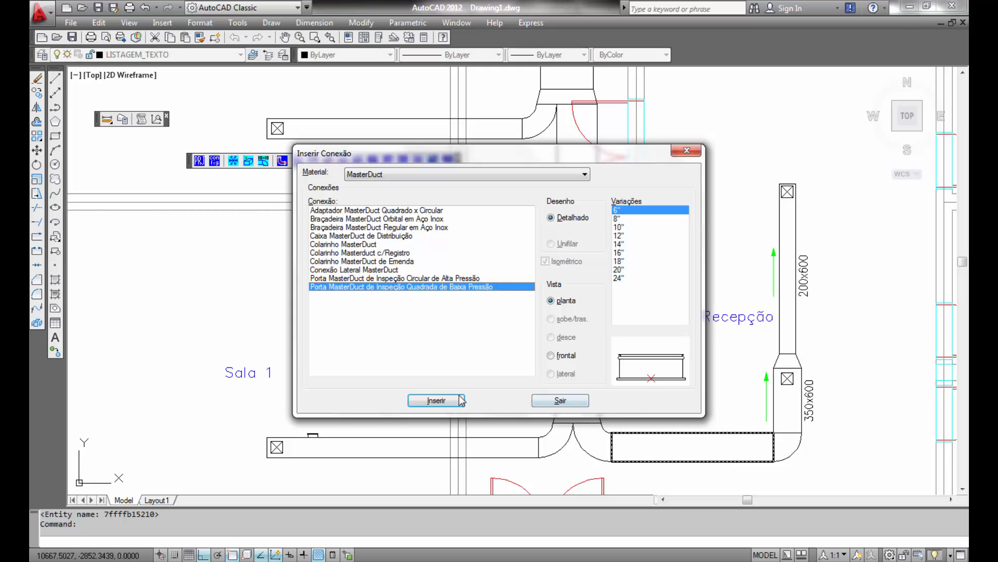
- Insert a third square inspection door on the reception 350x600 duct
left_click(436, 399)
scroll(782, 423, "up", 3)
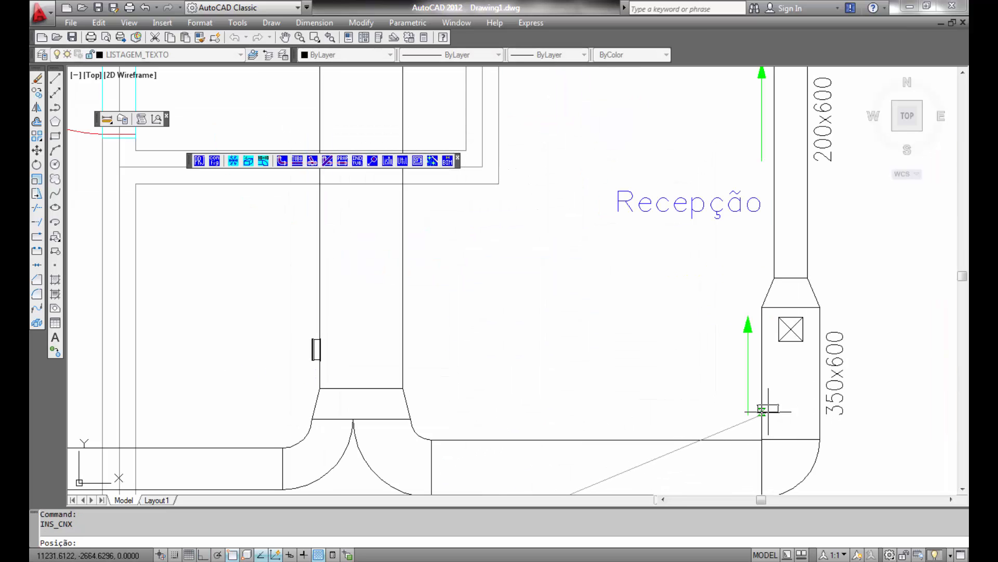
left_click(759, 380)
left_click(686, 291)
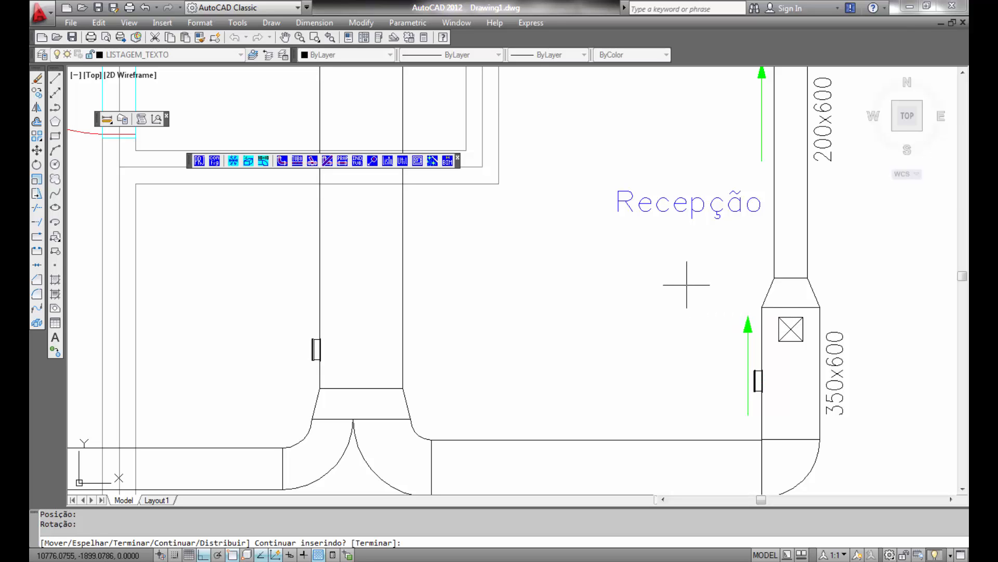
scroll(687, 285, "down", 8)
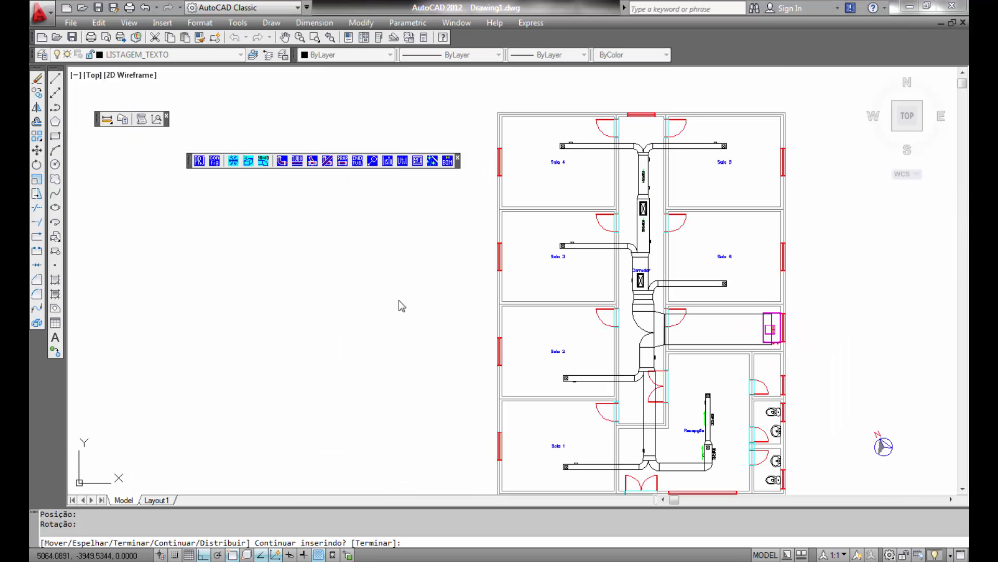
- Switch to Cobre e Bronze material and insert a 22mm Joelho 90 elbow below the unit's pipe connection
left_click(282, 161)
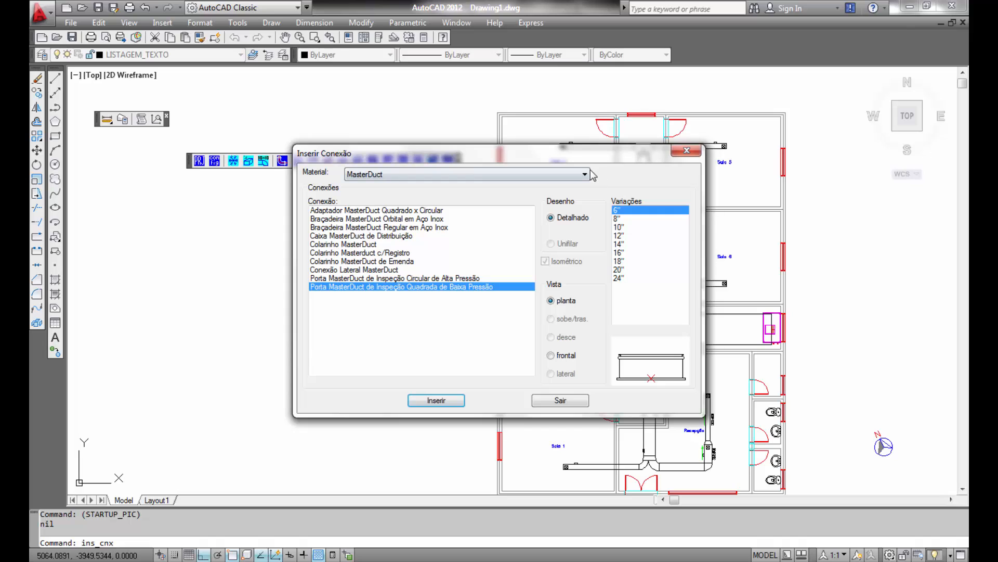
left_click(587, 174)
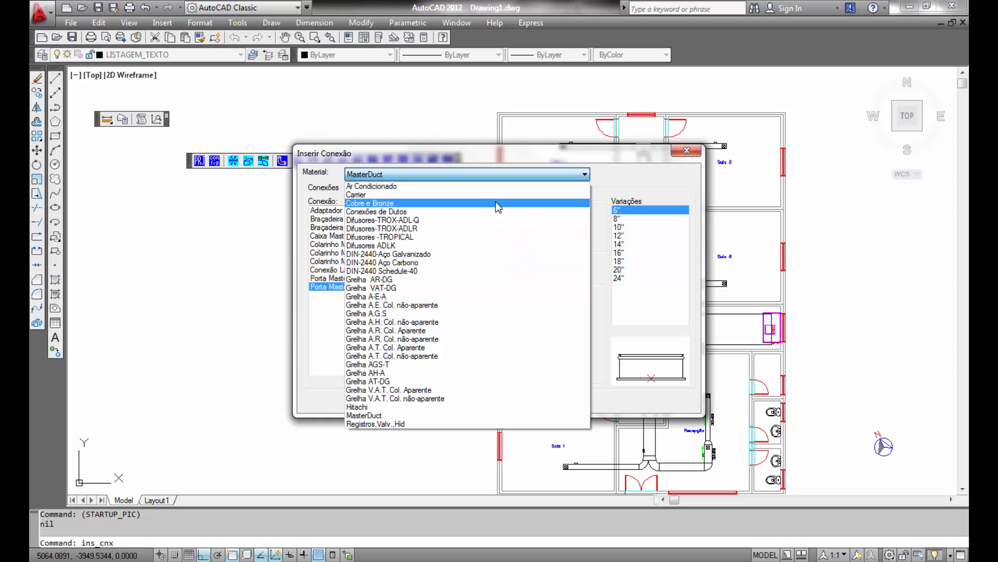
left_click(396, 202)
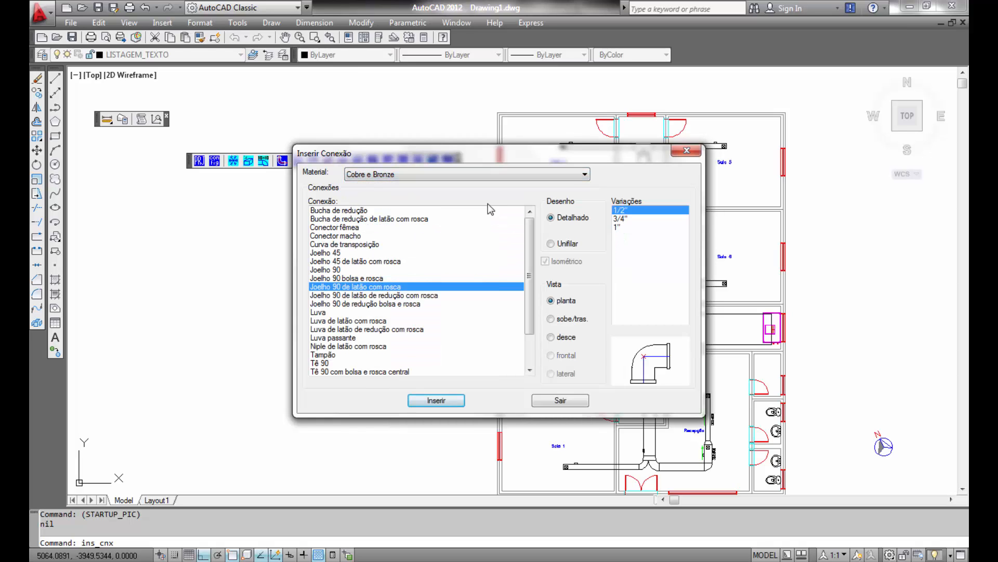
left_click(326, 269)
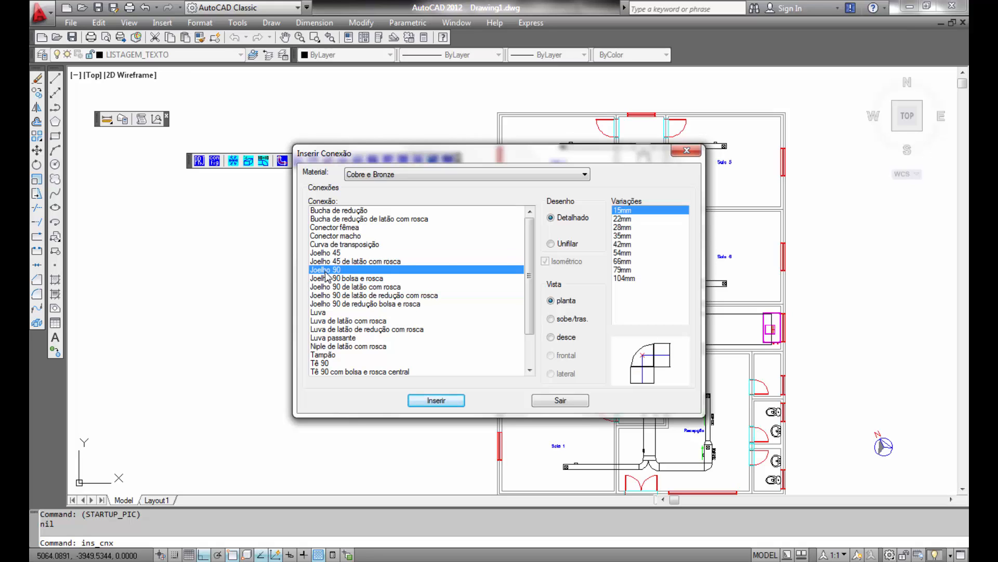
left_click(624, 219)
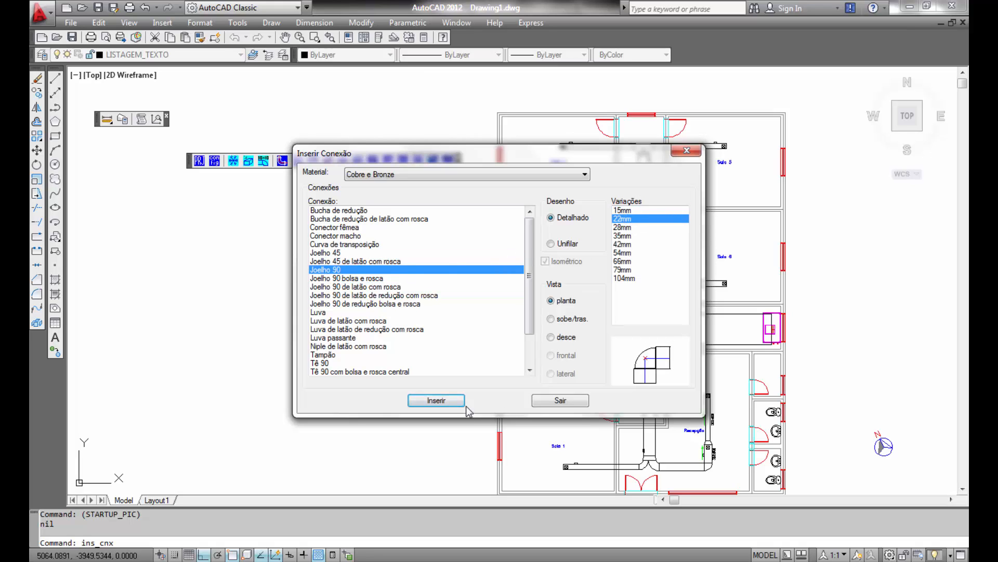
left_click(439, 400)
scroll(832, 353, "up", 8)
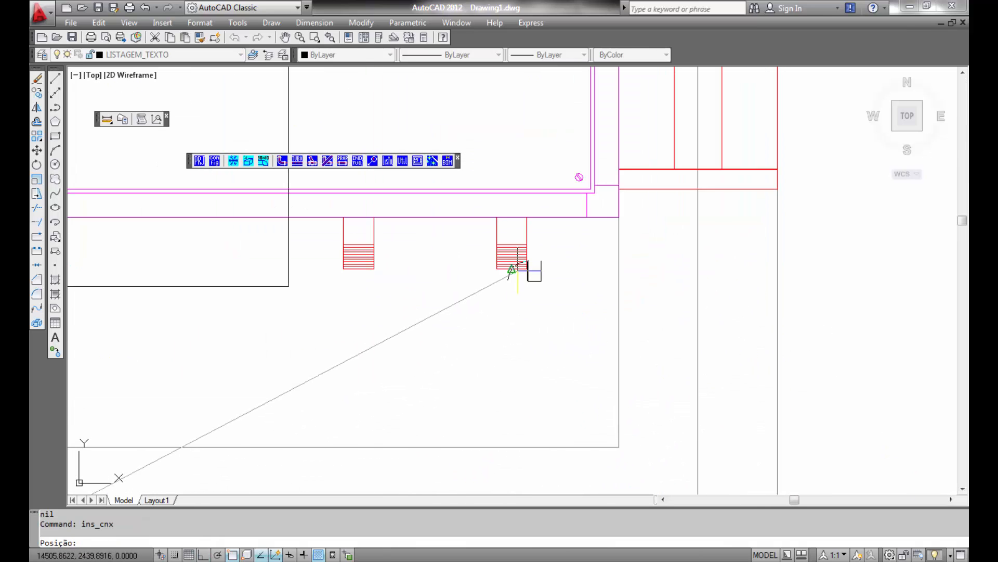
left_click(512, 269)
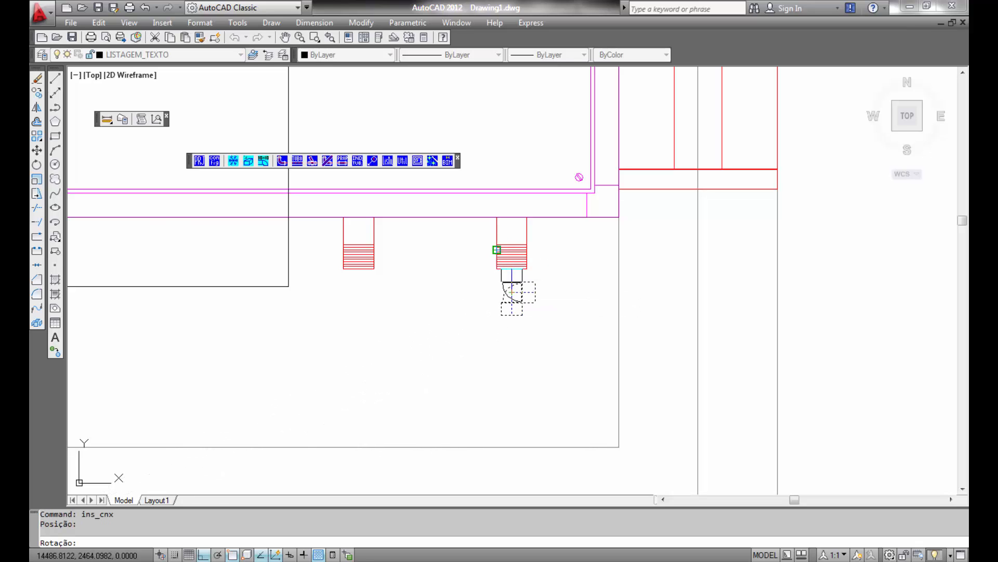
left_click(579, 177)
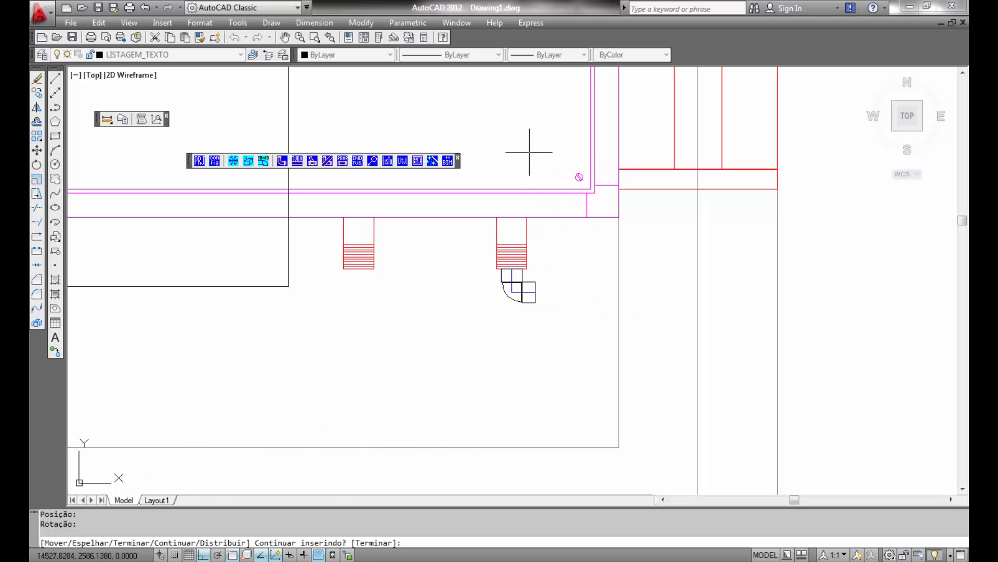
key("Return")
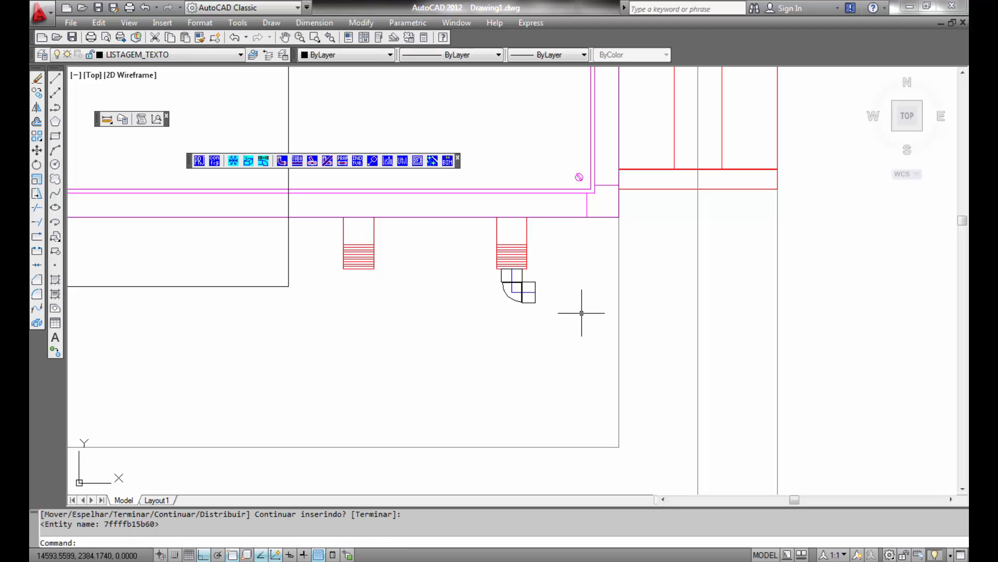
- Insert a second 22mm Joelho 90 elbow in rising (sobe/trás) view to the right of the first, rotated 180°
key("Return")
left_click(572, 320)
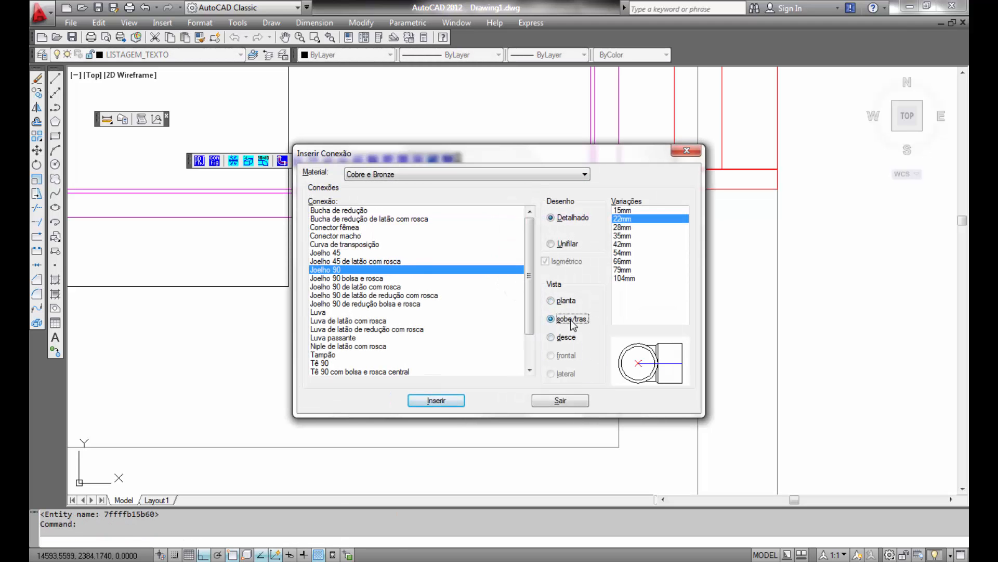
left_click(443, 401)
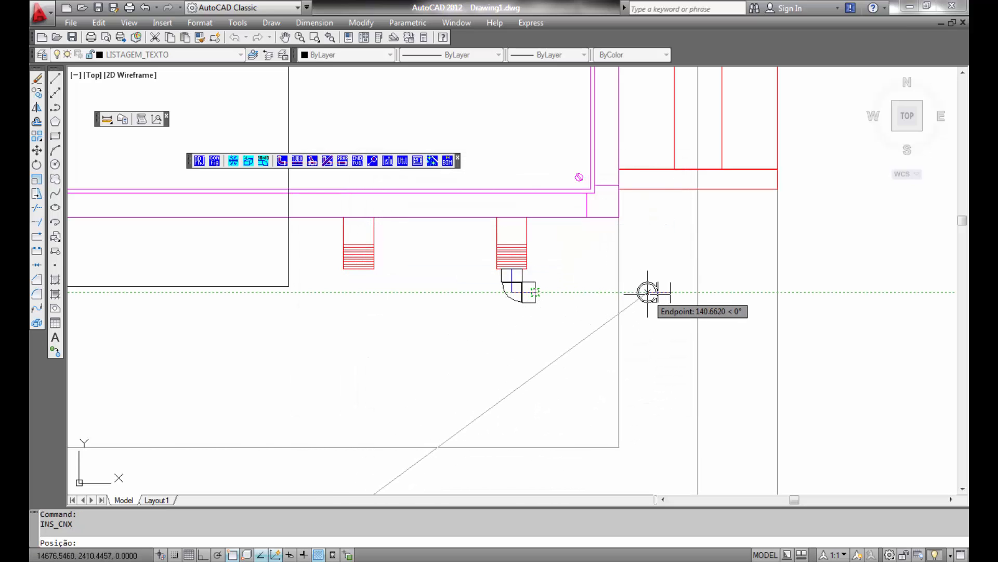
left_click(650, 292)
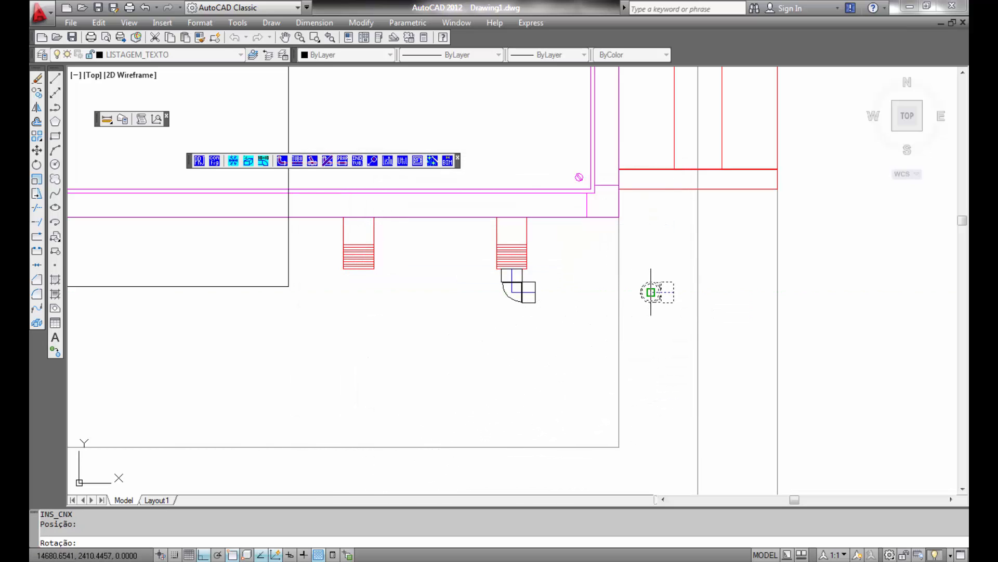
left_click(568, 306)
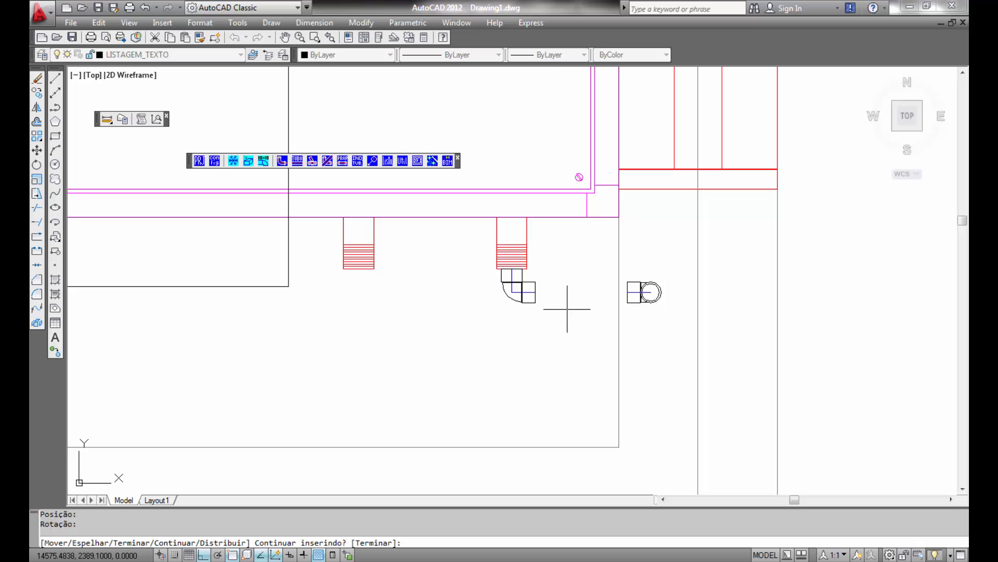
- Connect the two elbows with a Tubo Cobre copper pipe in automatic mode
left_click(297, 160)
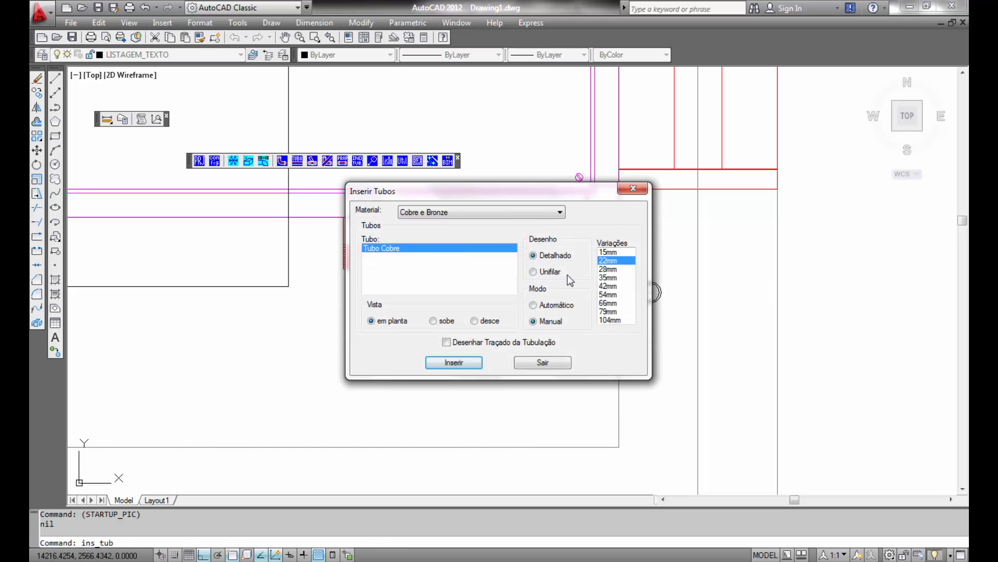
left_click(547, 304)
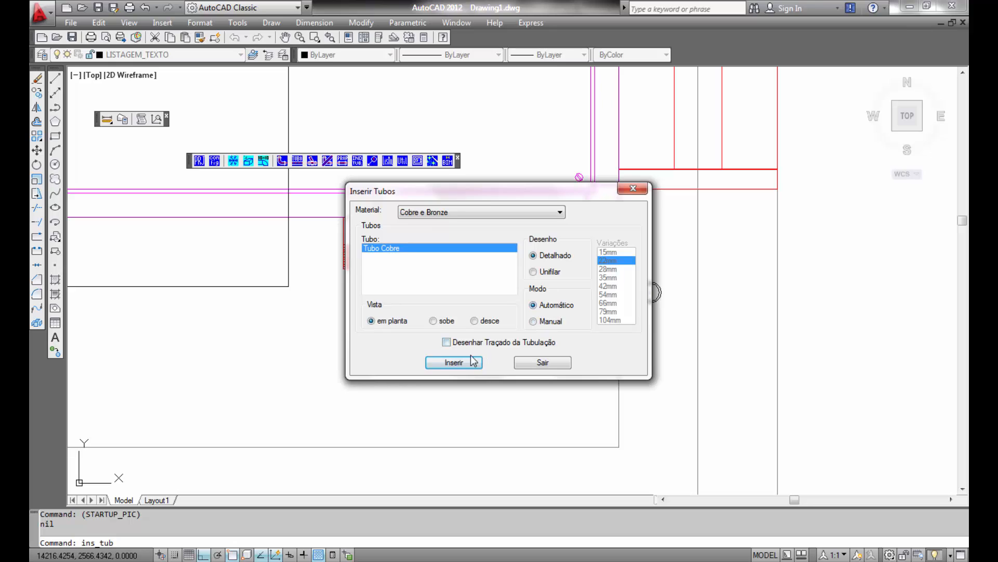
left_click(454, 363)
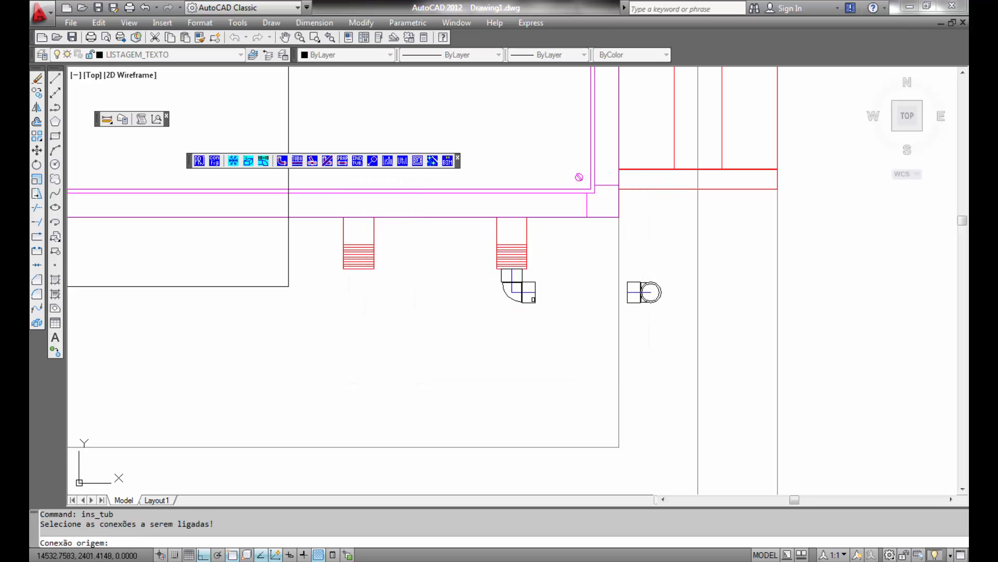
left_click(517, 285)
left_click(645, 292)
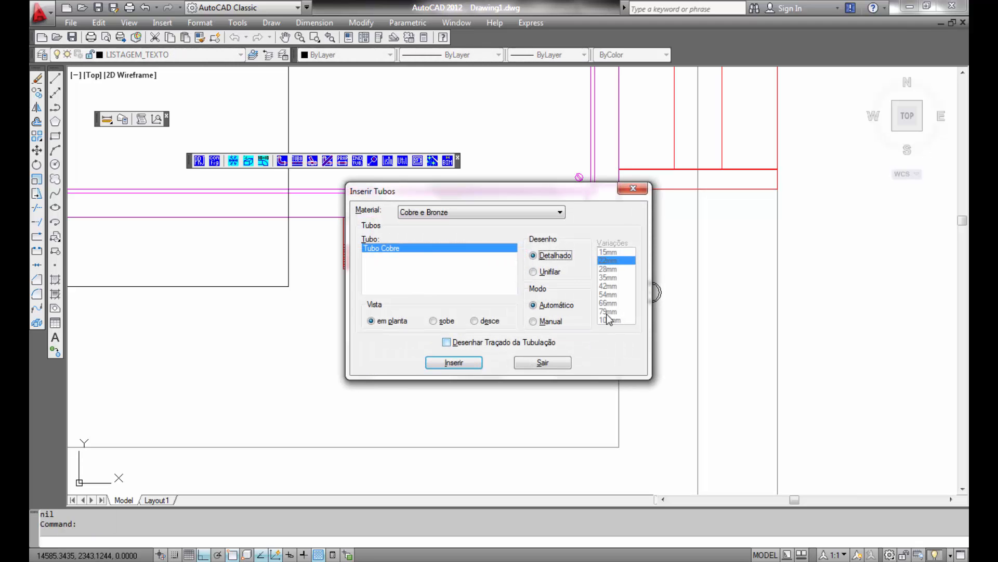
- Insert a 22mm rising copper pipe 4000 mm long at the second elbow
left_click(446, 321)
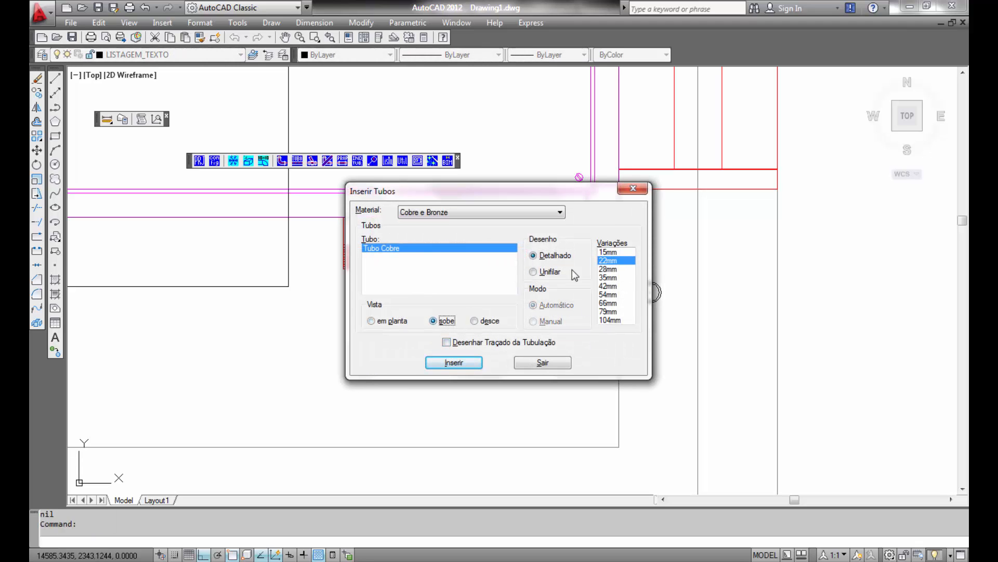
left_click(605, 261)
left_click(441, 366)
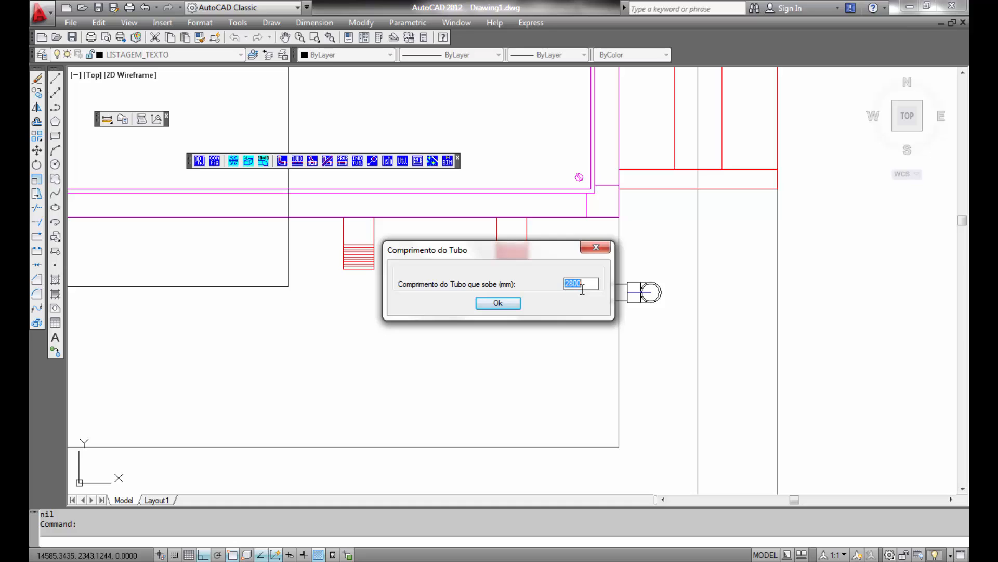
type("4000")
left_click(498, 302)
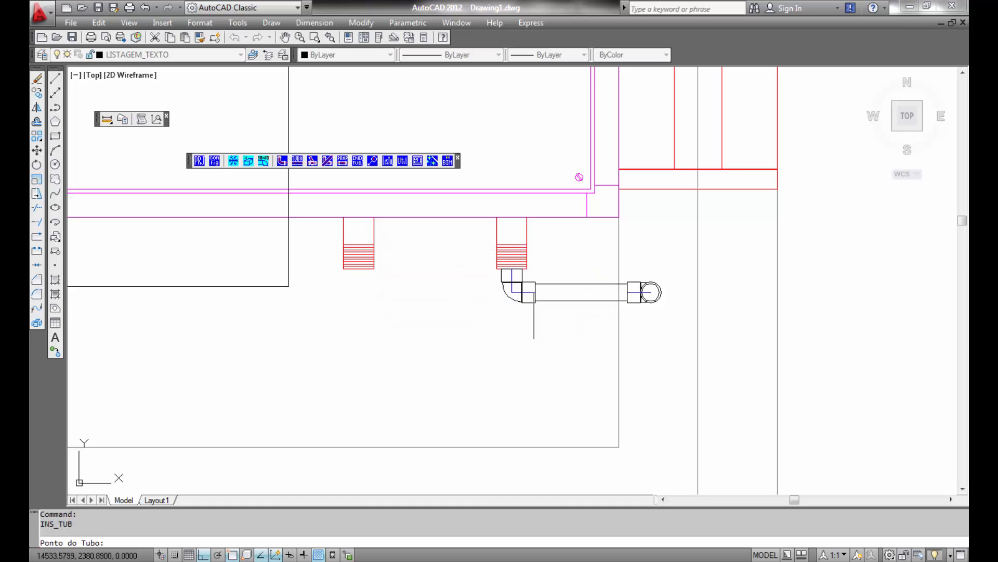
left_click(649, 291)
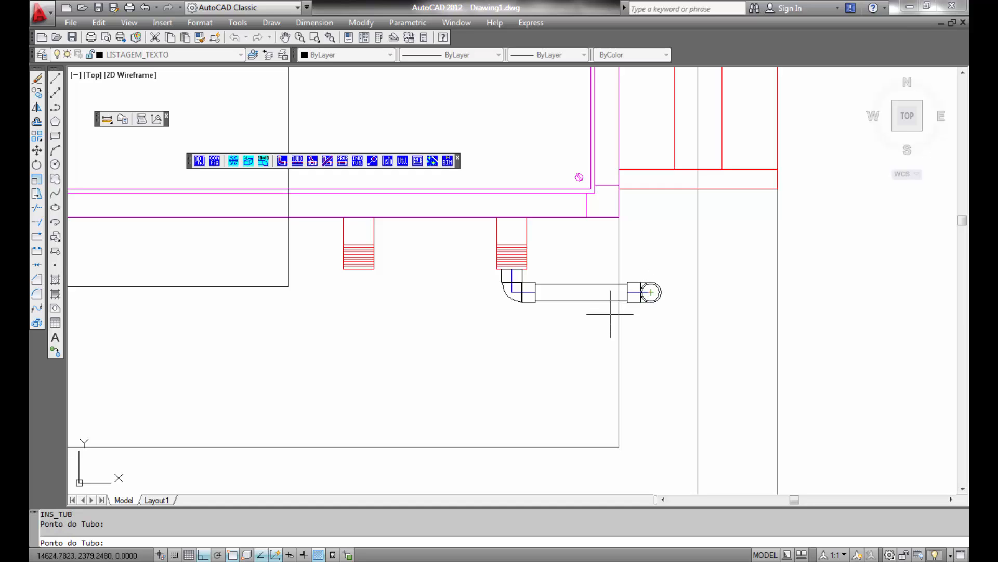
key("Return")
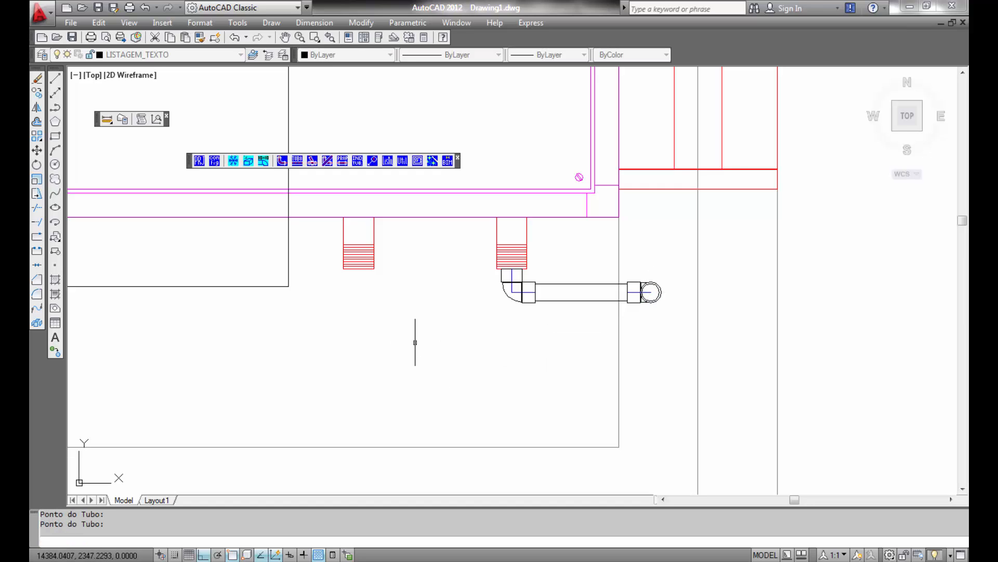
- Annotate the two horizontal copper pipes with their diameter and flow direction, positioned automatically
middle_click_drag(431, 332, 436, 302)
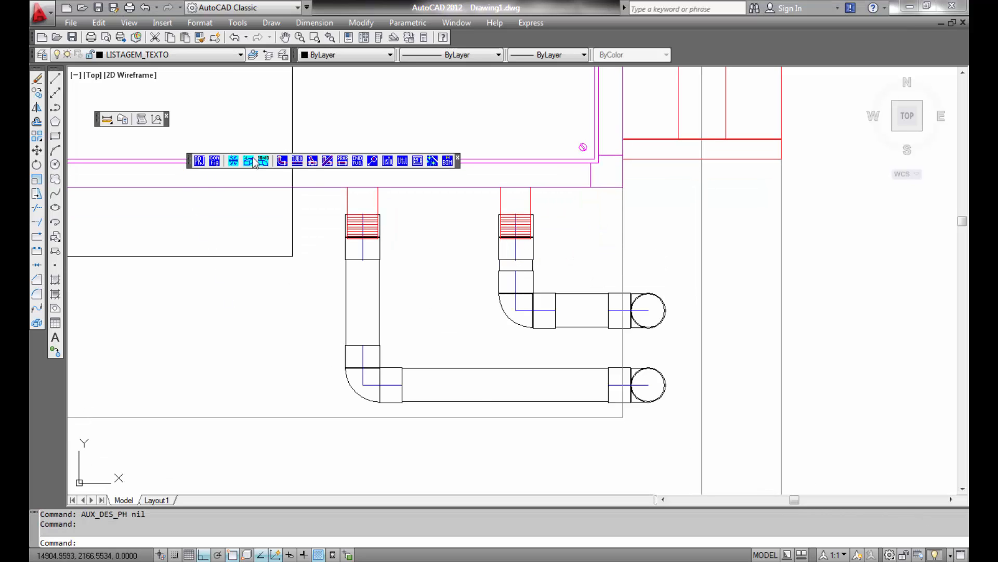
left_click(357, 161)
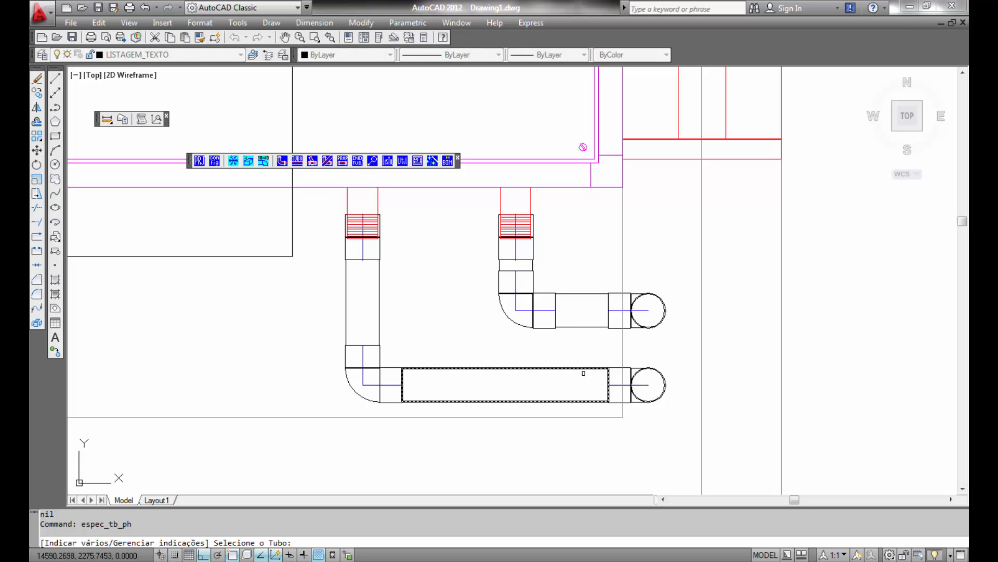
left_click(588, 301)
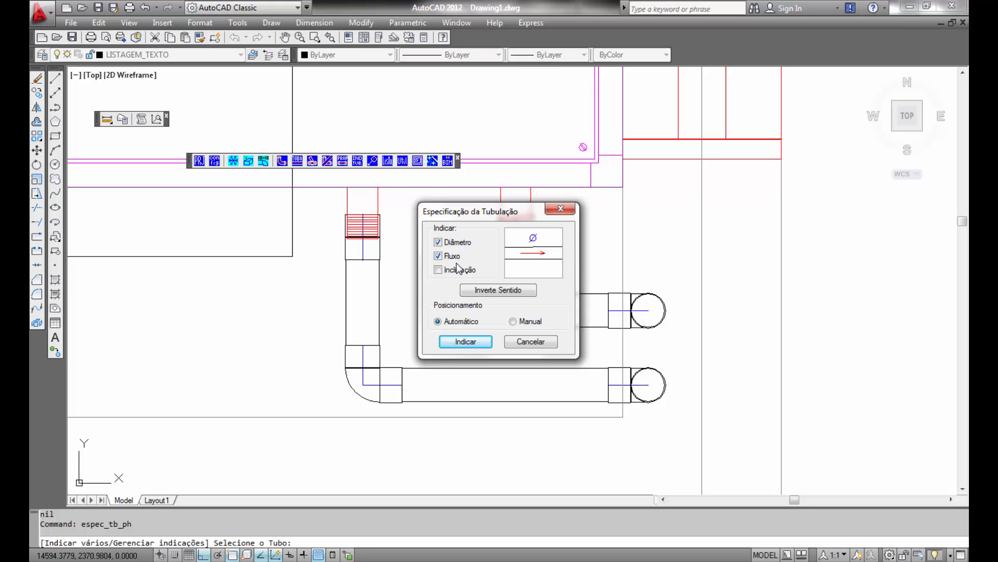
left_click(466, 343)
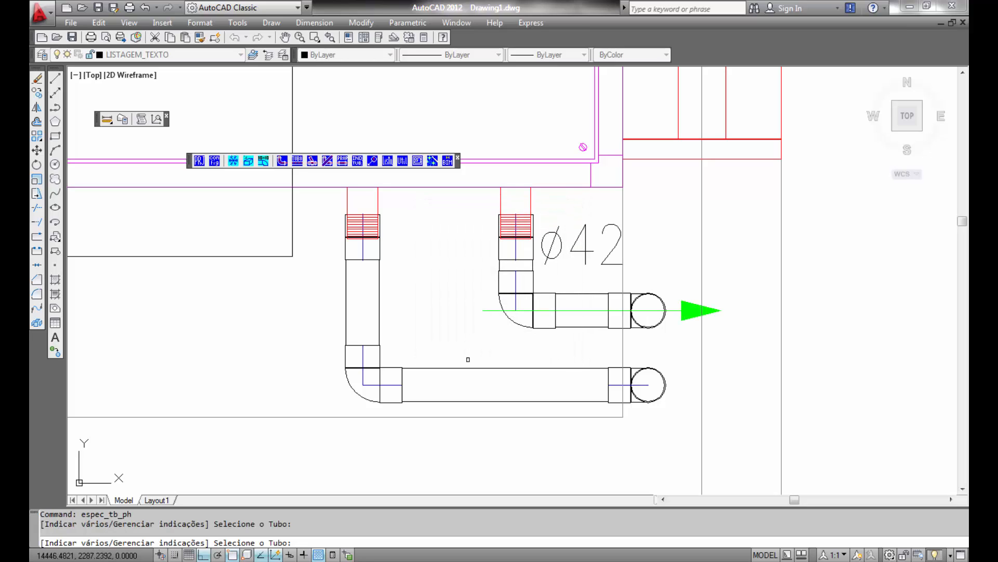
left_click(476, 368)
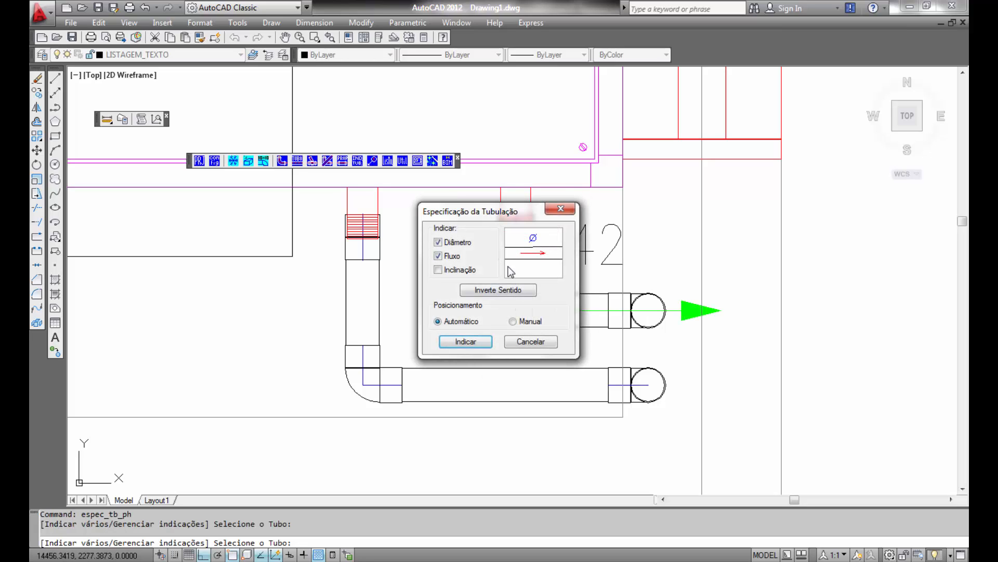
left_click(466, 342)
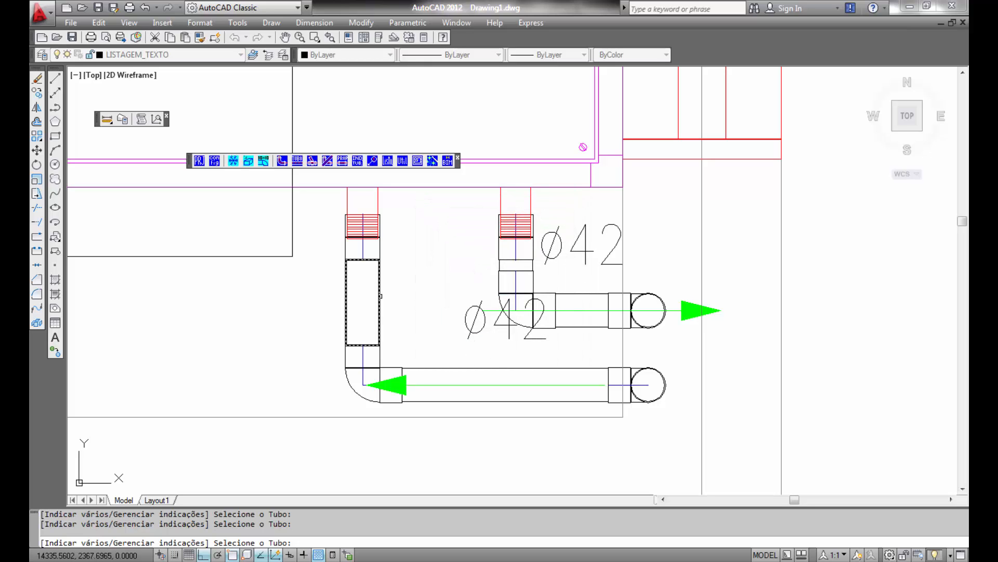
- Annotate the vertical copper pipe with diameter and reversed flow direction, then end the annotation command
left_click(381, 326)
left_click(497, 293)
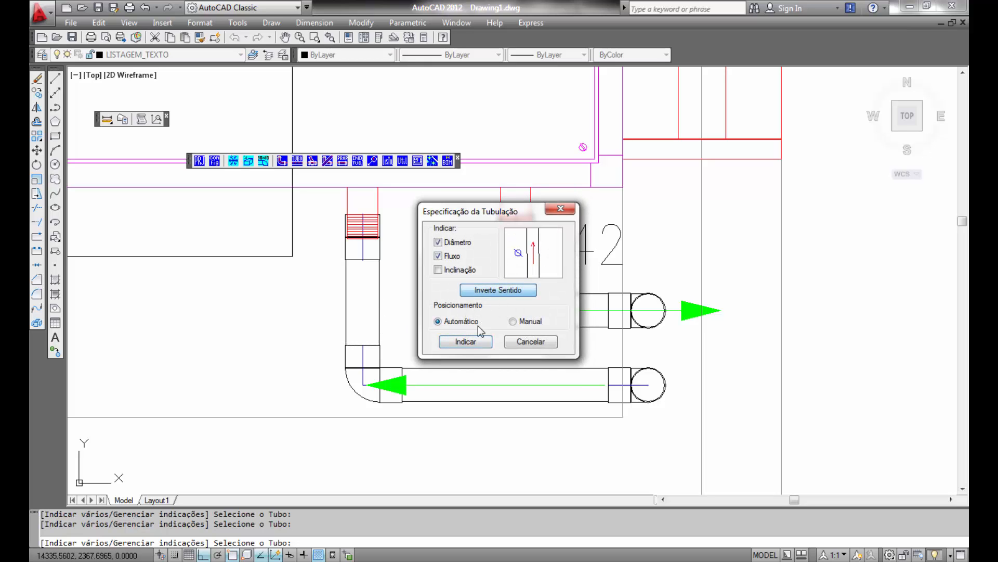
left_click(472, 343)
right_click(407, 333)
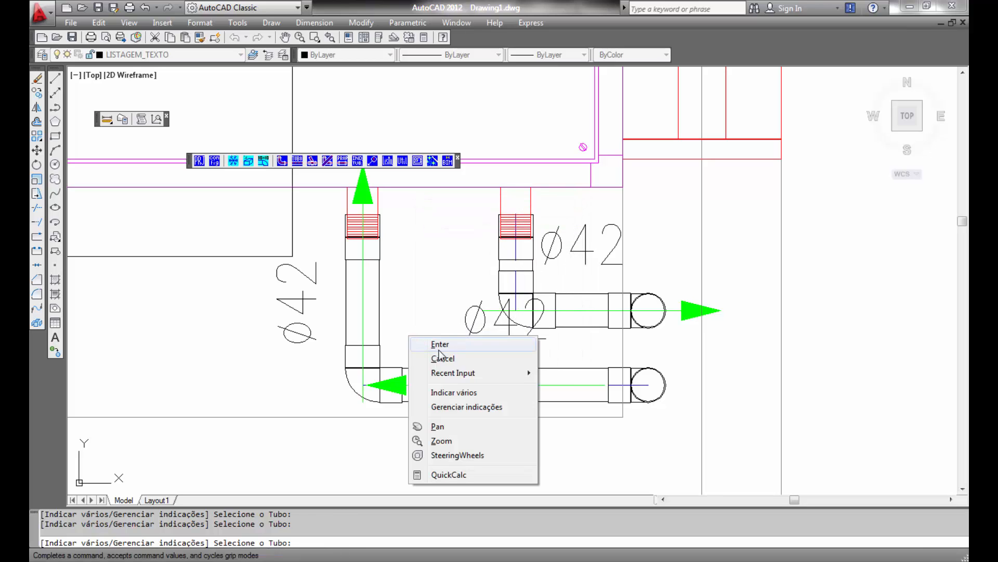
left_click(442, 358)
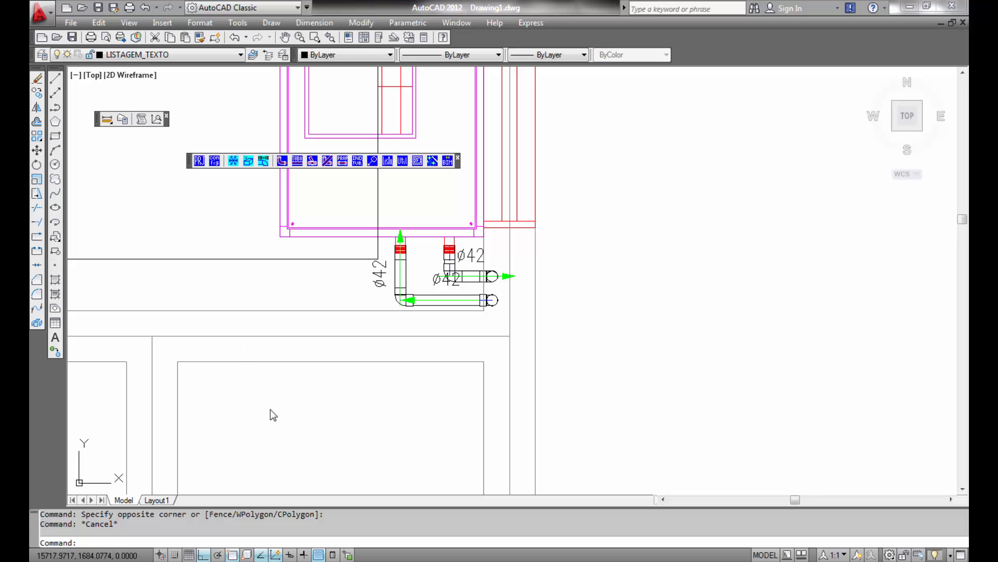
- Select the whole floor plan and assign the Ar Condicionado.CFG accessory parts list to its ducts
scroll(261, 381, "down", 8)
middle_click_drag(261, 386, 645, 367)
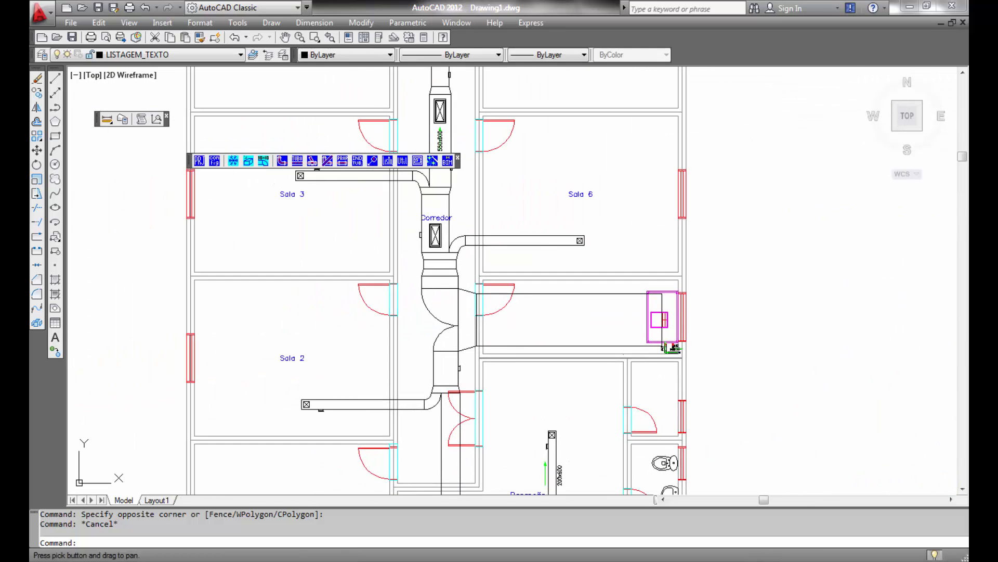
scroll(649, 372, "down", 4)
middle_click_drag(728, 424, 695, 417)
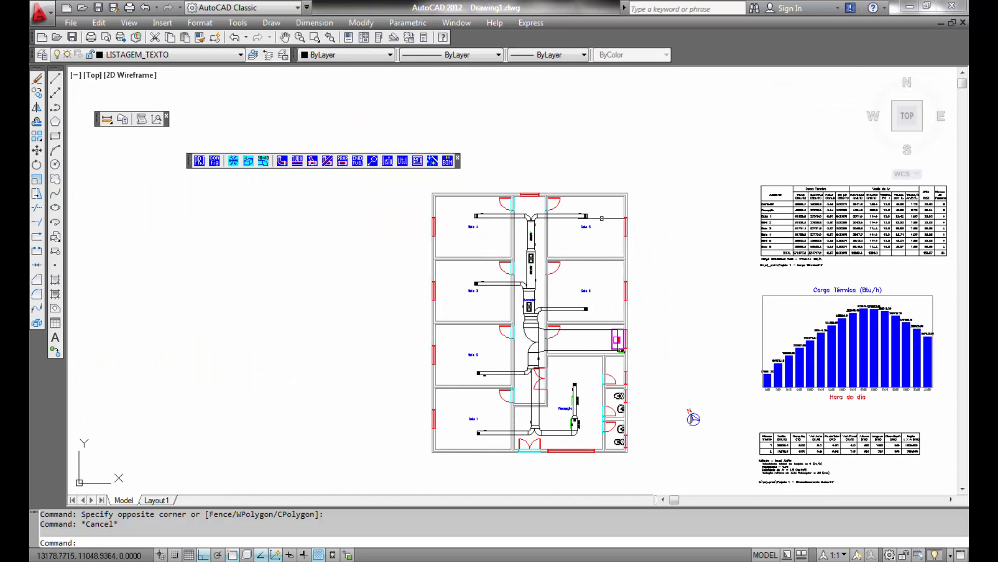
left_click(603, 202)
left_click(434, 472)
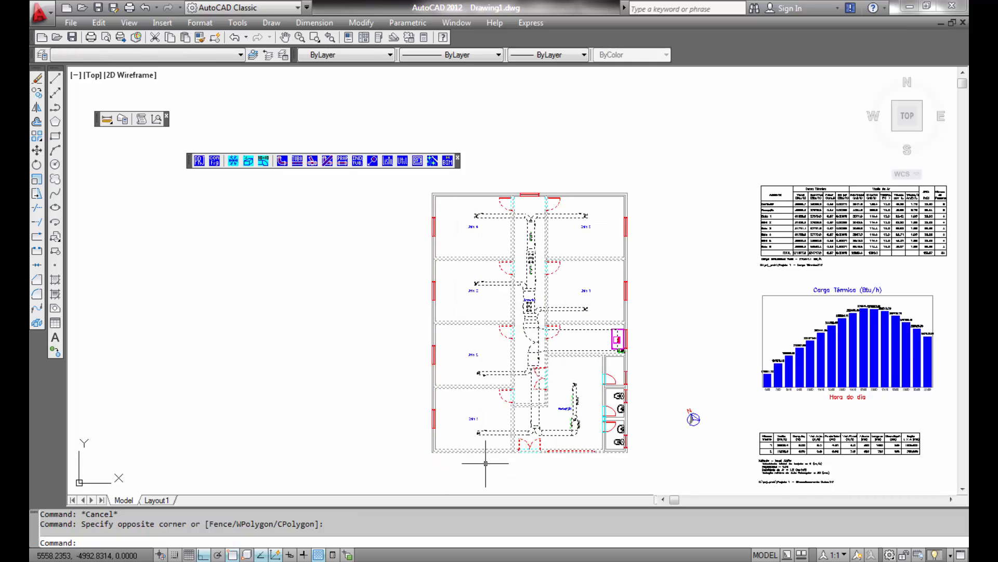
left_click(342, 161)
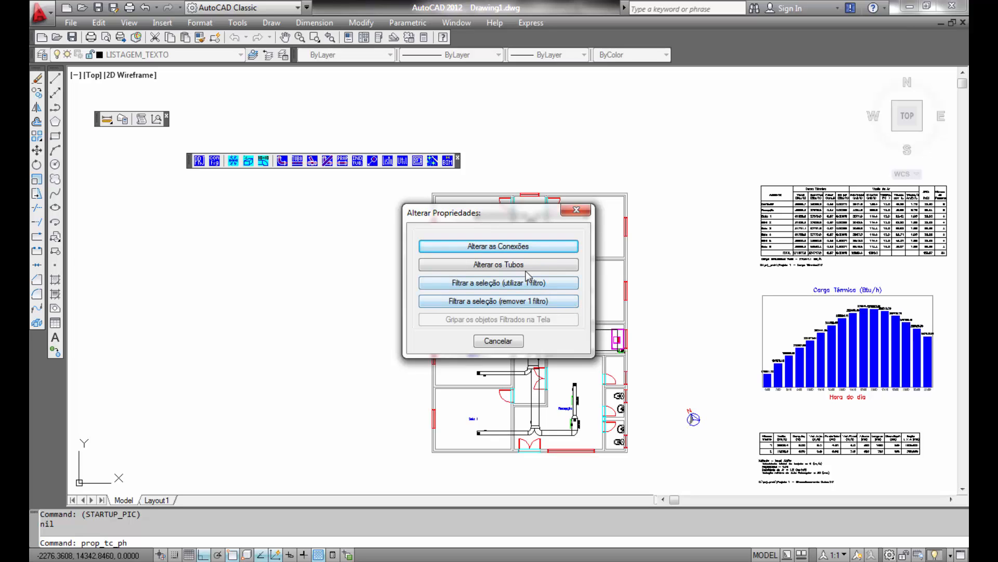
left_click(517, 265)
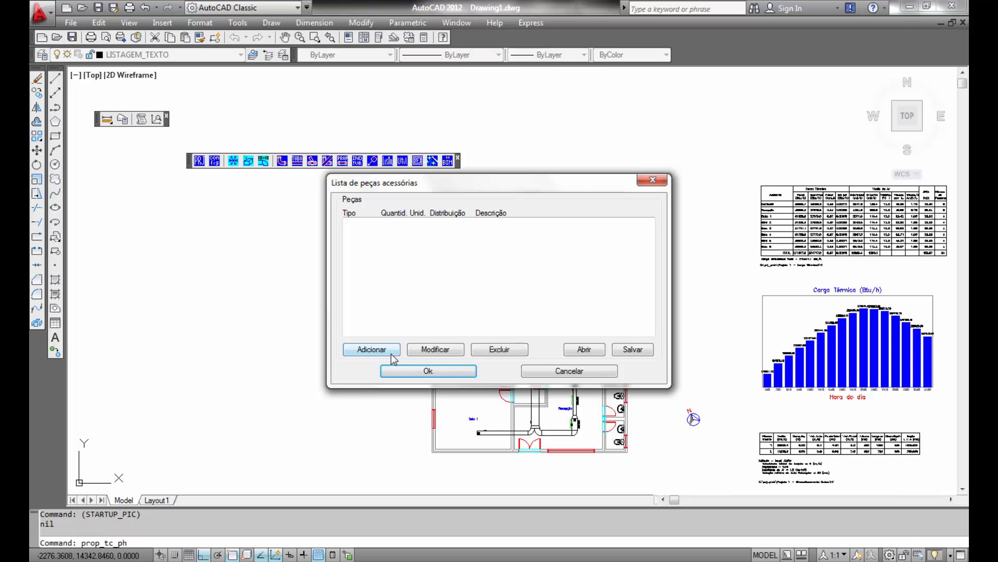
left_click(584, 349)
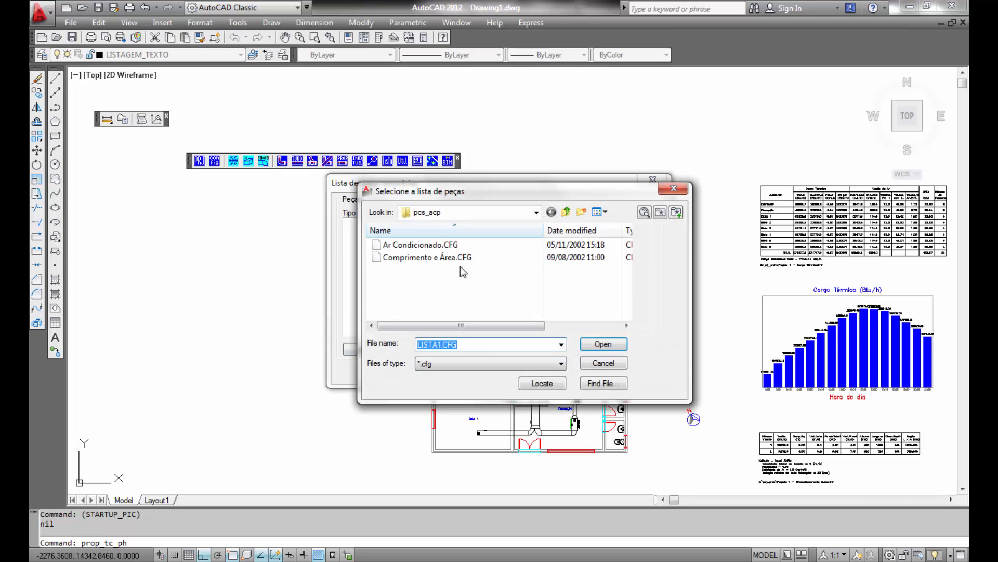
left_click(421, 245)
left_click(604, 346)
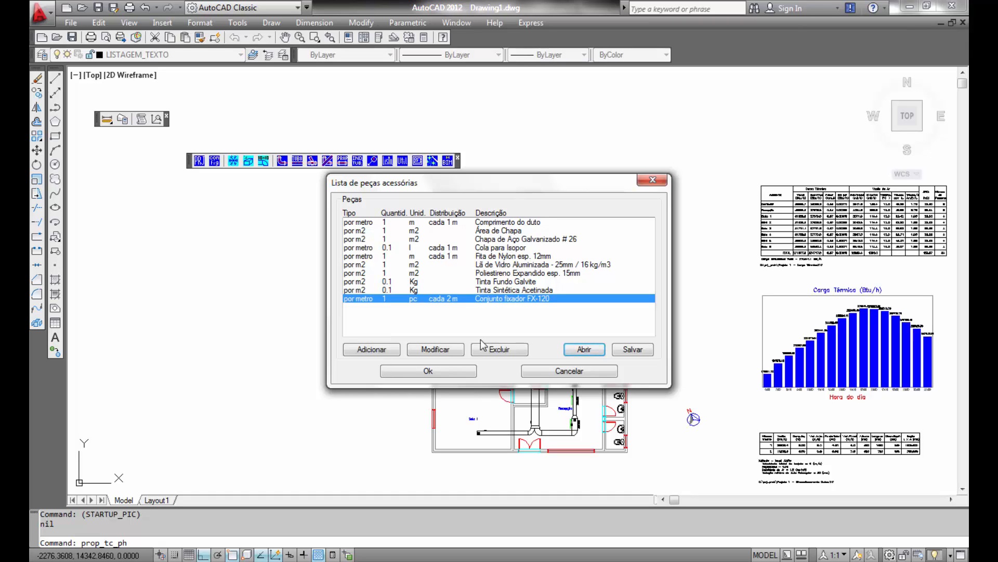
left_click(445, 370)
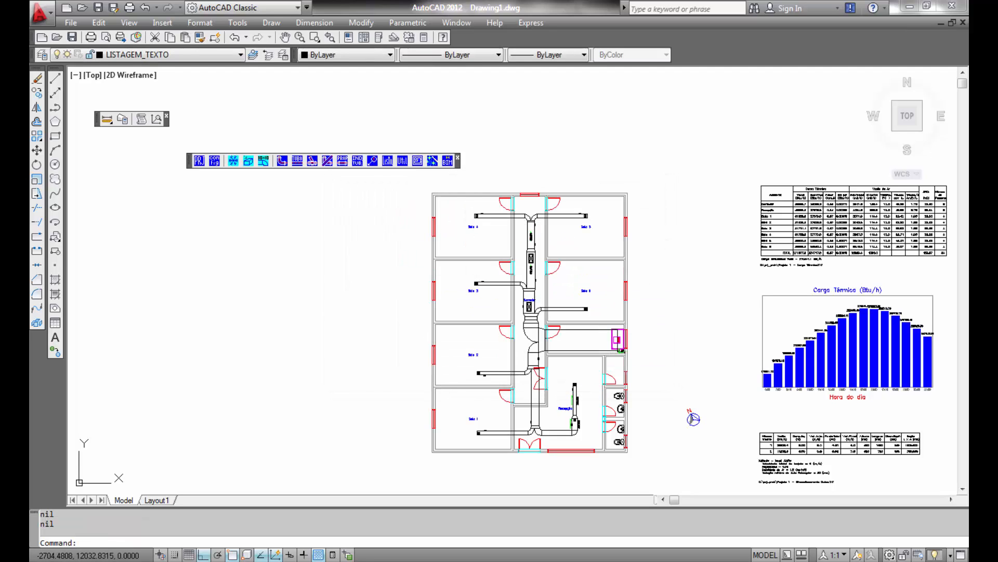
- Generate the materials list for the whole drawing with the default column layout and place it beside the floor plan
left_click(388, 162)
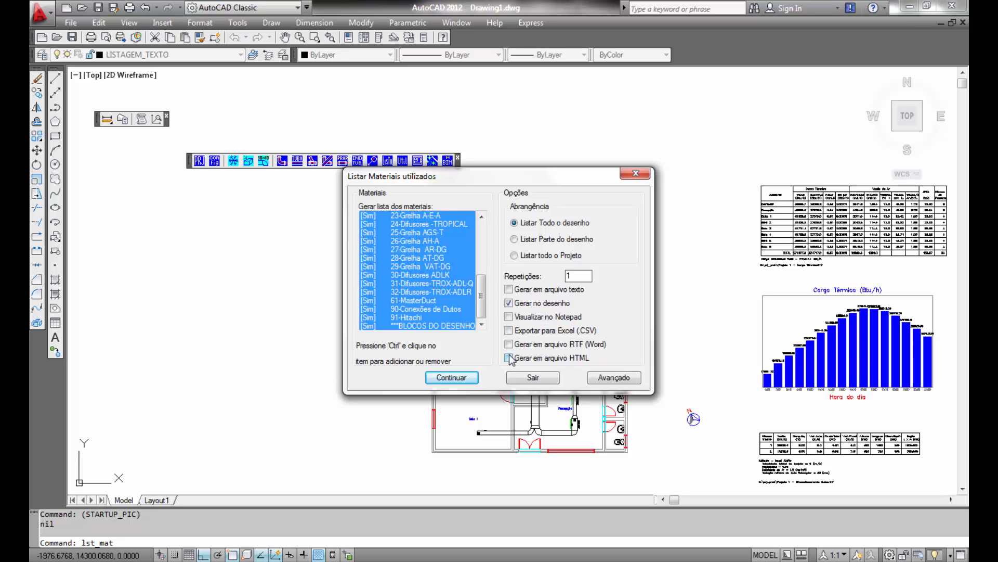
left_click(625, 379)
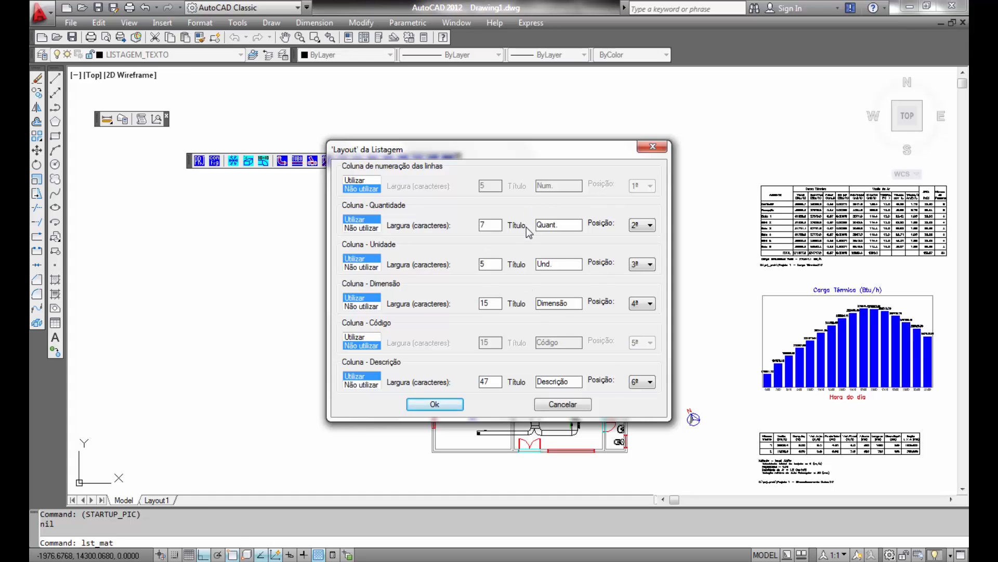
left_click(434, 405)
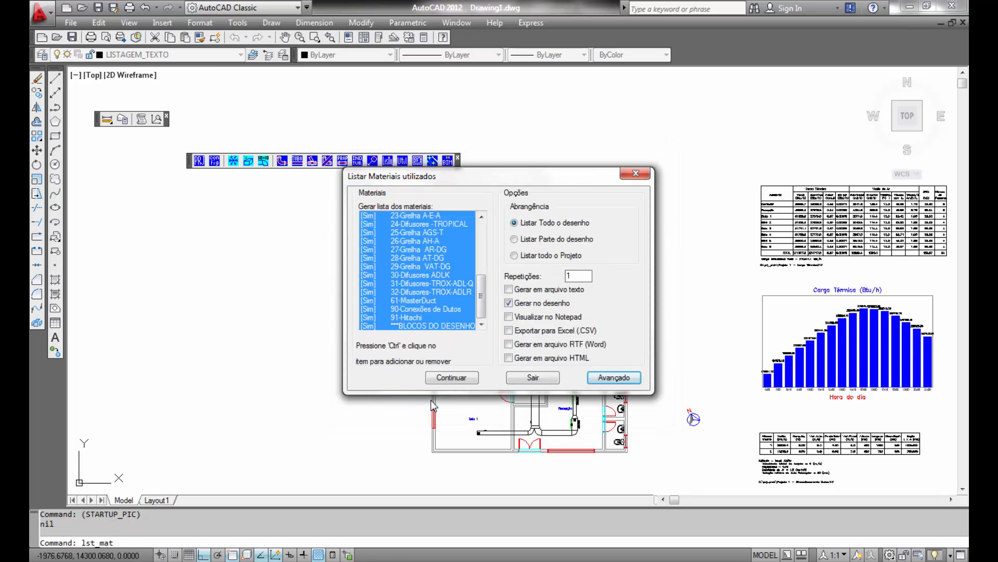
left_click(451, 378)
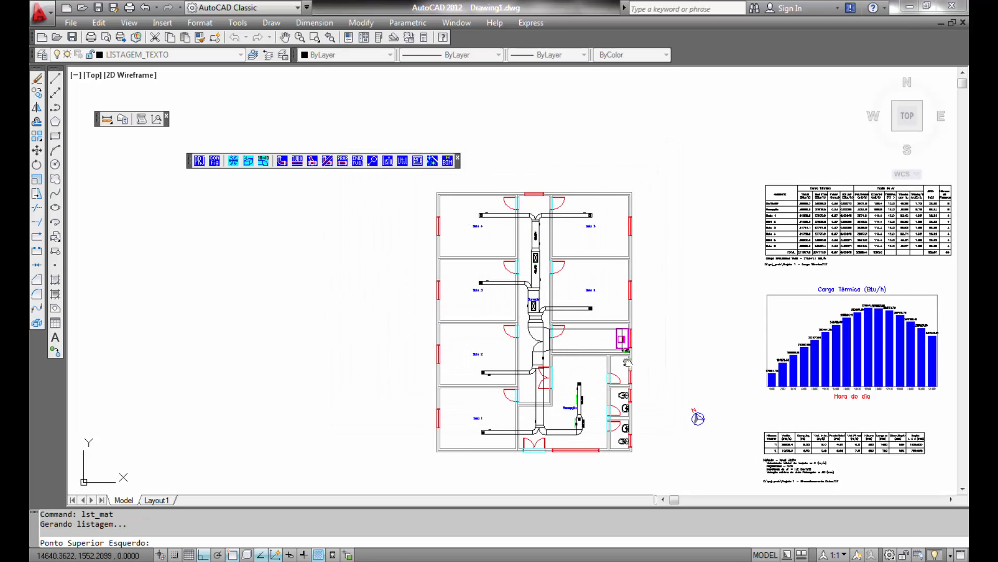
middle_click_drag(627, 363, 345, 280)
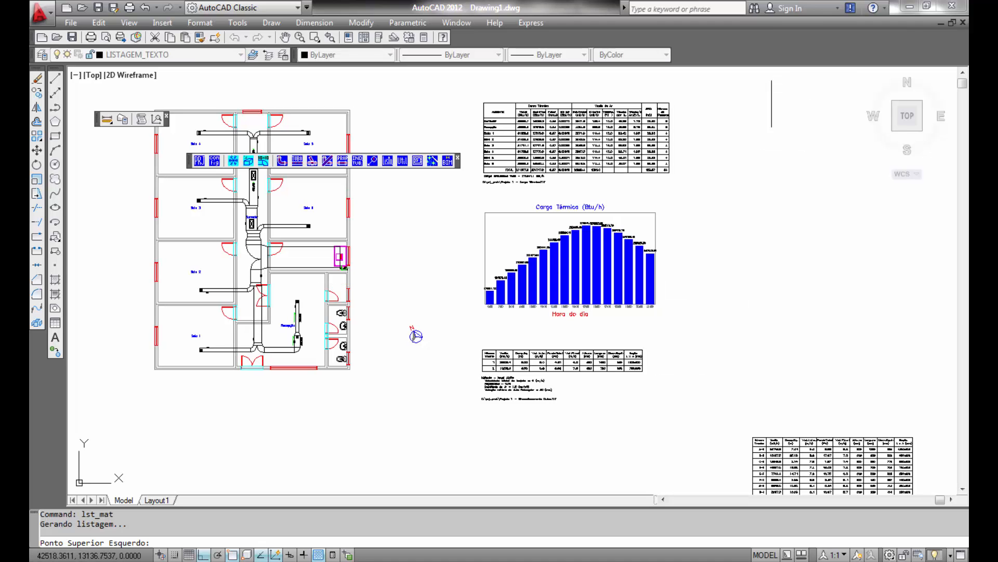
left_click(749, 100)
- Examine the generated materials list tables, then return to the floor plan
scroll(745, 141, "up", 8)
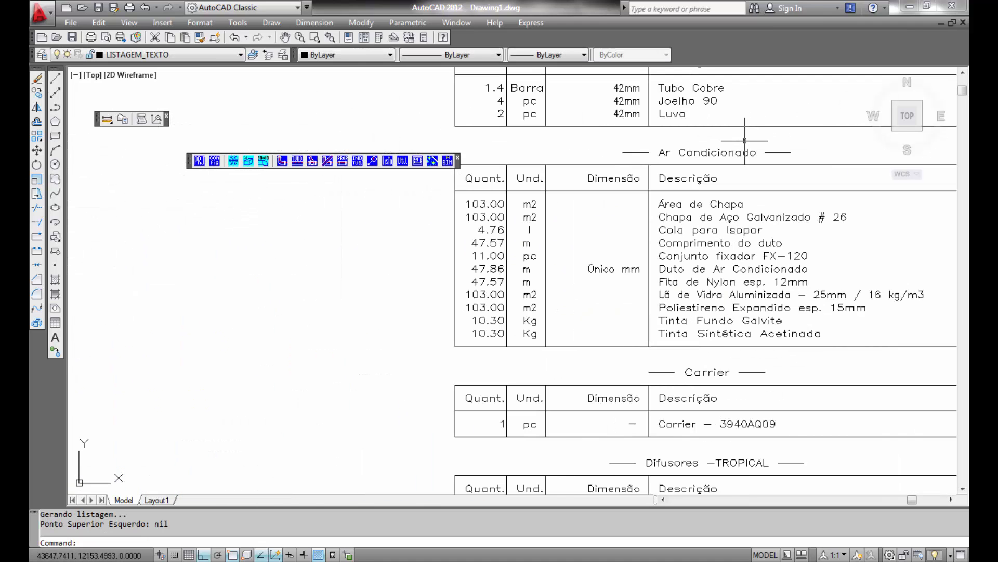
mouse_move(731, 122)
middle_mouse_down()
mouse_move(650, 347)
mouse_move(656, 172)
middle_mouse_up()
middle_click_drag(651, 330, 662, 172)
mouse_move(636, 346)
middle_mouse_down()
mouse_move(627, 114)
mouse_move(633, 156)
middle_mouse_up()
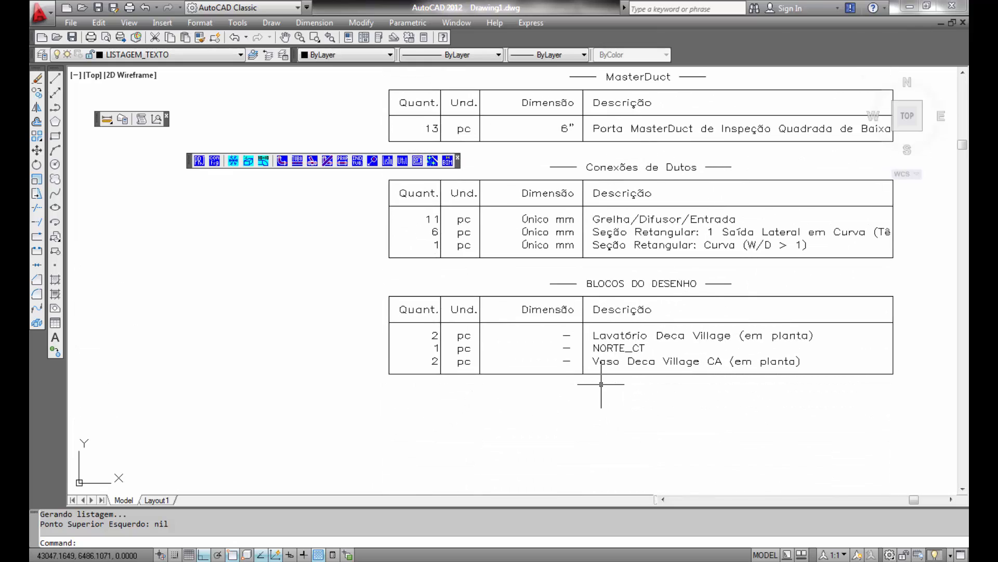
scroll(601, 384, "down", 4)
scroll(523, 370, "down", 4)
middle_click_drag(475, 364, 944, 312)
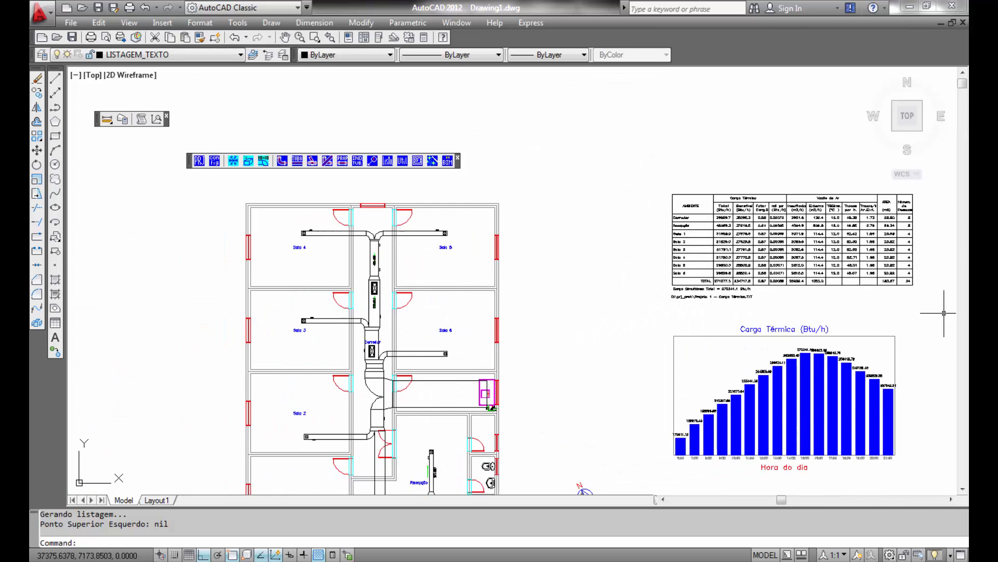
middle_click_drag(426, 396, 506, 306)
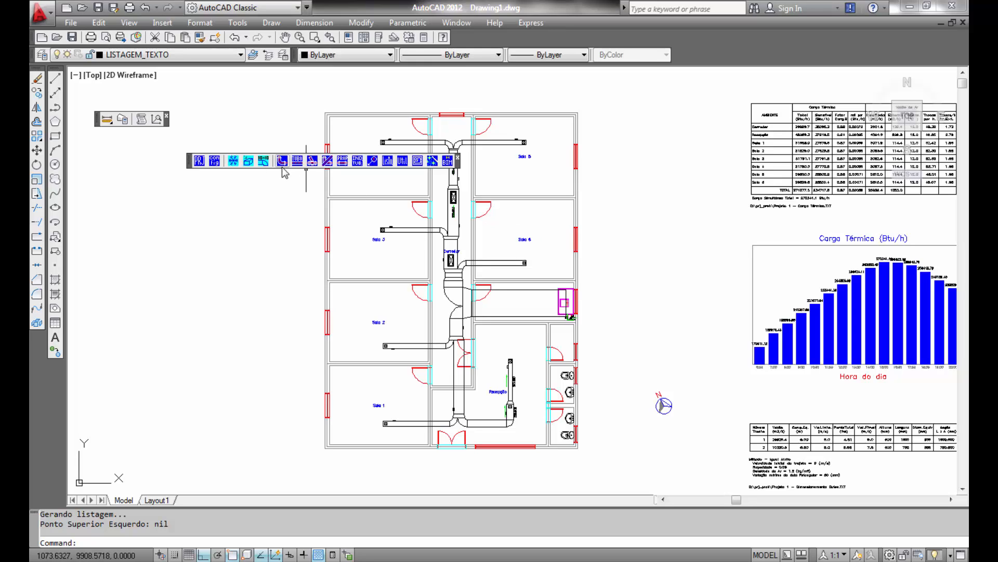
- Generate 3D ducts from all 2D ducts at an initial duct elevation of 3000 and place them left of the plan
left_click(264, 165)
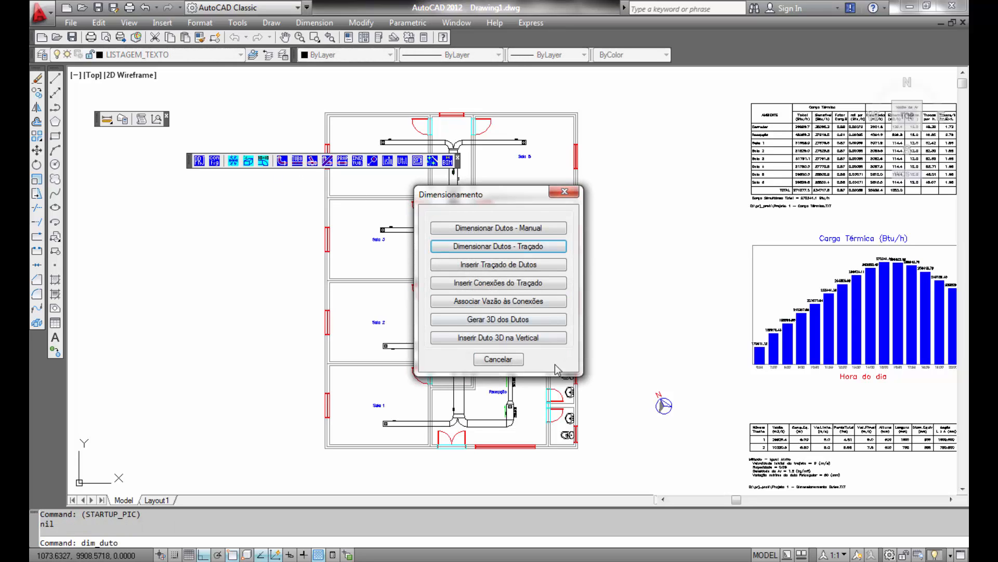
left_click(496, 320)
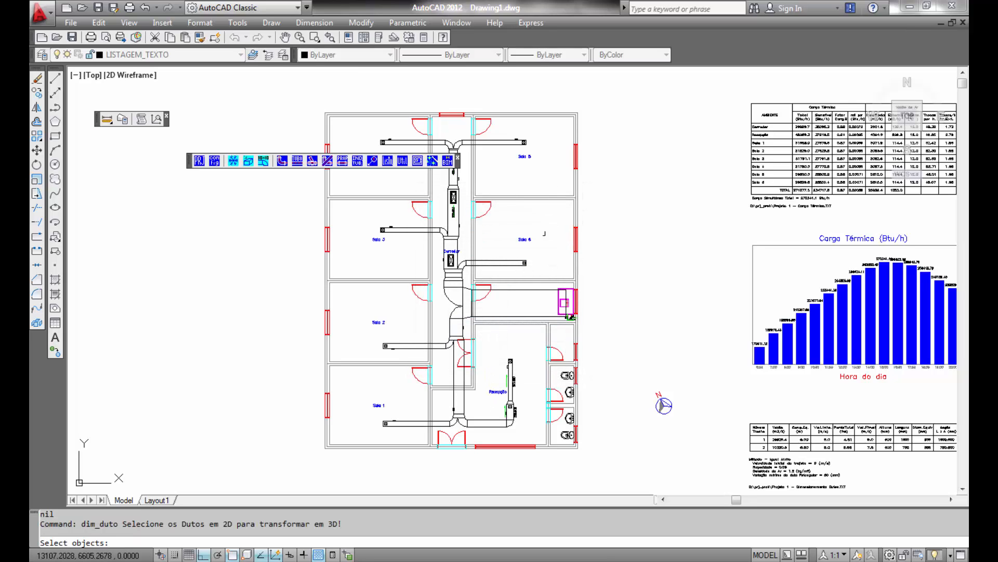
left_click(569, 92)
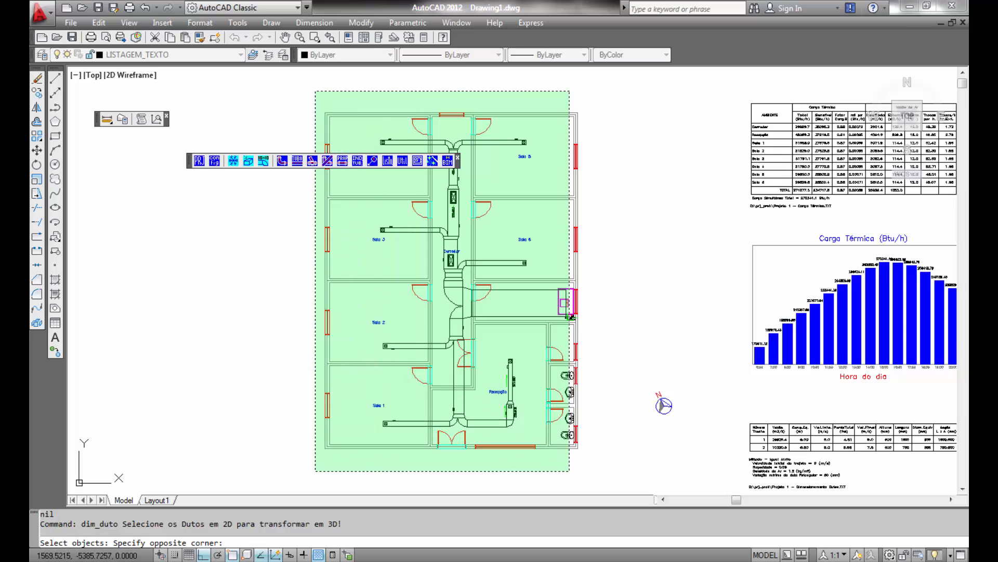
left_click(315, 471)
key("Return")
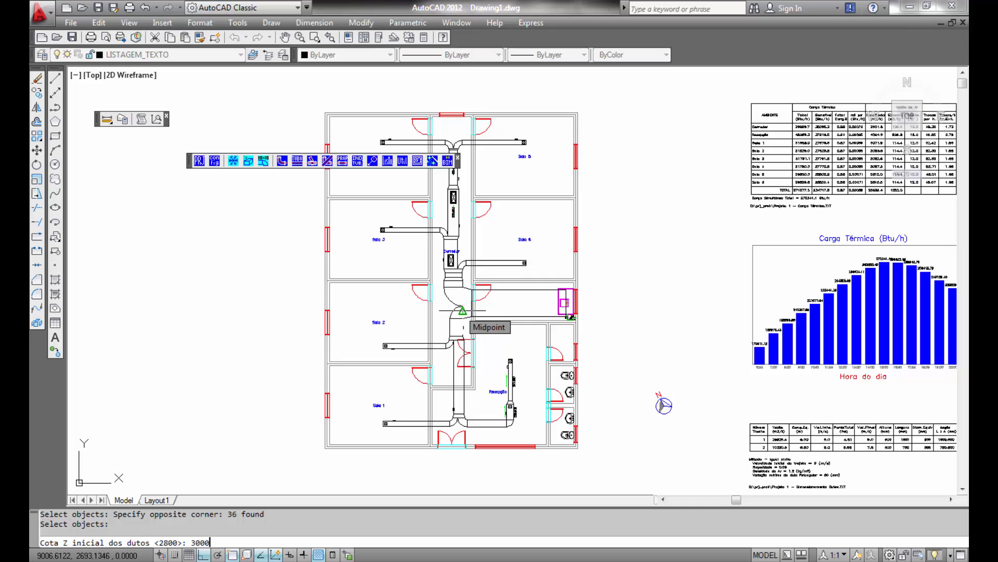
key("Return")
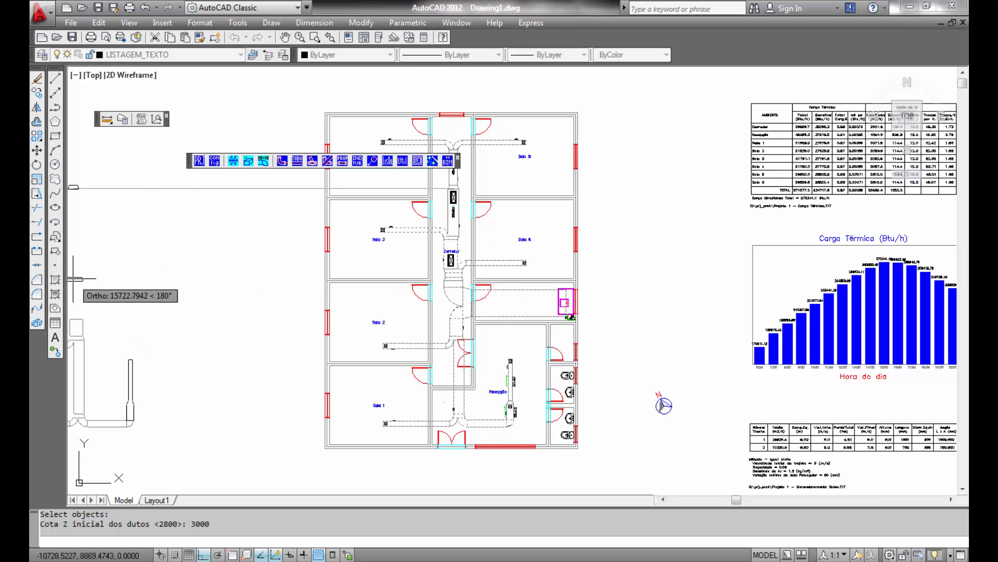
scroll(143, 281, "down", 2)
middle_click_drag(167, 259, 431, 266)
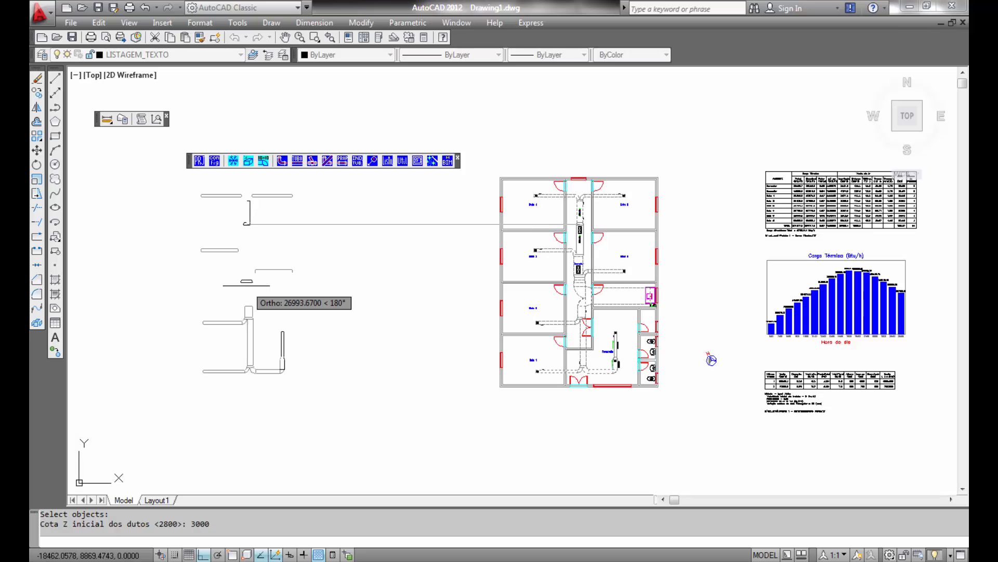
left_click(246, 286)
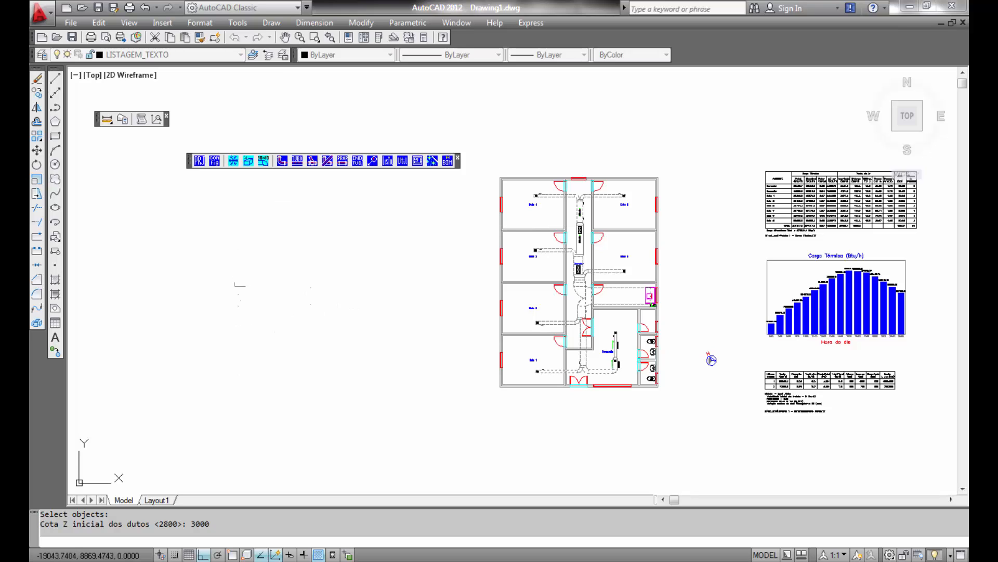
- Switch to the SW Isometric view to see the 3D ducts
left_click(126, 24)
mouse_move(154, 241)
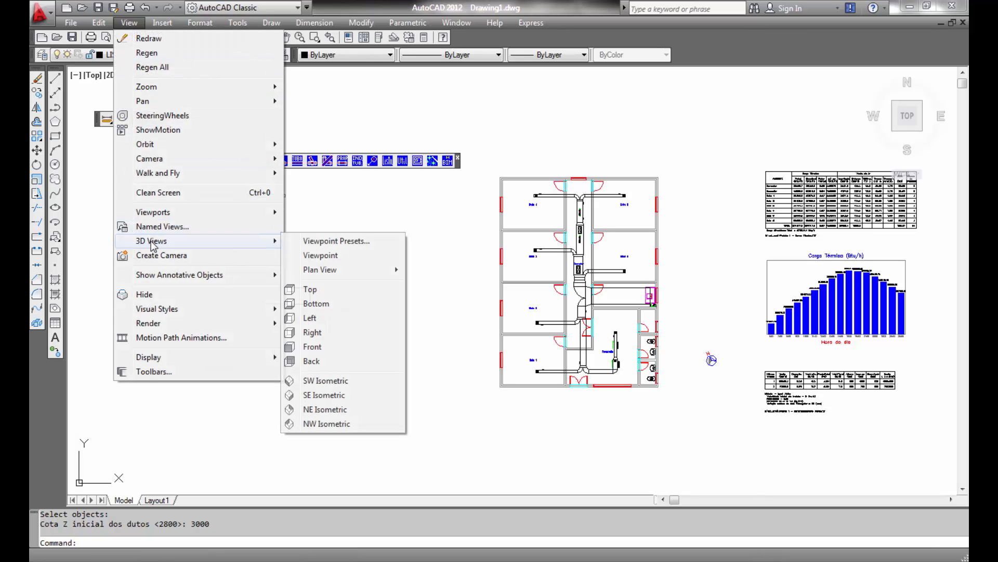
left_click(317, 381)
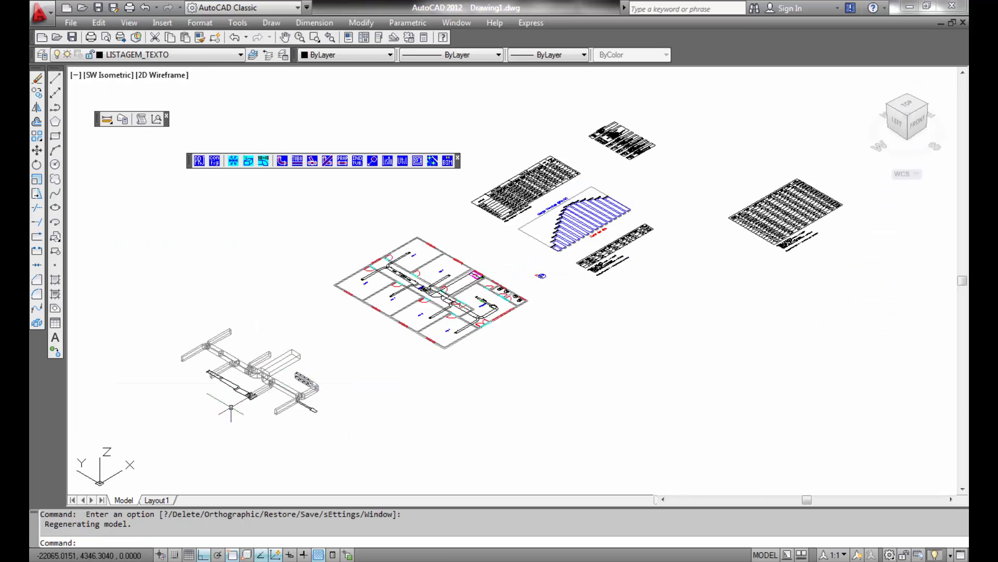
scroll(229, 413, "up", 5)
scroll(229, 414, "up", 4)
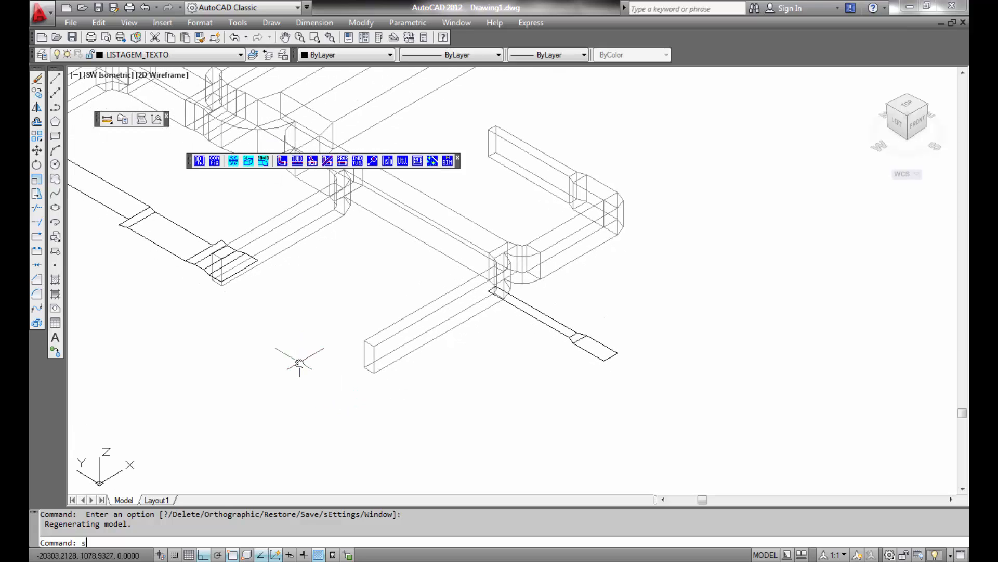
- Shade the model with the SHADE command to display the 3D ducts as solids
type("hade")
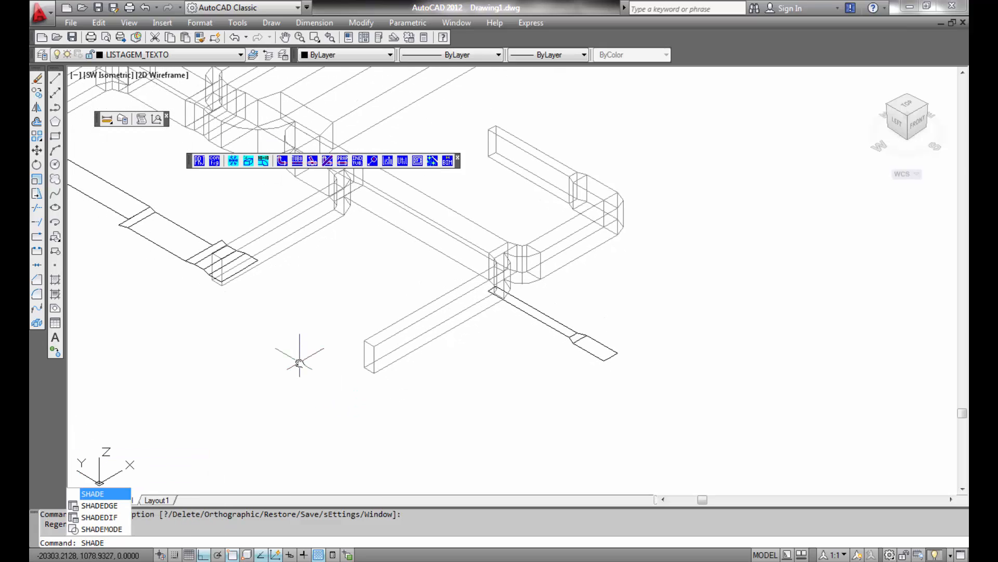
key("Return")
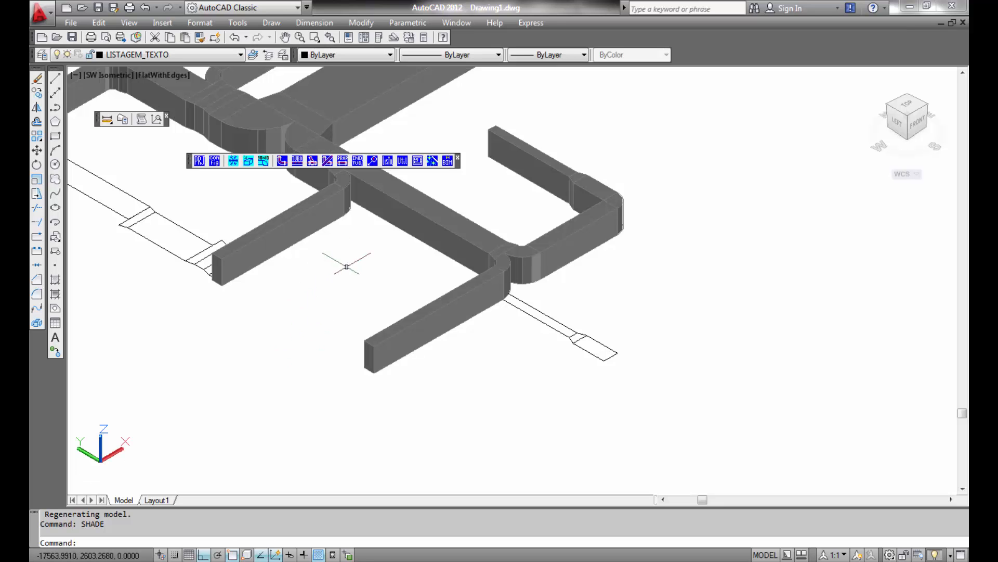
scroll(345, 263, "down", 2)
middle_click_drag(345, 263, 501, 401)
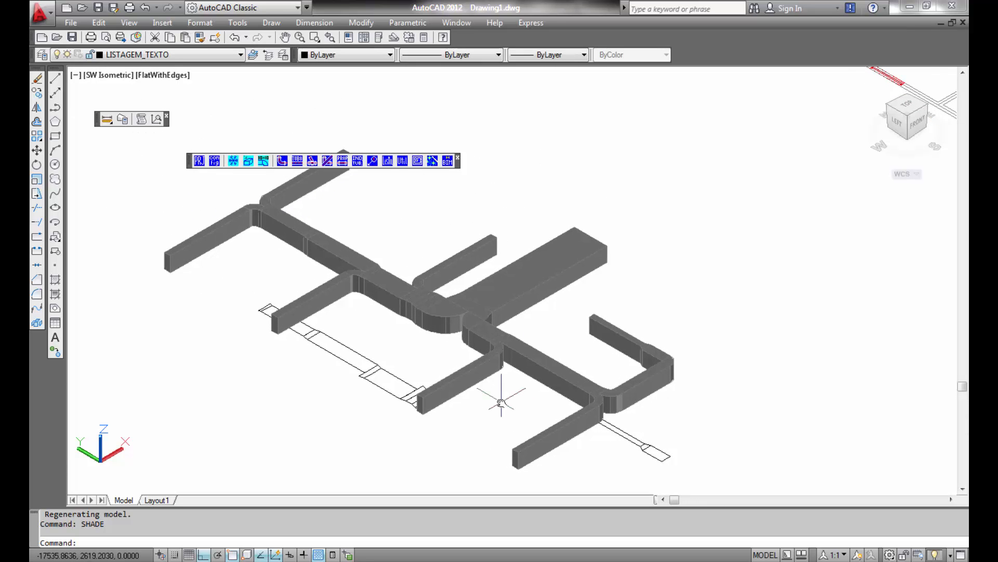